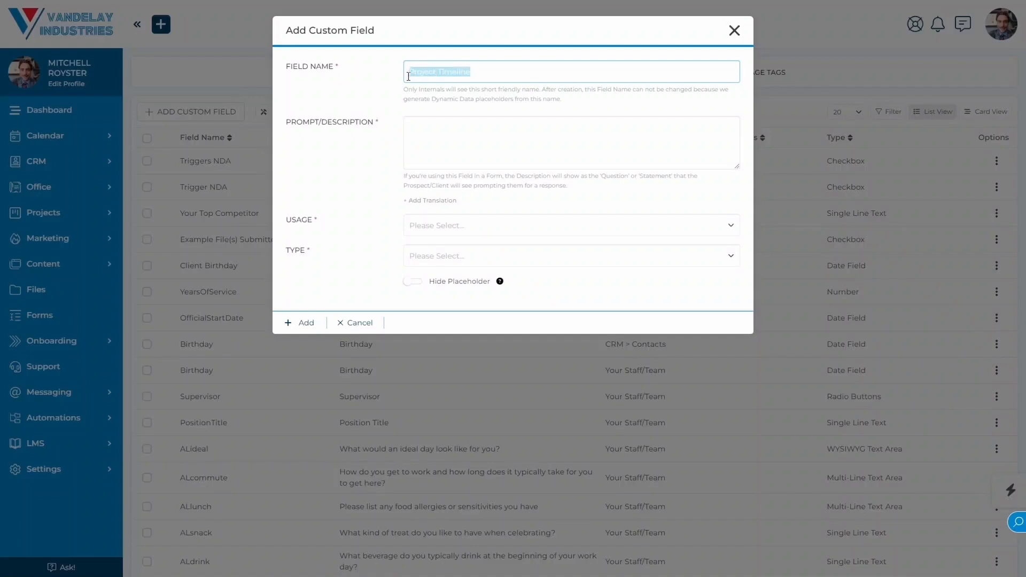
Copy the new custom field's name, Project Timeline, into its prompt/description.
key("ctrl+c")
left_click(456, 145)
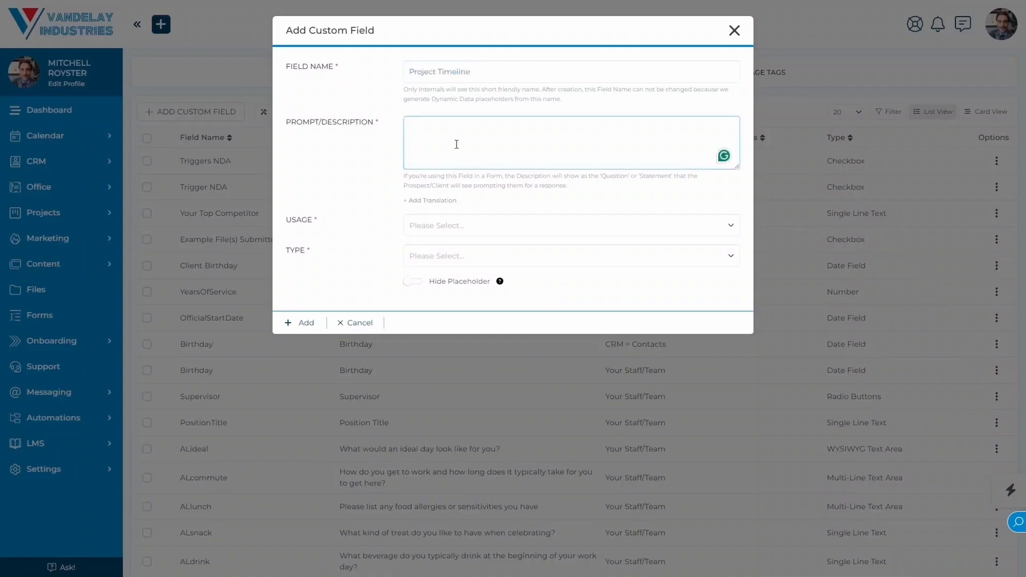
key("ctrl+v")
left_click(344, 157)
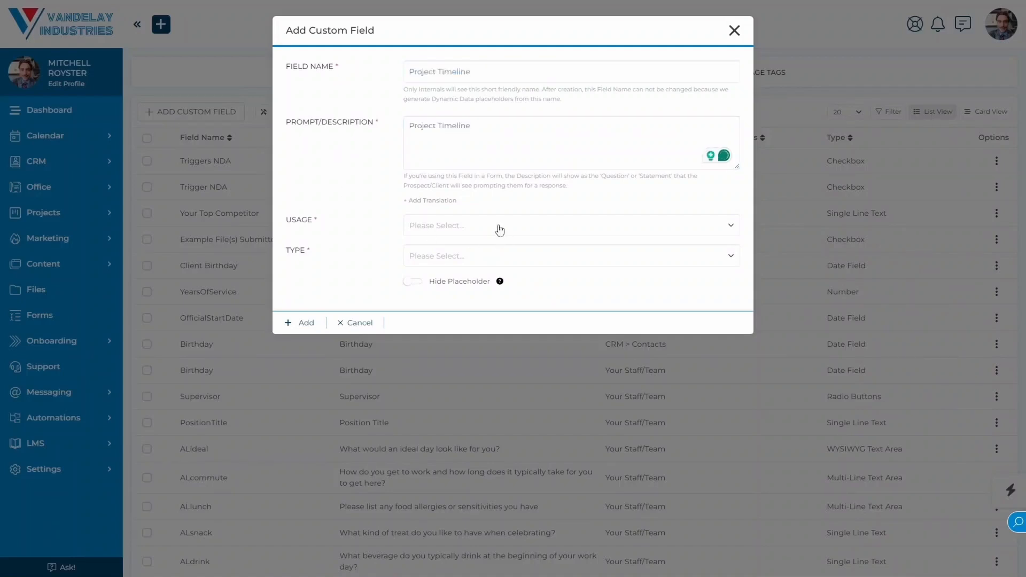
Set the Project Timeline field's usage to Projects and type to Date Field, and add the field.
left_click(499, 229)
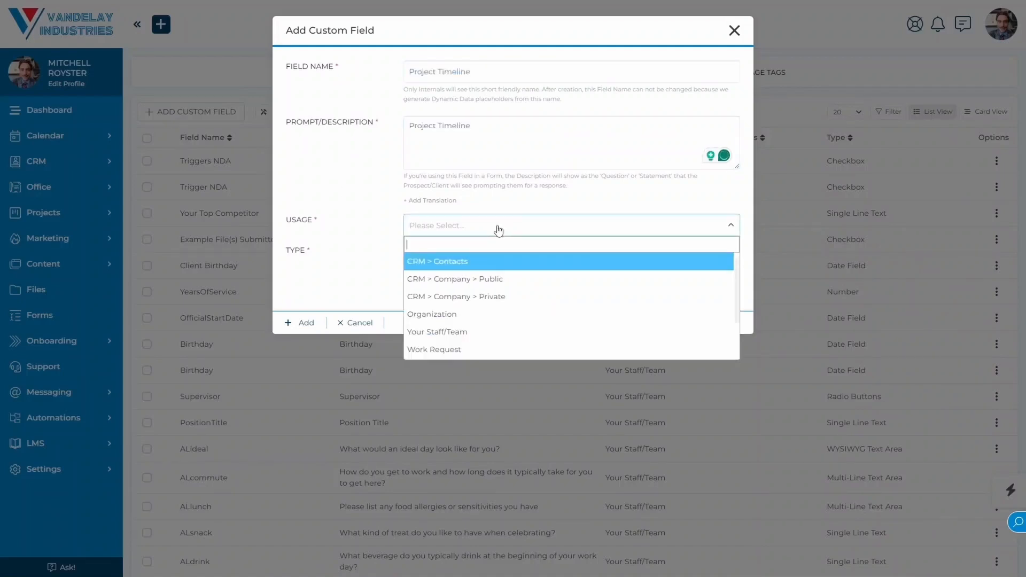
scroll(507, 279, "down", 1)
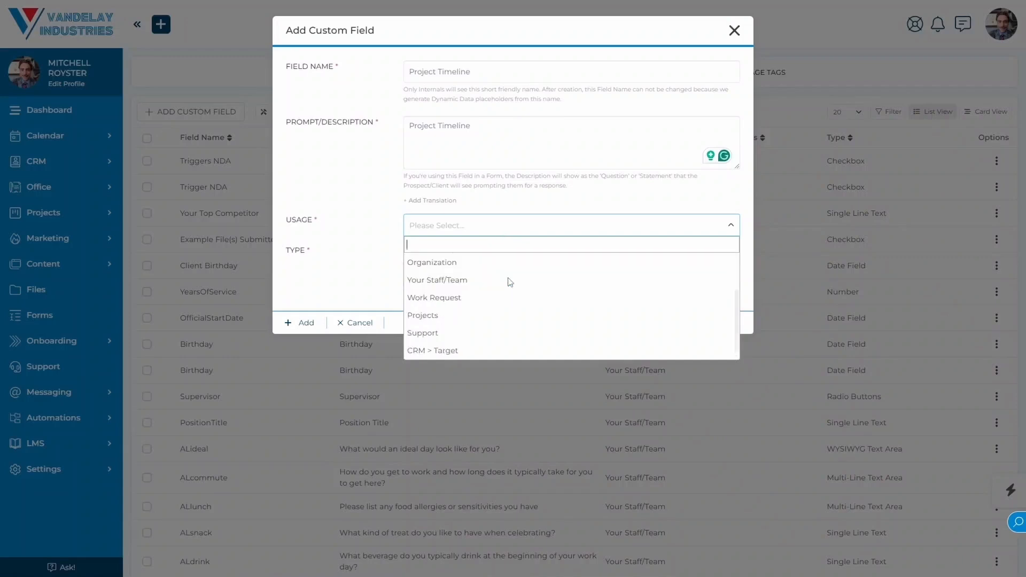
left_click(477, 316)
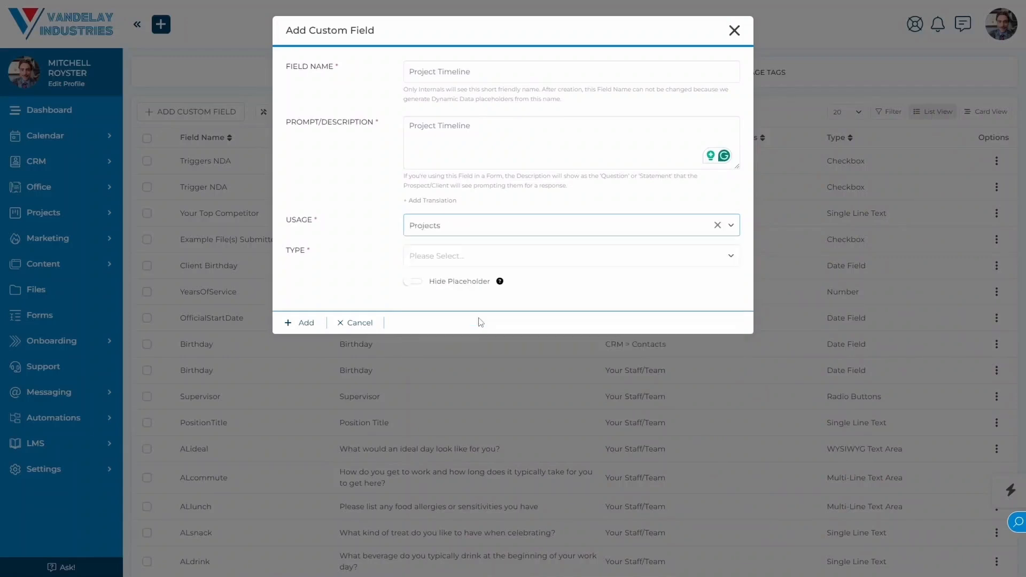
left_click(480, 257)
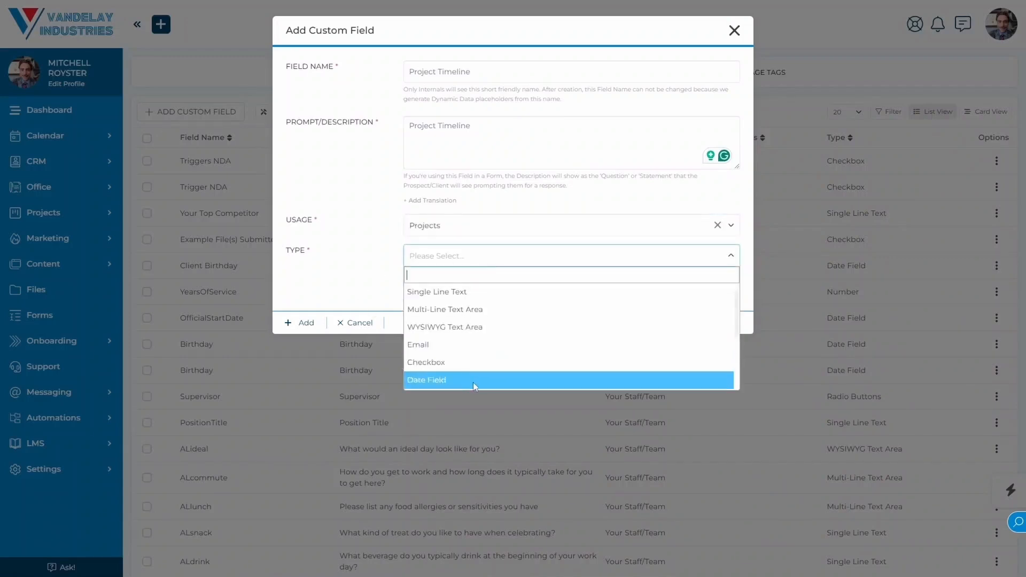
left_click(475, 382)
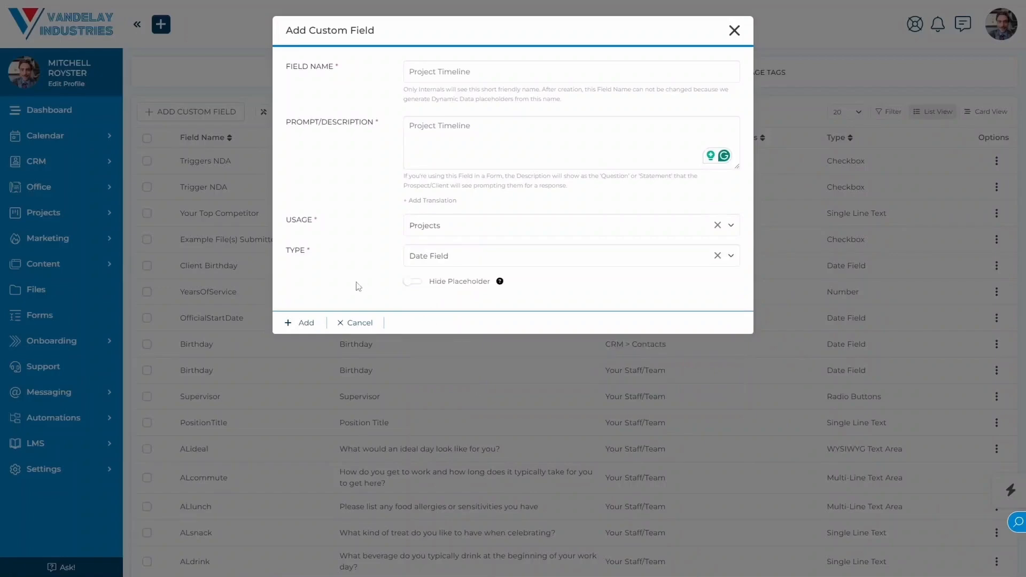
left_click(310, 323)
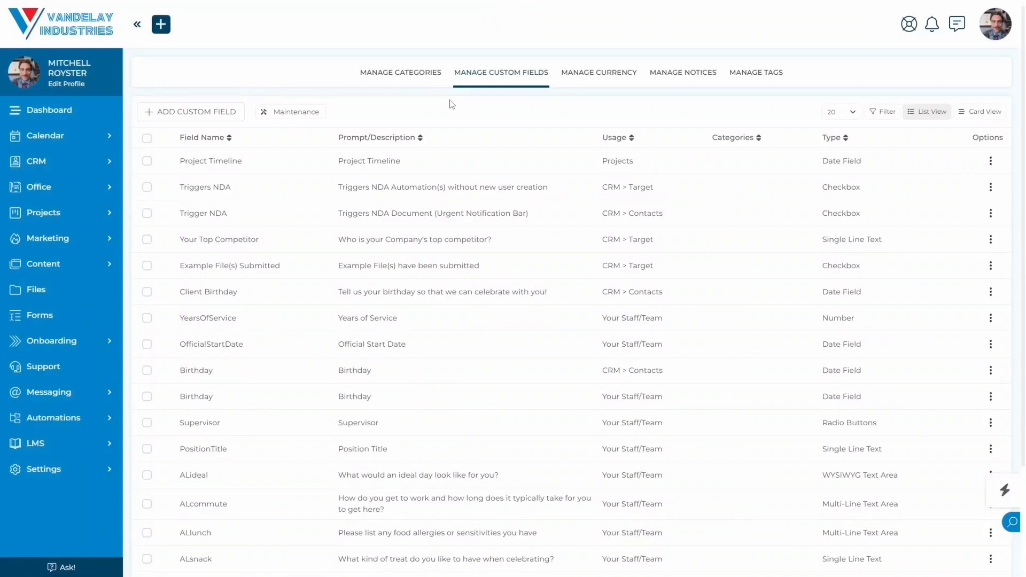
Start another custom field with Project Details as both its field name and prompt/description.
left_click(183, 112)
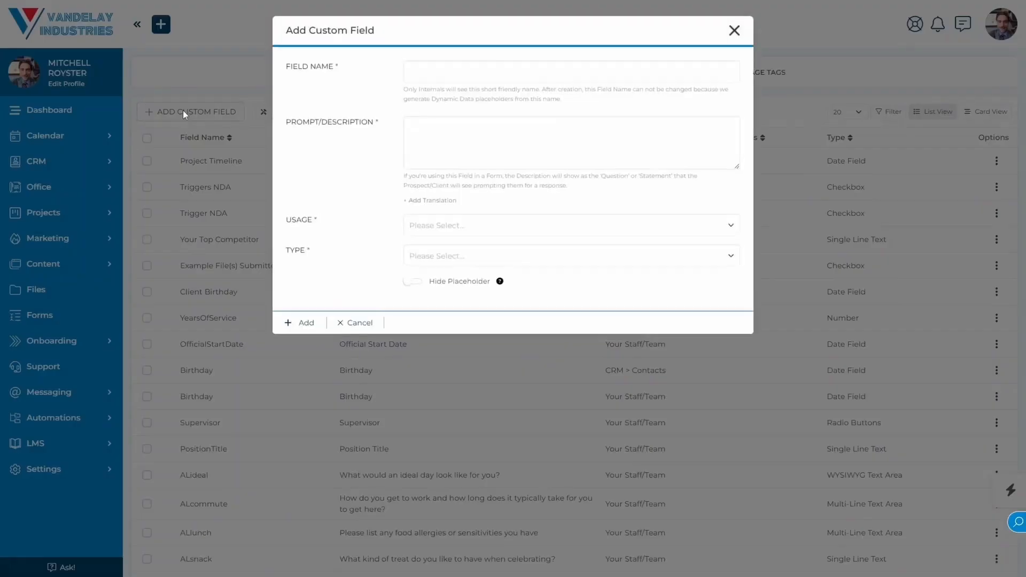
left_click(469, 70)
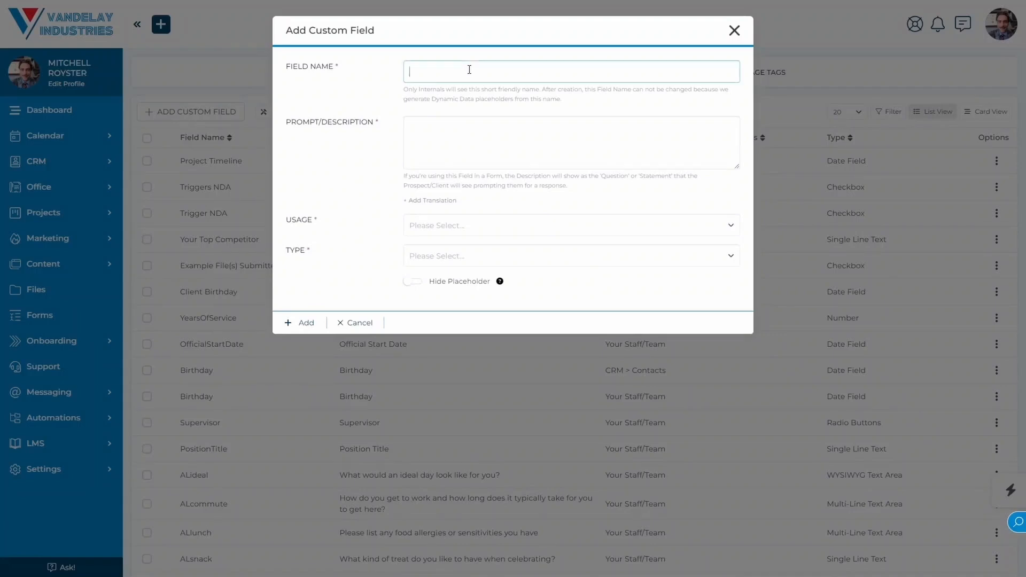
type("Project Details")
left_click_drag(470, 70, 396, 78)
key("ctrl+c")
left_click(451, 133)
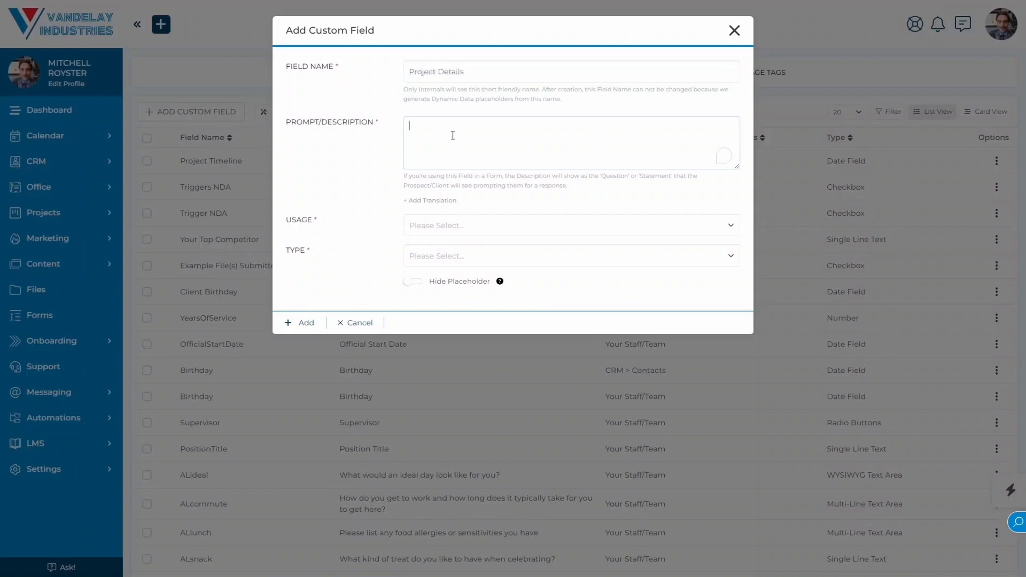
key("ctrl+v")
left_click(374, 175)
Set the Project Details field's usage to Projects and type to Multi-Line Text Area, and add the field.
left_click(505, 225)
scroll(518, 290, "down", 1)
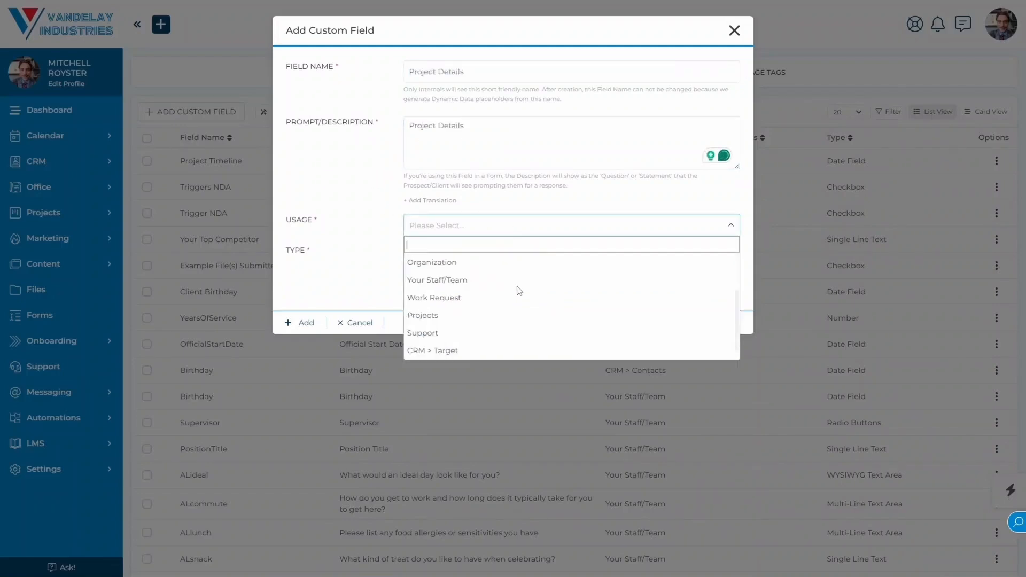
left_click(458, 318)
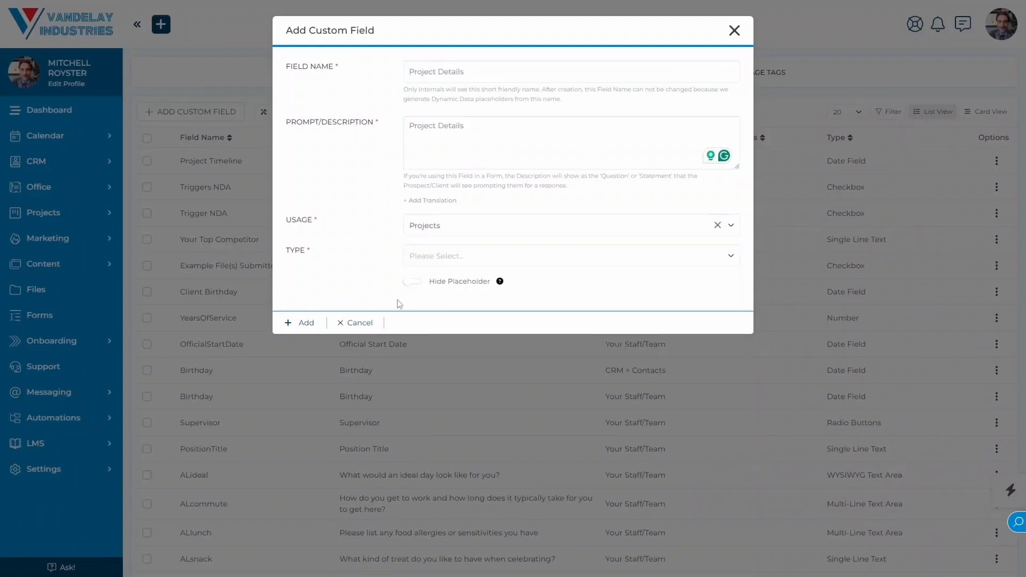
left_click(469, 258)
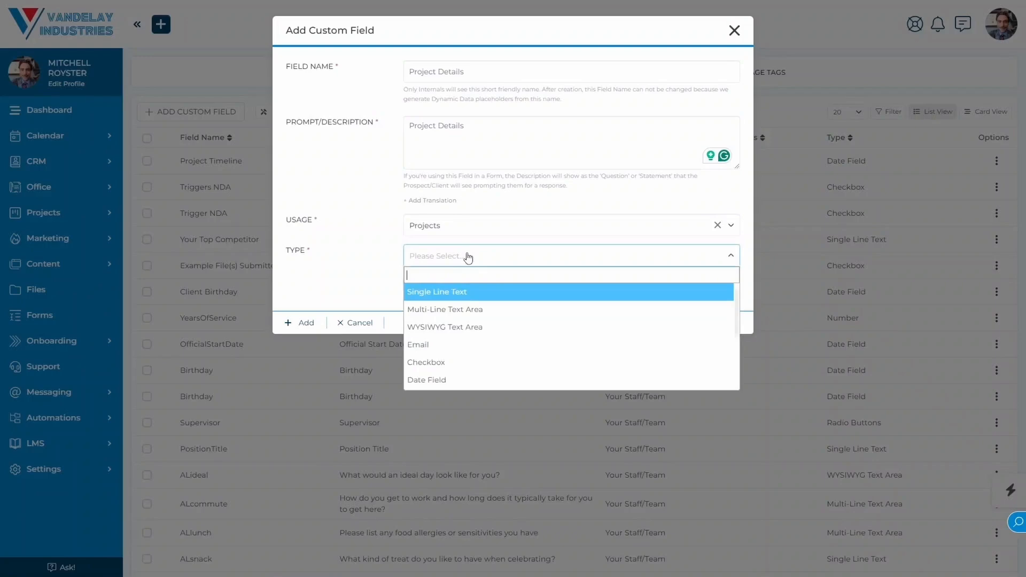
left_click(486, 310)
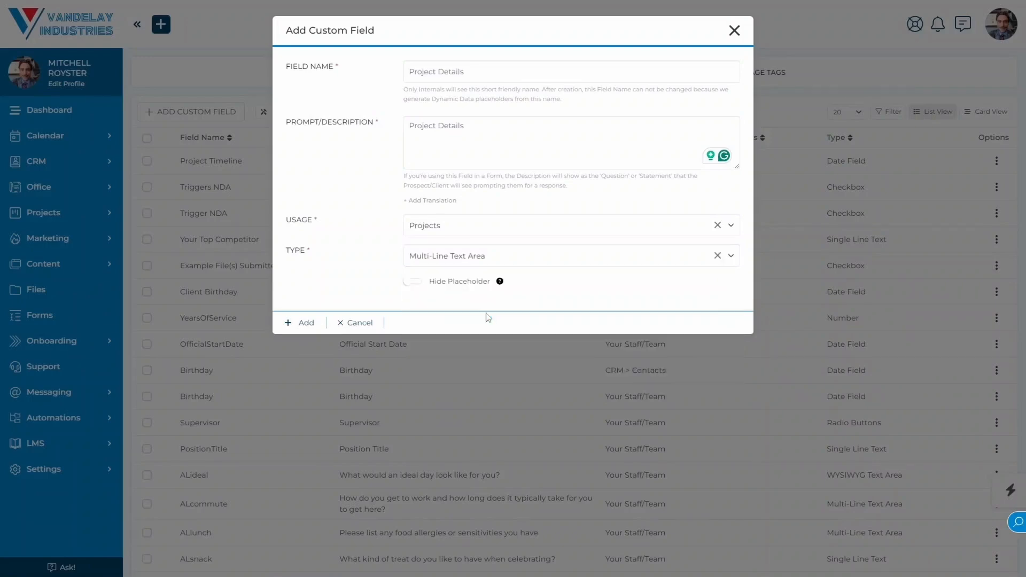
left_click(308, 324)
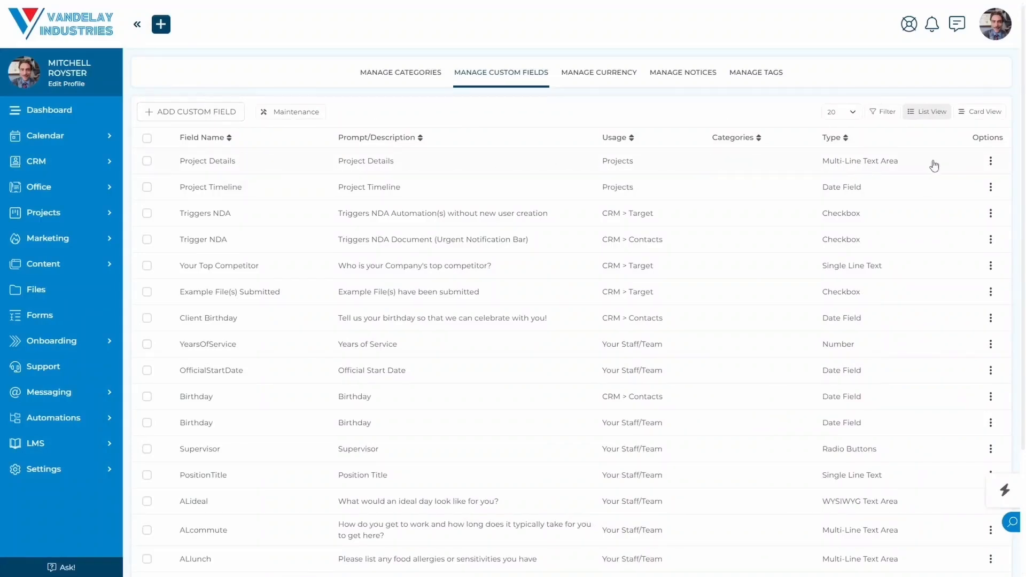
Duplicate the Project Details field, using Special Project Instructions as the copy's field name and prompt/description.
left_click(992, 163)
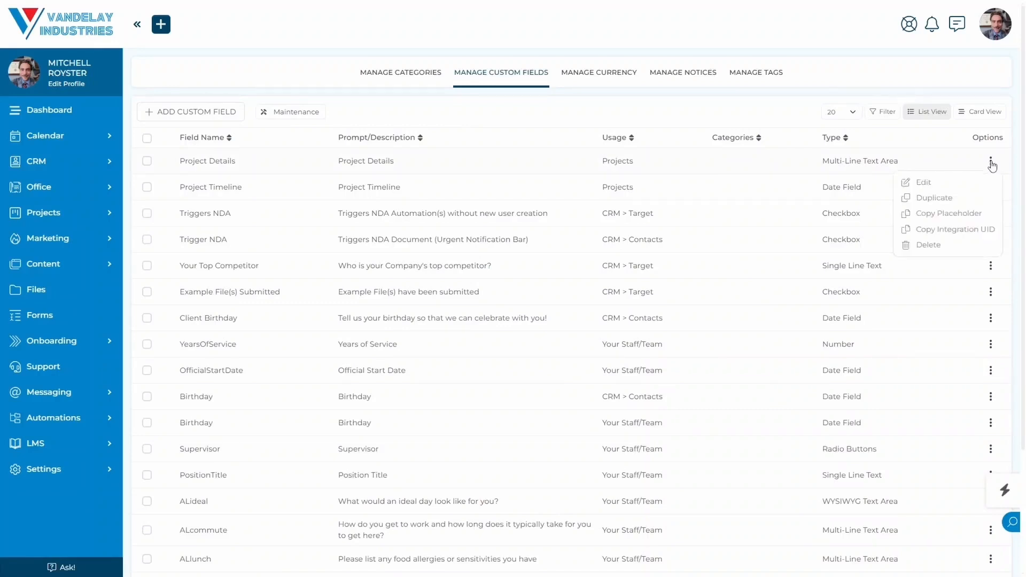
left_click(946, 197)
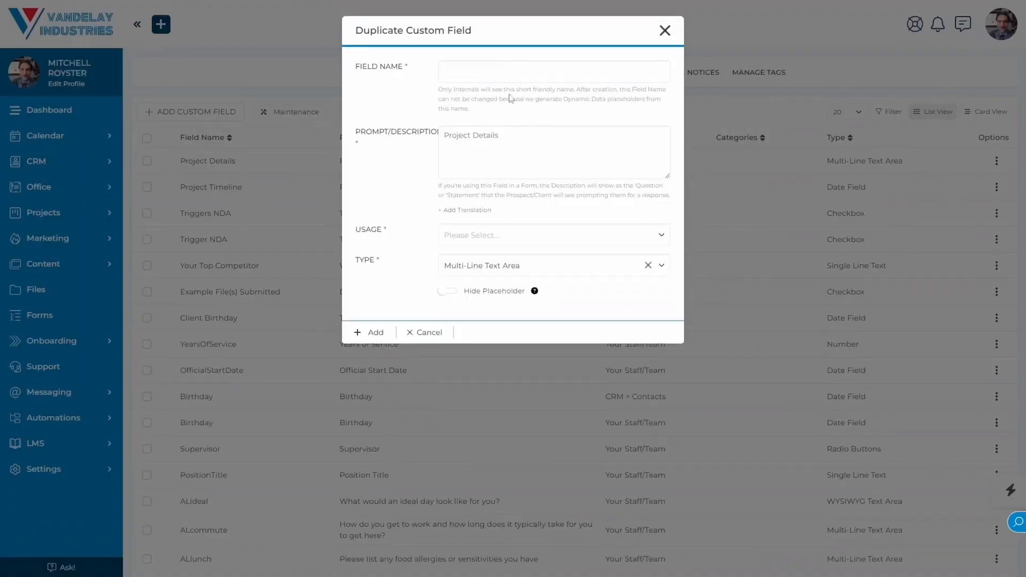
left_click(470, 68)
type("S")
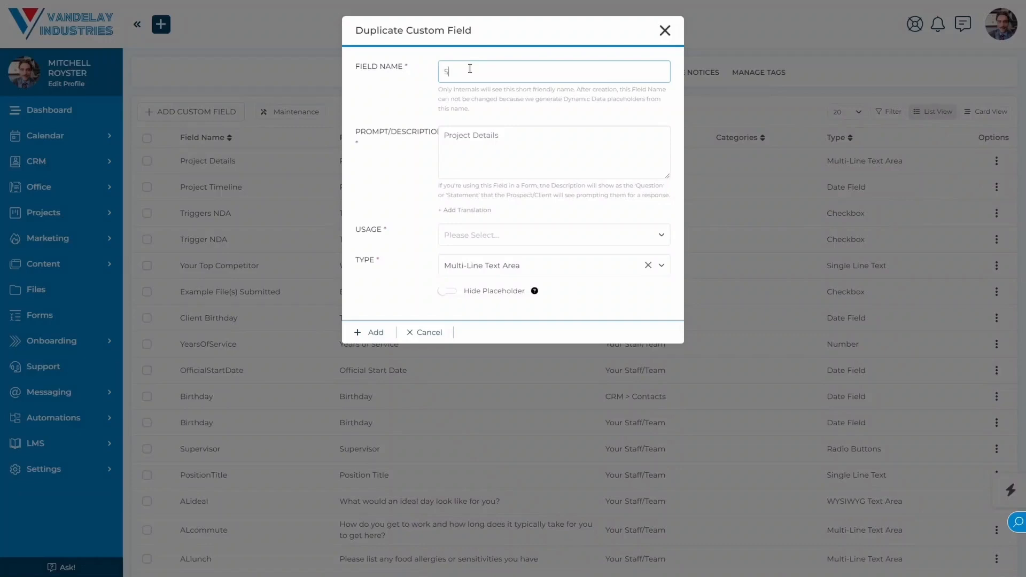
type("pecial Project Instructions")
left_click_drag(443, 71, 558, 76)
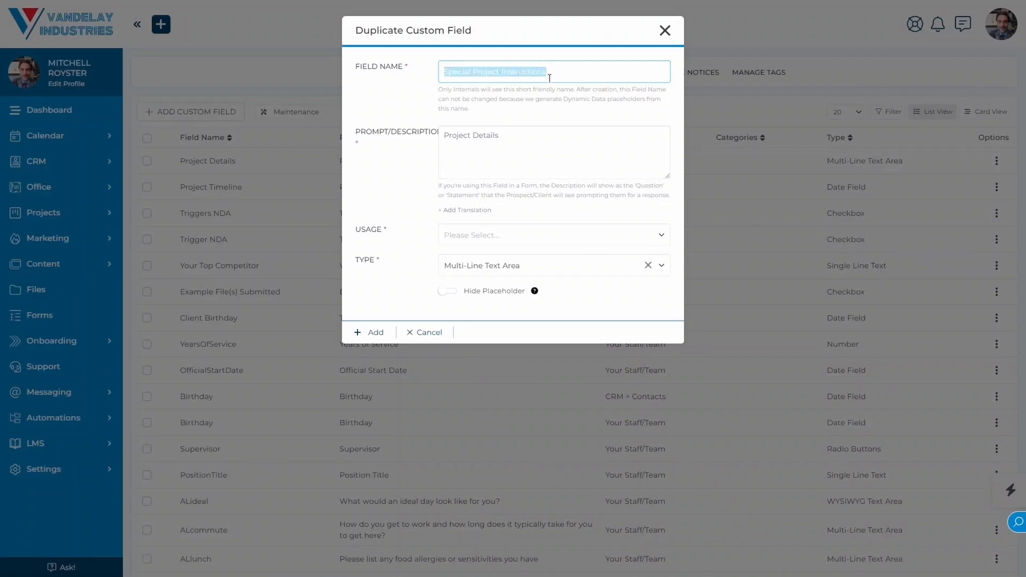
left_click_drag(508, 137, 456, 146)
key("ctrl+v")
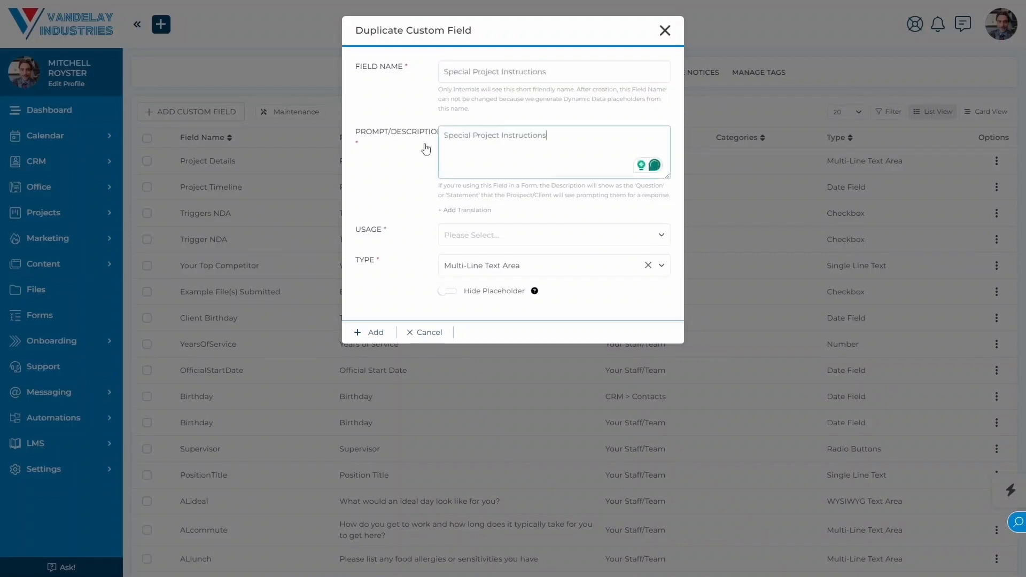
Set the usage of the duplicated Special Project Instructions field to Projects and add it.
left_click(481, 235)
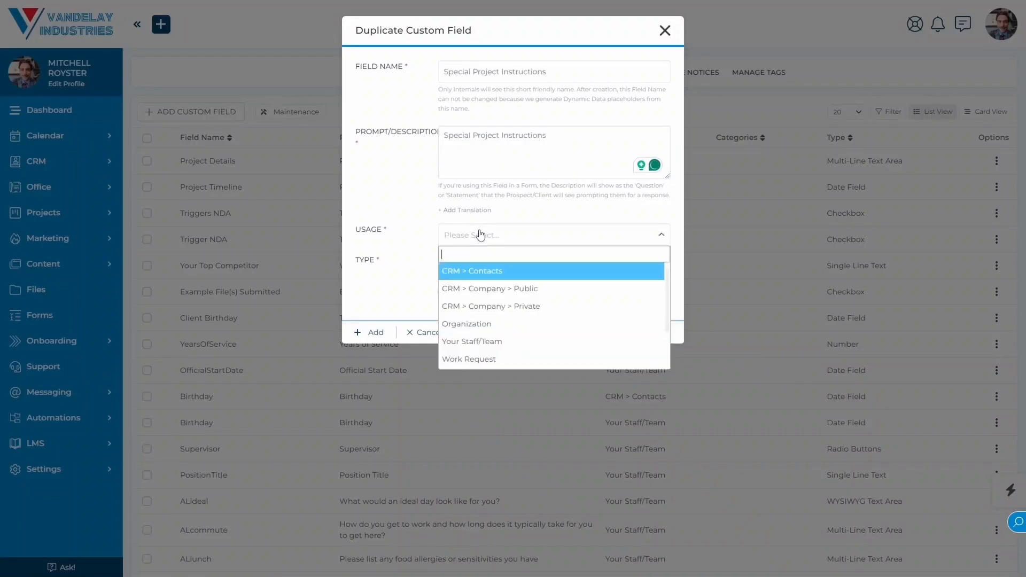
scroll(481, 324, "down", 1)
left_click(481, 329)
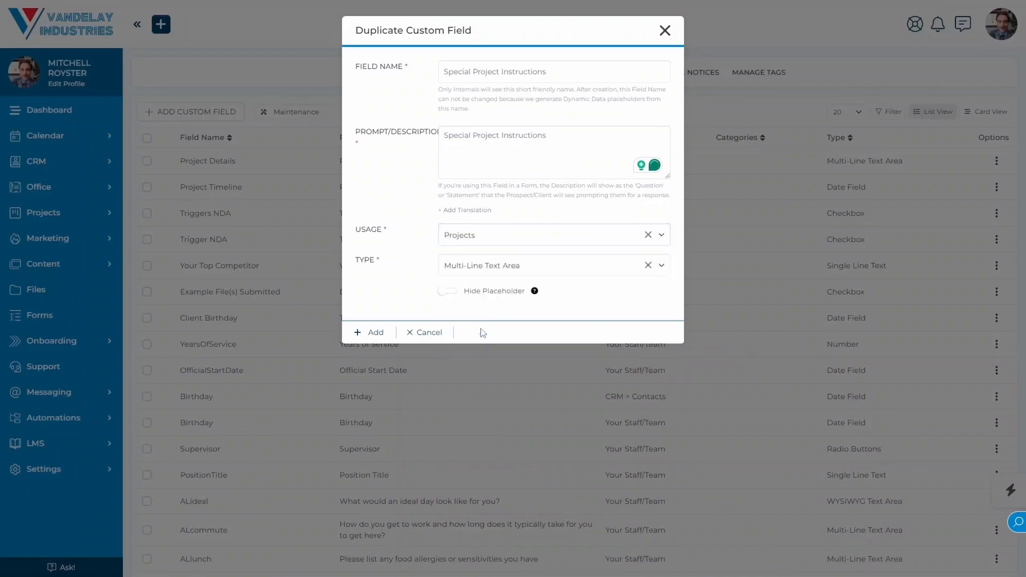
left_click(368, 333)
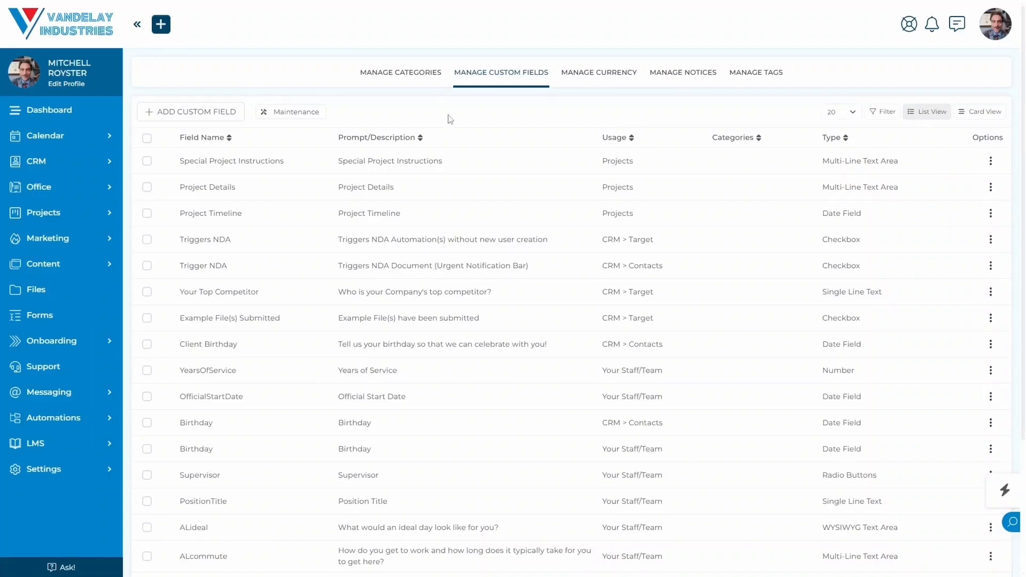
Create a task template named New Project in the Projects module's templates.
left_click(111, 214)
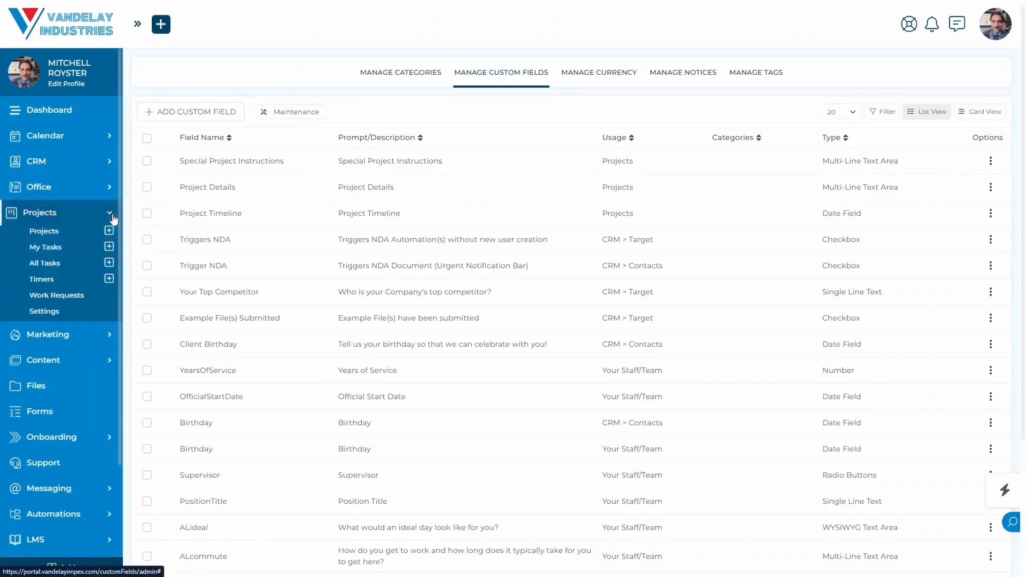
left_click(42, 315)
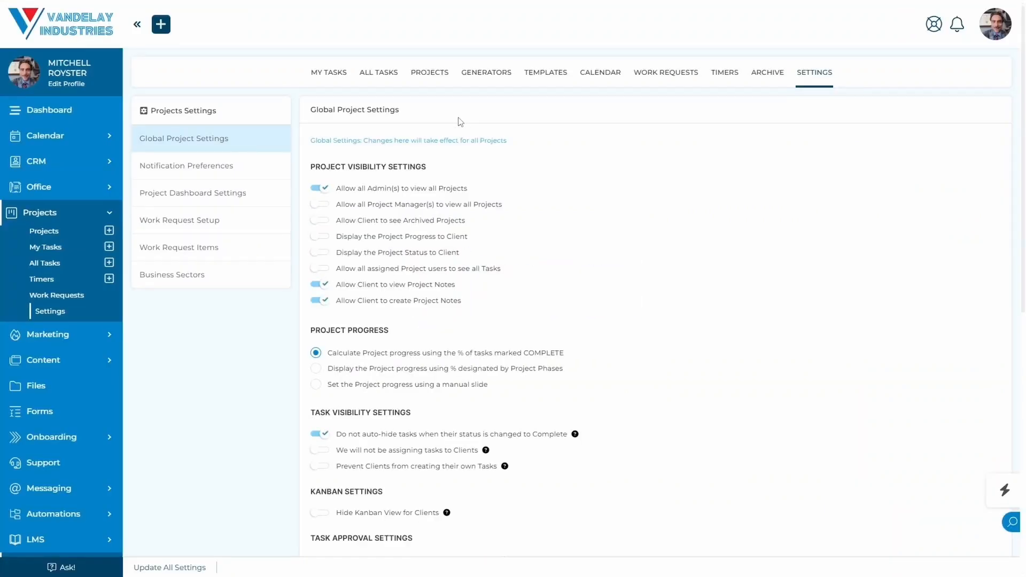
left_click(548, 78)
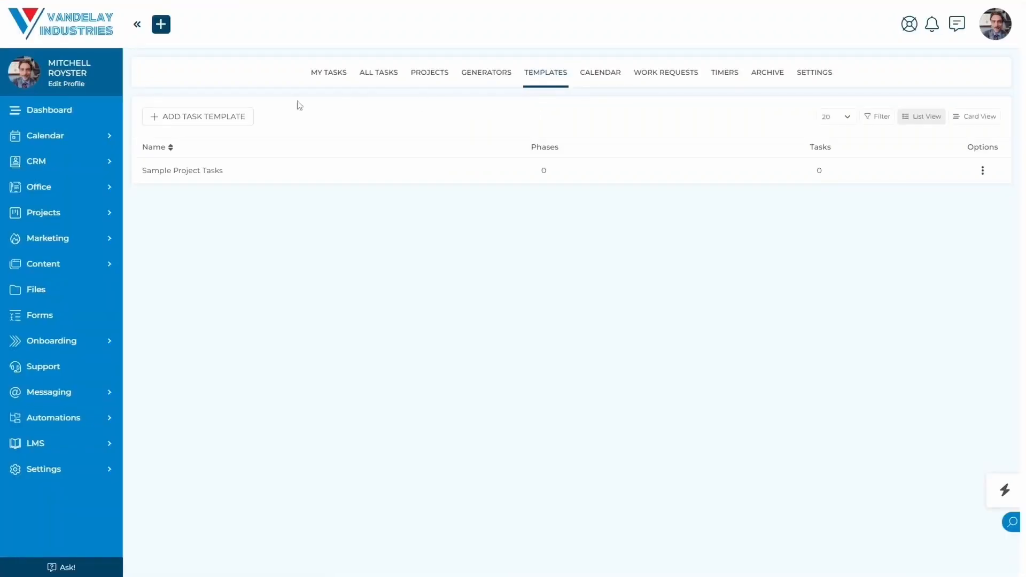
left_click(218, 121)
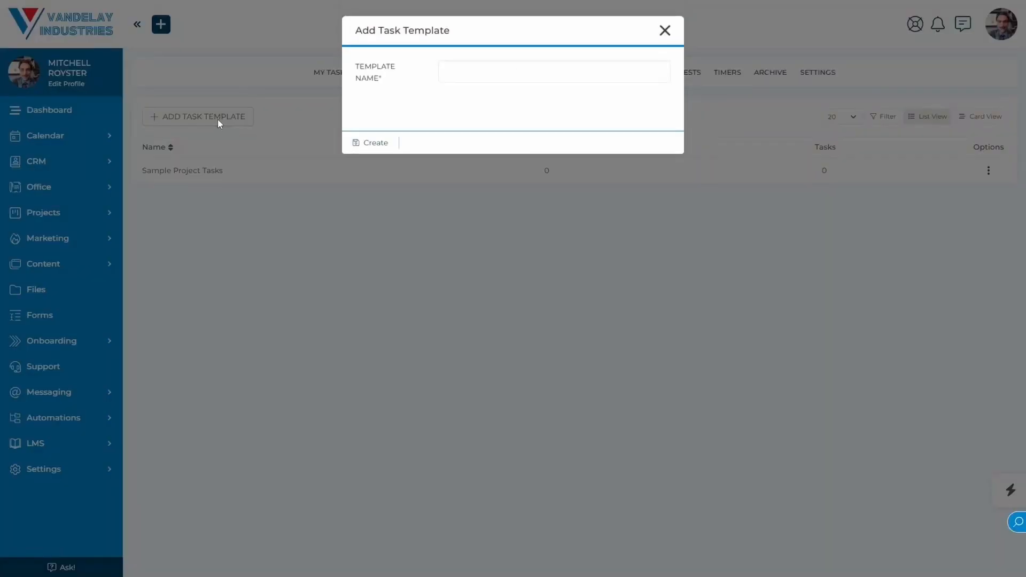
left_click(468, 67)
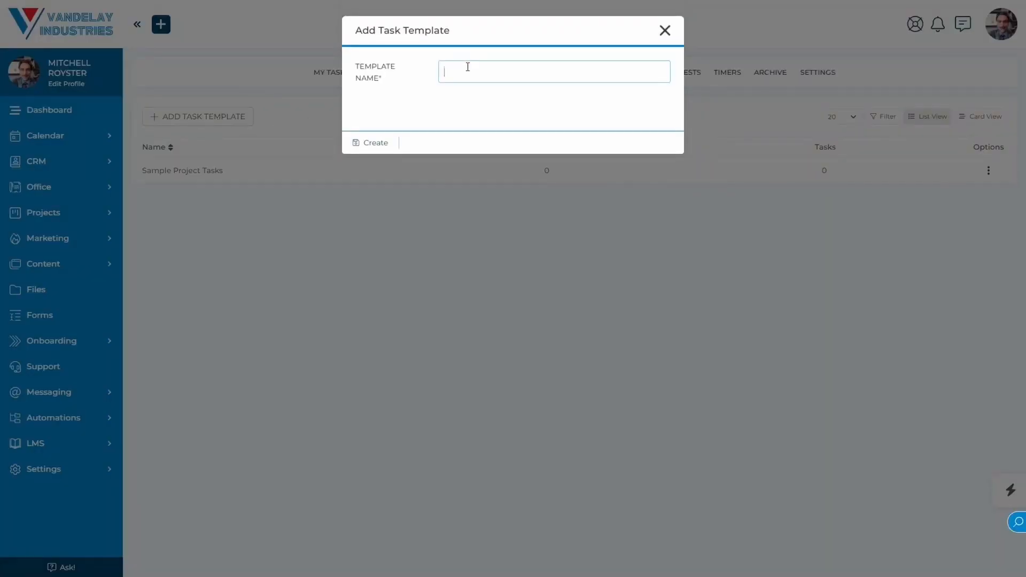
type("New Project")
left_click(380, 142)
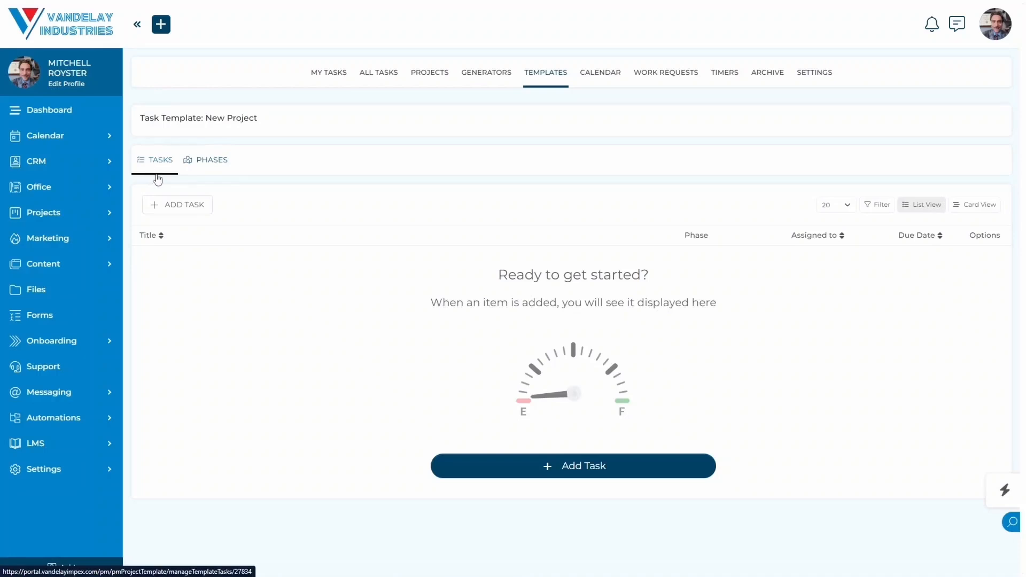
Start a phase in the New Project template with Start Project as both its title and description.
left_click(212, 160)
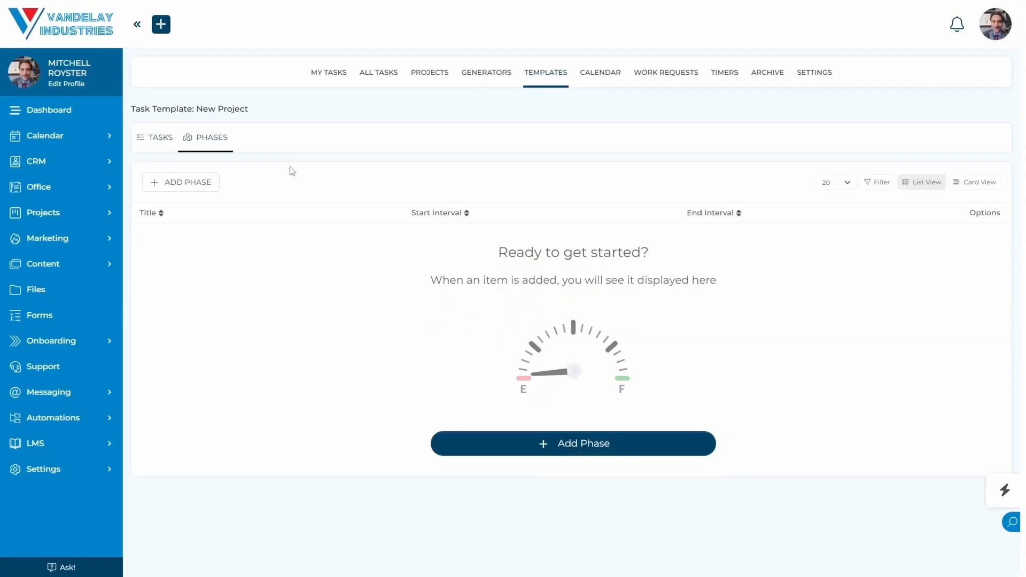
left_click(186, 182)
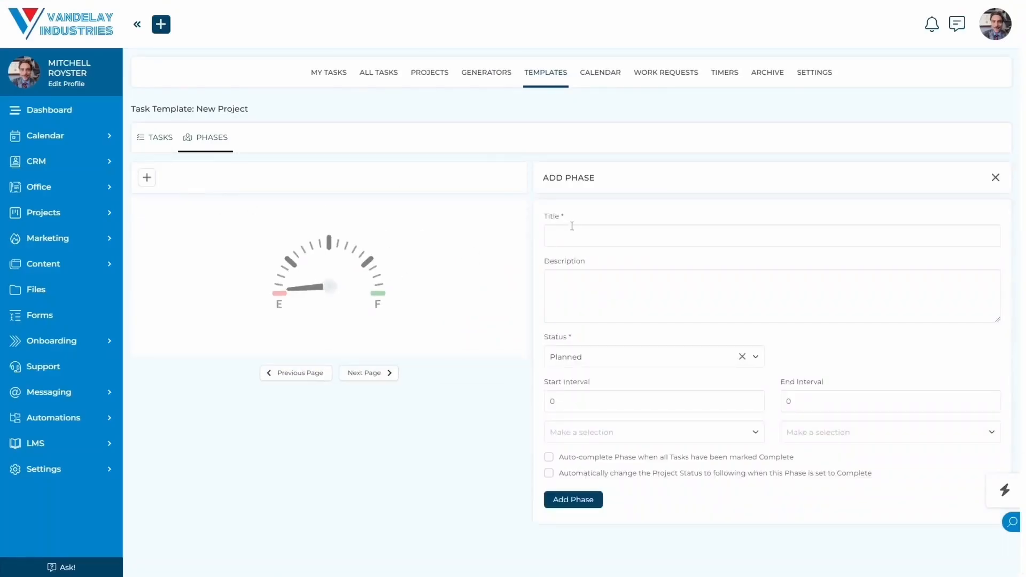
left_click(574, 230)
type("Start")
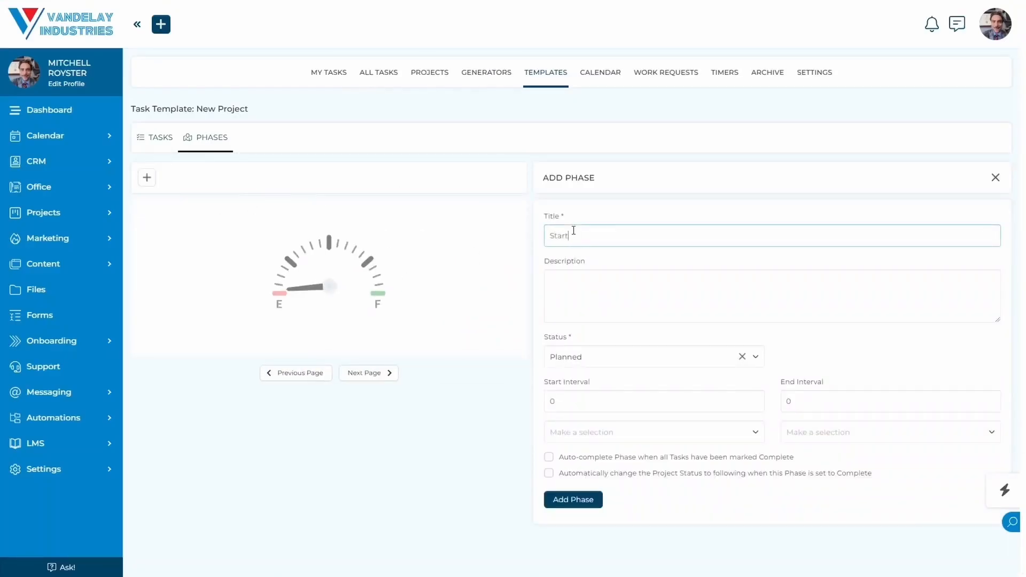
type(" Project")
left_click_drag(601, 234, 544, 241)
key("ctrl+c")
left_click(582, 291)
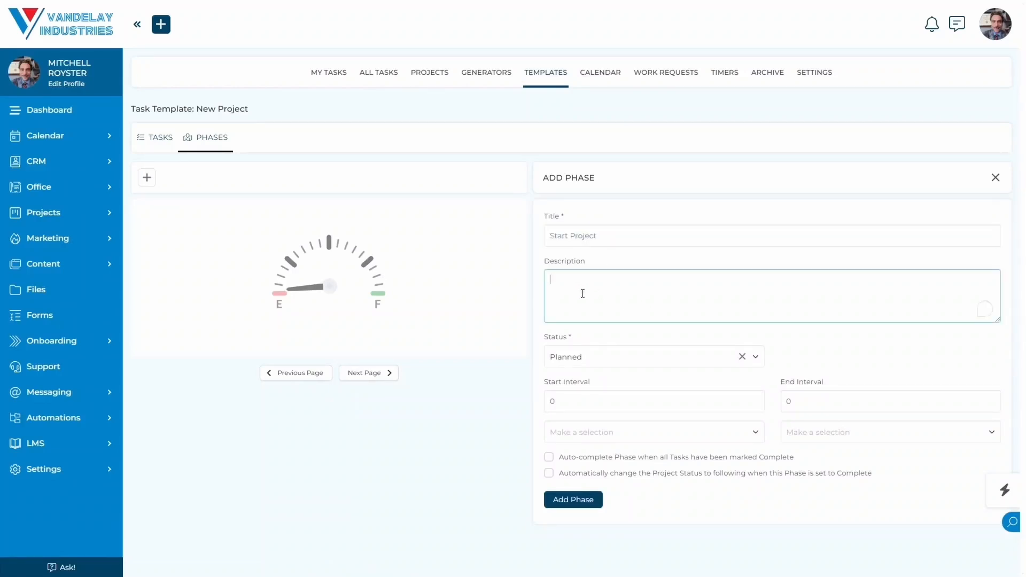
key("ctrl+v")
left_click(654, 262)
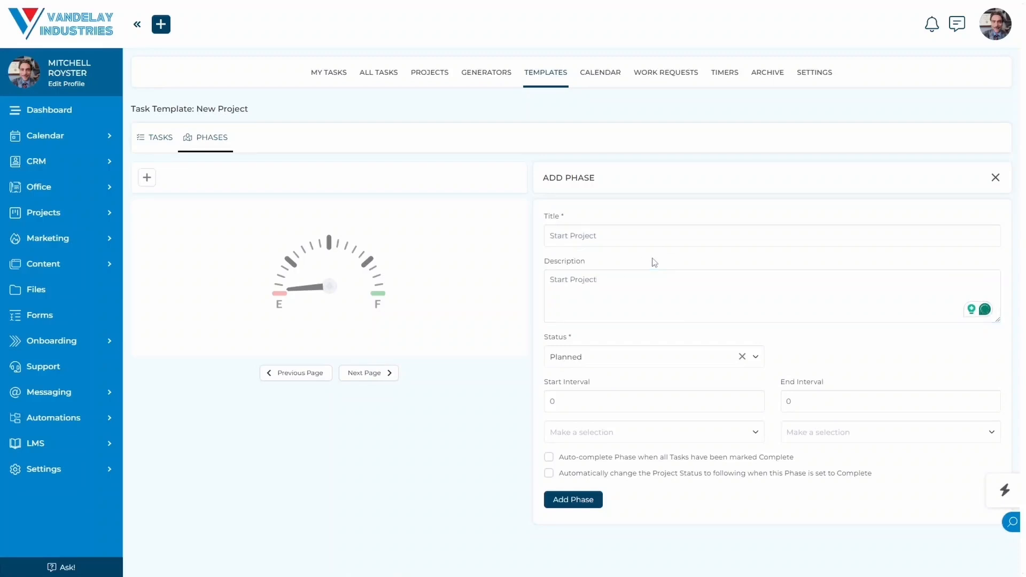
Keep the Start Project phase's status at Planned and set its start interval to 1 week.
left_click(611, 357)
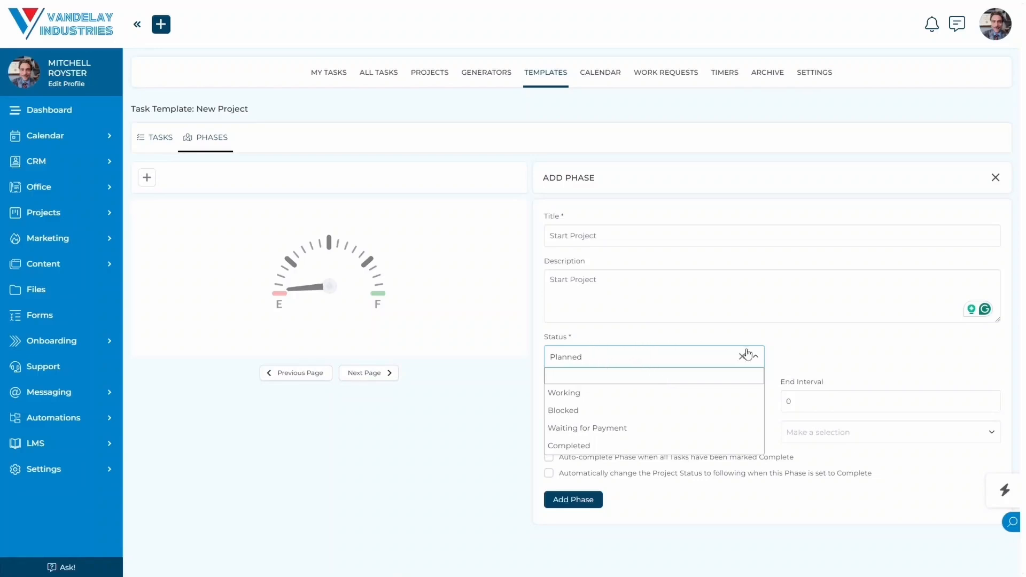
left_click(826, 344)
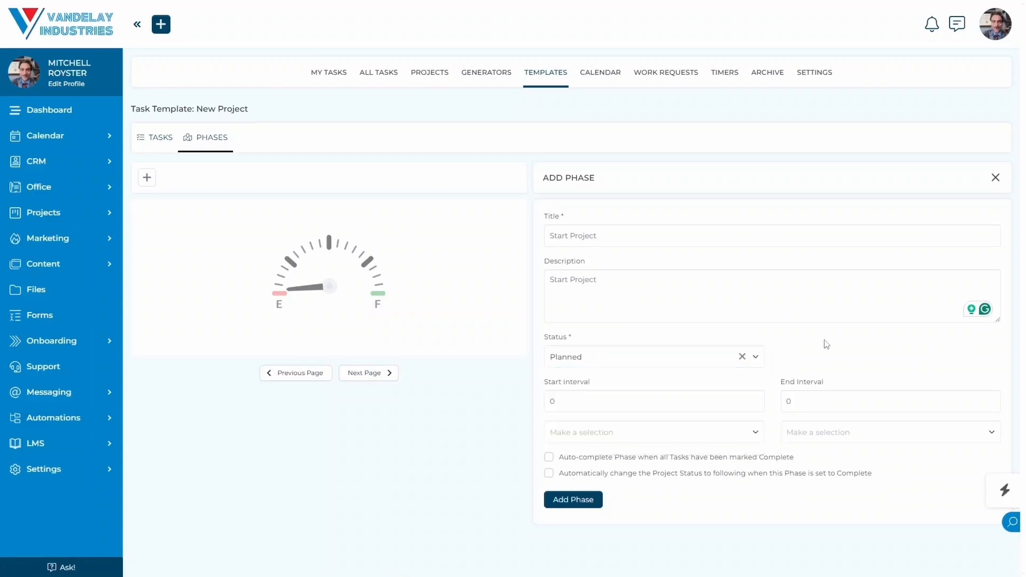
left_click(566, 404)
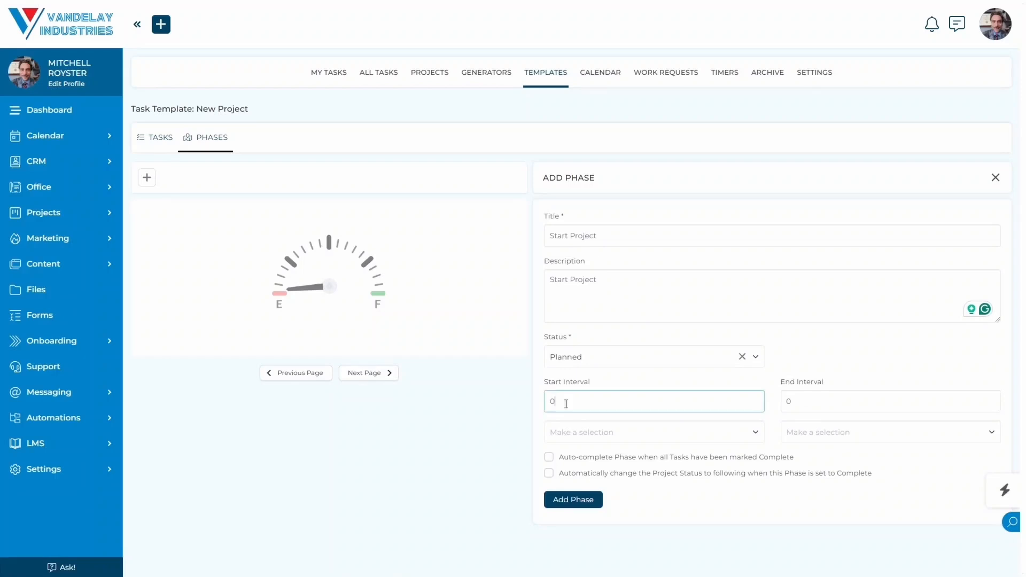
key("BackSpace")
type("1")
left_click(591, 433)
left_click(599, 485)
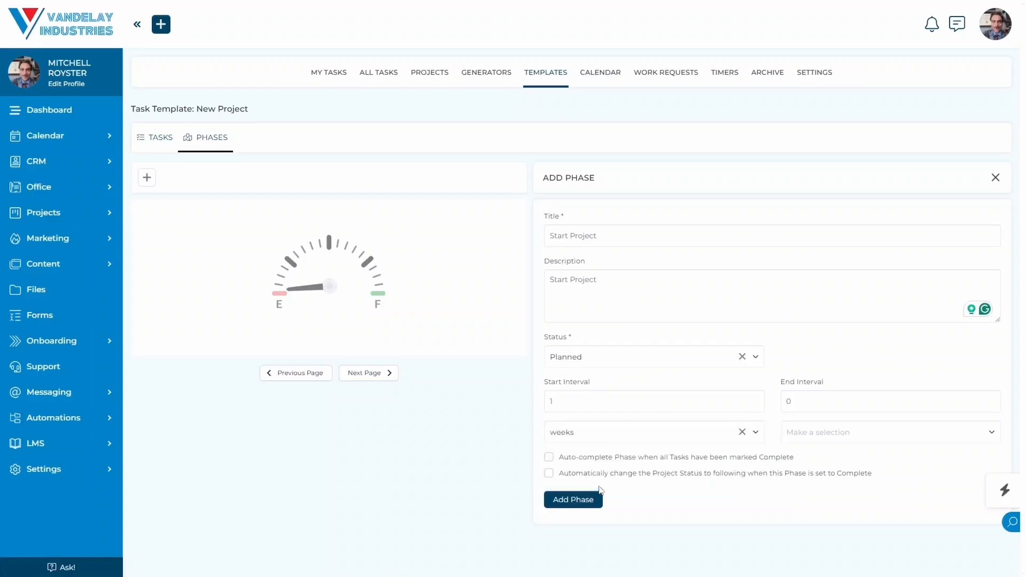
Set the Start Project phase's end interval to 2 weeks.
left_click(809, 400)
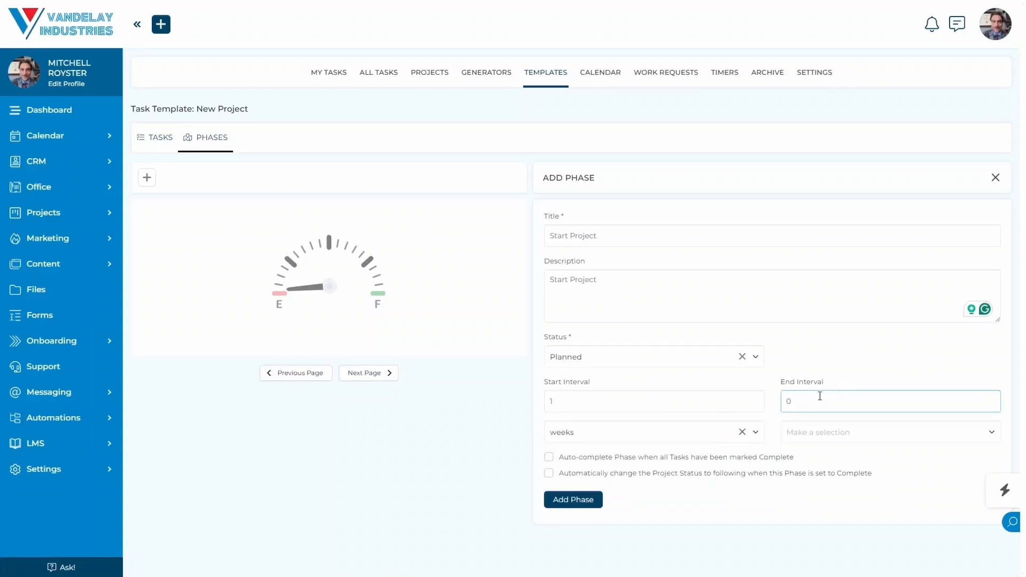
key("BackSpace")
type("2")
left_click(832, 434)
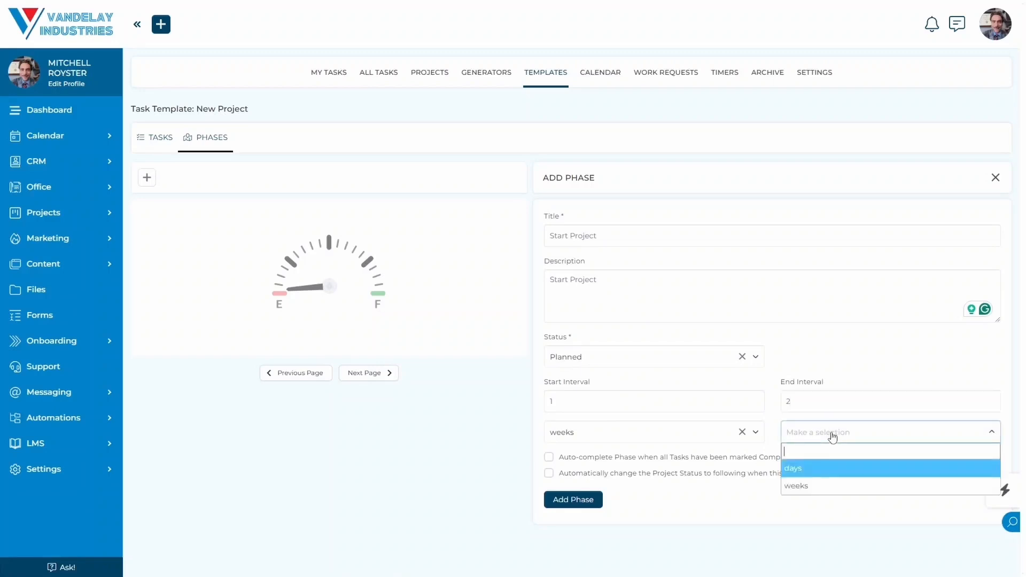
left_click(824, 484)
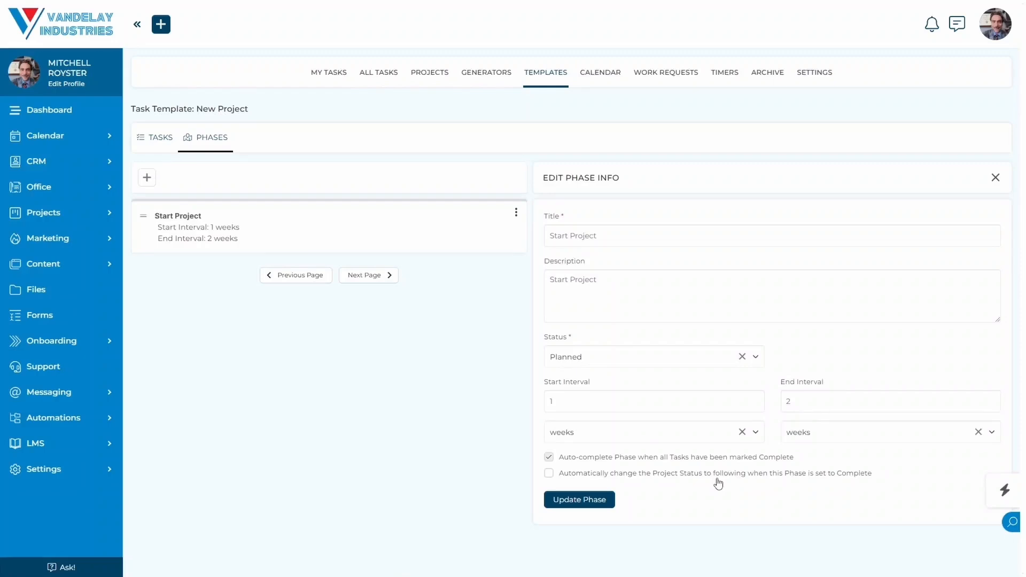
Try automatically changing the project status to Completed when the Start Project phase is set to Complete.
left_click(550, 475)
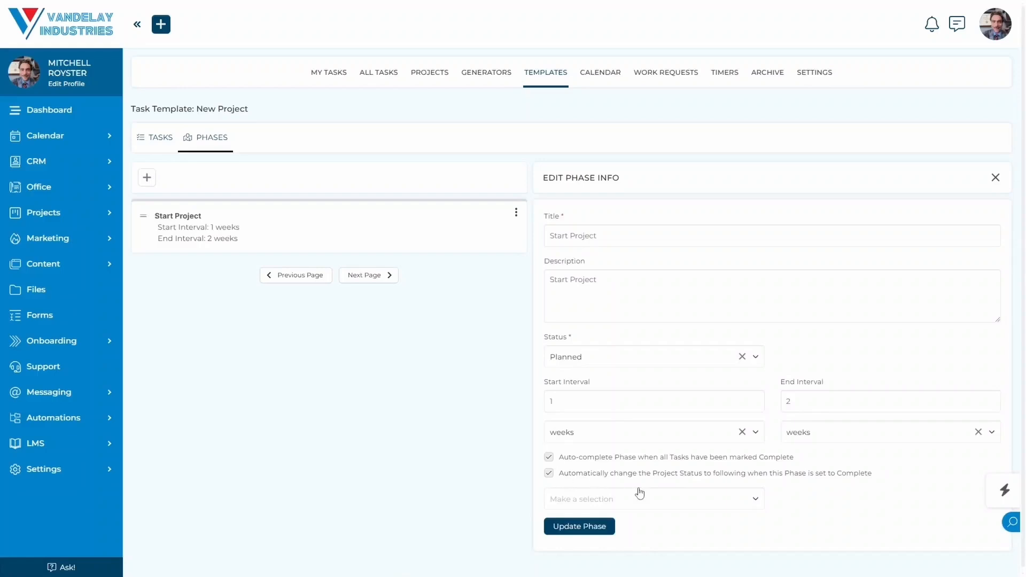
left_click(694, 505)
left_click(654, 486)
left_click(649, 504)
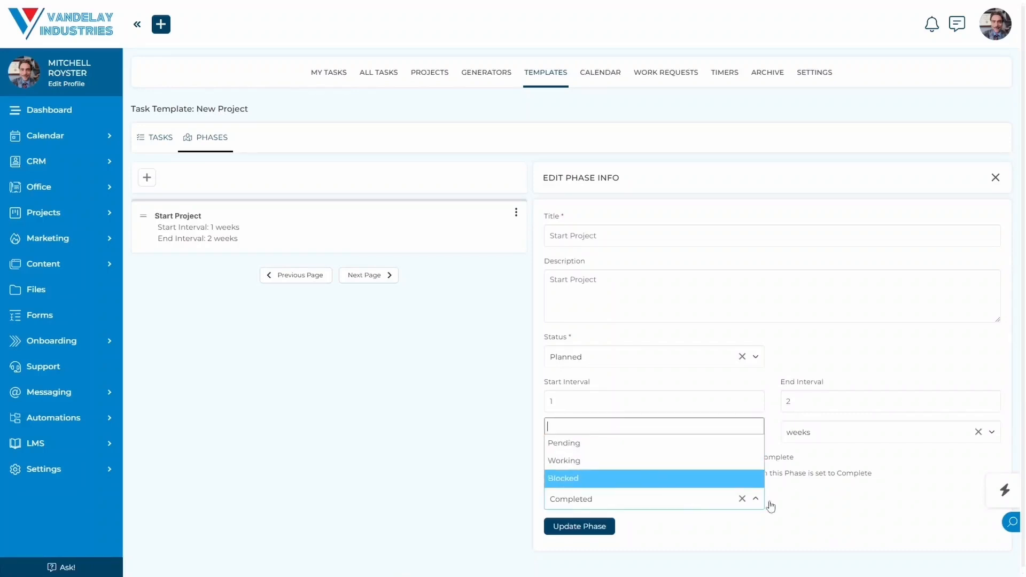
left_click(829, 515)
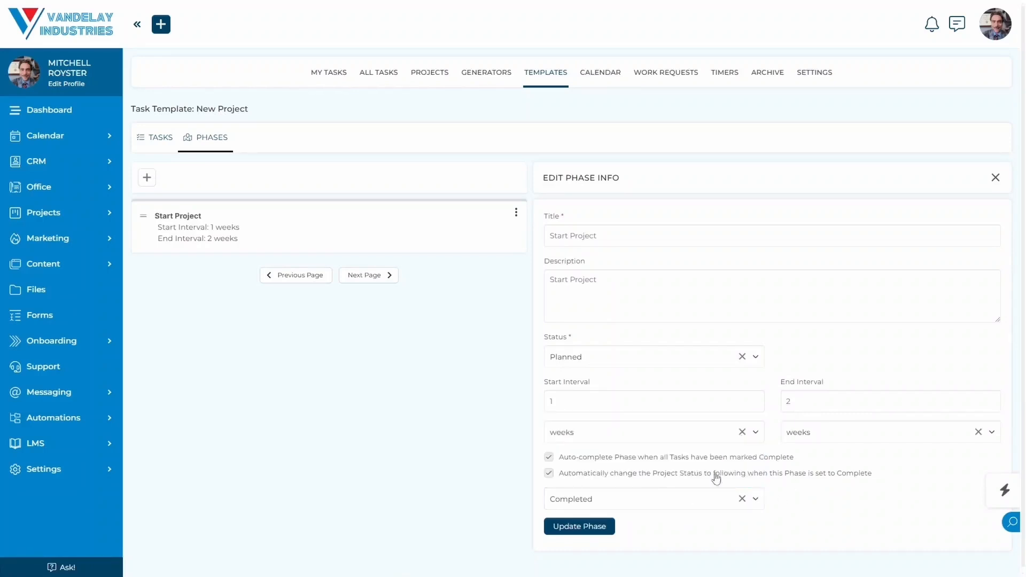
left_click(549, 473)
Update the Start Project phase with the automatic project status change left off.
left_click(591, 509)
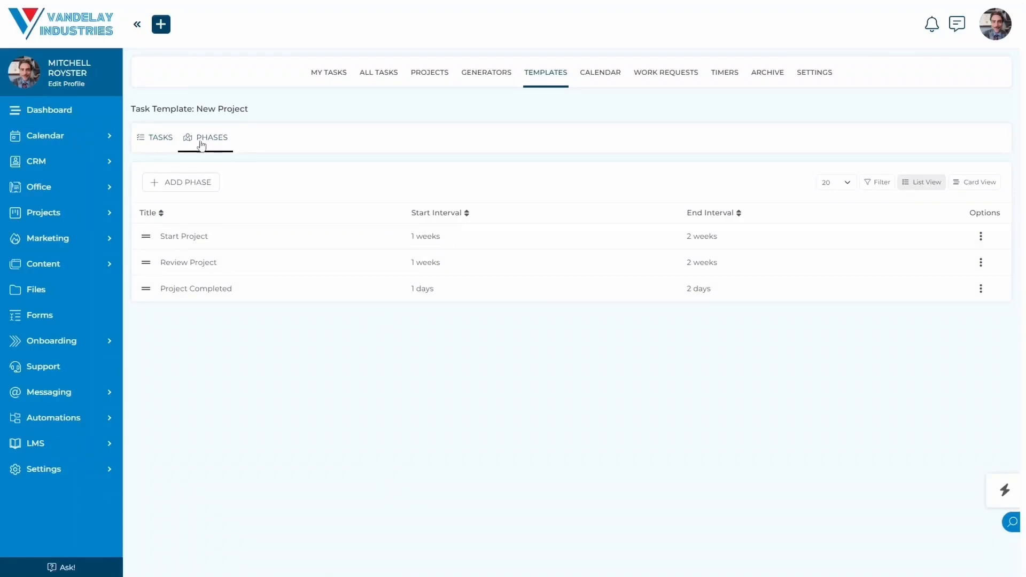
Start a new task titled Task #1 in the New Project template.
left_click(161, 140)
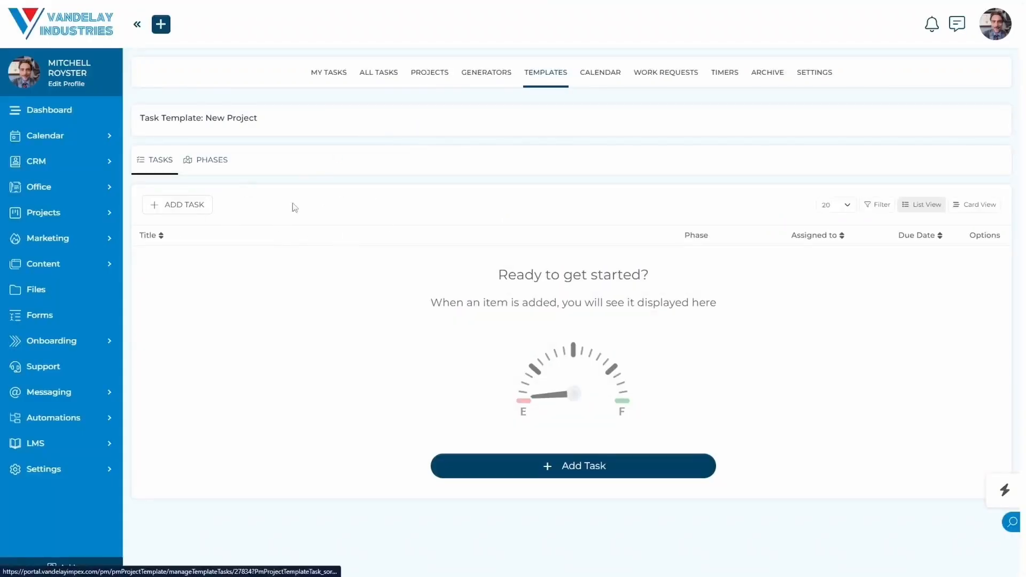
left_click(187, 209)
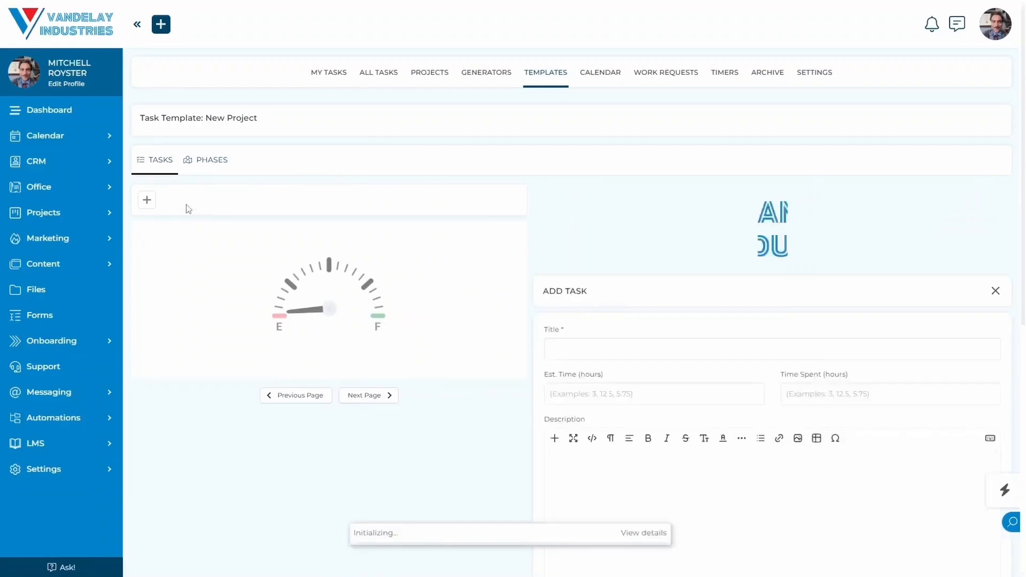
left_click(593, 253)
type("T")
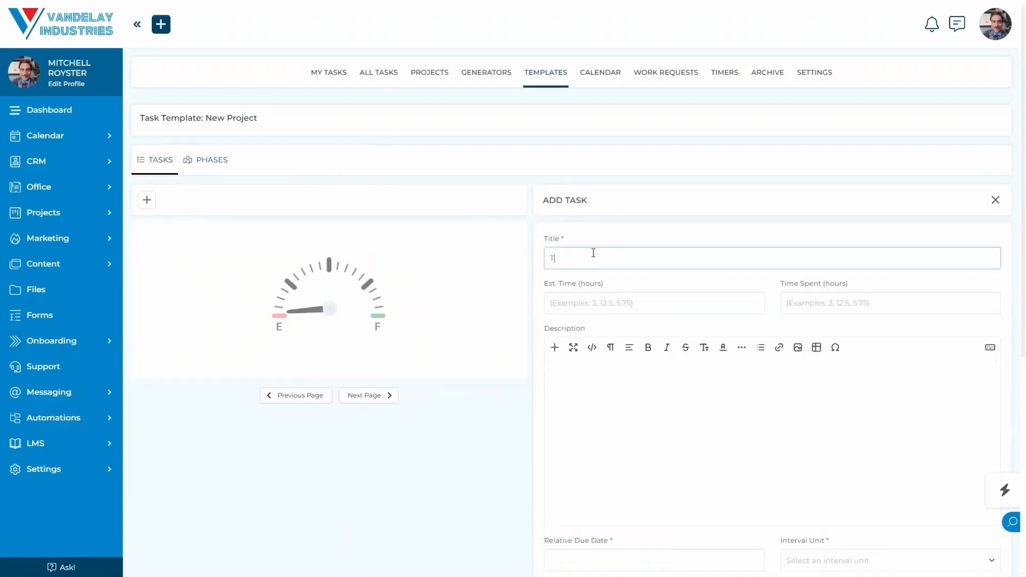
type("ask #1")
scroll(656, 263, "down", 1)
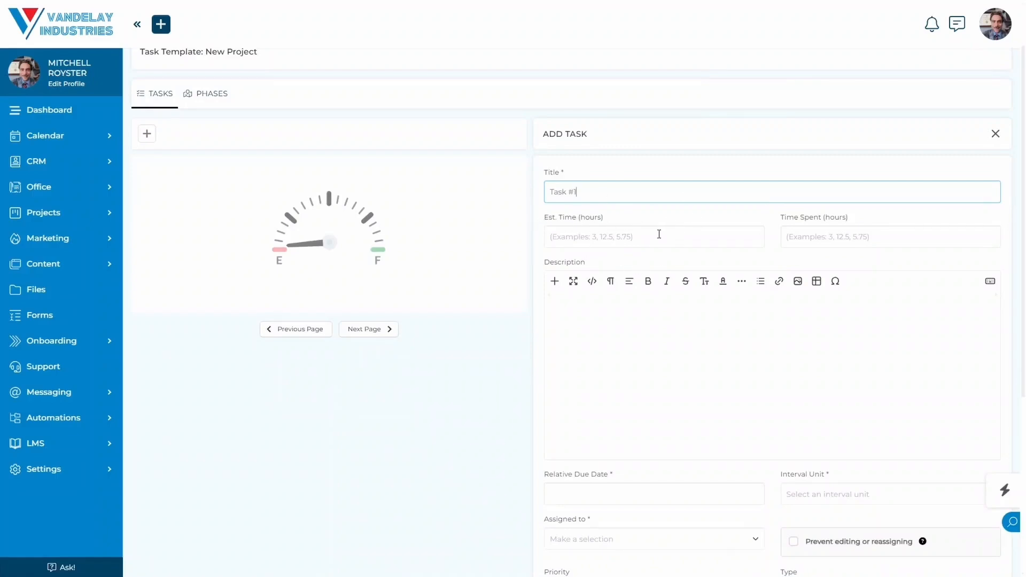
left_click_drag(782, 218, 852, 222)
left_click(852, 222)
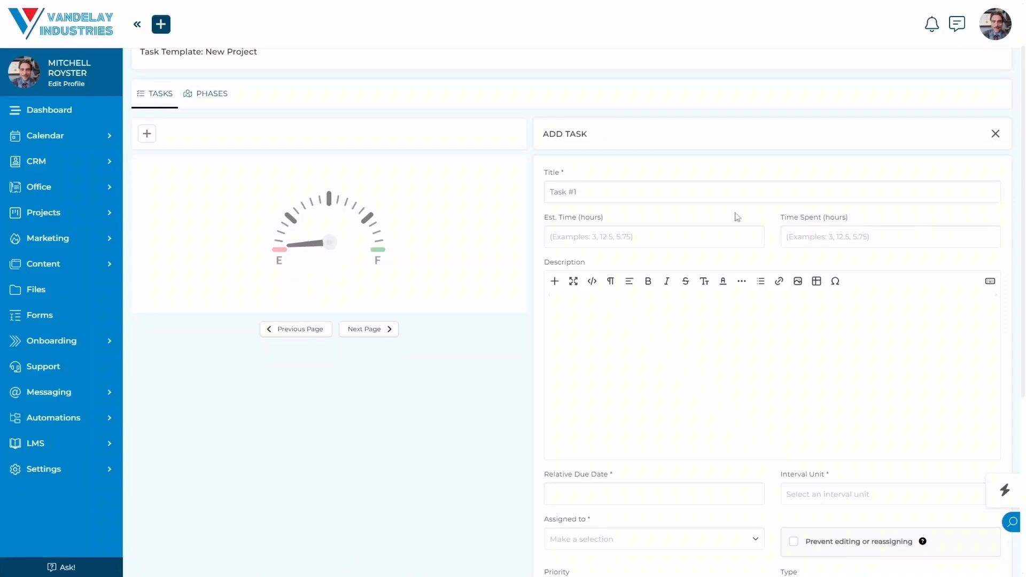
Set Task #1's relative due date to 1 with weeks as the interval unit.
scroll(736, 217, "down", 2)
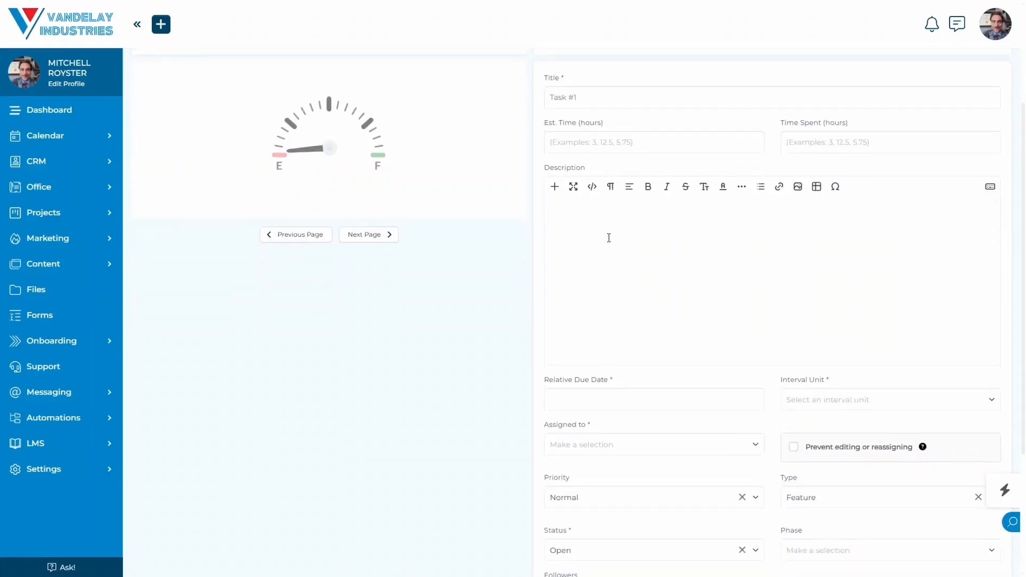
scroll(673, 300, "down", 2)
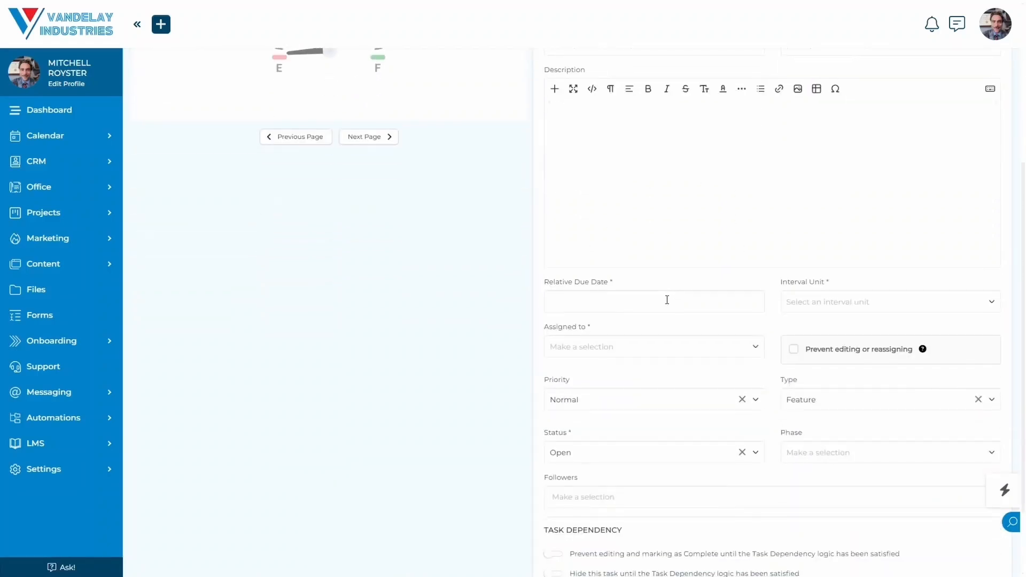
left_click(666, 302)
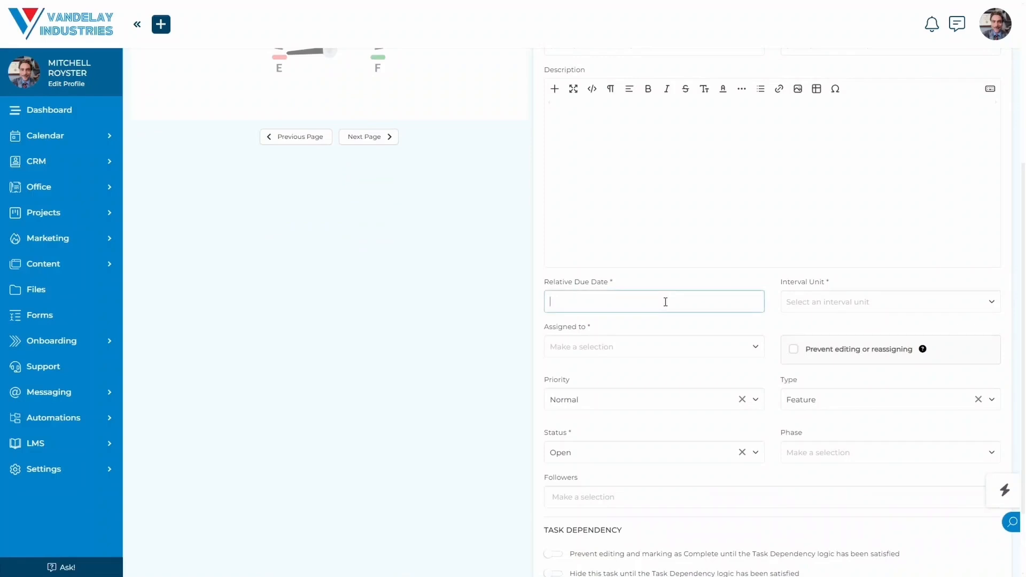
left_click(852, 298)
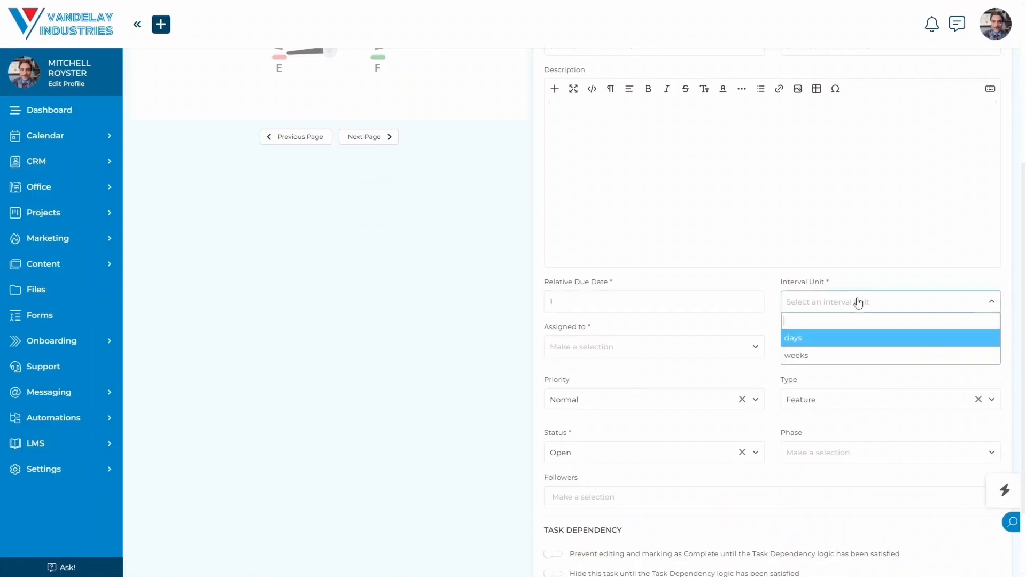
left_click(831, 355)
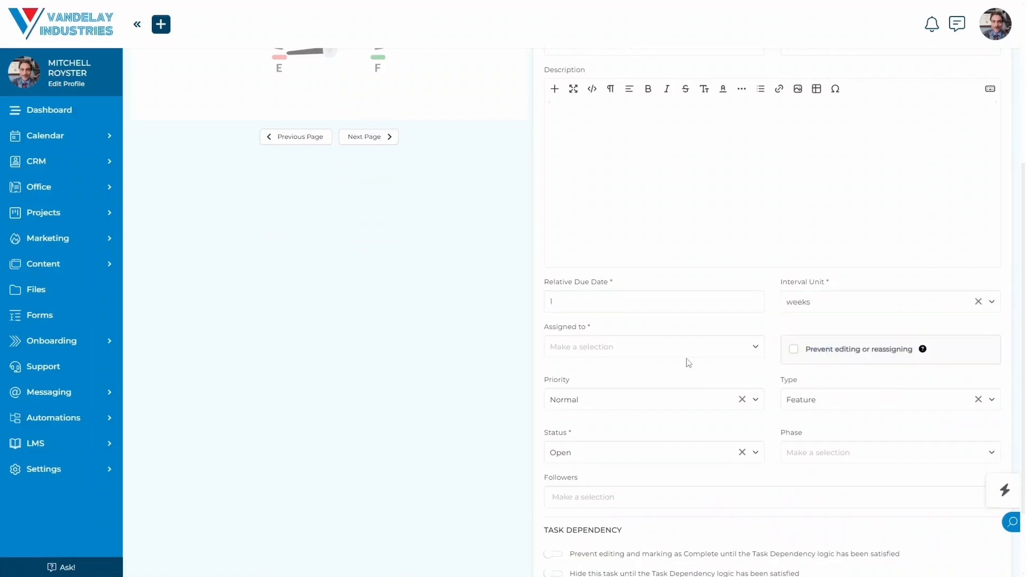
Assign Task #1 to the Project Leader and prevent editing or reassigning.
left_click(665, 351)
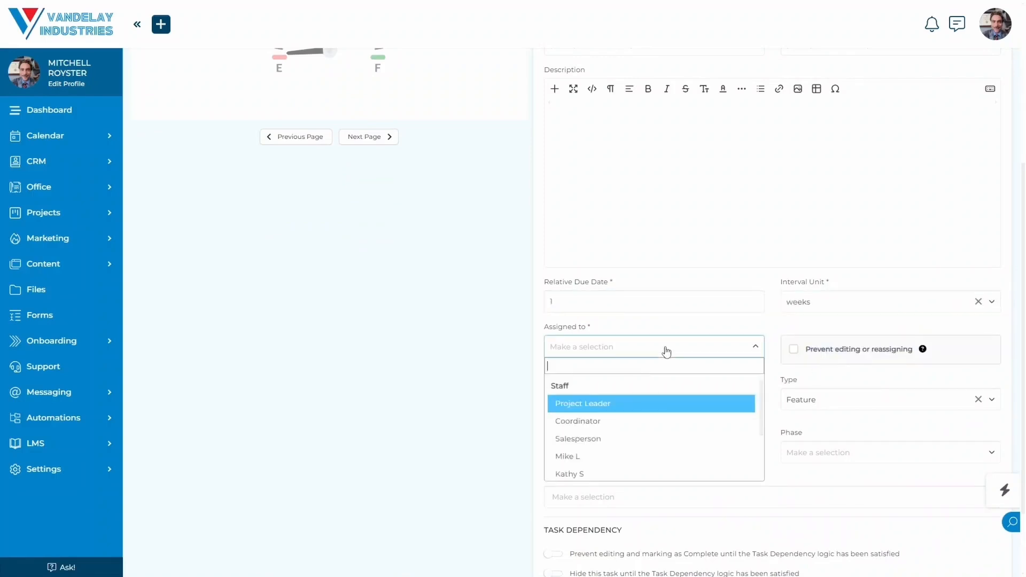
left_click(645, 408)
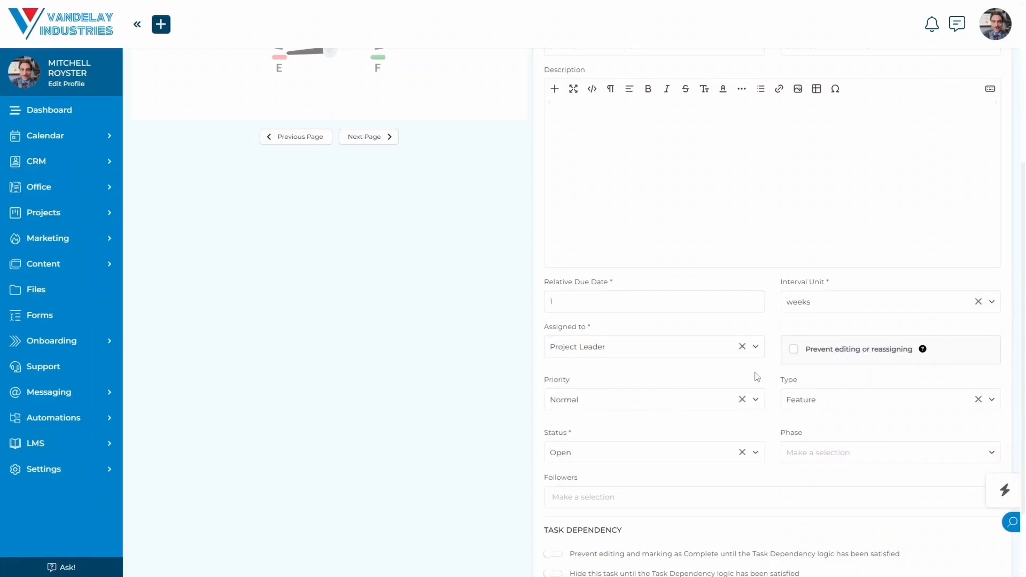
left_click(794, 351)
Examine the priority, type and status options available for Task #1 without changing them.
scroll(739, 364, "down", 1)
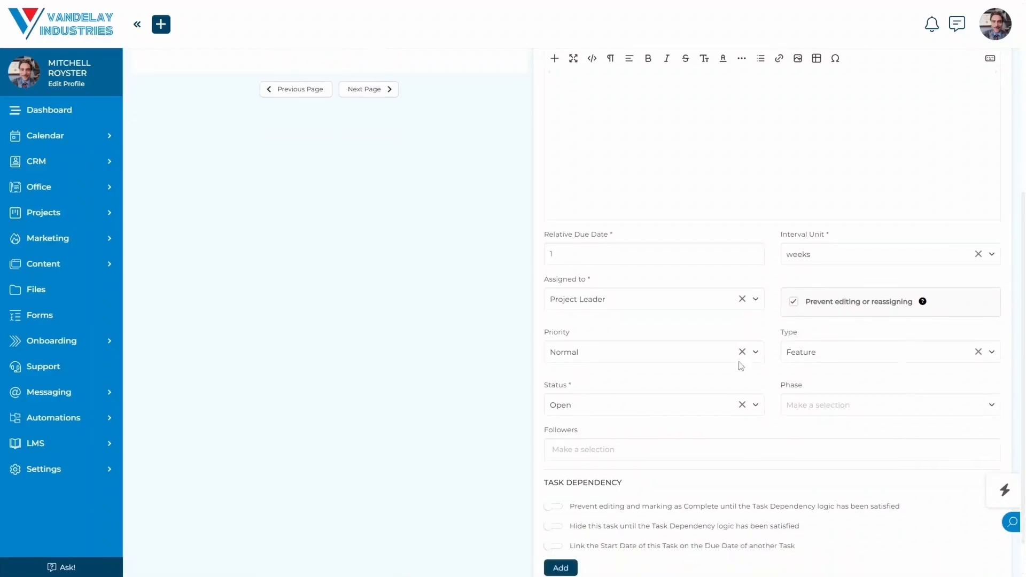
left_click(639, 353)
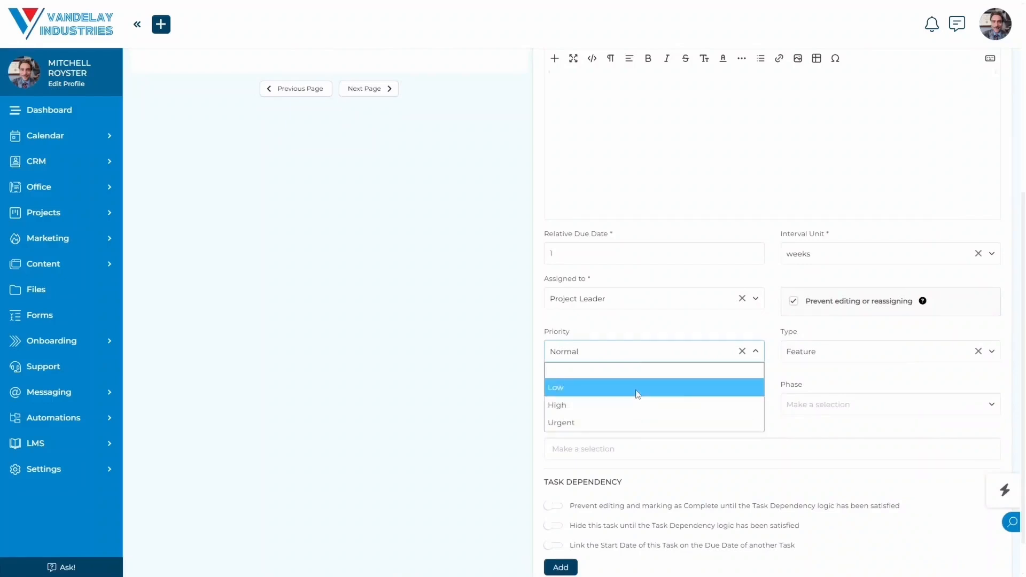
left_click(710, 327)
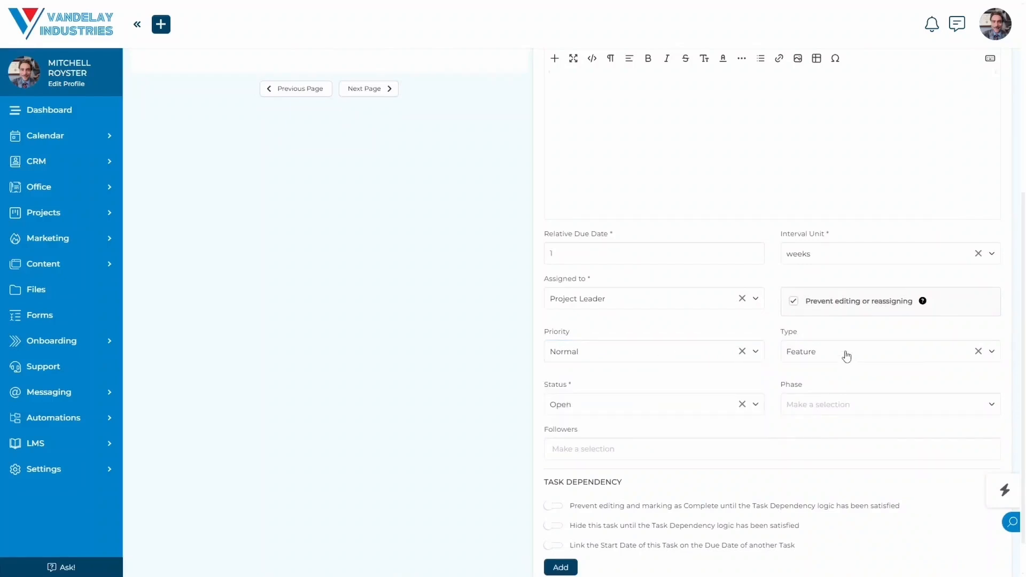
left_click(847, 356)
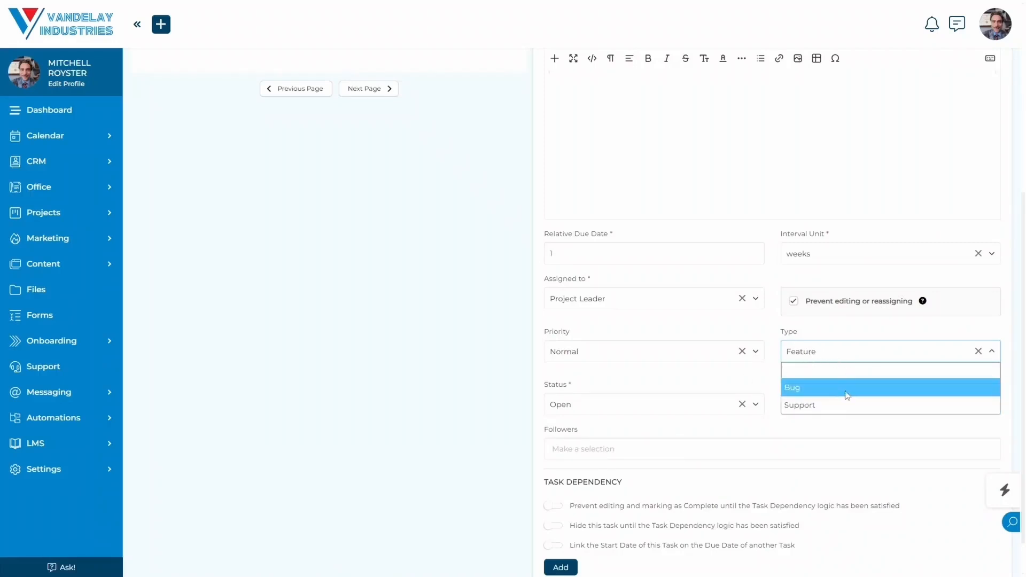
left_click(731, 381)
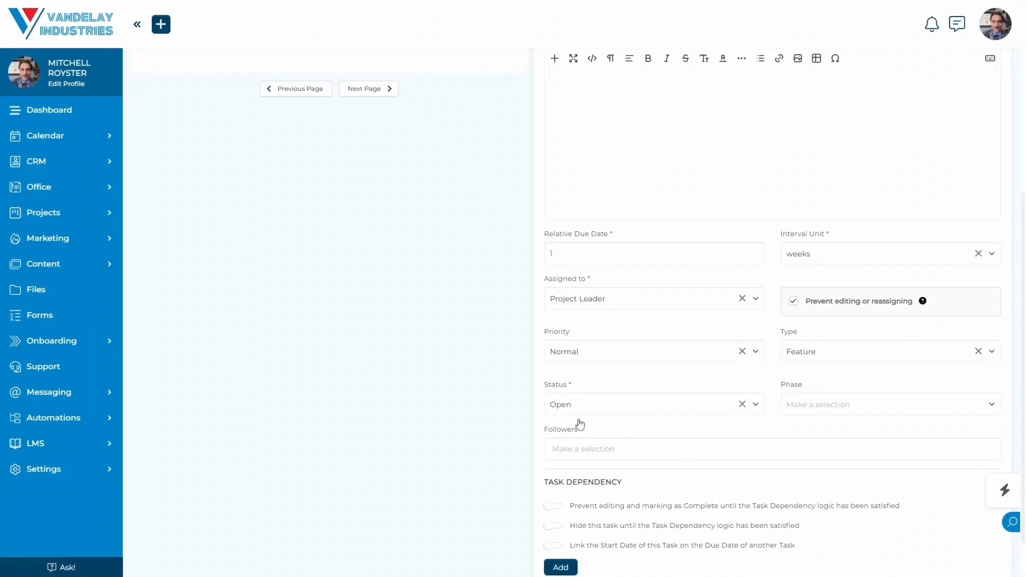
left_click(614, 413)
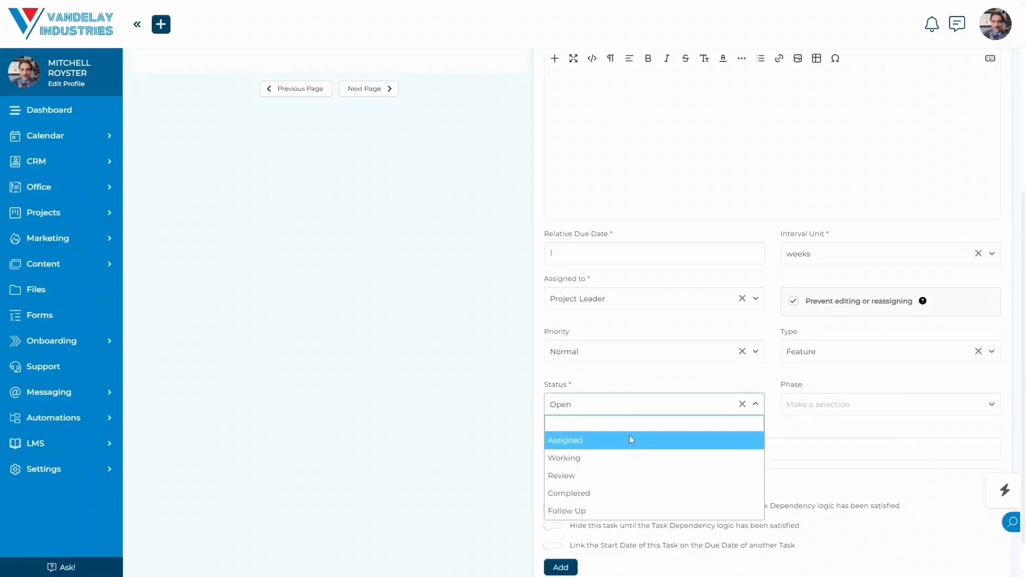
left_click(686, 384)
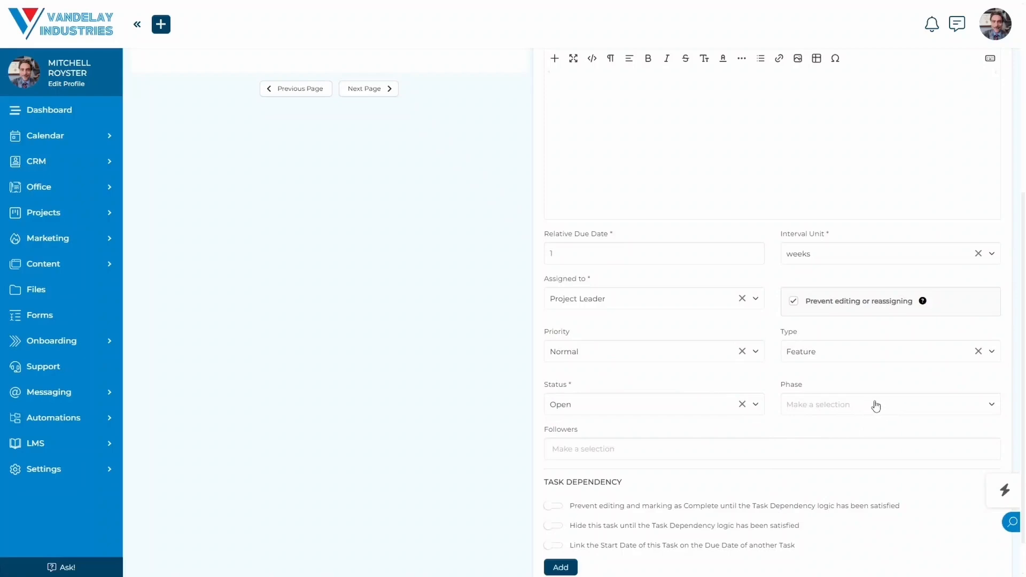
Set Task #1's phase to Start Project and add Project Leader, Coordinator and Client as followers.
left_click(877, 407)
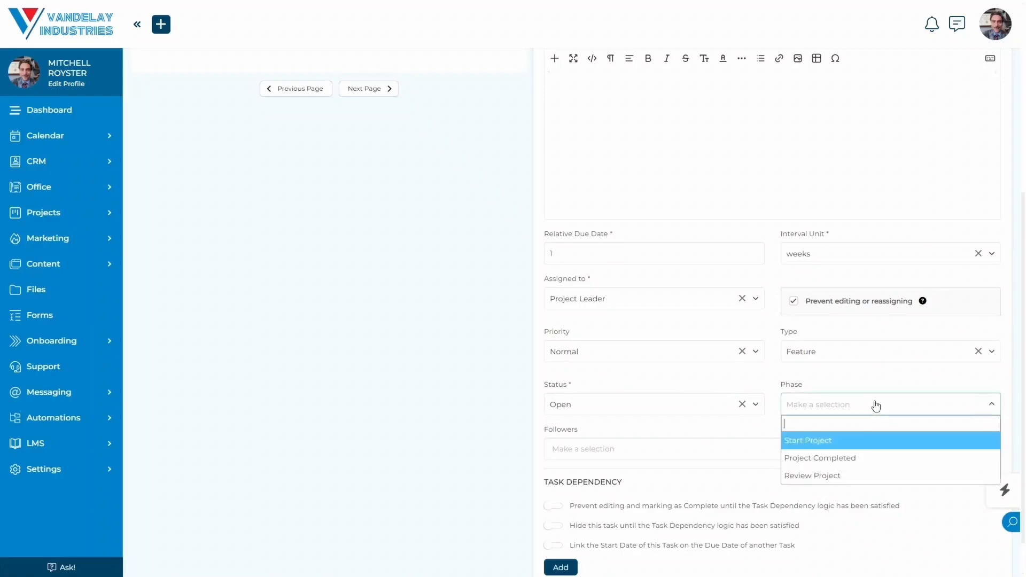
left_click(832, 447)
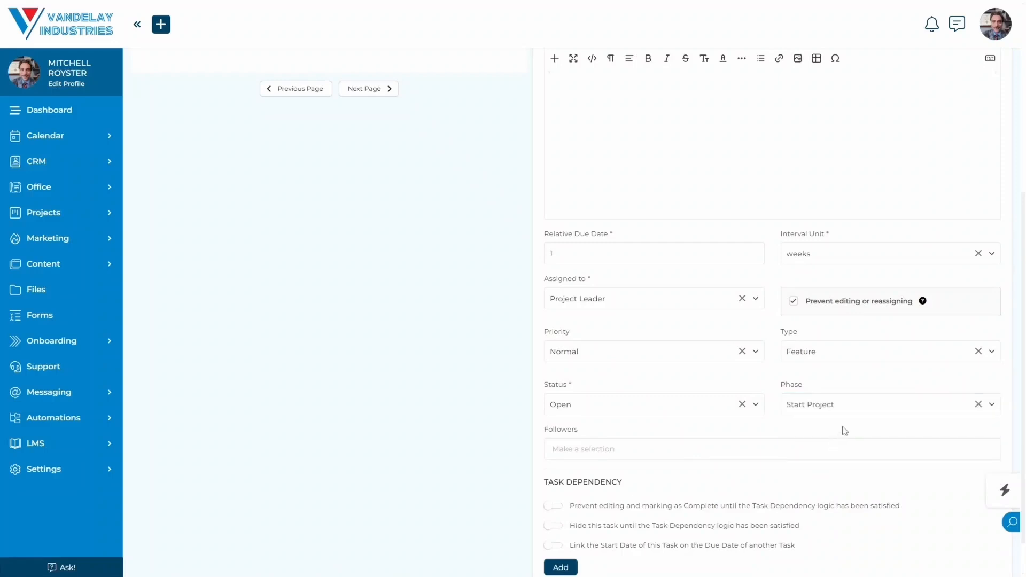
left_click(730, 442)
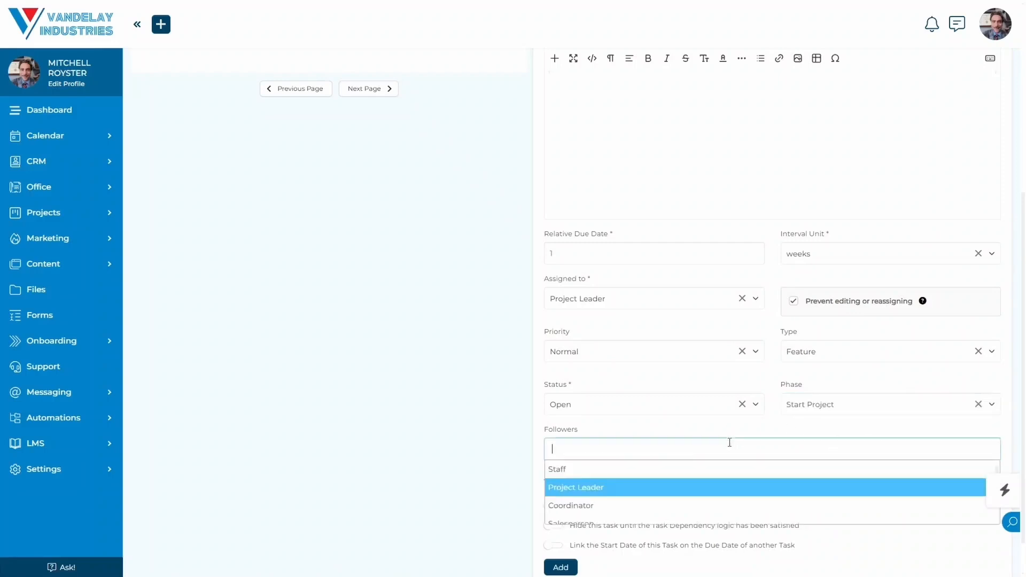
left_click(629, 491)
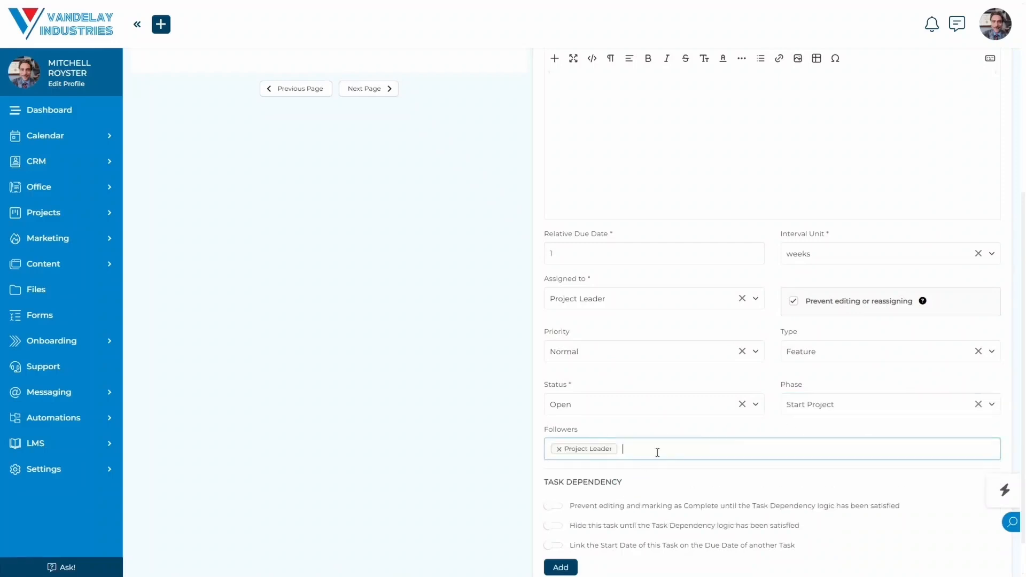
left_click(667, 448)
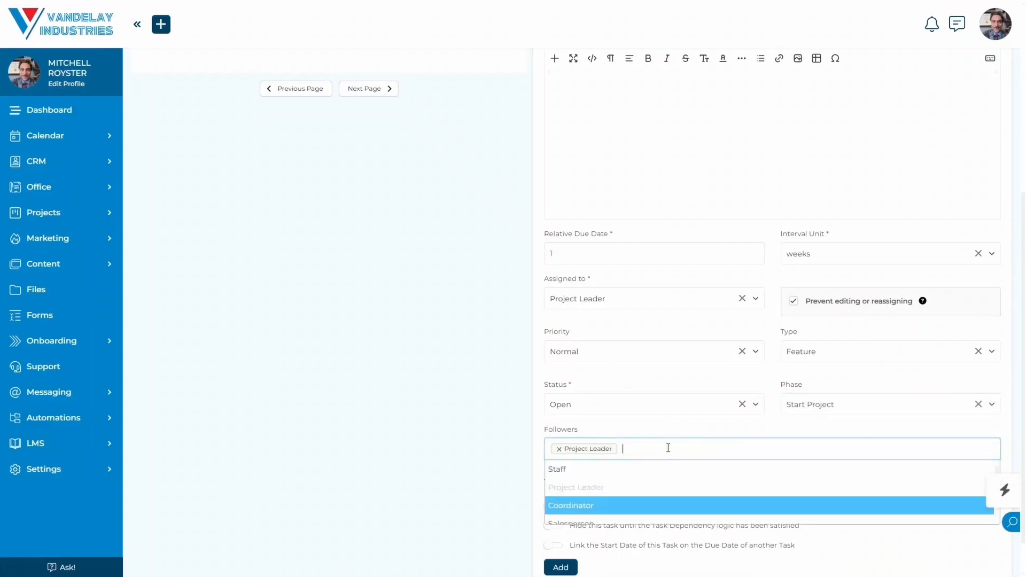
left_click(663, 506)
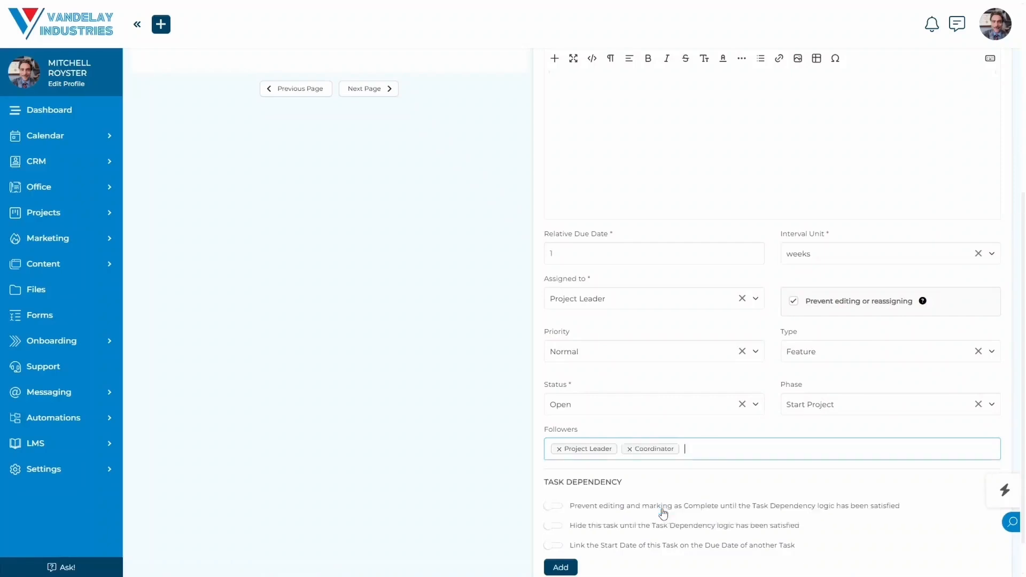
left_click(736, 449)
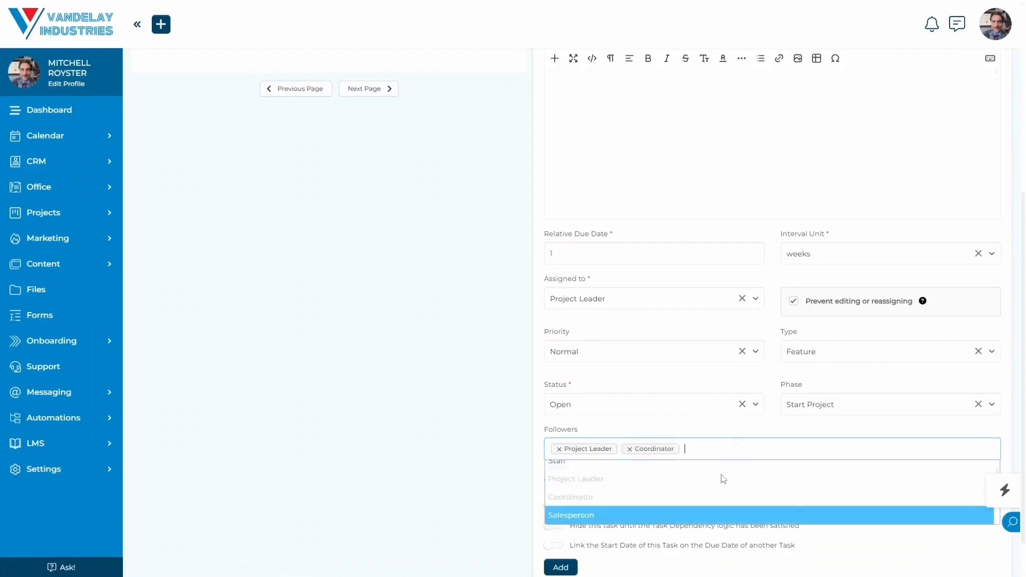
scroll(716, 497, "down", 2)
scroll(714, 509, "down", 3)
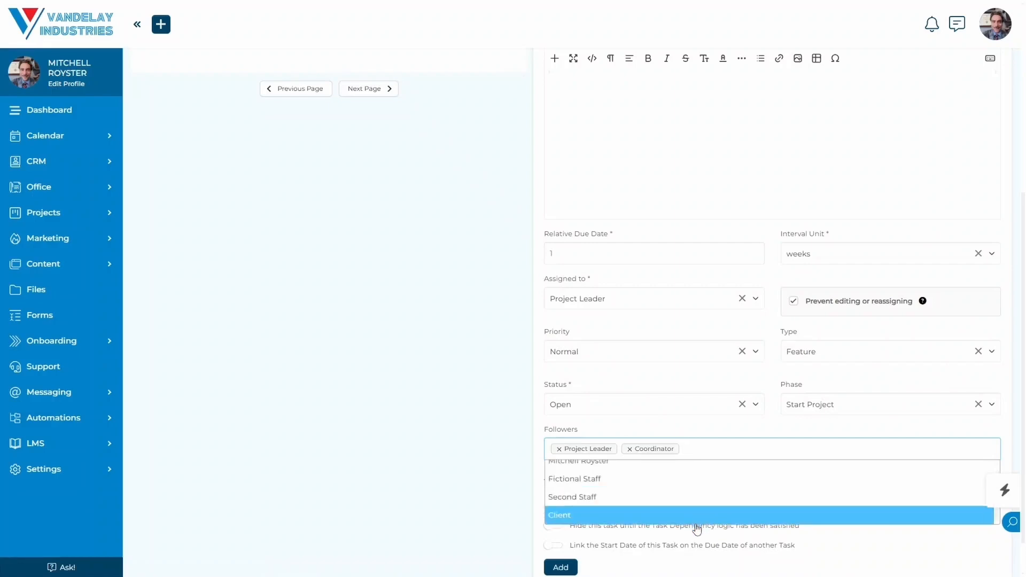
left_click(696, 524)
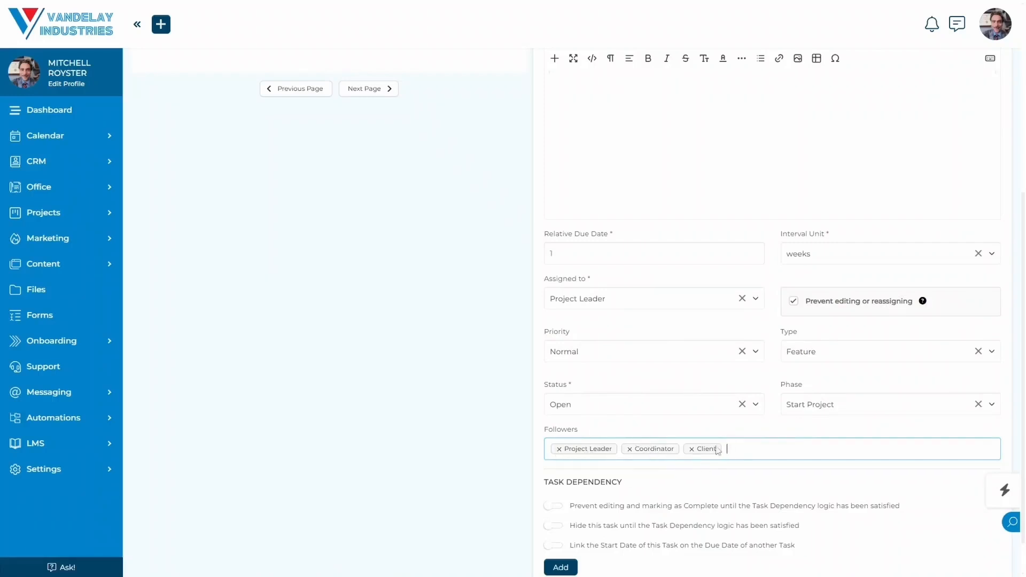
left_click(754, 431)
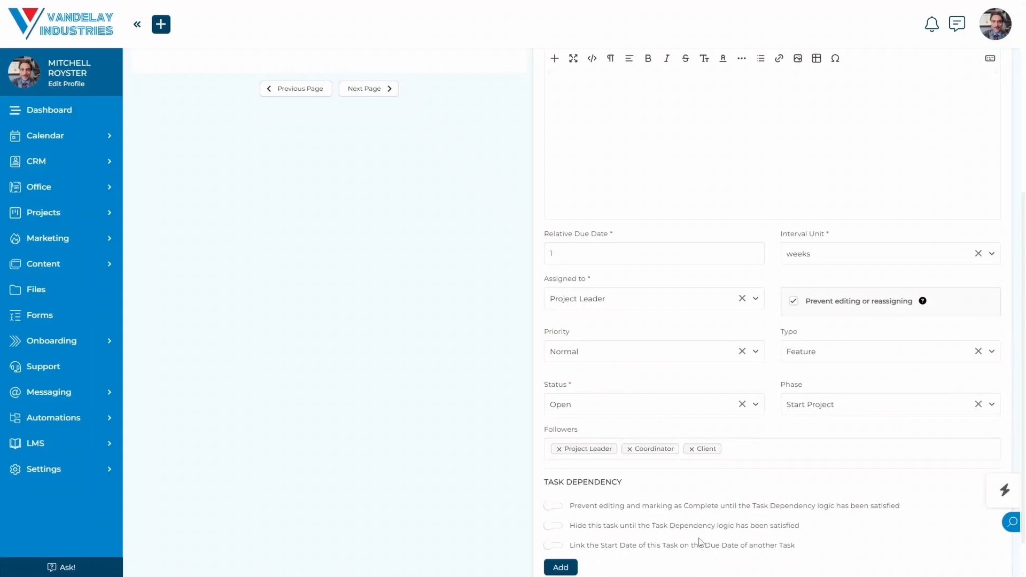
Look at the actions available for Task #1 in the template's task list.
scroll(700, 283, "up", 6)
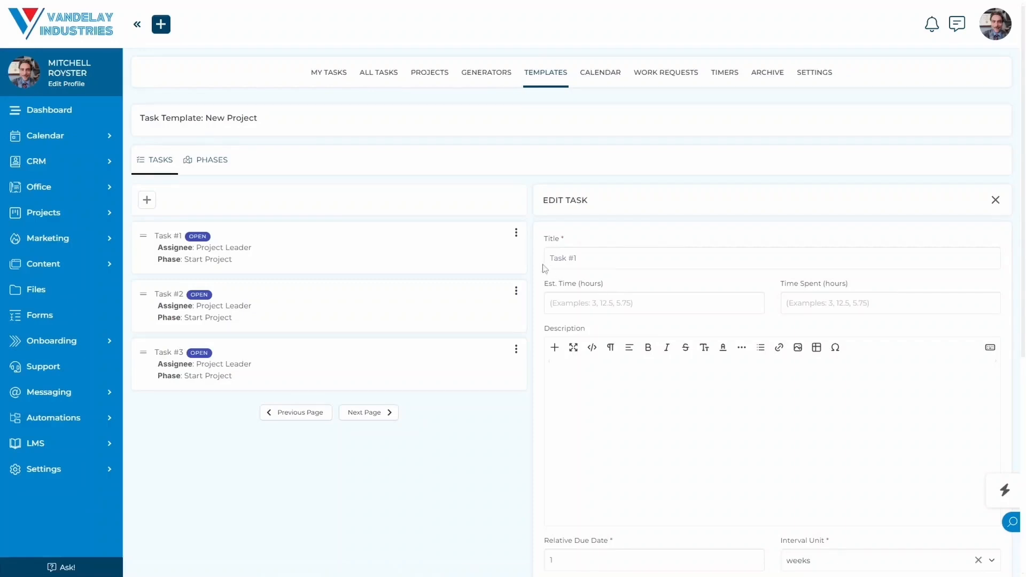
left_click(516, 234)
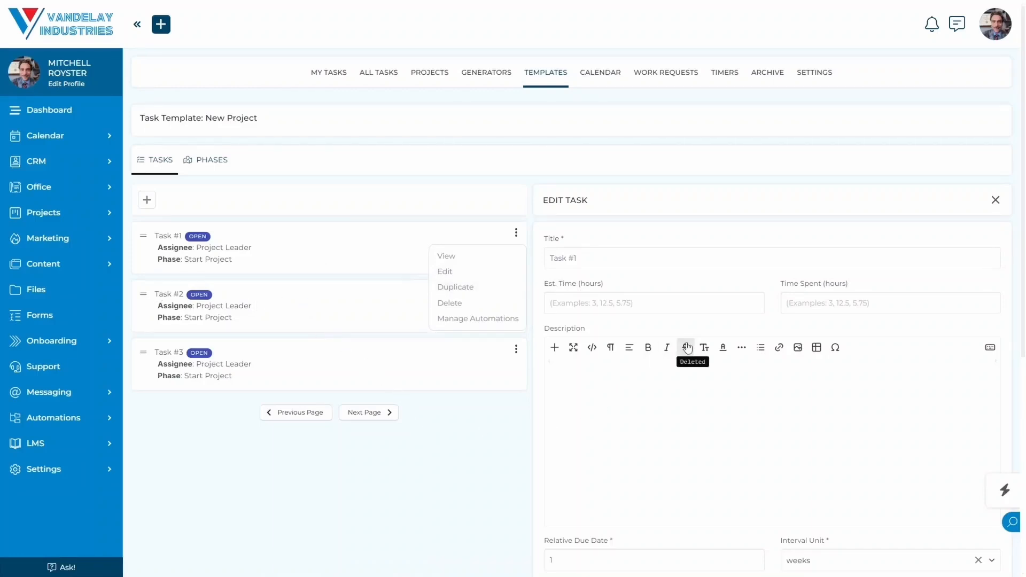
left_click(705, 331)
Prevent editing and completing Task #2 until Task #1 has the designated status Completed.
scroll(706, 332, "down", 7)
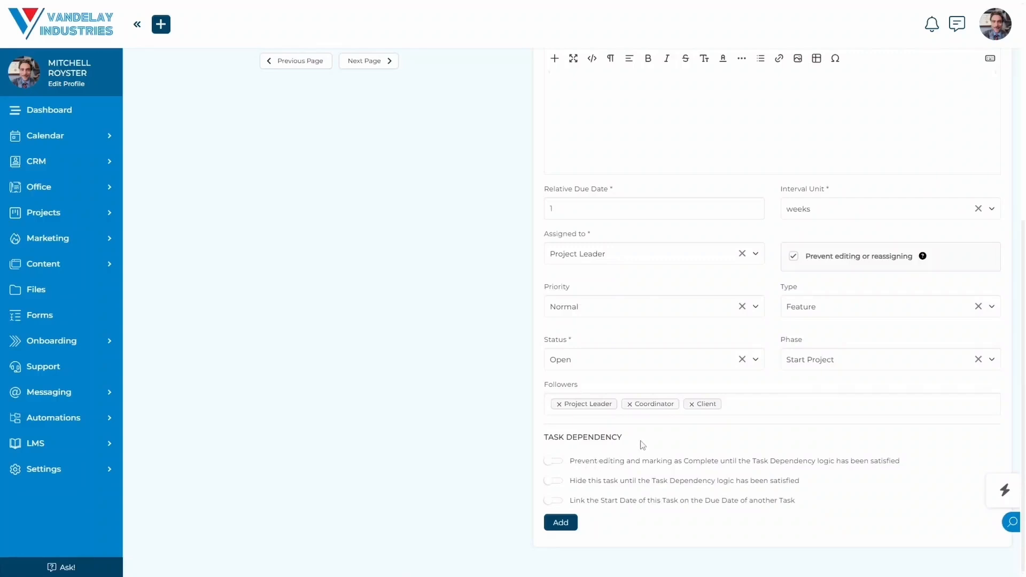
left_click(555, 462)
scroll(704, 463, "down", 1)
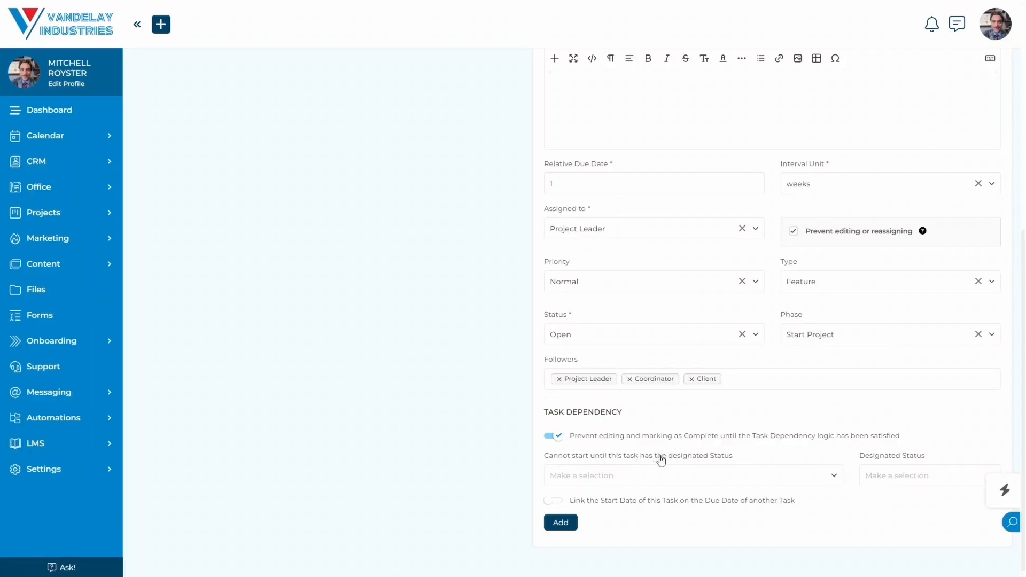
scroll(691, 459, "up", 1)
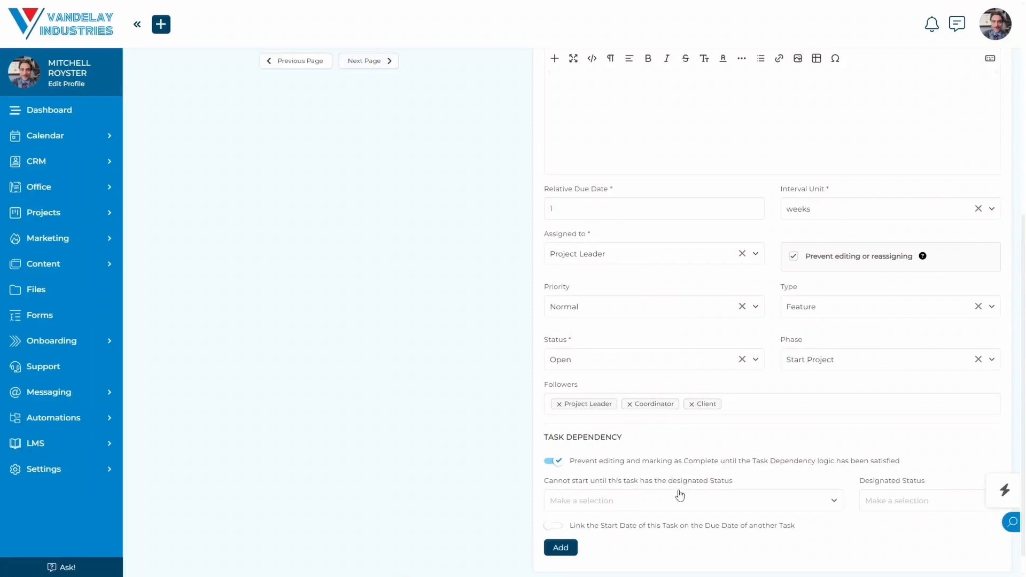
left_click(682, 502)
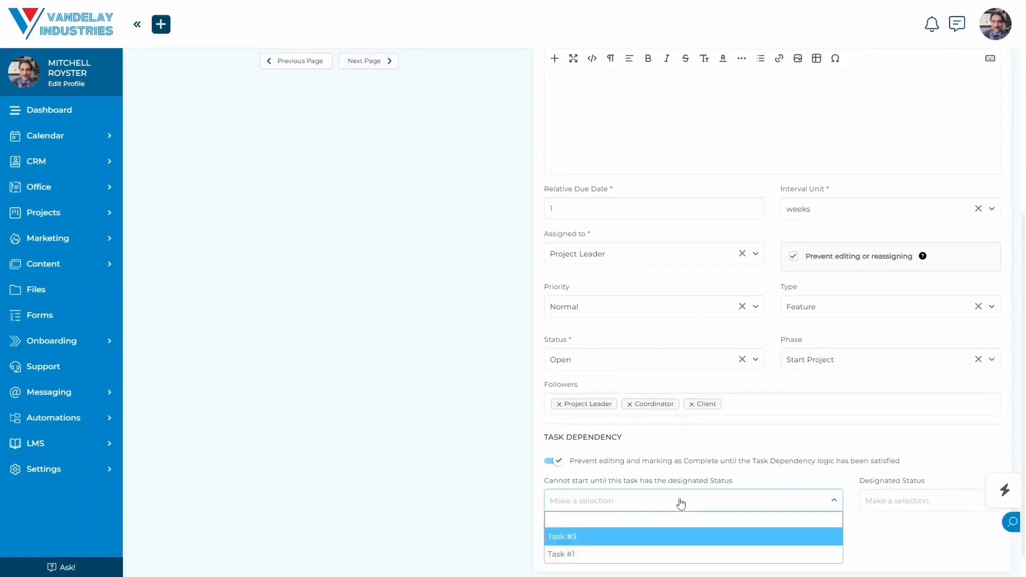
left_click(632, 555)
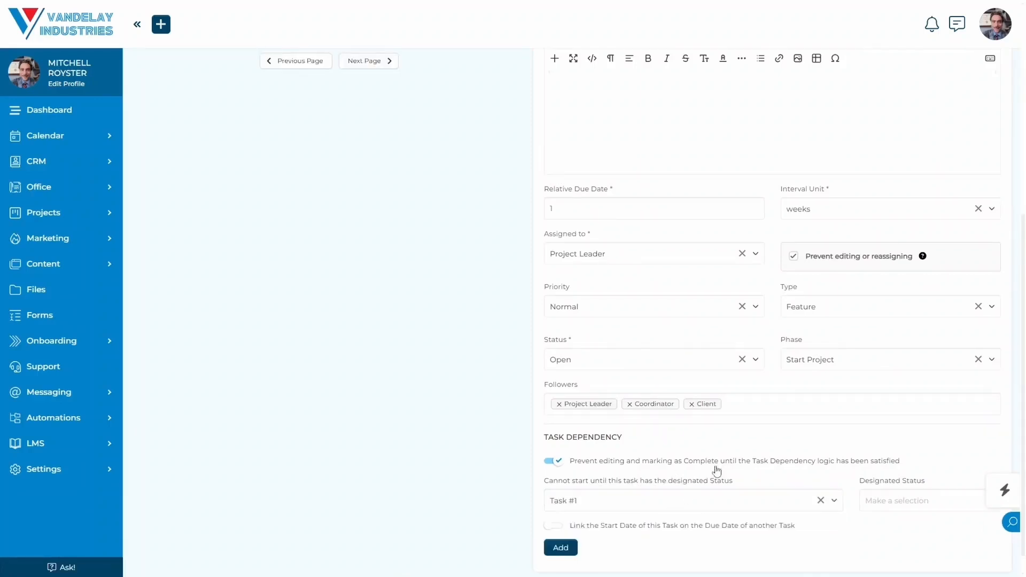
left_click(903, 502)
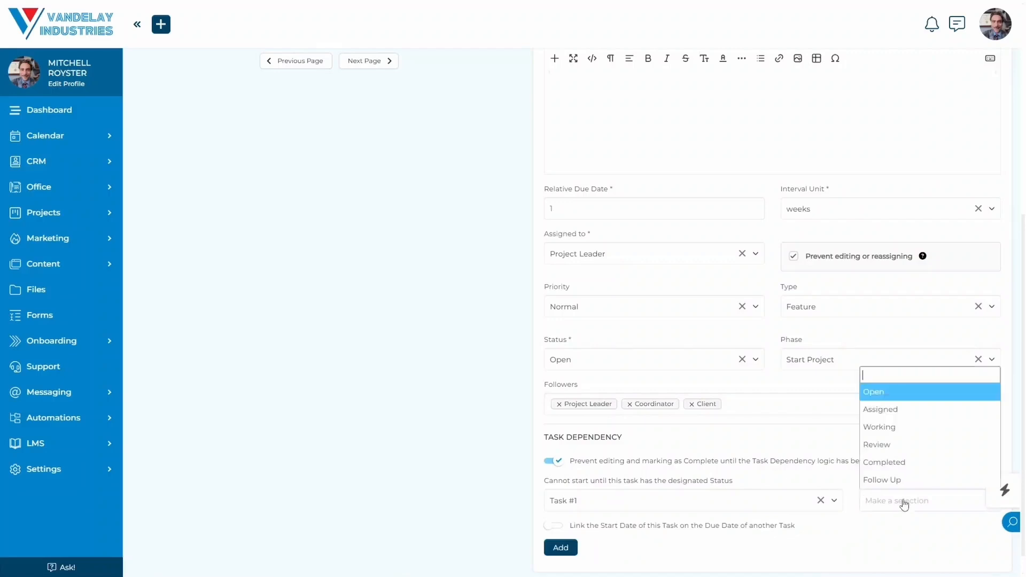
left_click(898, 459)
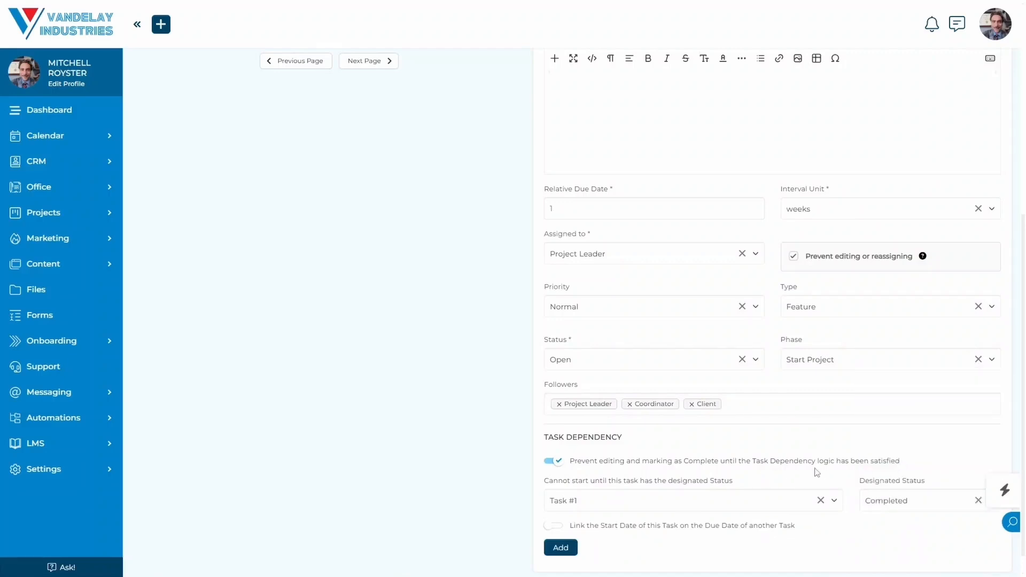
scroll(770, 422, "up", 5)
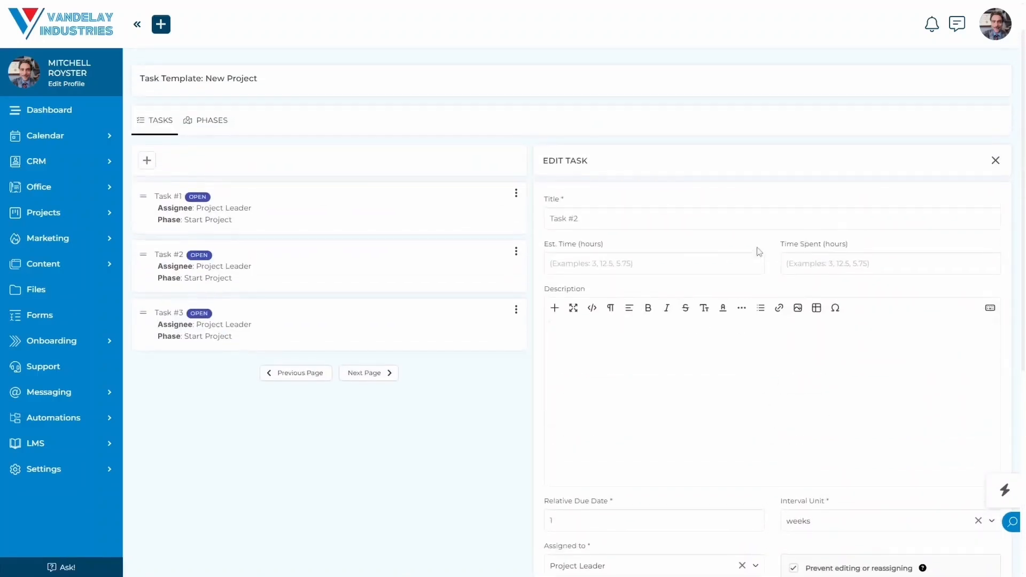
Base Task #2's due date on when it becomes visible through its dependency, with a due date of 0 days.
scroll(669, 280, "down", 6)
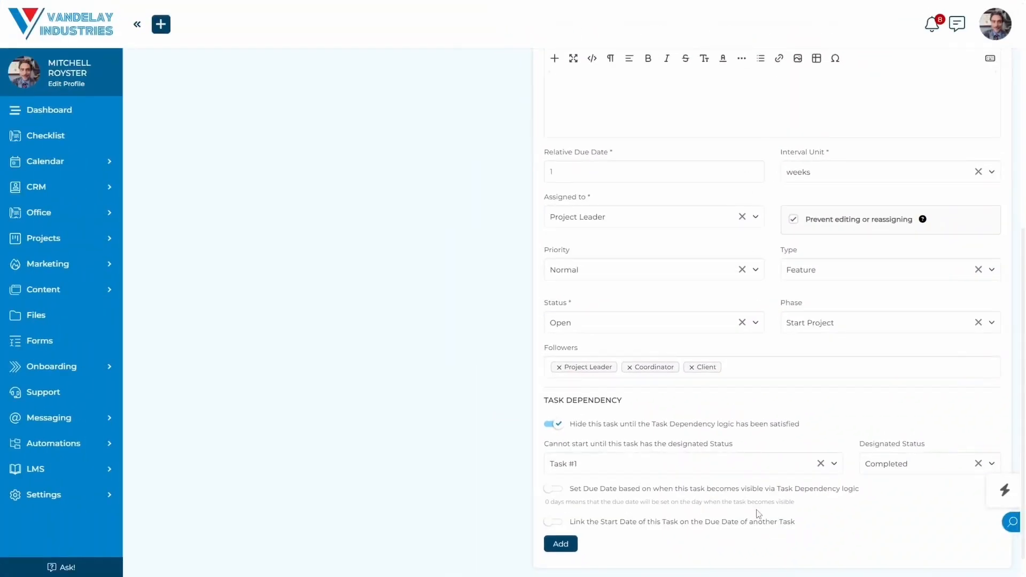
left_click(553, 488)
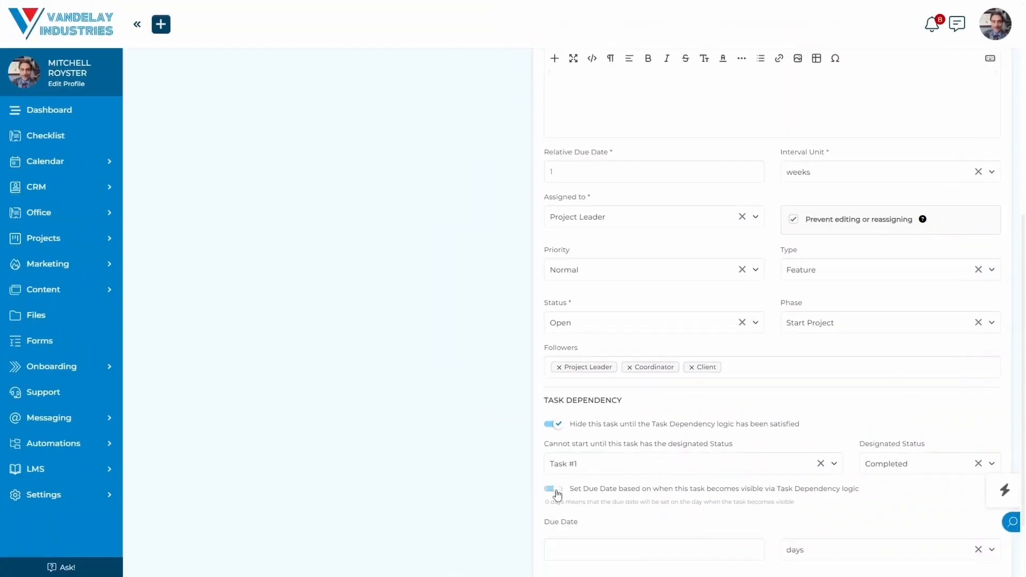
scroll(674, 481, "down", 2)
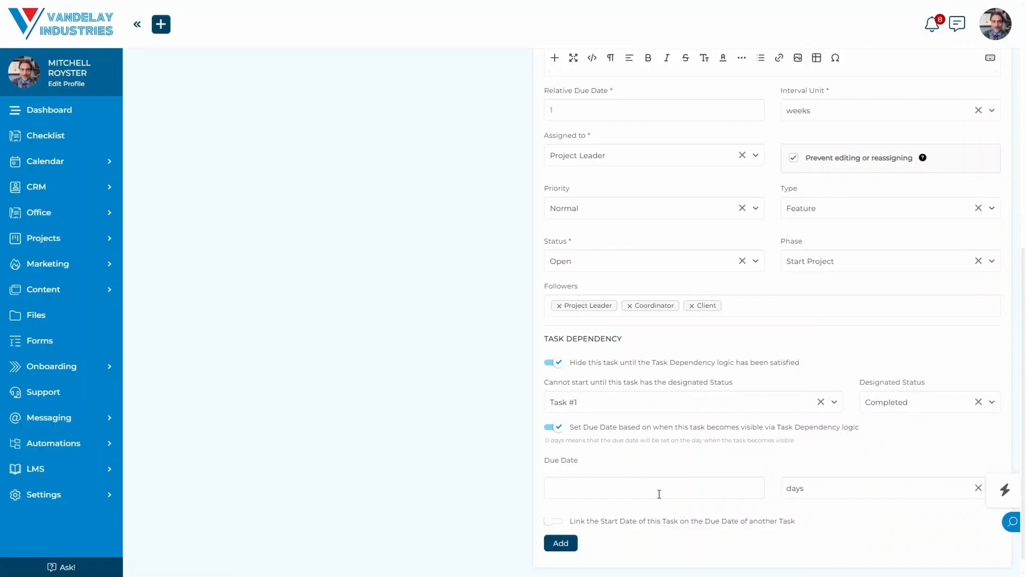
left_click(659, 494)
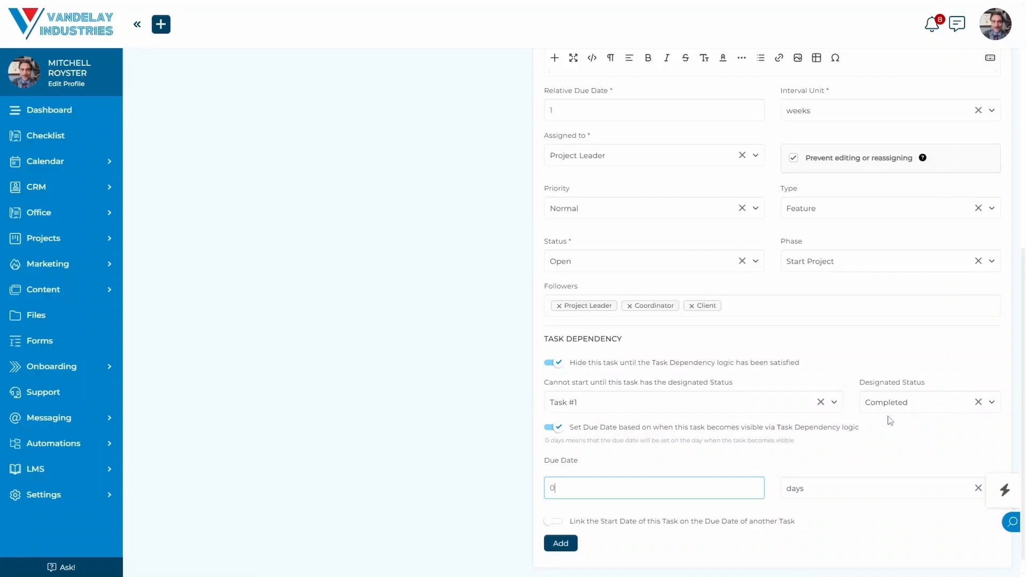
Review Task #2's title, dependency settings and relative due date without changing them.
scroll(646, 460, "up", 5)
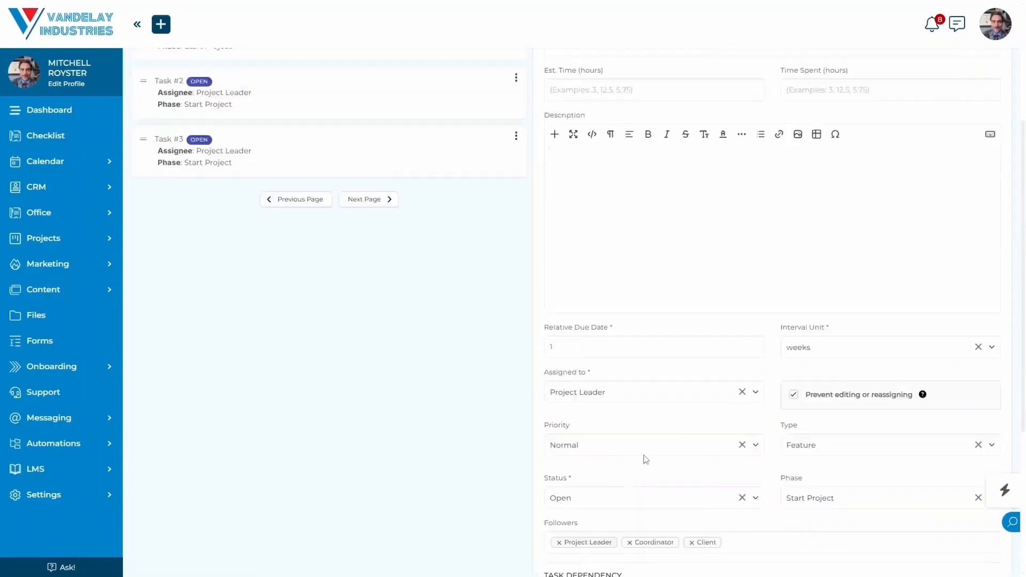
scroll(645, 460, "up", 4)
left_click_drag(582, 258, 548, 261)
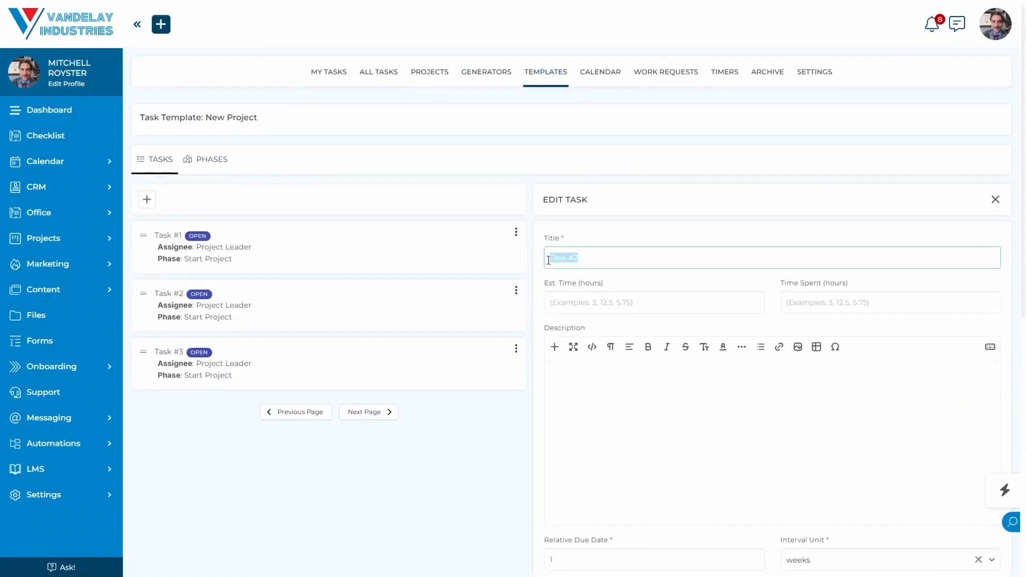
scroll(690, 369, "down", 9)
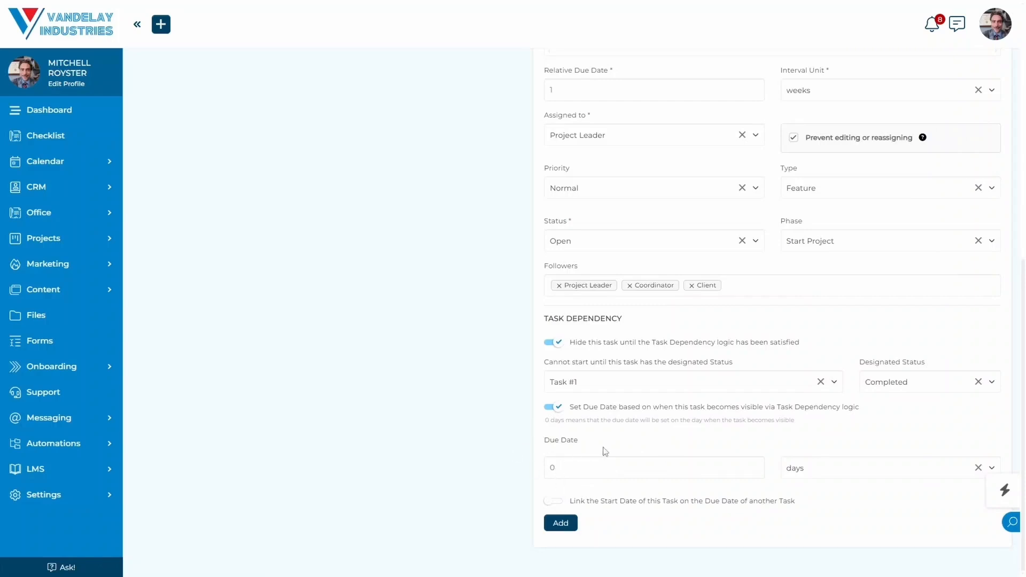
scroll(629, 238, "up", 2)
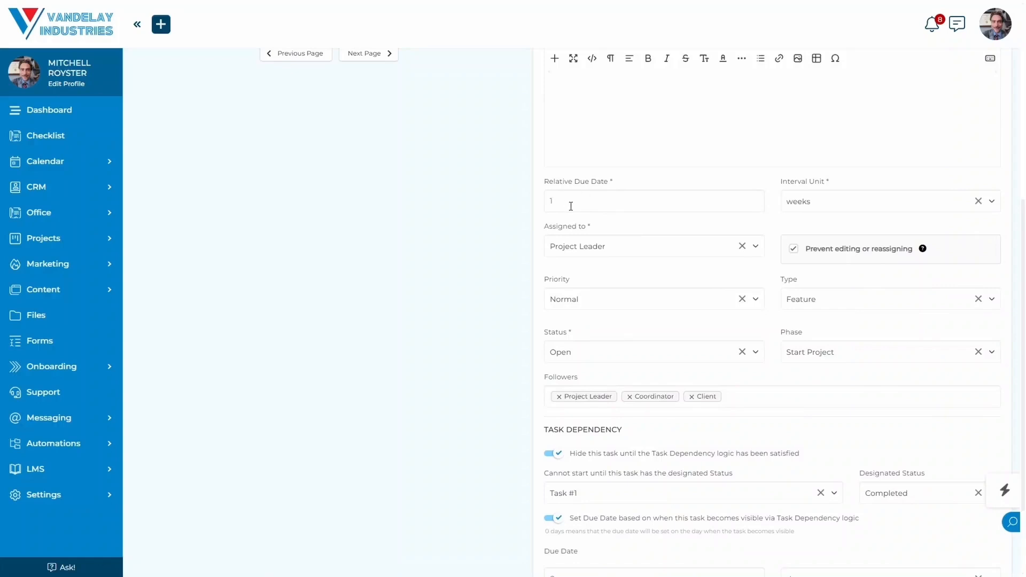
double_click(547, 202)
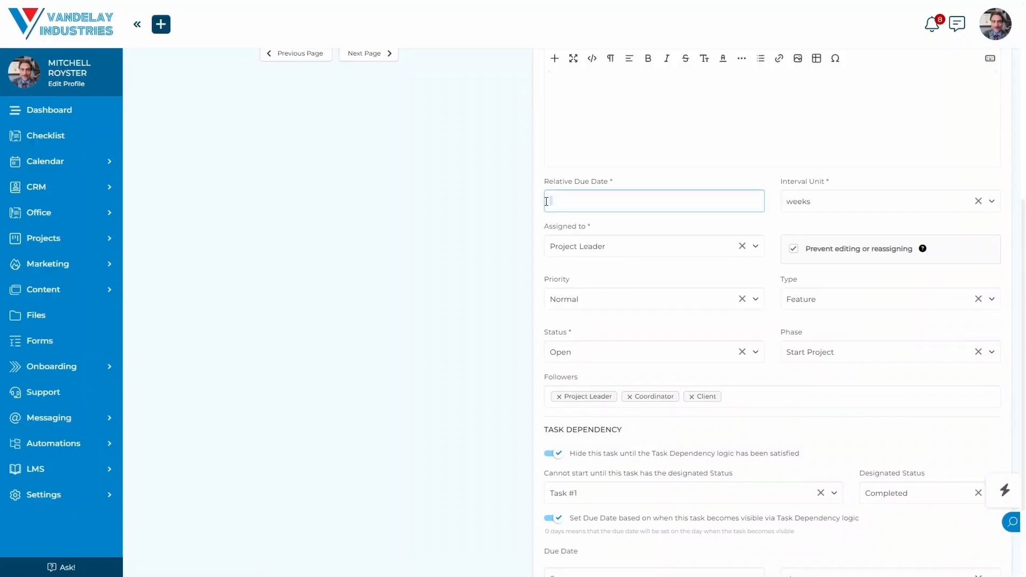
left_click(616, 227)
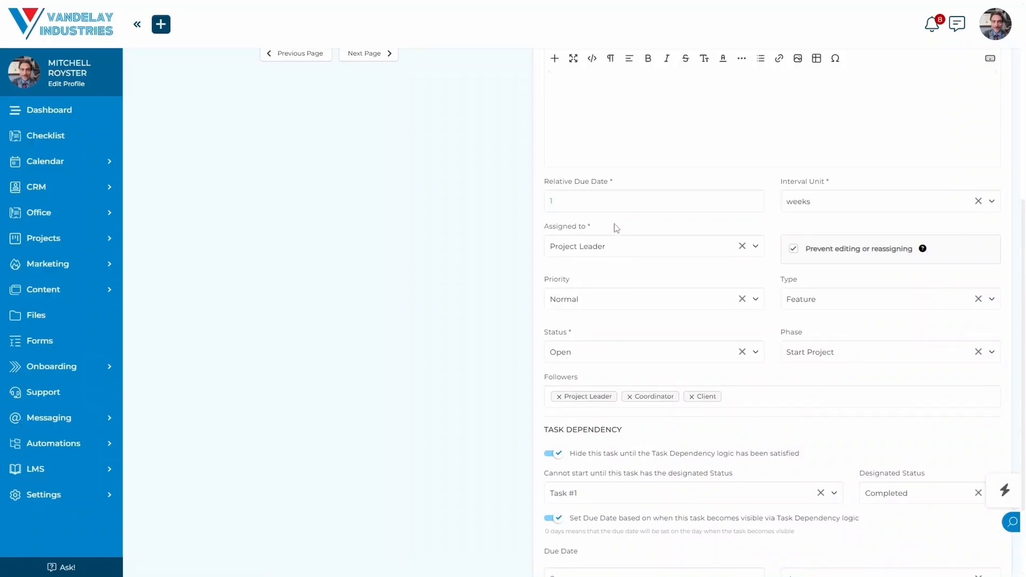
Set Task #2's dependency-based due date to 7 days.
scroll(617, 228, "down", 2)
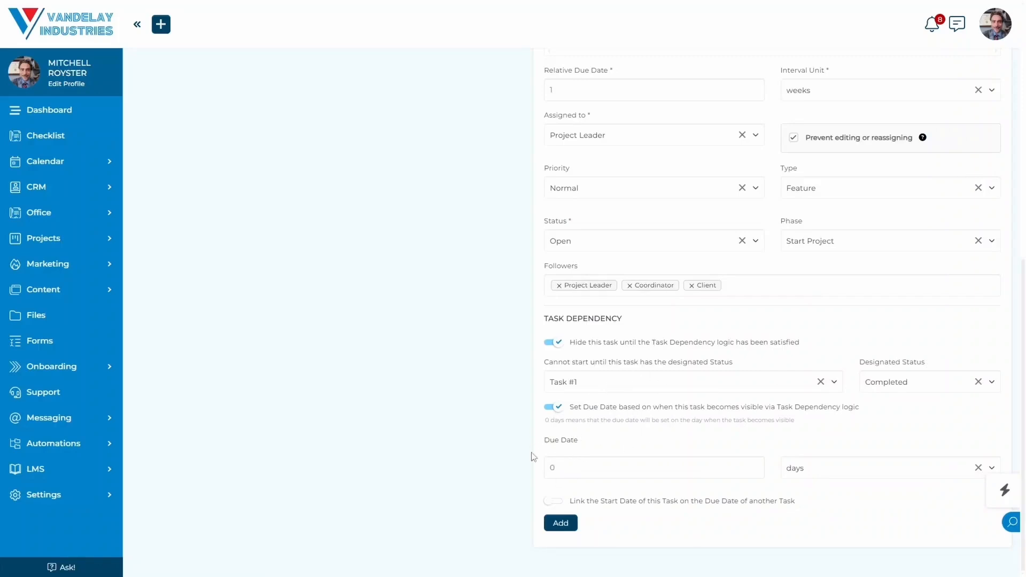
left_click(551, 468)
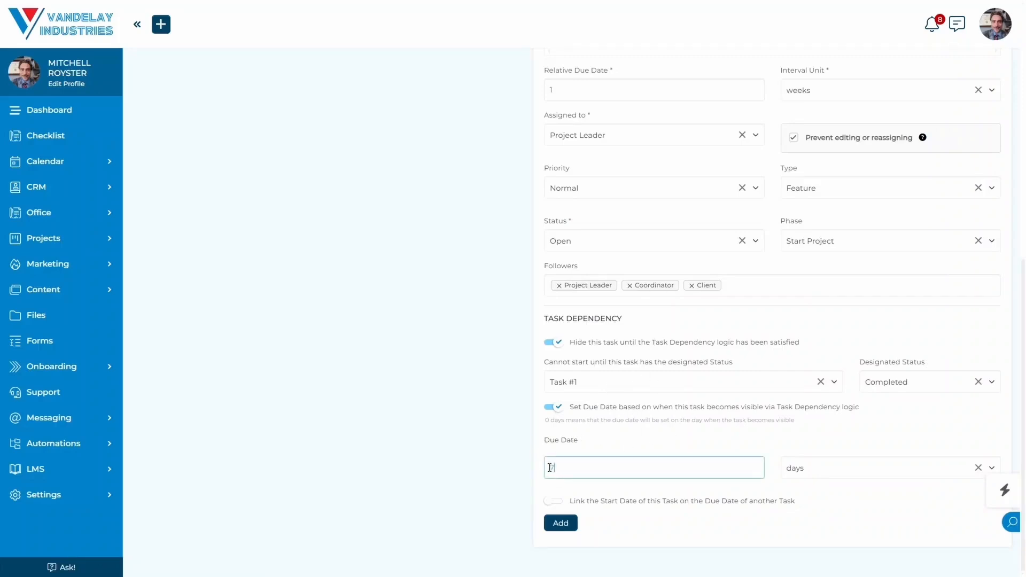
left_click(670, 434)
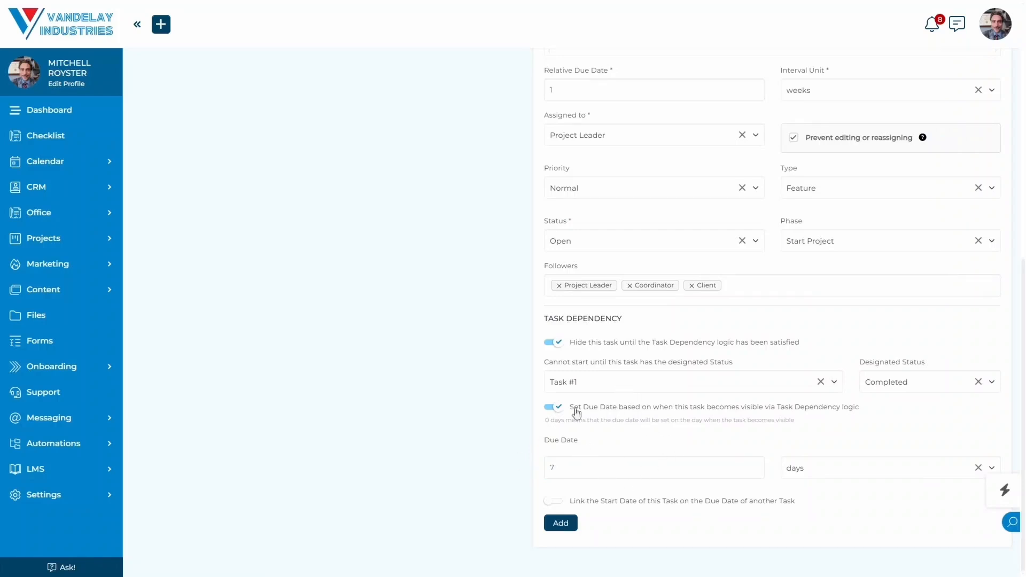
scroll(711, 440, "up", 8)
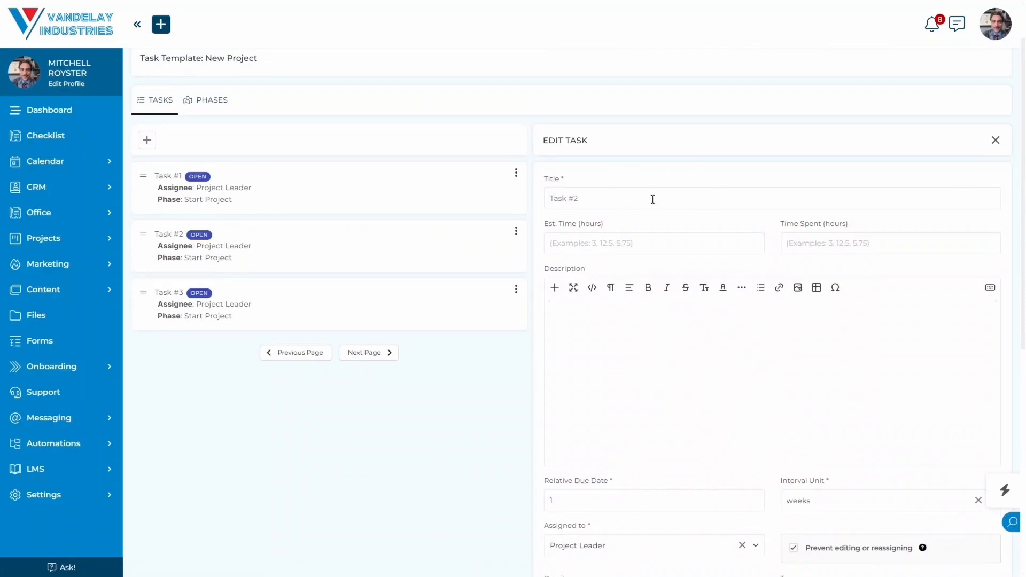
scroll(680, 264, "down", 8)
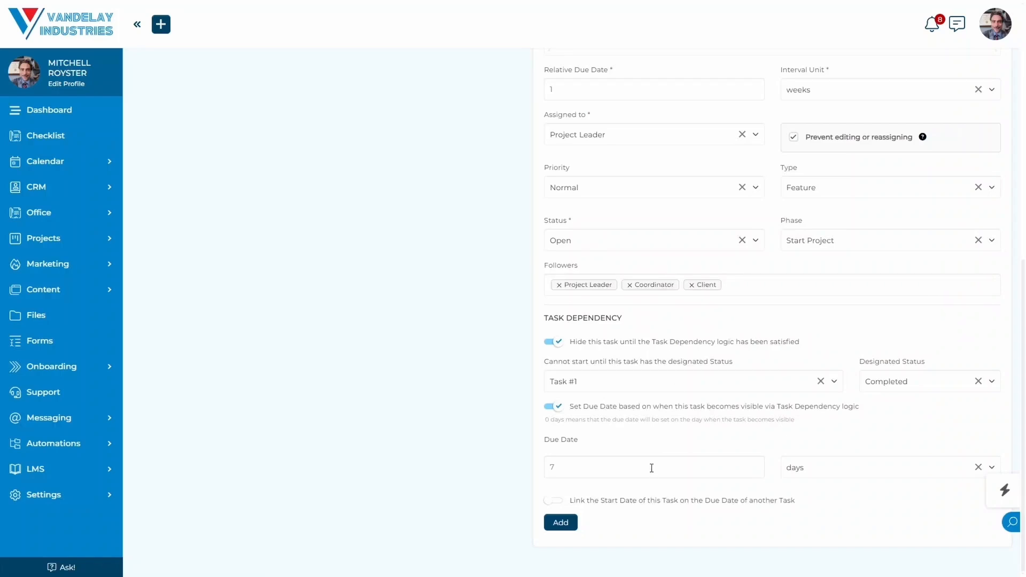
Set Task #2's dependency-based due date to 5 weeks.
left_click(552, 467)
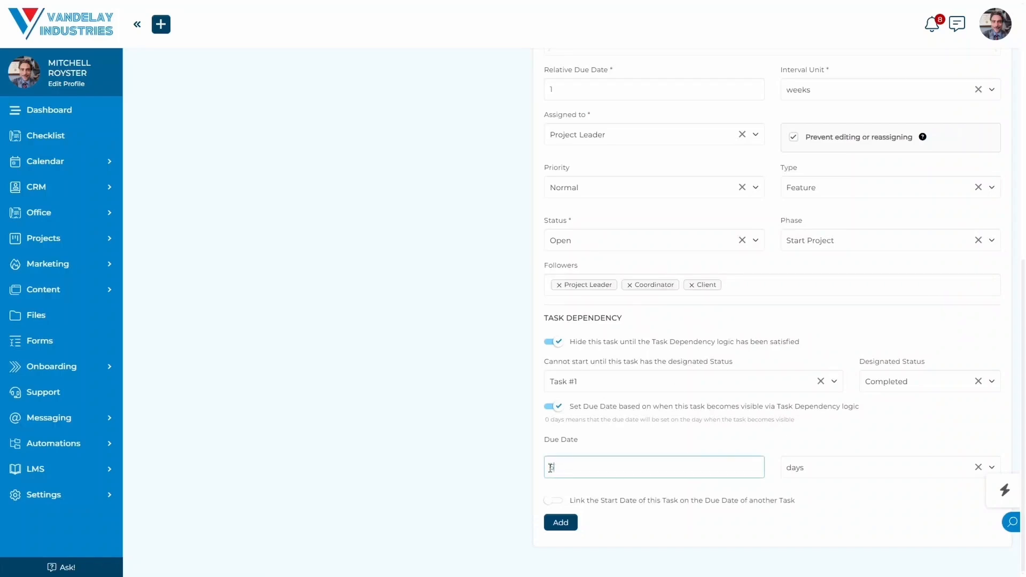
type("5")
left_click(641, 452)
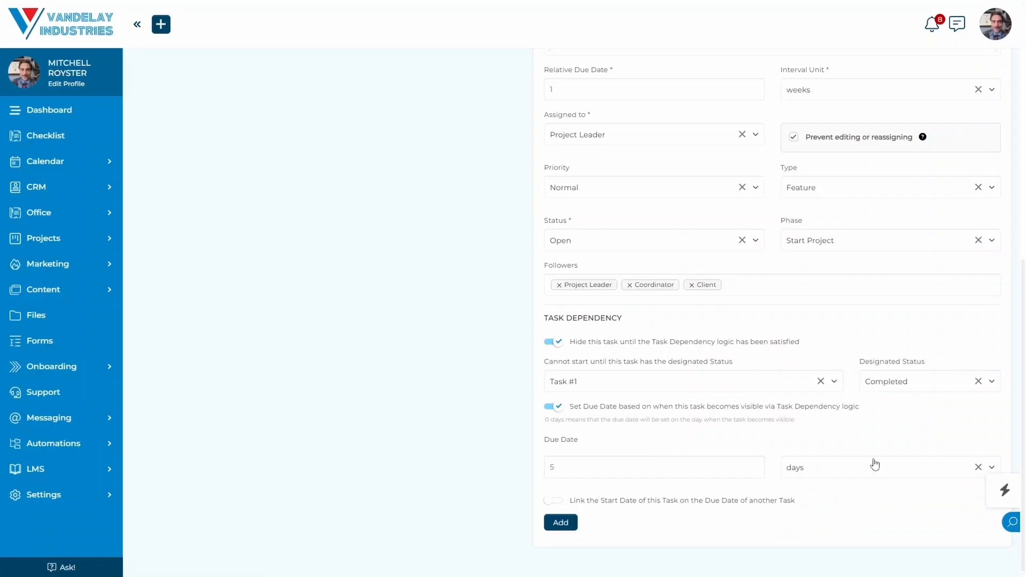
left_click(817, 475)
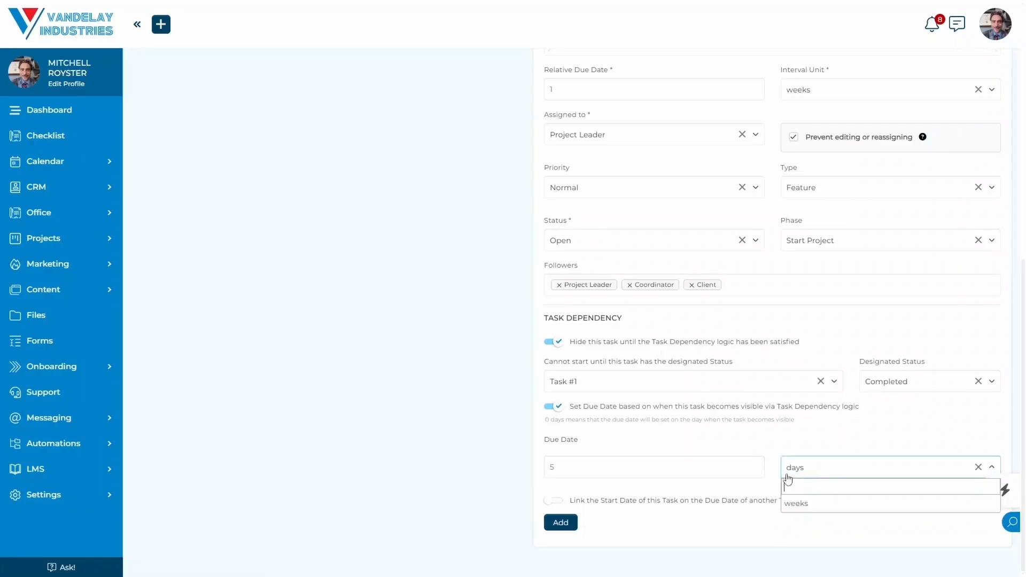
left_click(813, 508)
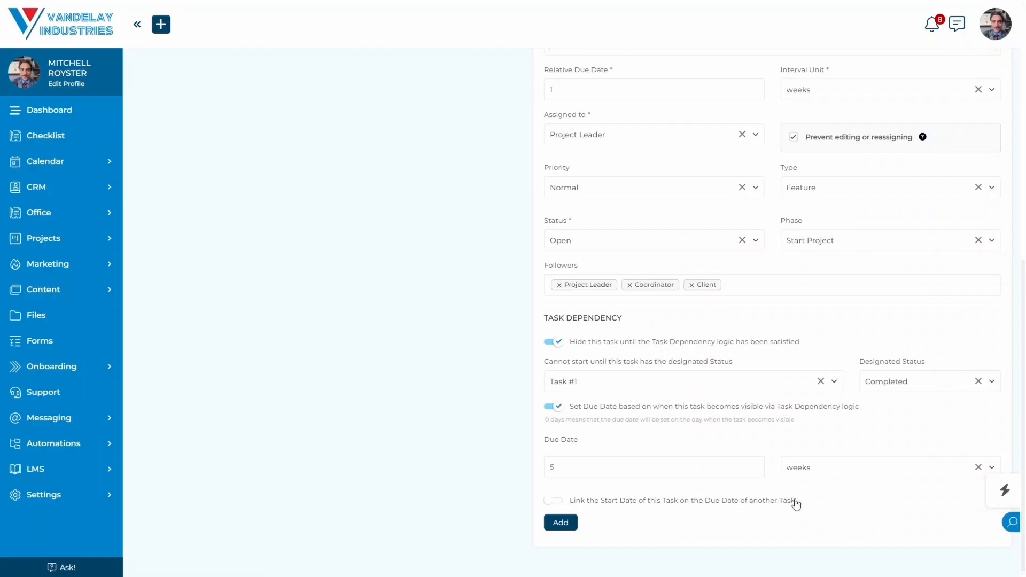
Link Task #2's start date to the due date of Task #1 with 3 days of lag.
left_click(557, 501)
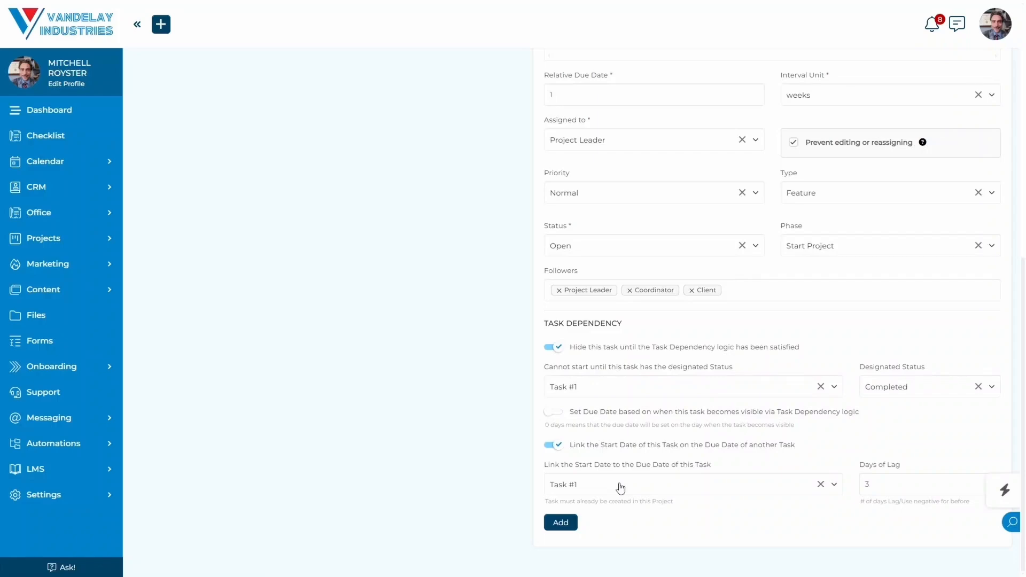
scroll(620, 488, "up", 8)
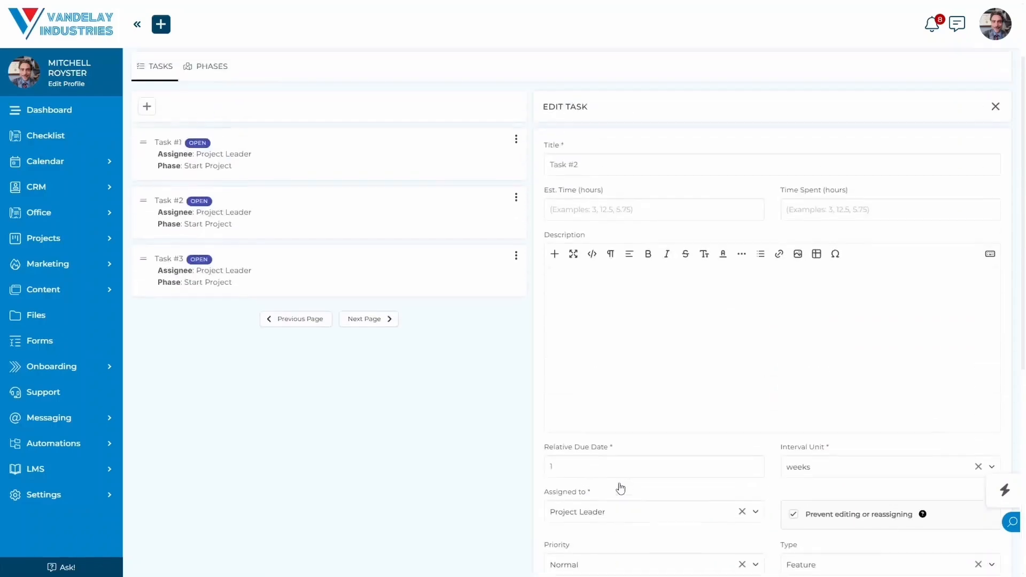
scroll(689, 327, "down", 4)
scroll(703, 326, "down", 2)
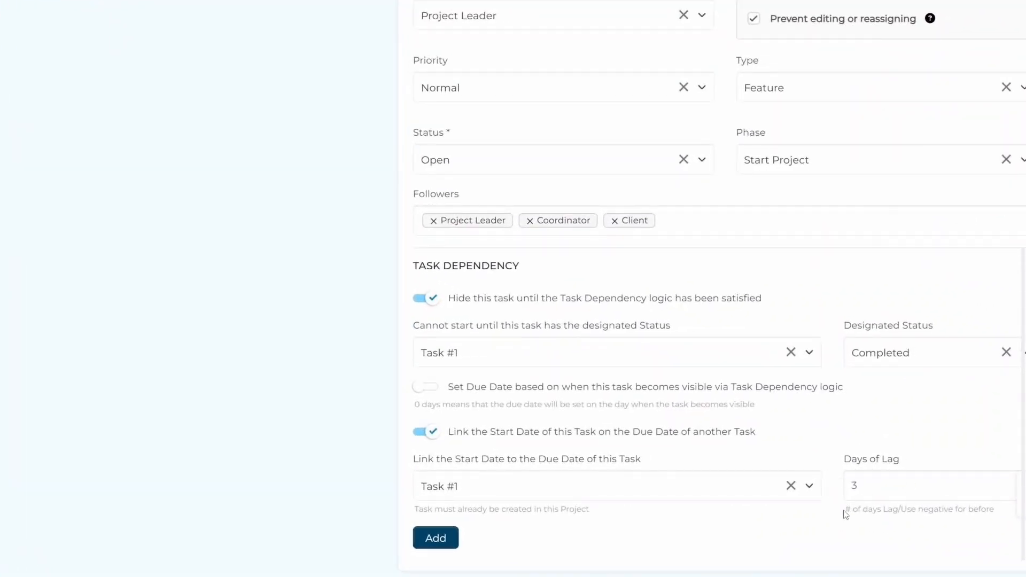
left_click_drag(846, 509, 989, 511)
left_click(829, 537)
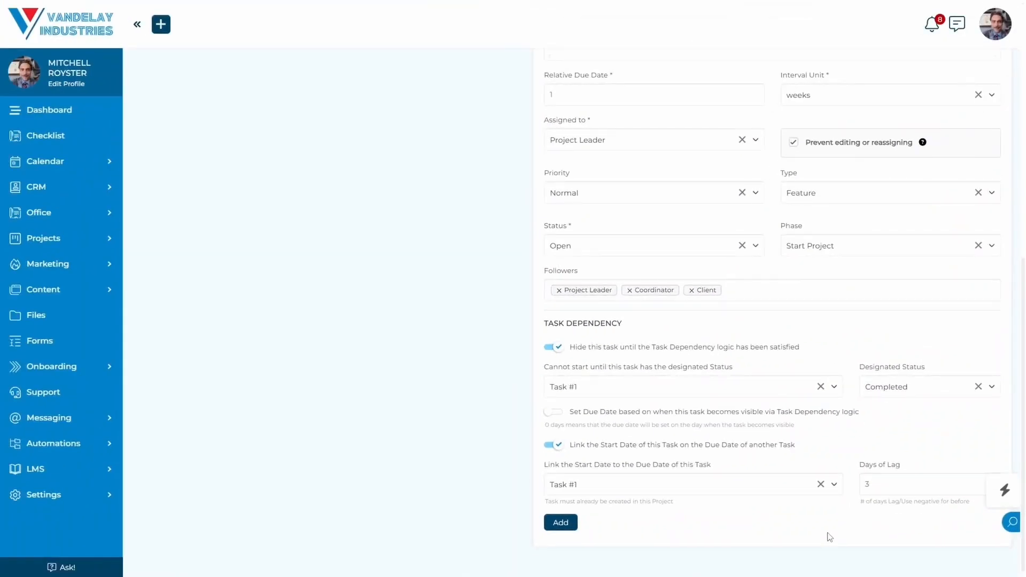
Try Days of Lag values of 1 and -1 for Task #2's start date link.
left_click(873, 485)
left_click(840, 523)
left_click_drag(872, 485, 864, 485)
type("1")
left_click(799, 523)
left_click(865, 484)
type("-")
left_click(786, 523)
Turn off all of Task #2's dependency options and save the task.
left_click_drag(879, 485, 860, 484)
left_click(829, 517)
left_click(555, 351)
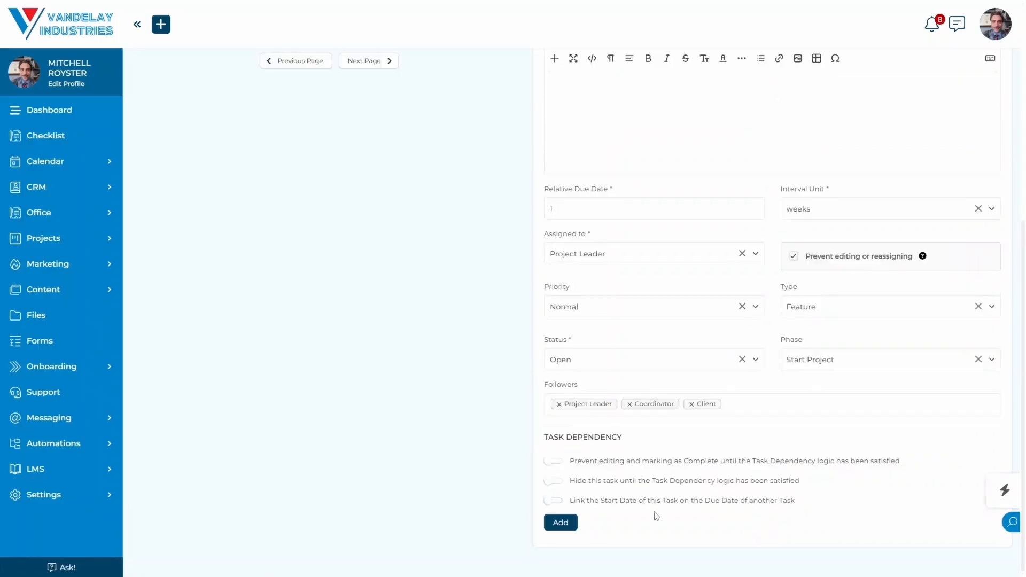
left_click(560, 529)
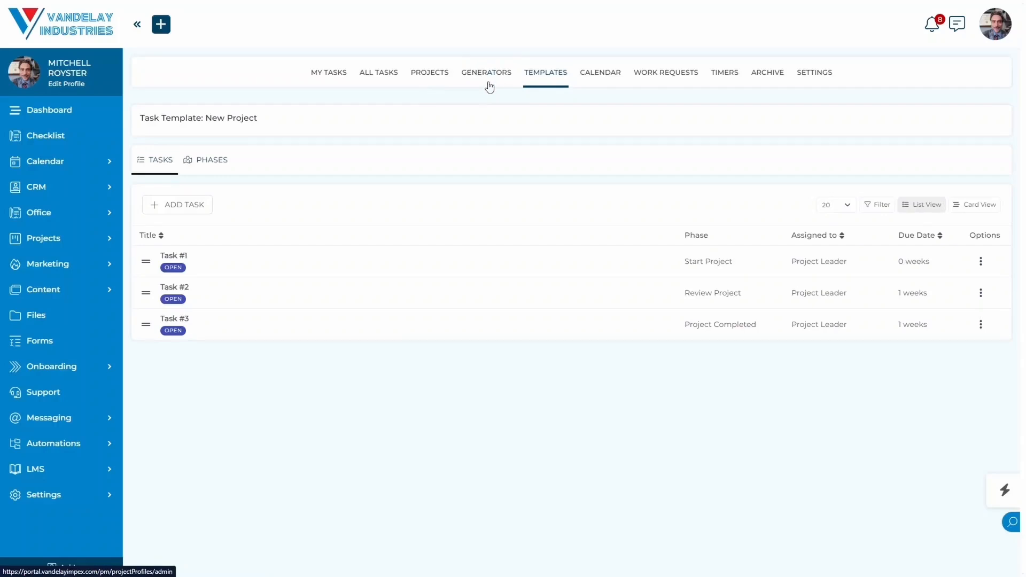
Start a new project named "Project Title" and check its available status options, keeping Pending.
left_click(431, 74)
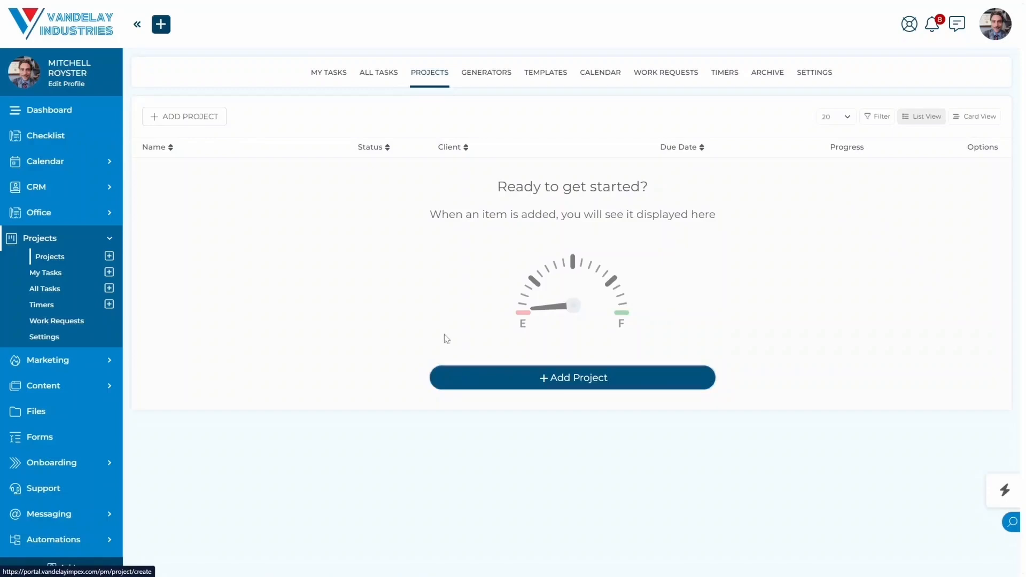
left_click(205, 123)
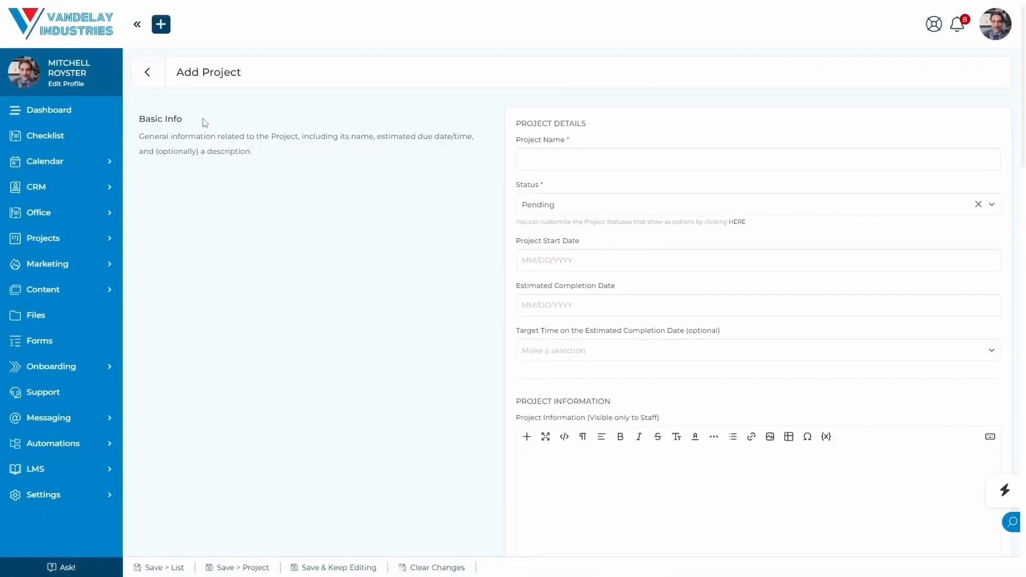
left_click(558, 151)
type("Project")
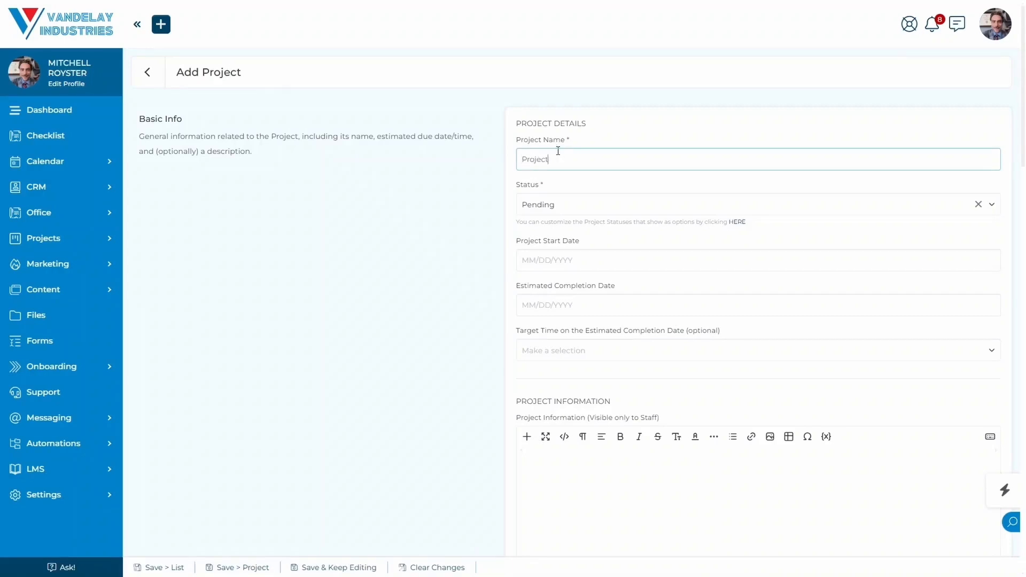
type(" Title")
left_click(443, 223)
left_click(558, 210)
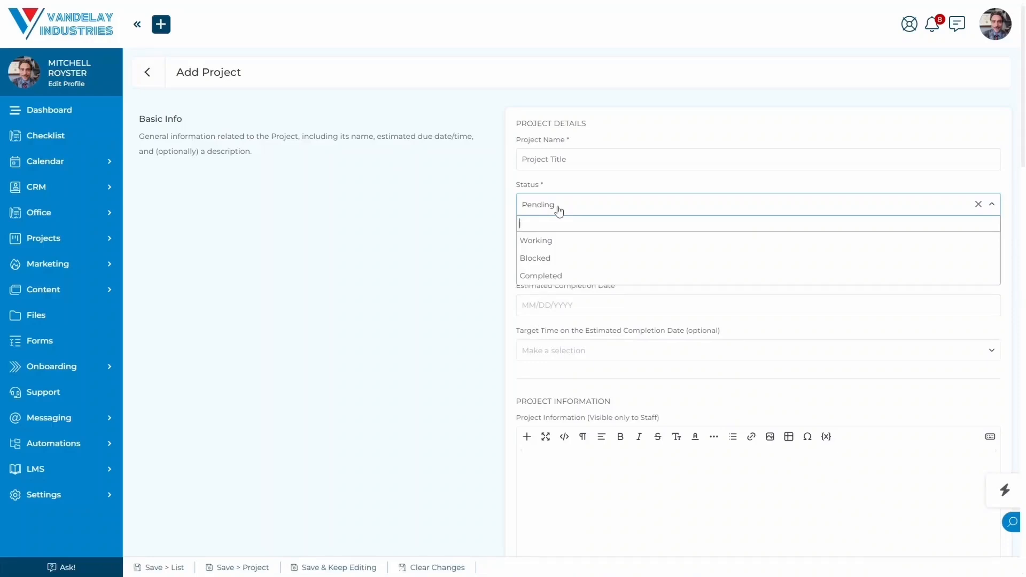
left_click(466, 247)
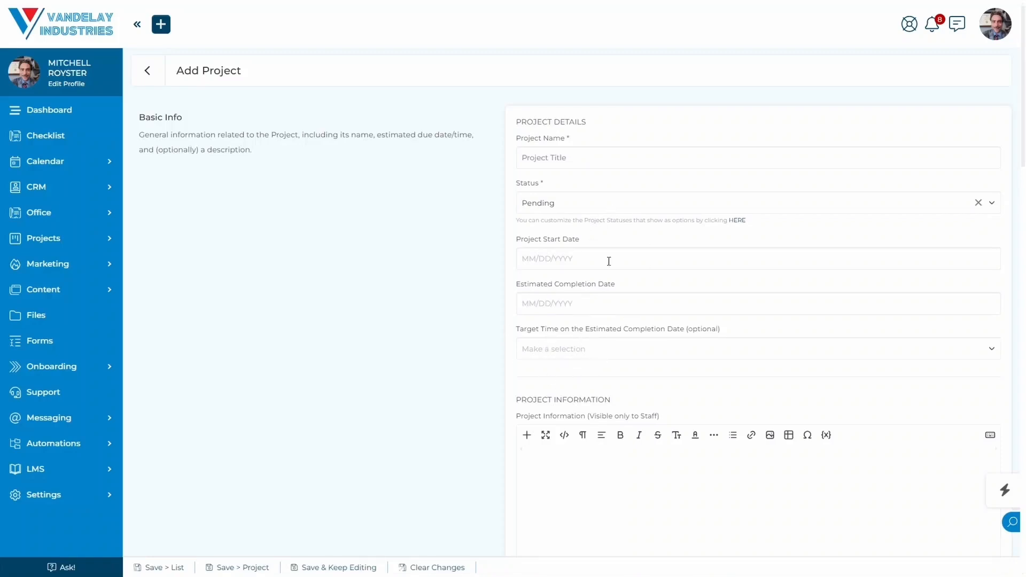
Set the project start date to 02/22/2025 and the estimated completion date to 03/01/2025.
left_click(581, 258)
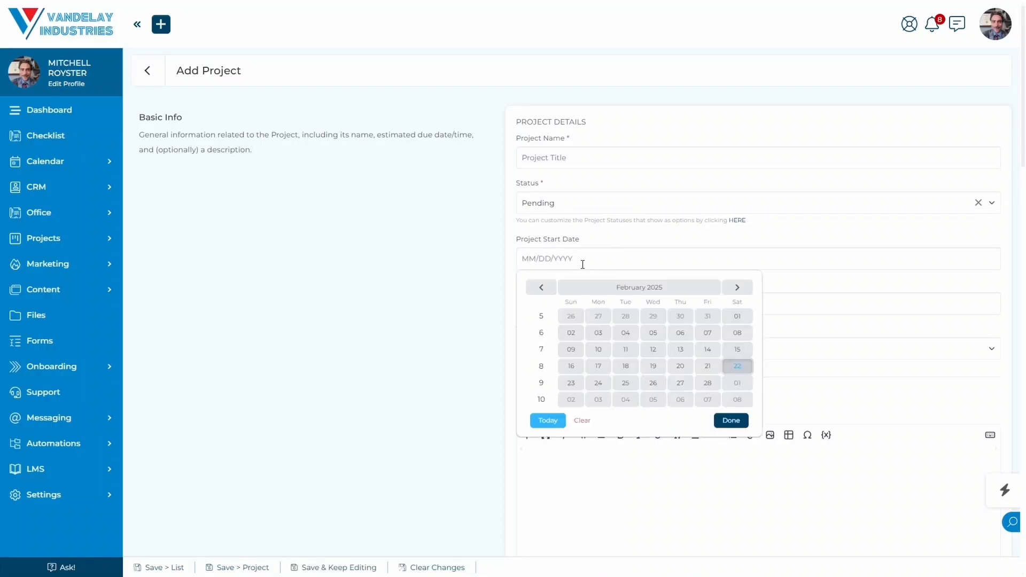
left_click(547, 420)
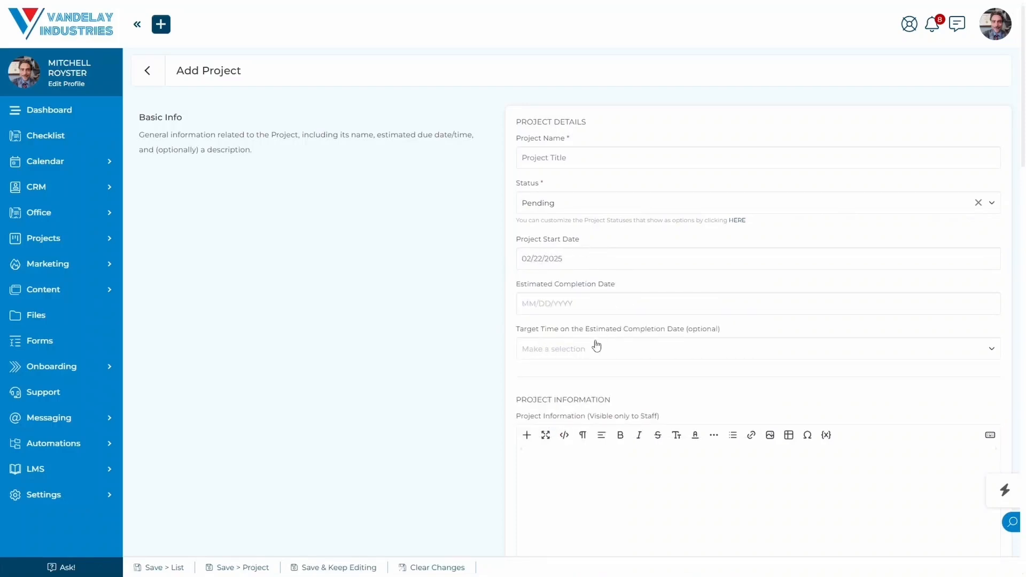
left_click(595, 303)
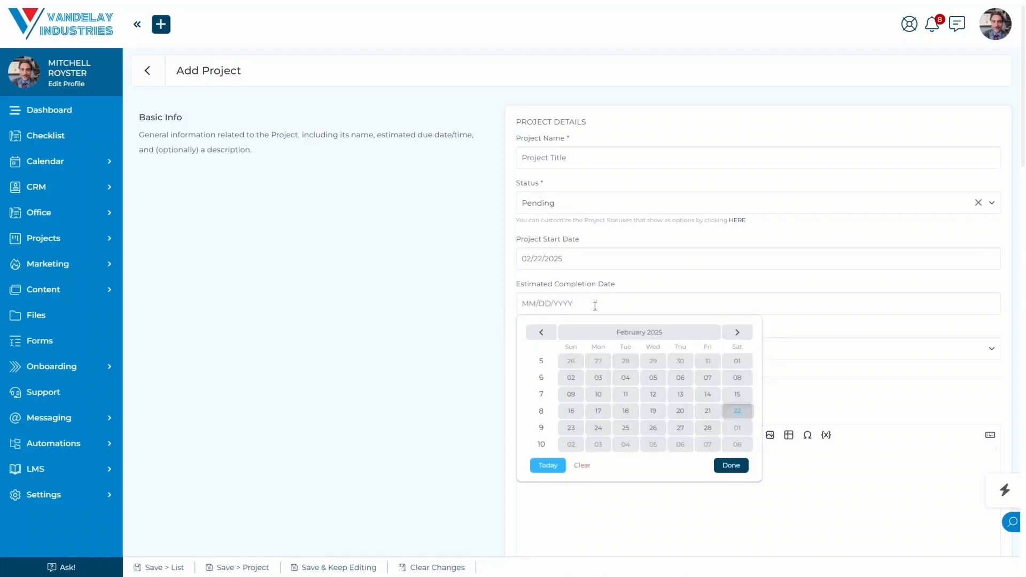
left_click(736, 429)
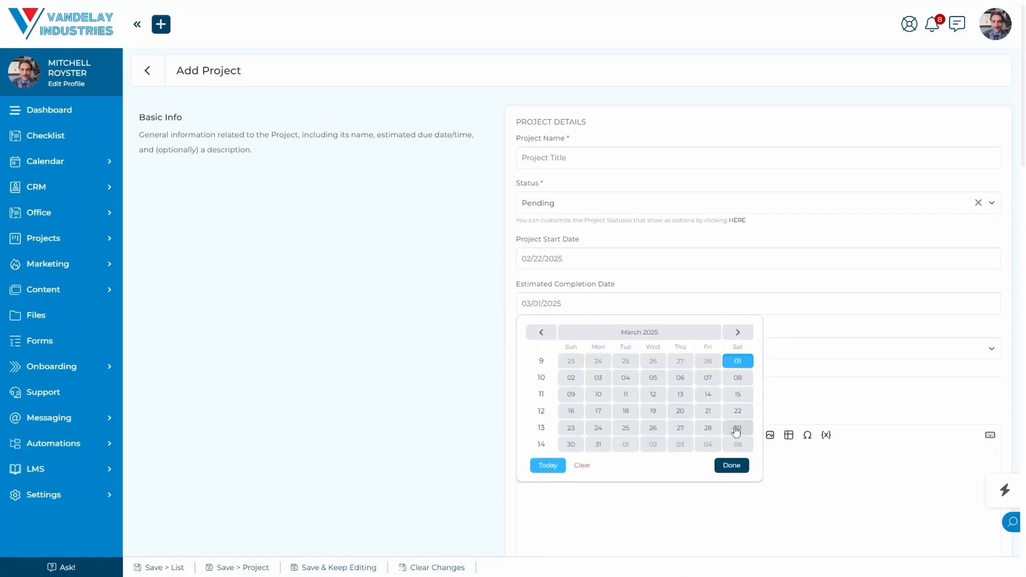
left_click(726, 466)
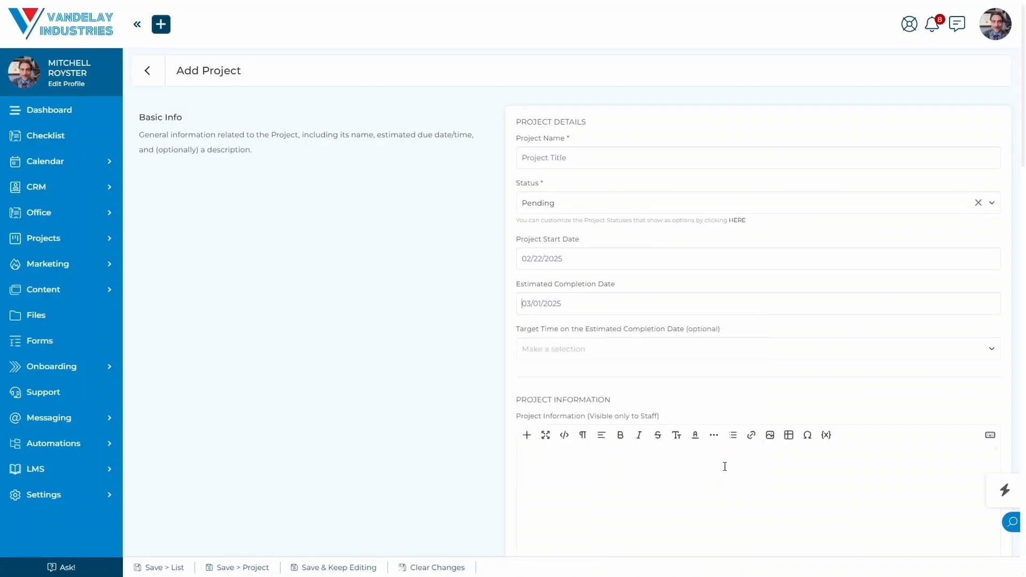
left_click(417, 352)
Look through the available target times for the project's estimated completion date without choosing one.
left_click(637, 348)
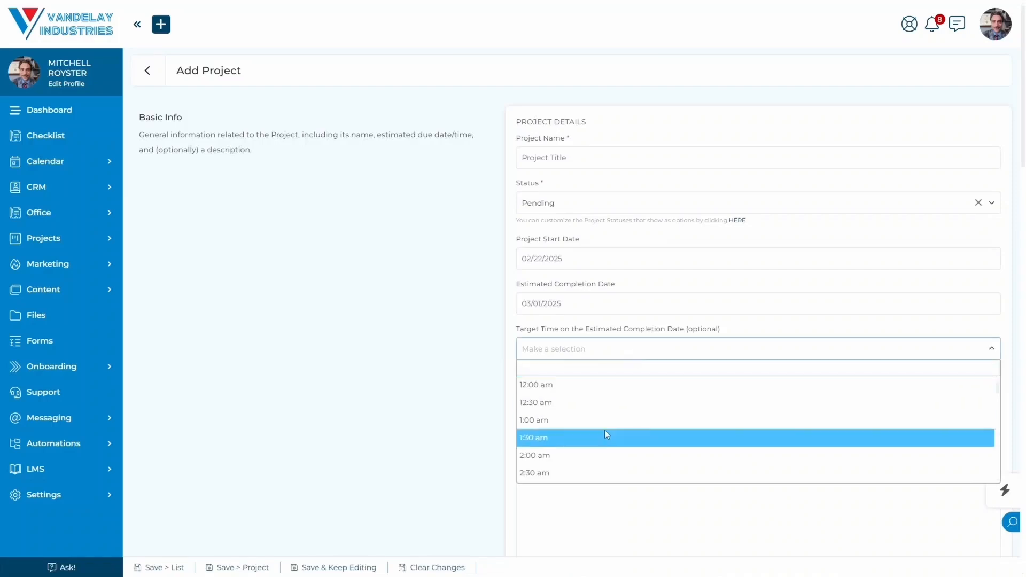
scroll(604, 431, "down", 14)
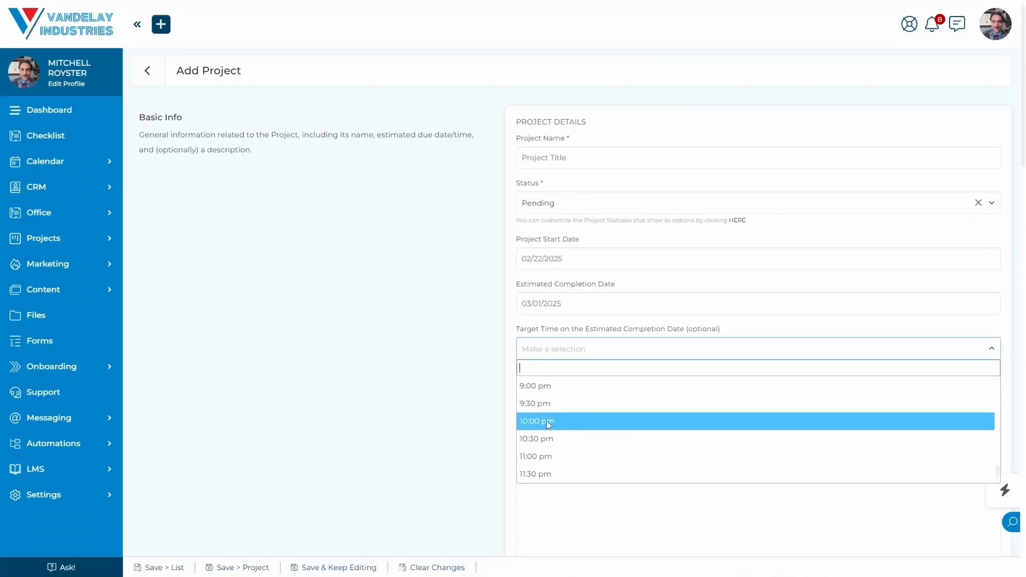
left_click(429, 403)
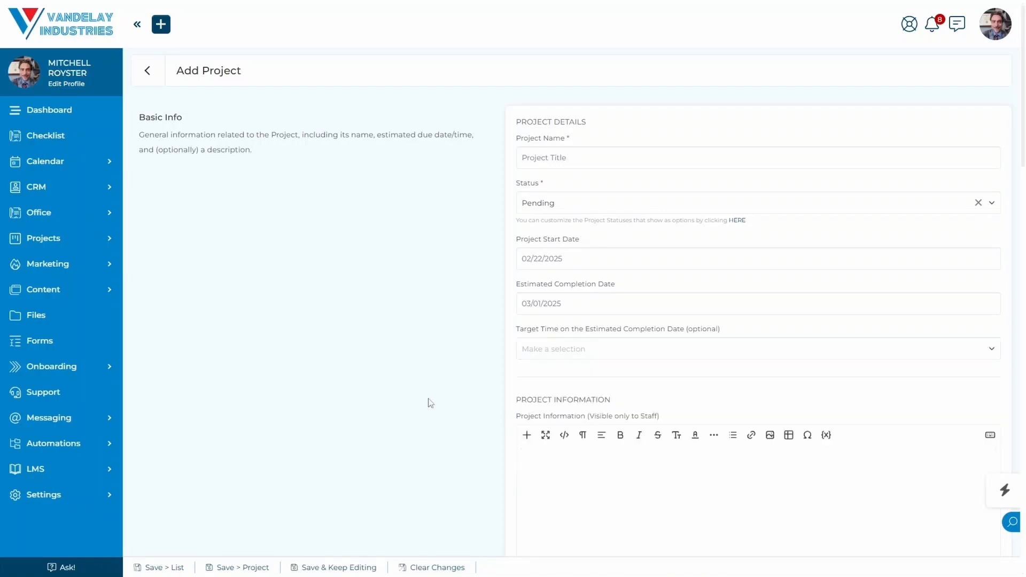
Insert the projectTitle placeholder into the project information visible only to staff.
scroll(428, 403, "down", 3)
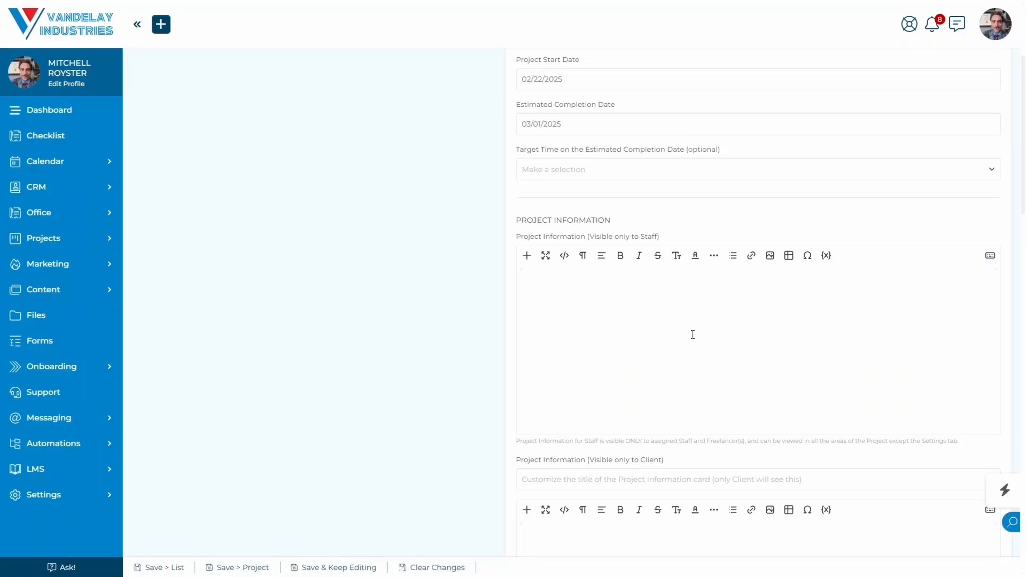
left_click(621, 317)
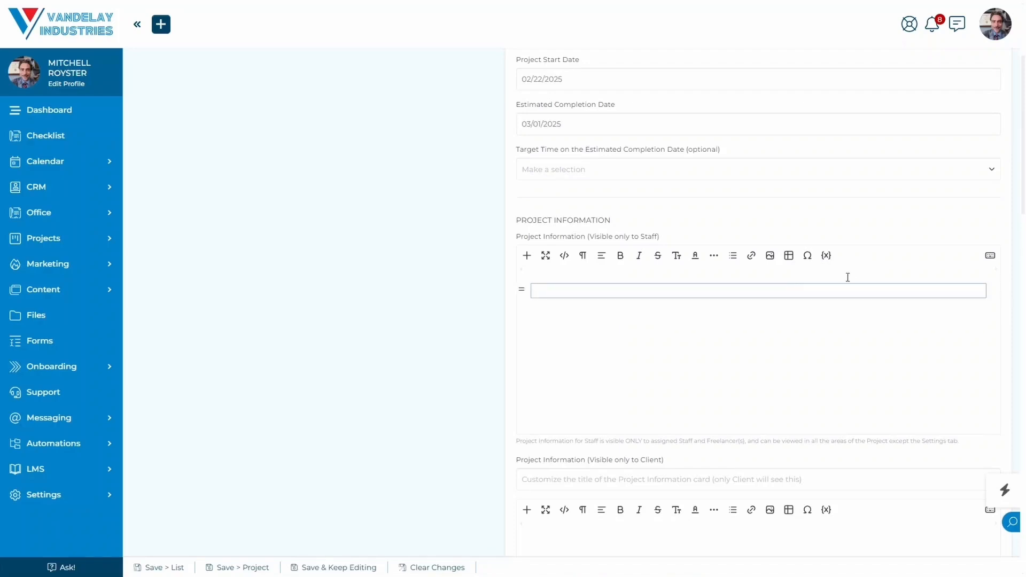
left_click(827, 257)
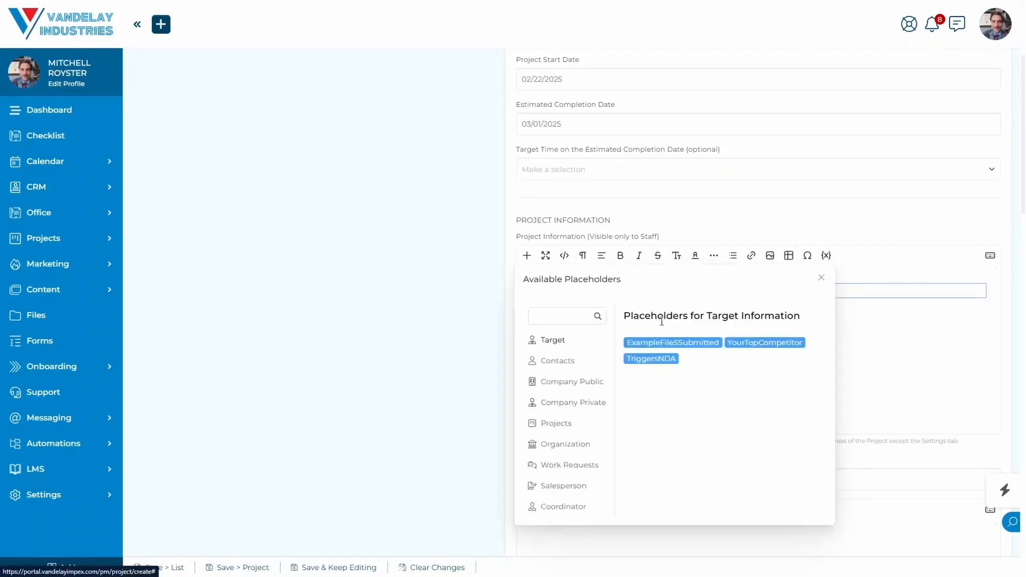
left_click(557, 424)
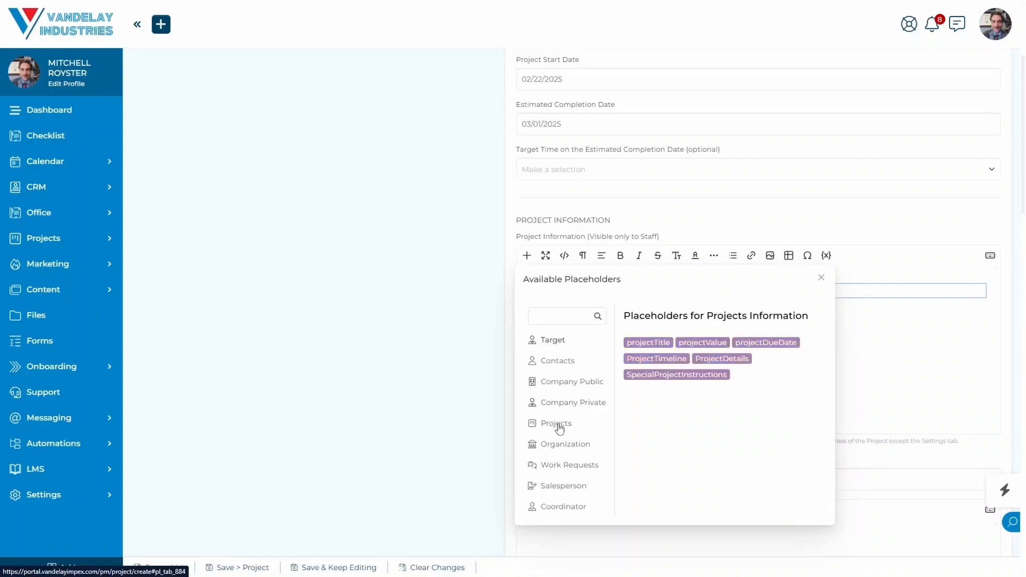
left_click(667, 342)
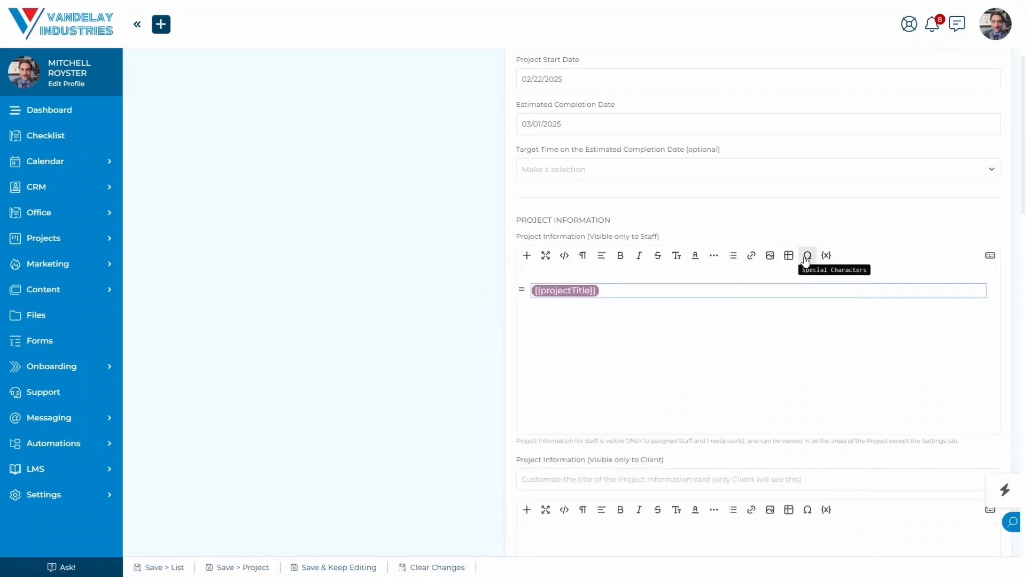
Add the ProjectDetails placeholder on a new line below projectTitle in the staff-only project information.
key("Return")
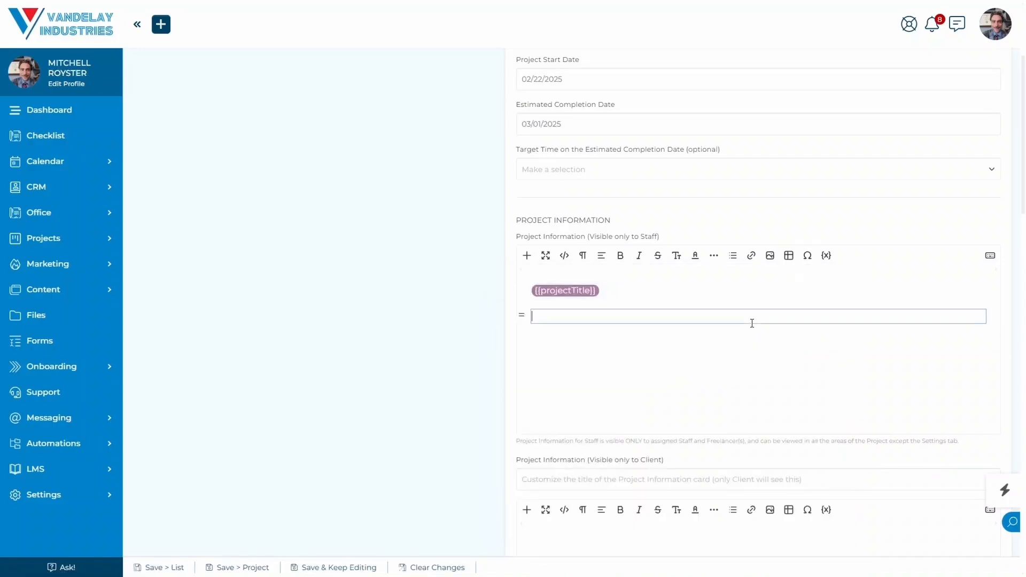
left_click(827, 256)
left_click(581, 427)
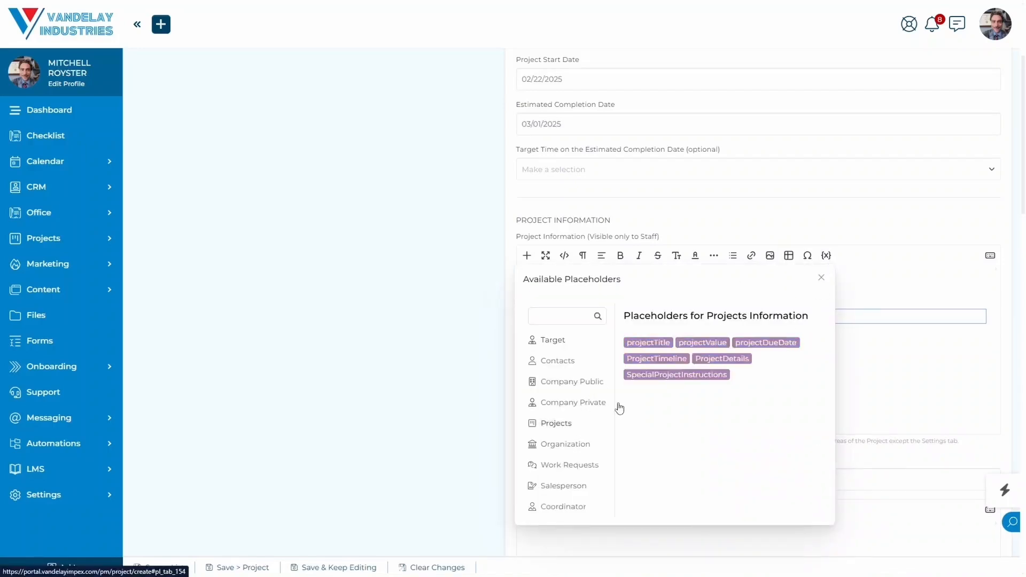
left_click(721, 357)
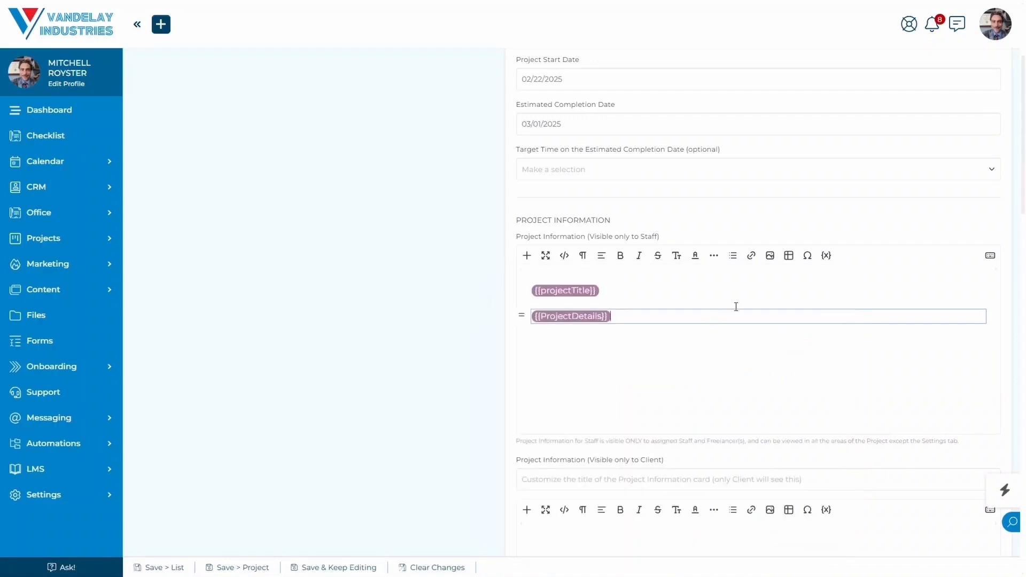
Add the projectDueDate placeholder on a new line below ProjectDetails in the staff-only project information.
key("Return")
left_click(826, 255)
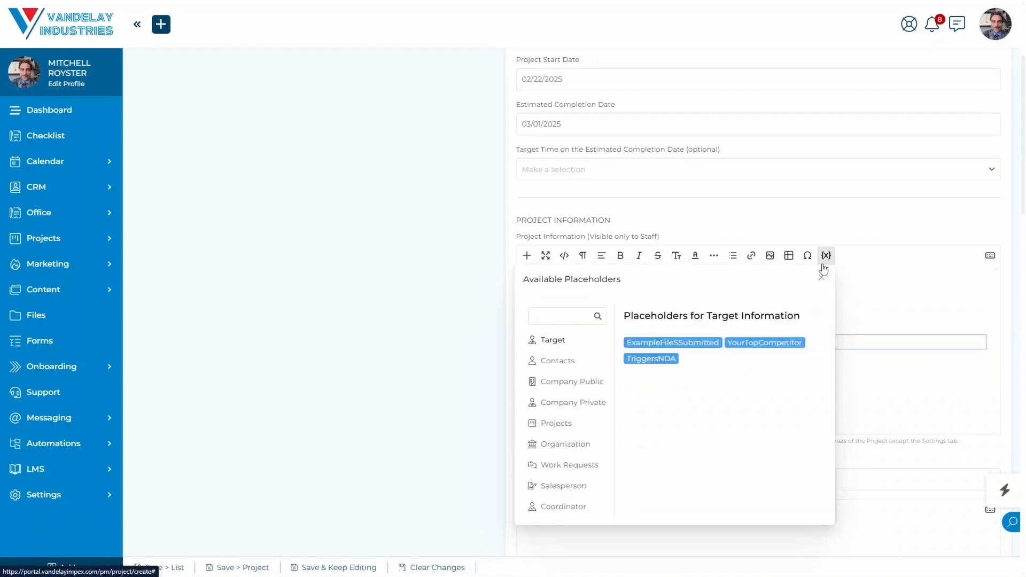
left_click(557, 422)
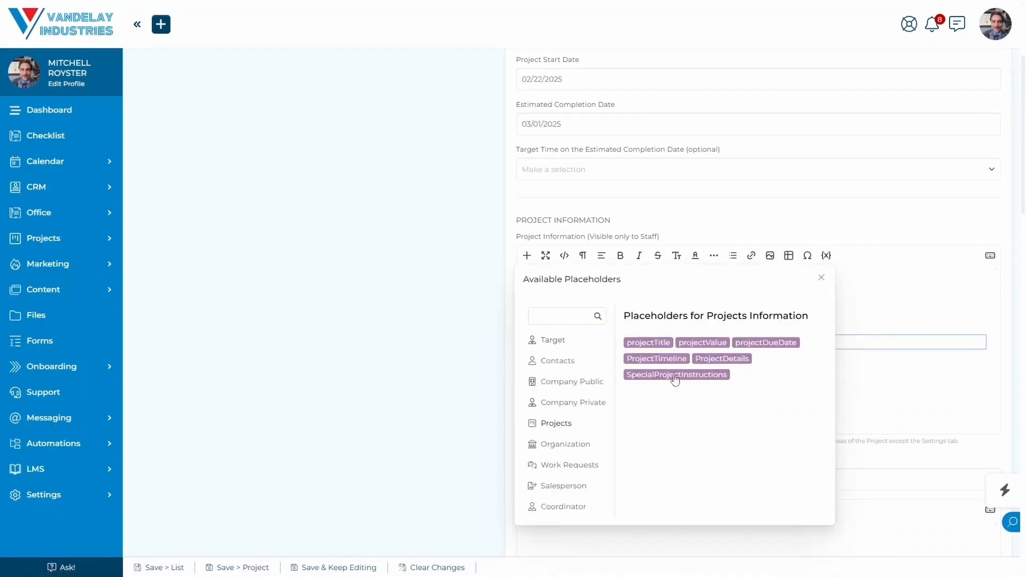
left_click(754, 343)
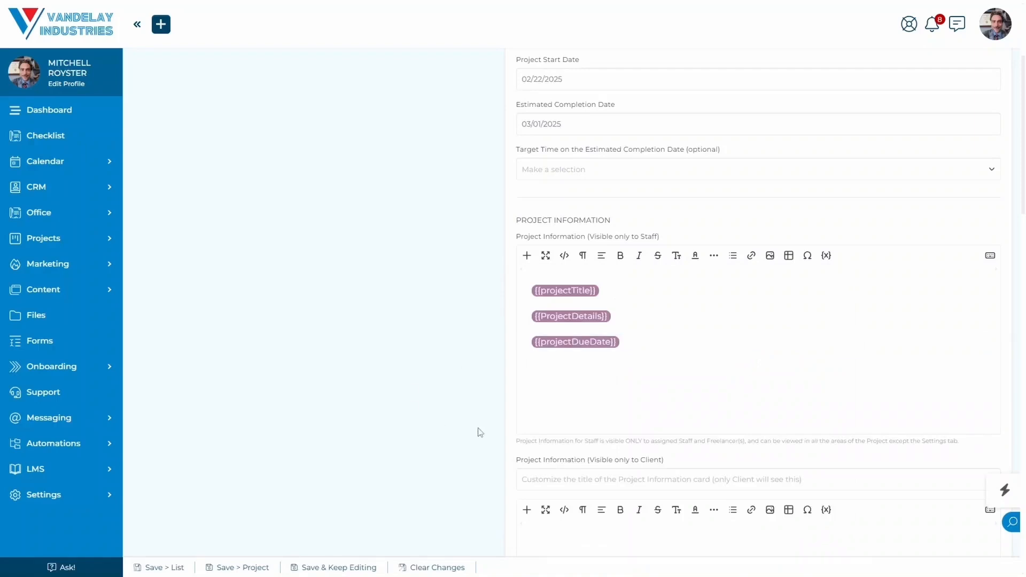
Delete all three placeholders from the staff-only project information.
left_click_drag(641, 347, 533, 283)
key("BackSpace")
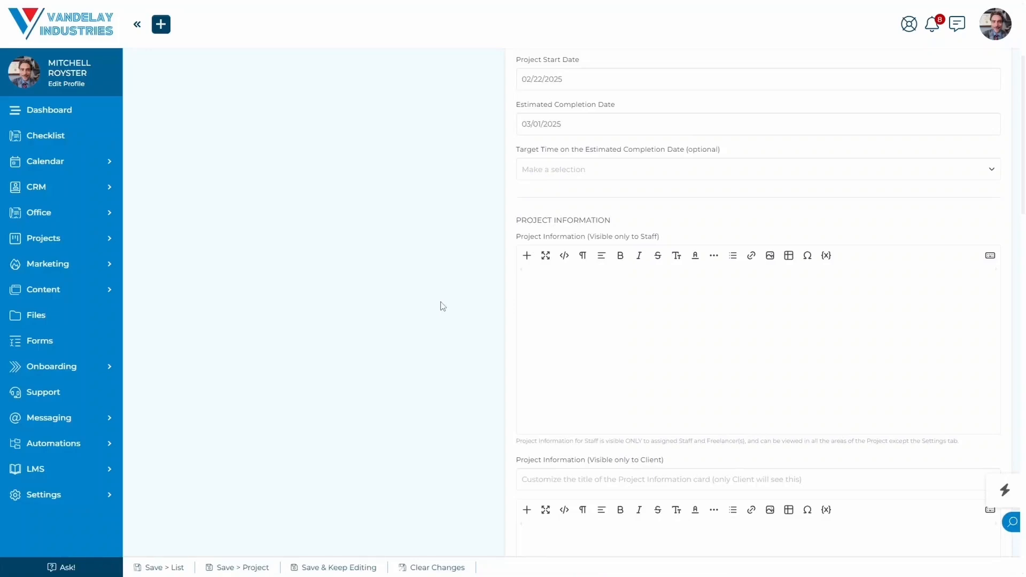
Try to insert the projectTitle placeholder into the project information visible only to the client.
scroll(443, 305, "down", 5)
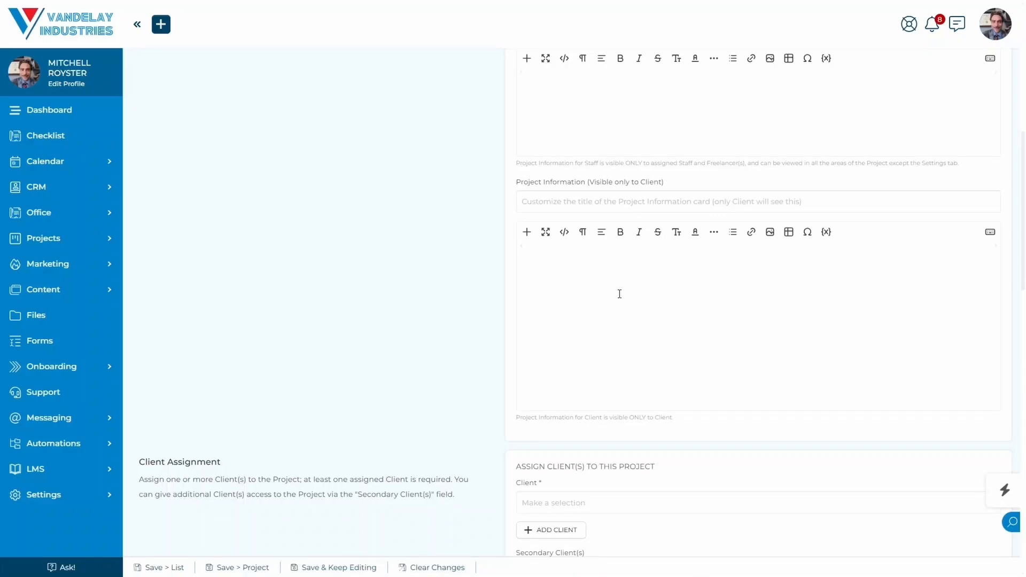
left_click(827, 231)
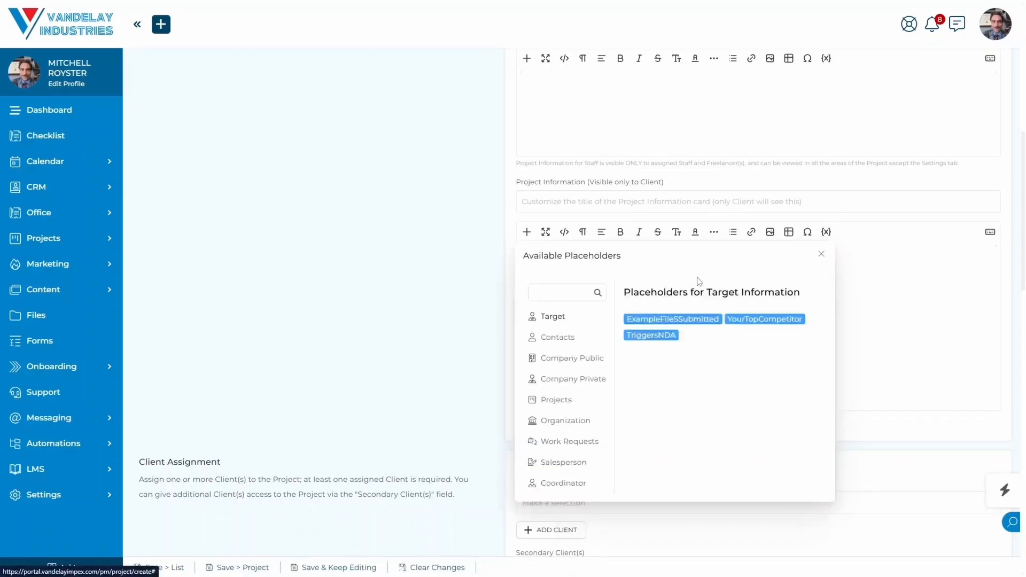
left_click(568, 398)
left_click(644, 320)
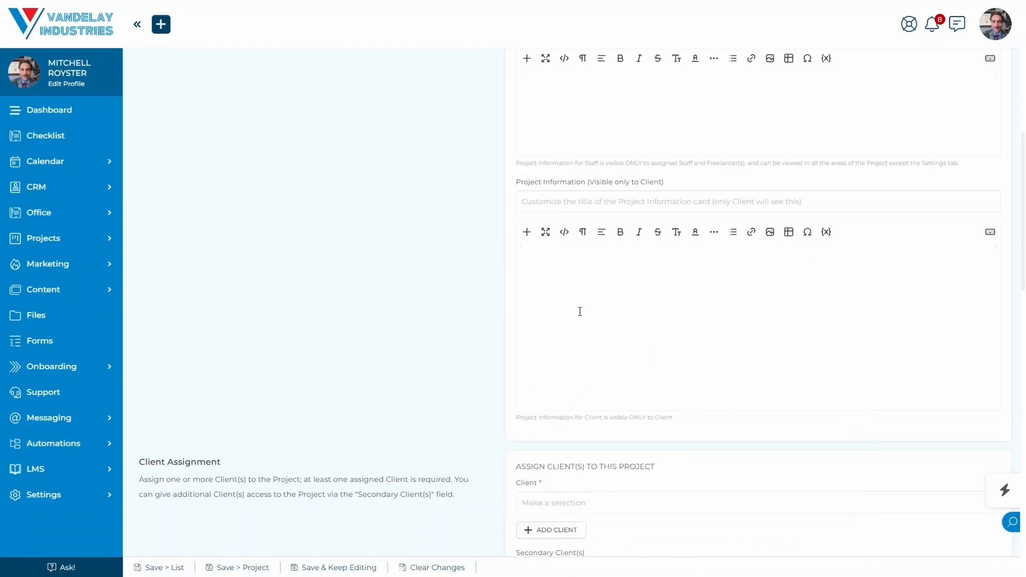
Insert the projectValue placeholder into the body of the client-only project information.
left_click(562, 261)
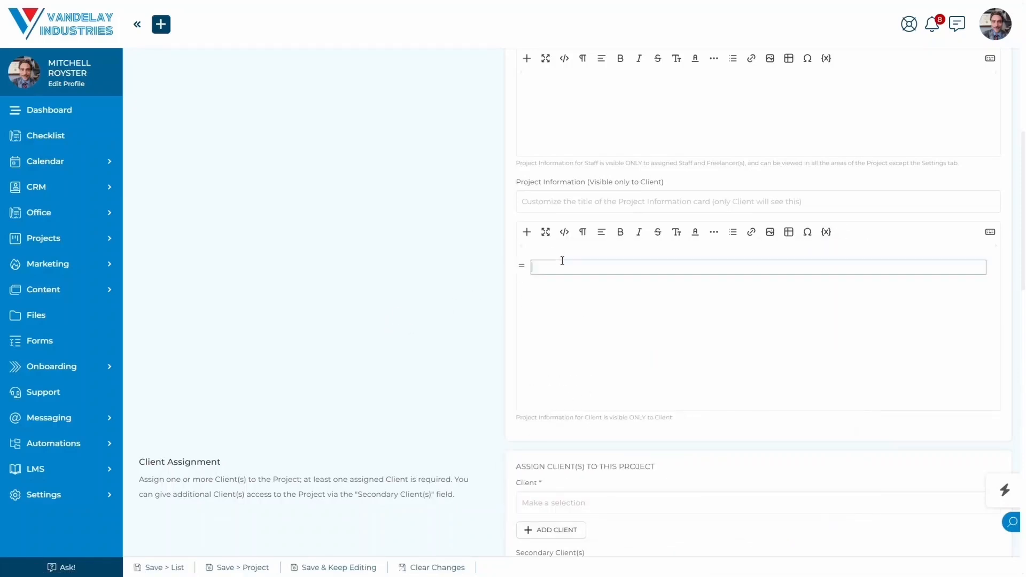
left_click(832, 235)
left_click(569, 399)
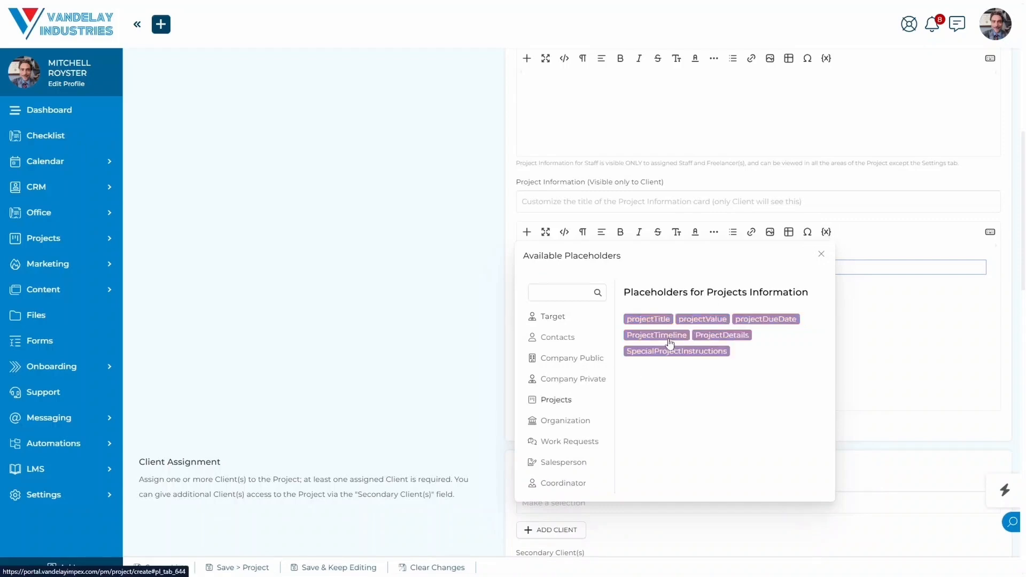
left_click(713, 319)
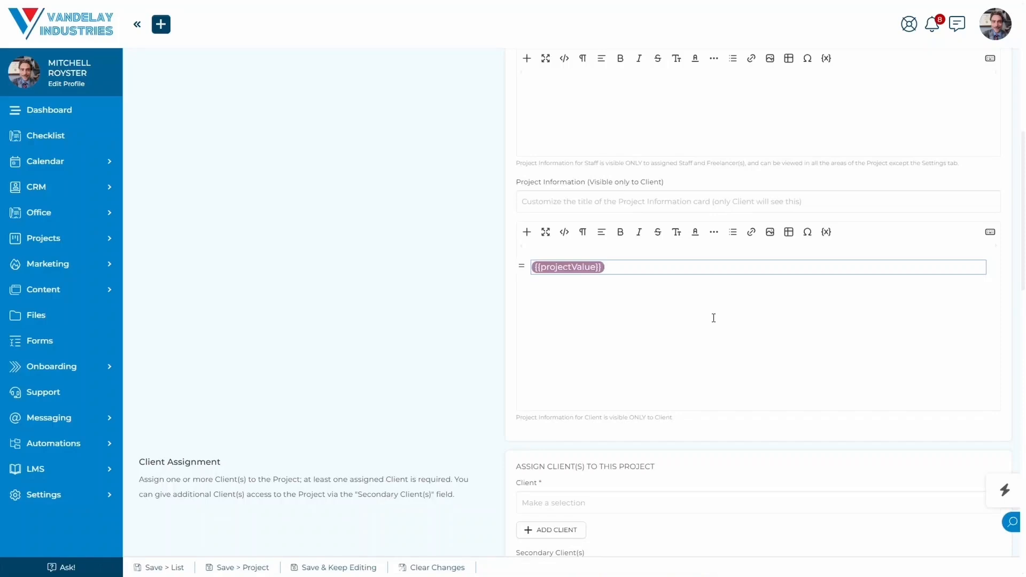
Look through the companies available as the project's client and the Add Client form, leaving both without a choice.
scroll(446, 332, "down", 3)
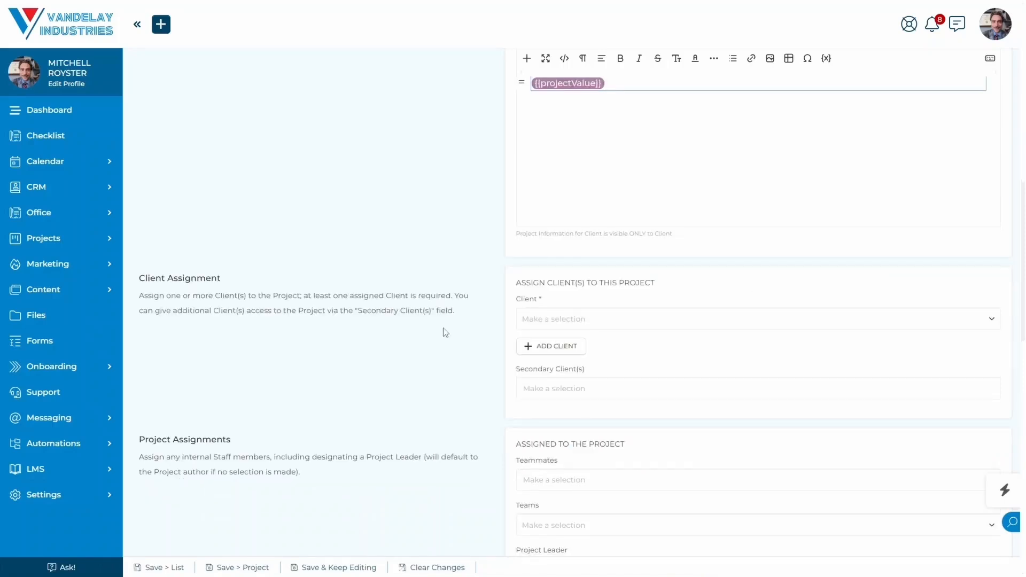
left_click(670, 357)
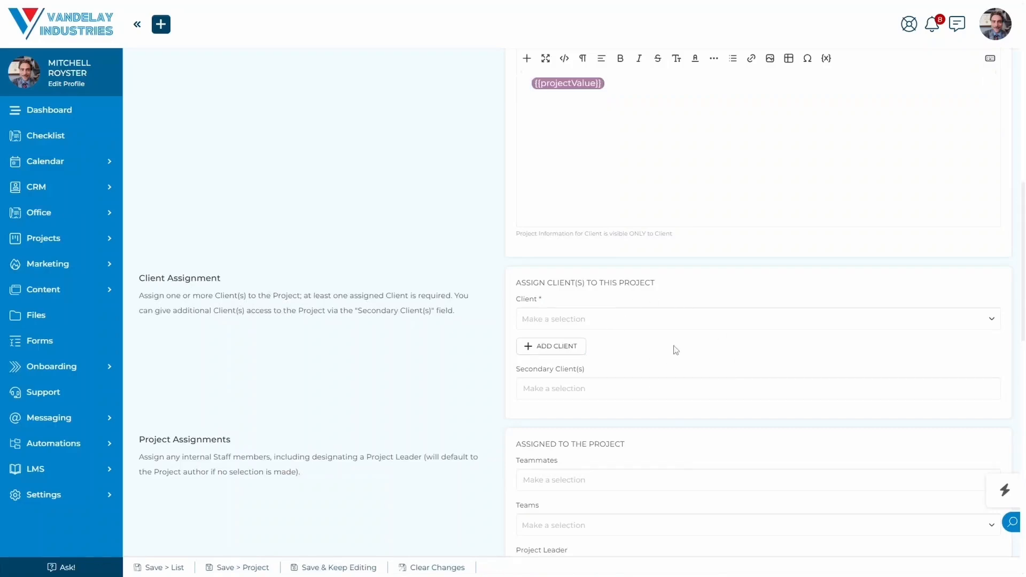
left_click(649, 322)
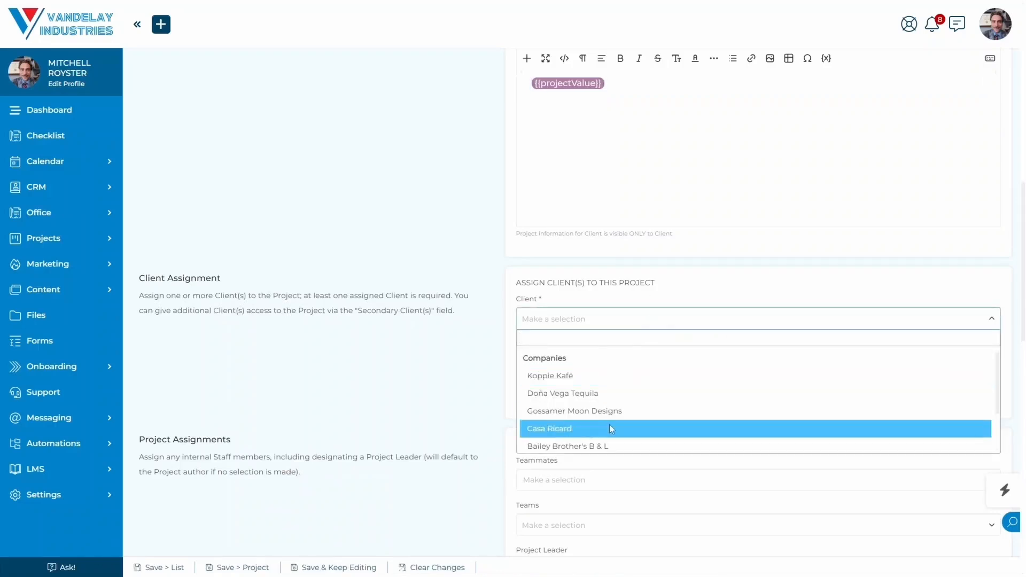
scroll(609, 424, "down", 1)
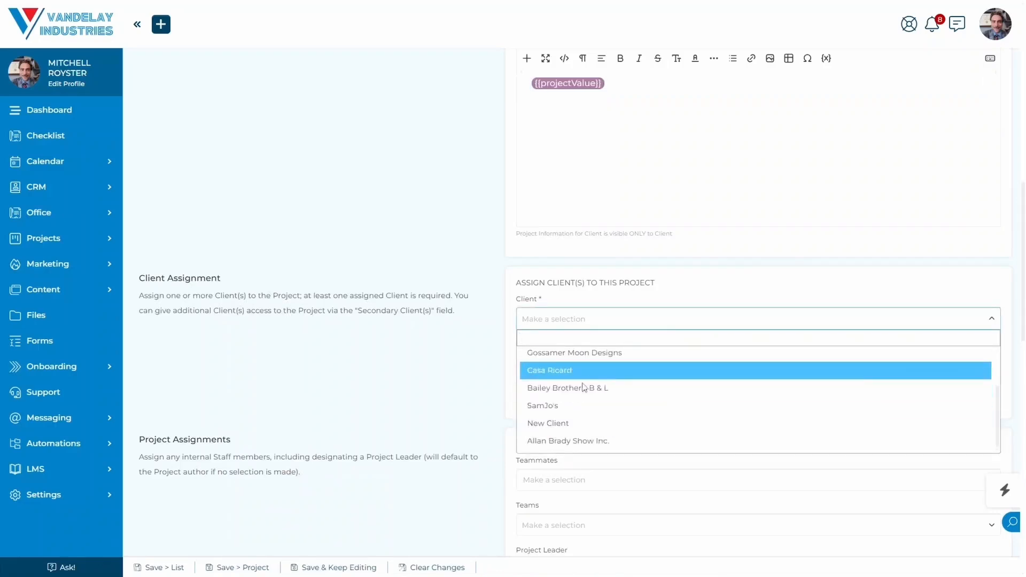
left_click(705, 322)
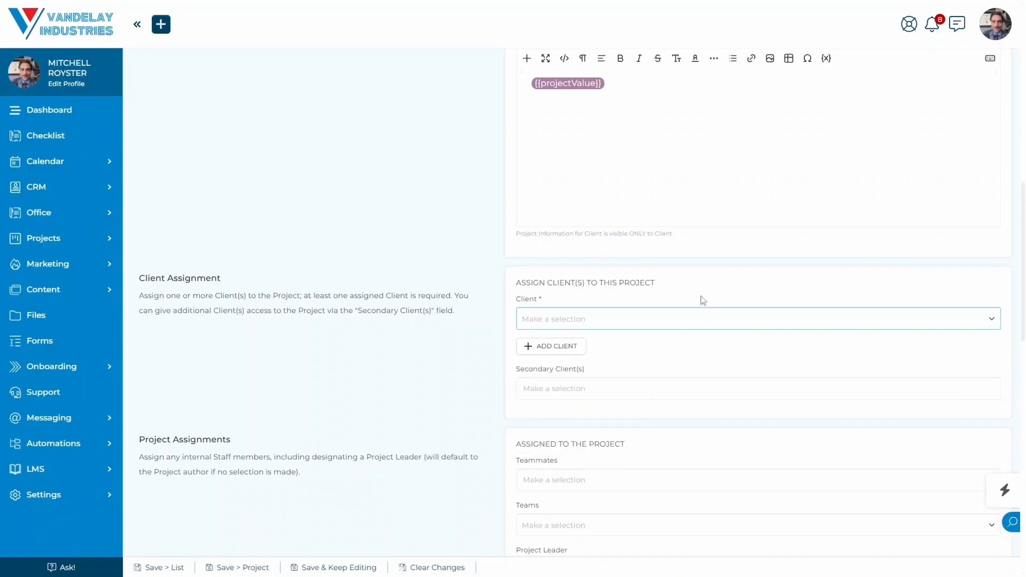
left_click(557, 357)
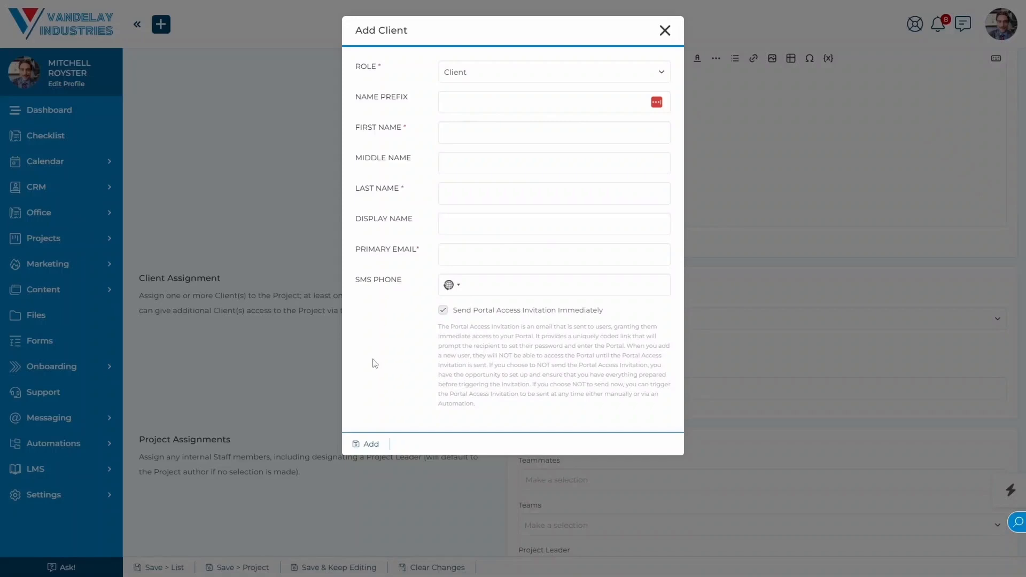
key("Escape")
Assign Bailey Brother's B & L as the project's client.
left_click(629, 395)
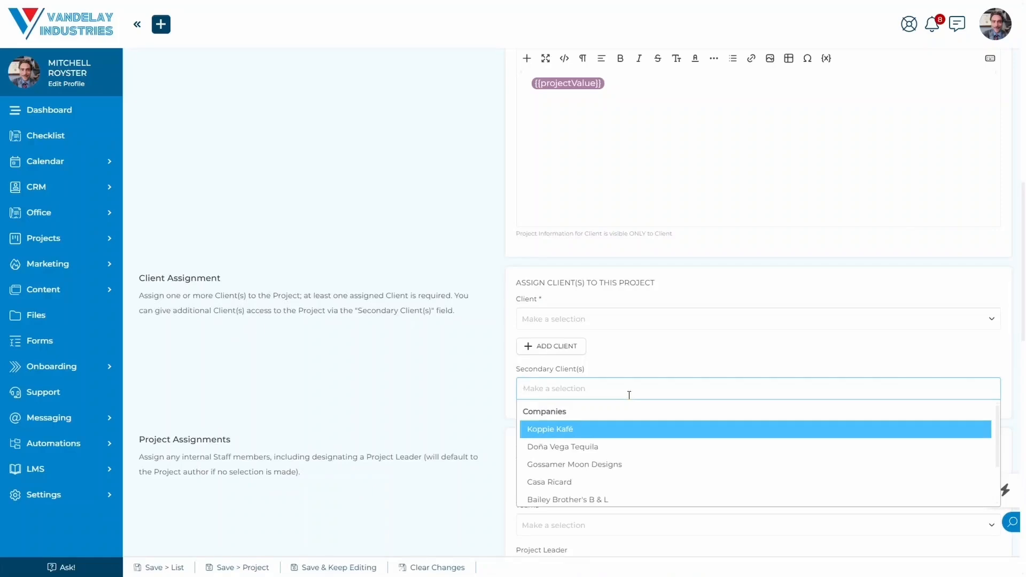
left_click(628, 318)
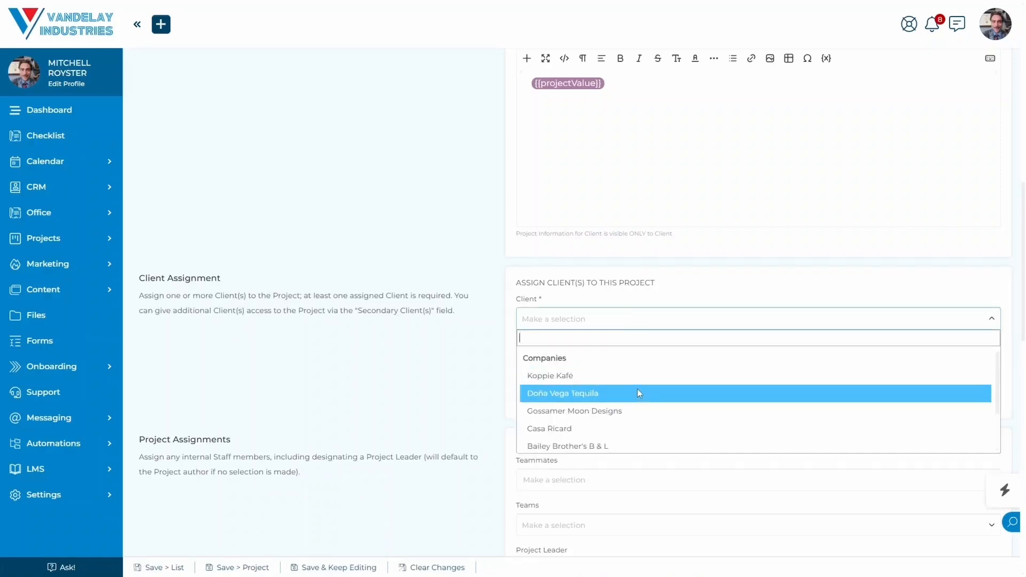
left_click(619, 447)
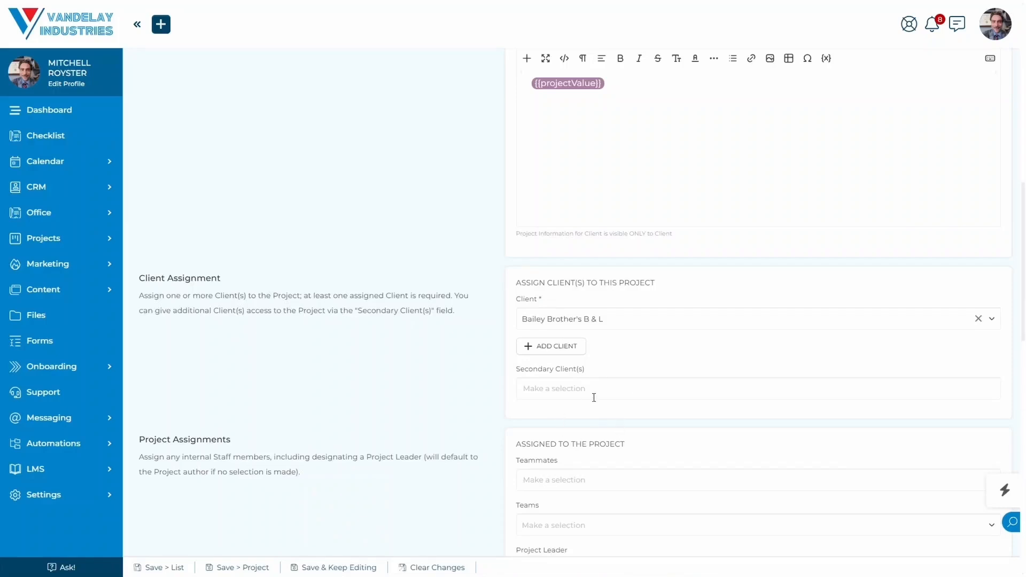
Look through the options for secondary clients, teammates, teams and project leader without choosing any.
left_click(617, 393)
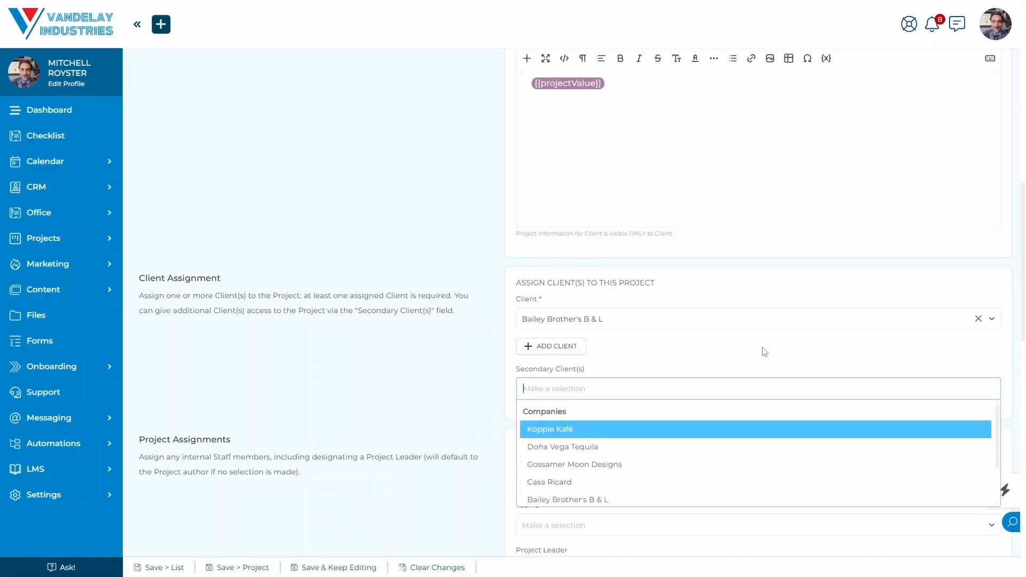
left_click(764, 351)
scroll(764, 352, "down", 2)
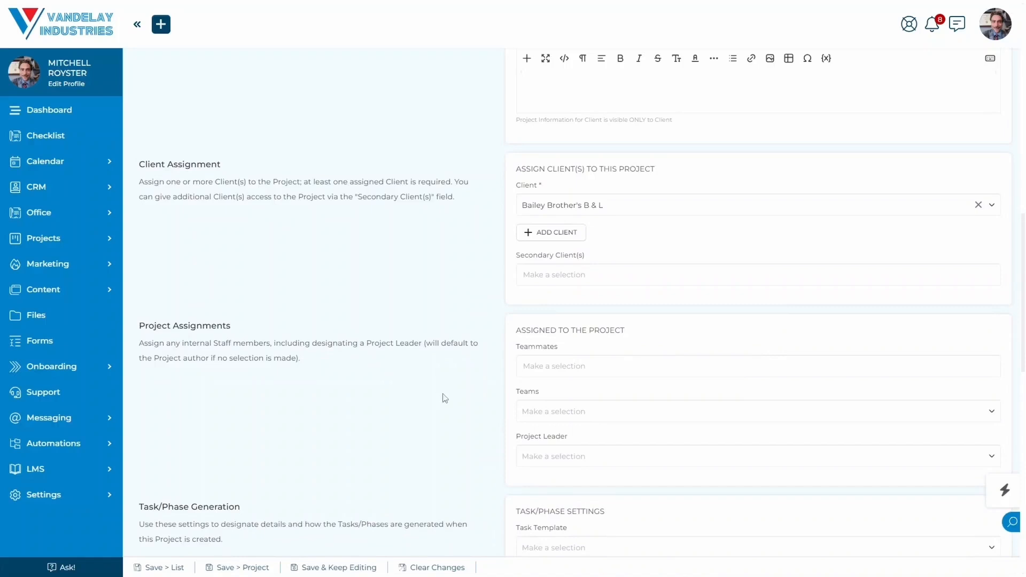
left_click(646, 357)
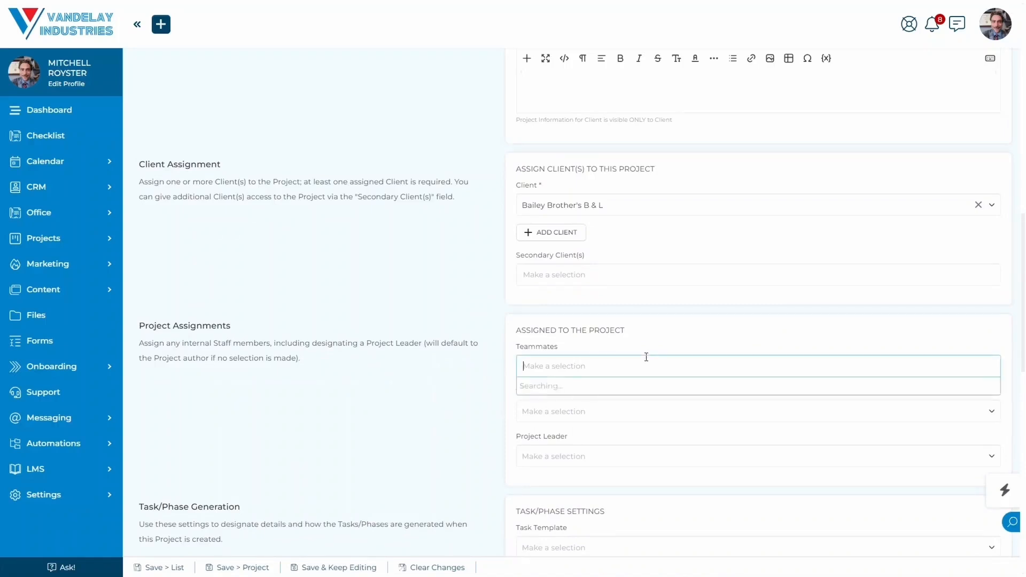
left_click(491, 417)
left_click(593, 414)
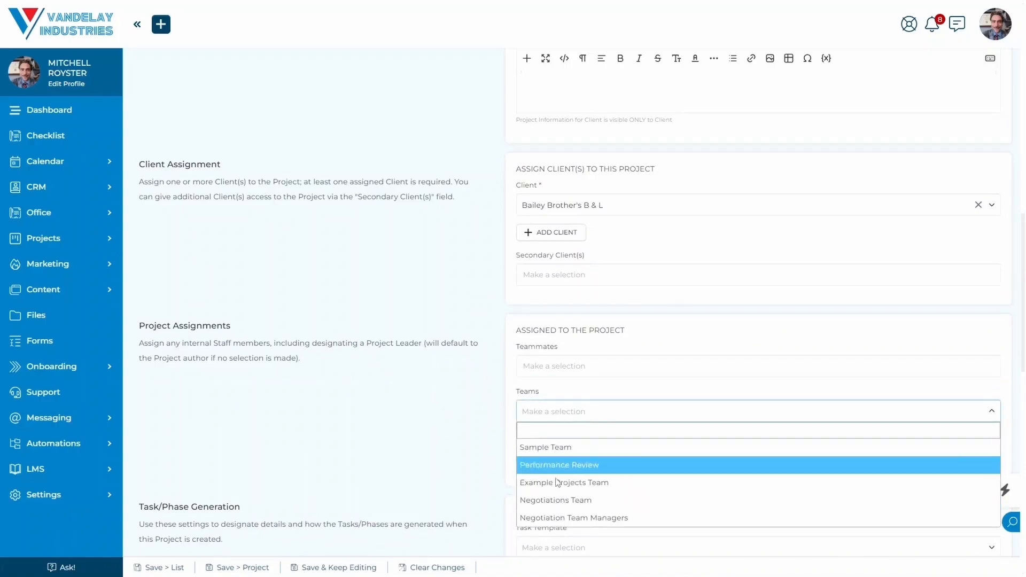
left_click(451, 436)
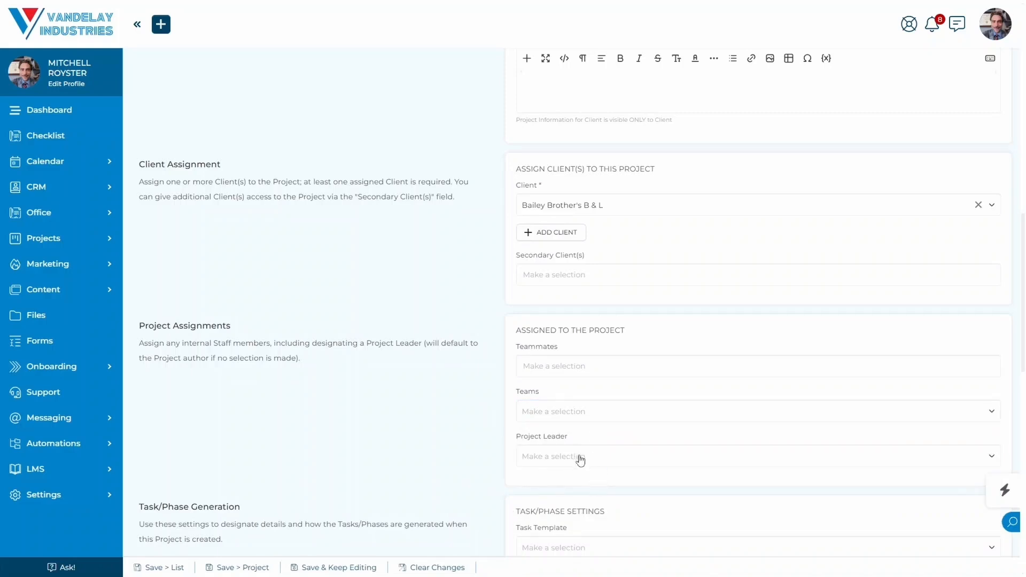
left_click(580, 457)
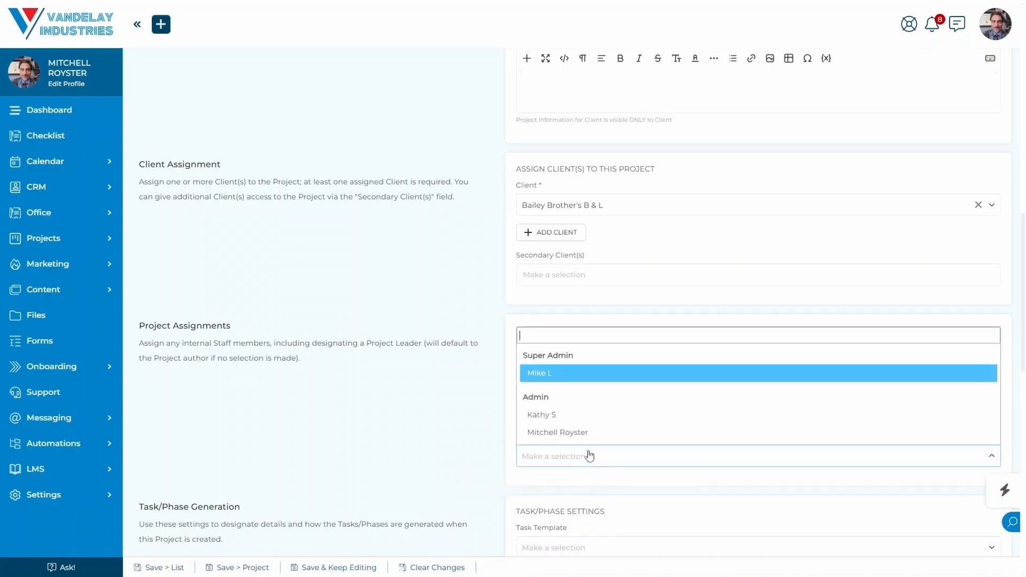
left_click(421, 427)
Examine the Project Assignments note on the default Project Leader and the list of possible leaders.
left_click_drag(305, 362, 139, 325)
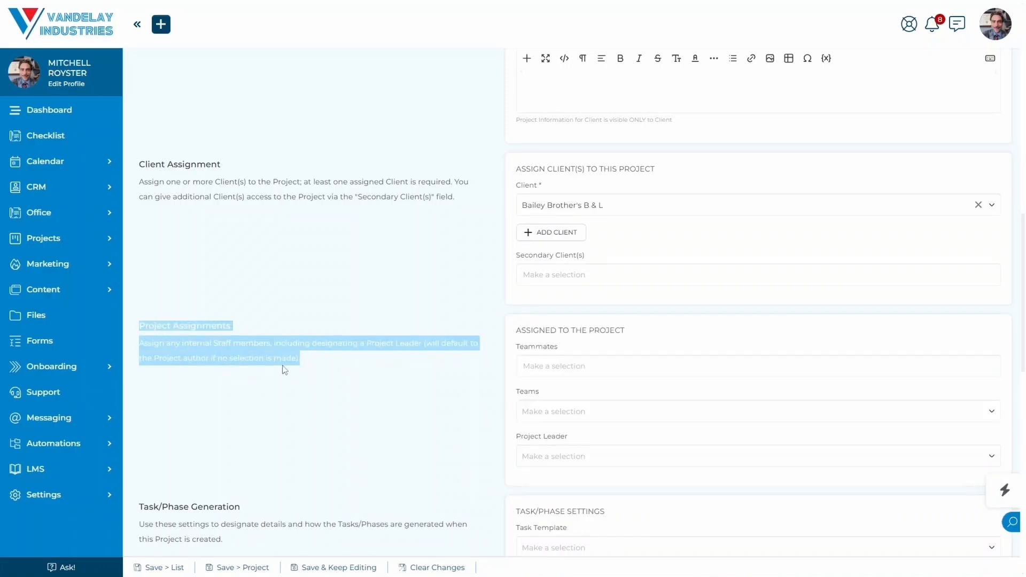
left_click(340, 367)
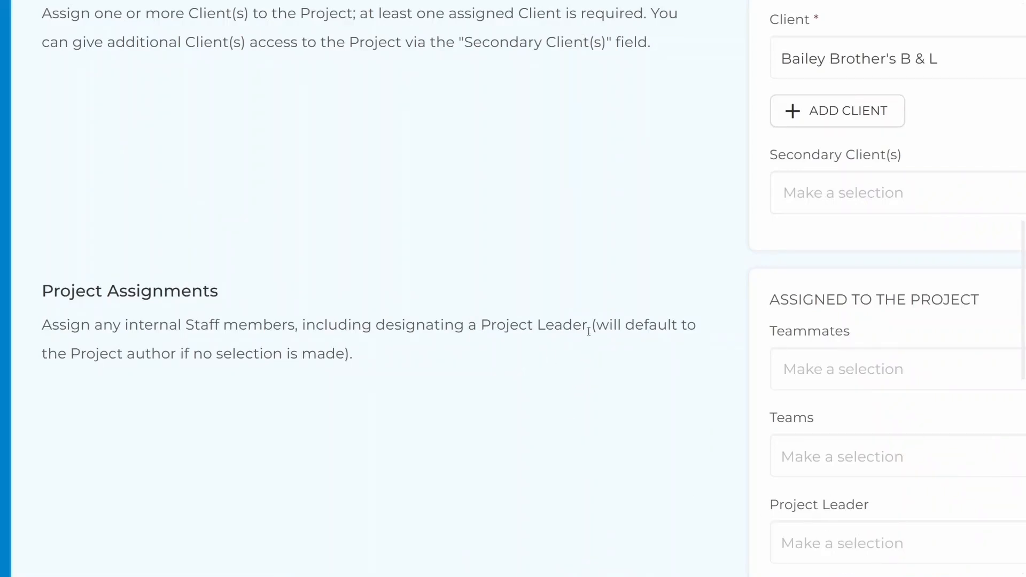
left_click_drag(592, 326, 518, 355)
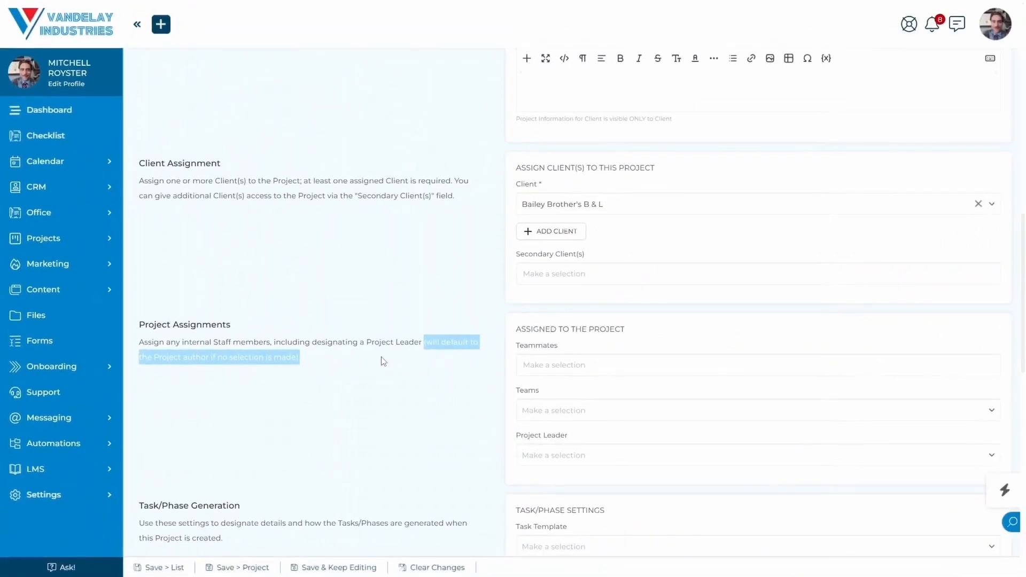
left_click(379, 369)
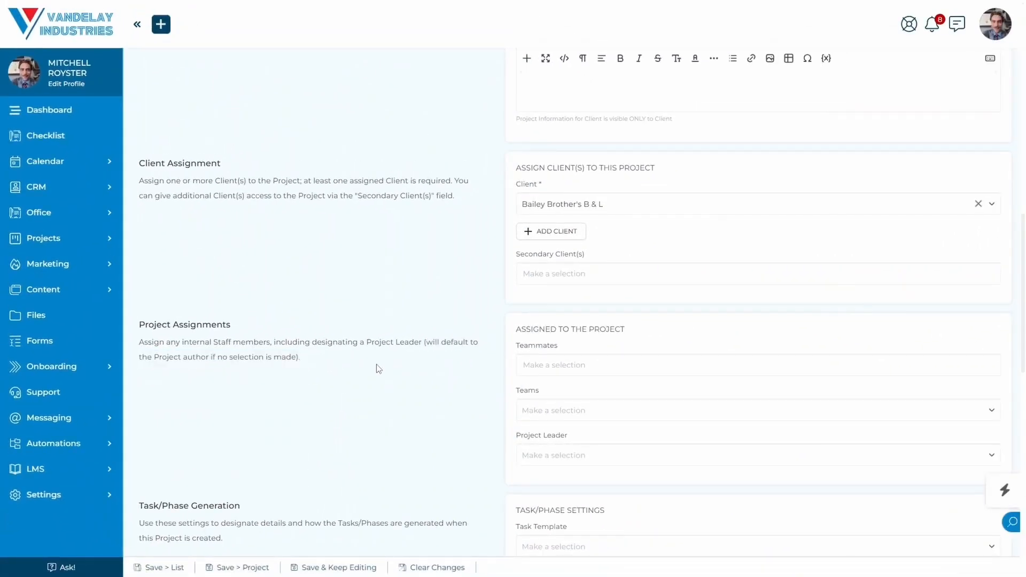
left_click(565, 458)
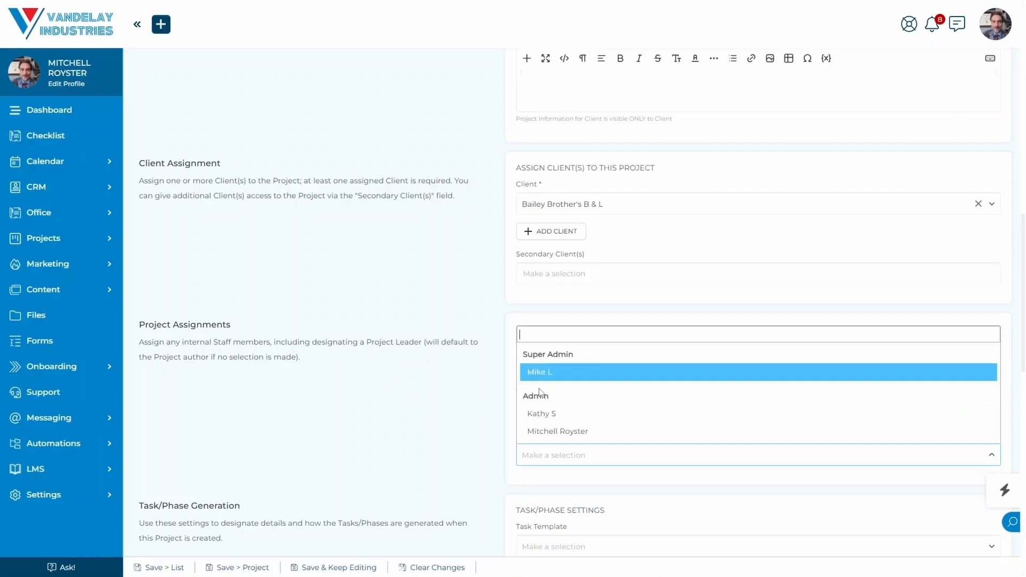
left_click(417, 402)
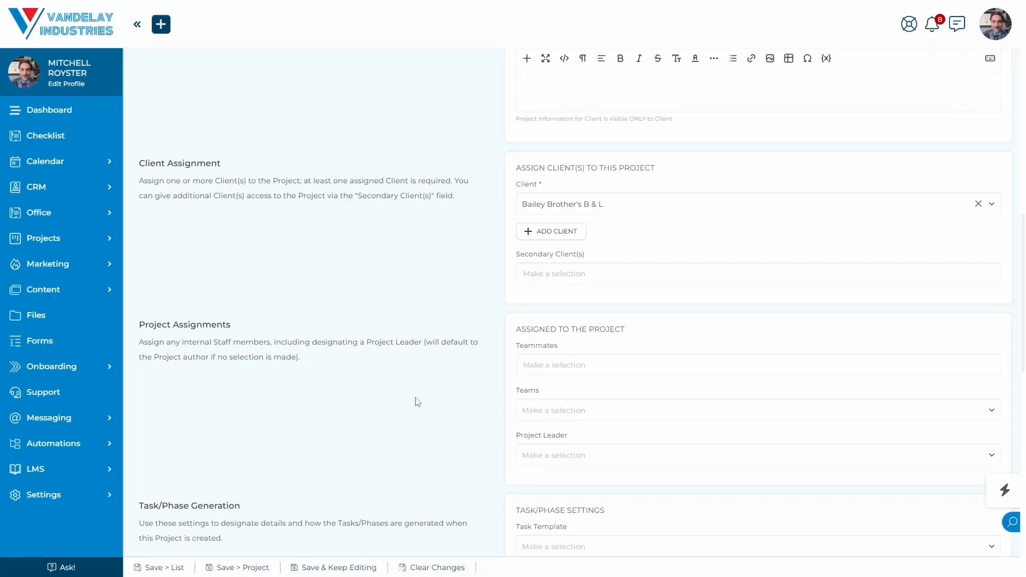
scroll(418, 402, "down", 1)
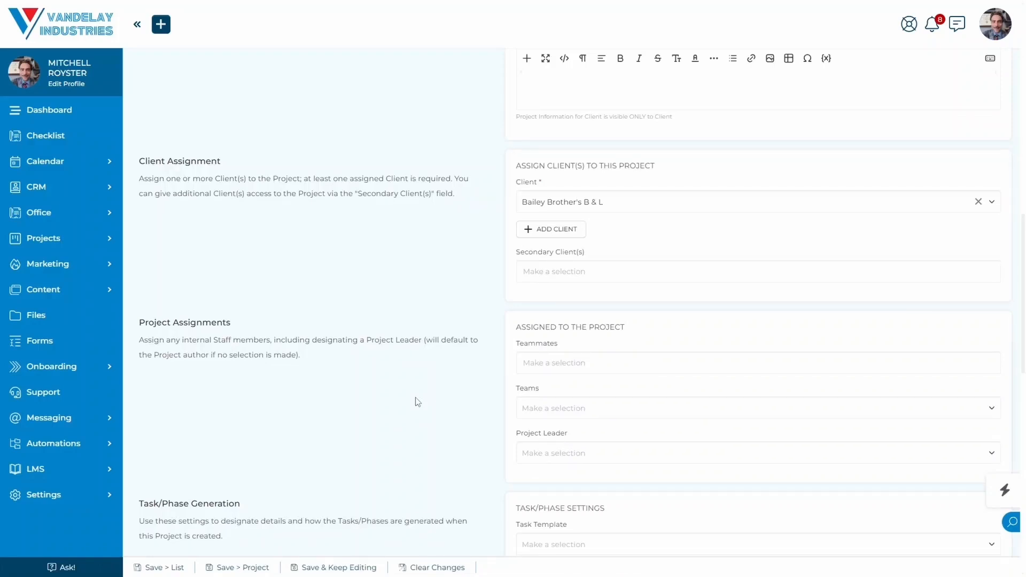
scroll(418, 403, "down", 1)
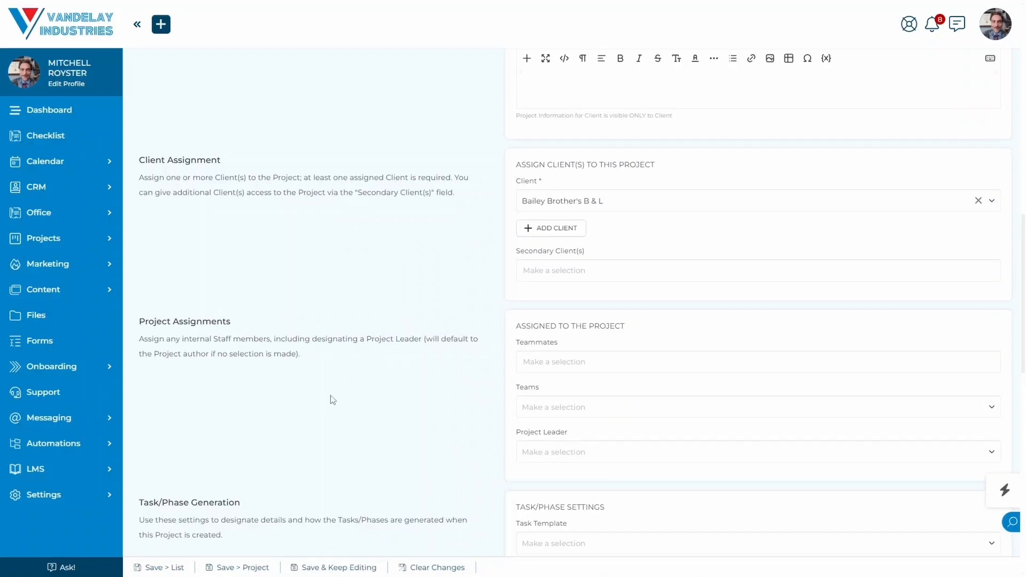
left_click_drag(367, 341, 423, 340)
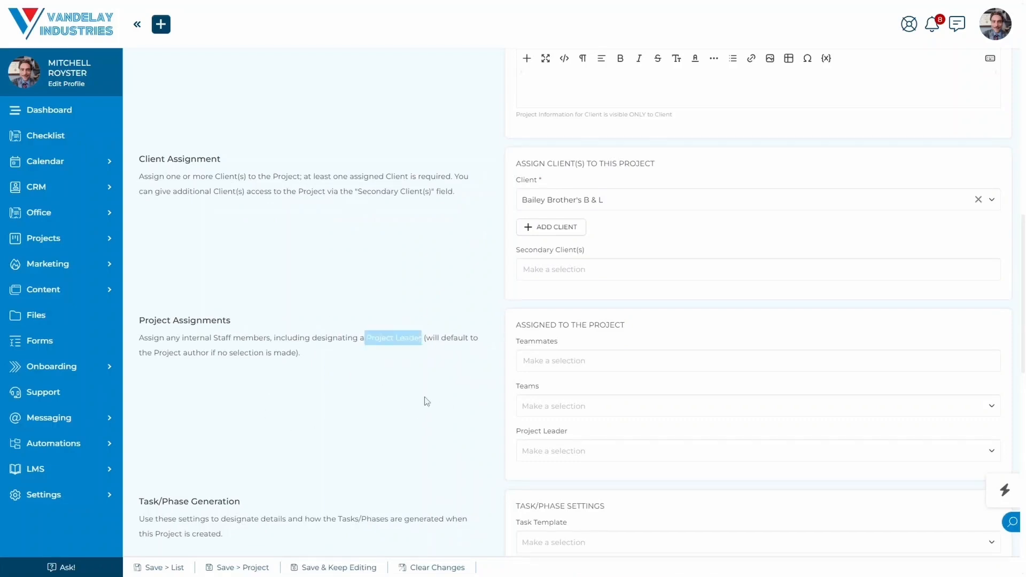
left_click(418, 390)
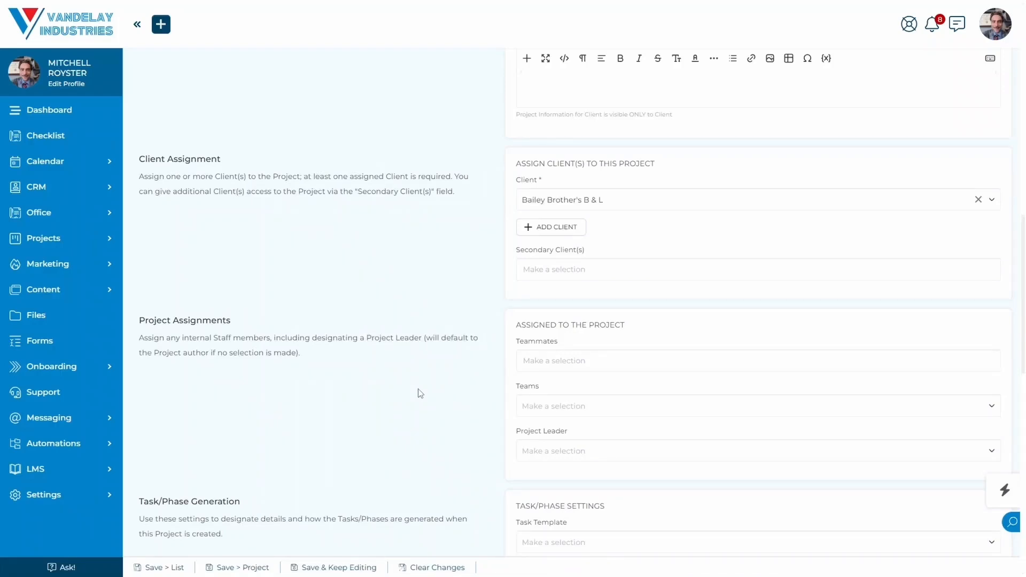
Try the New Project task template in the project's Task/Phase Settings, clearing the selection again.
scroll(421, 393, "down", 3)
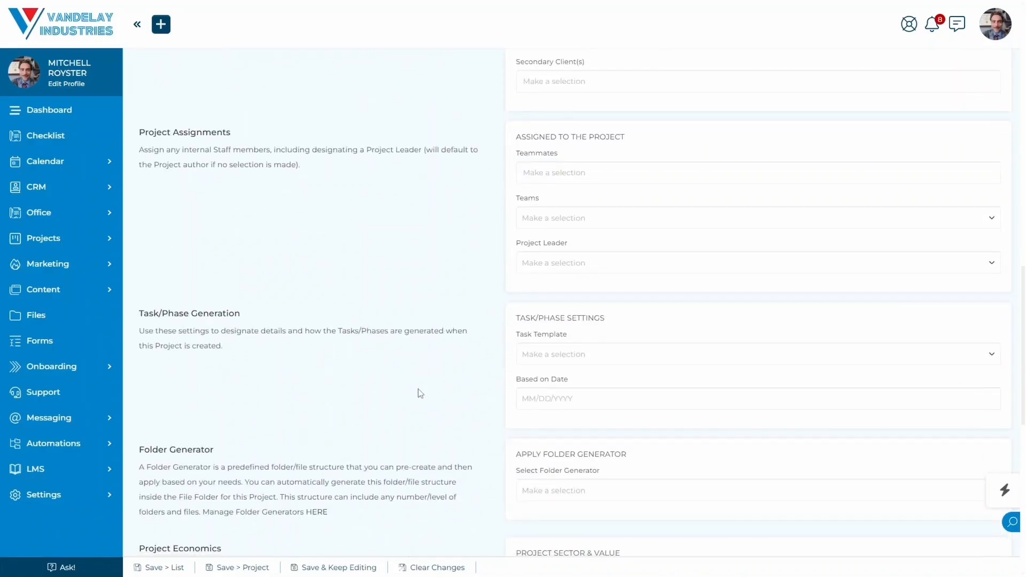
left_click(625, 358)
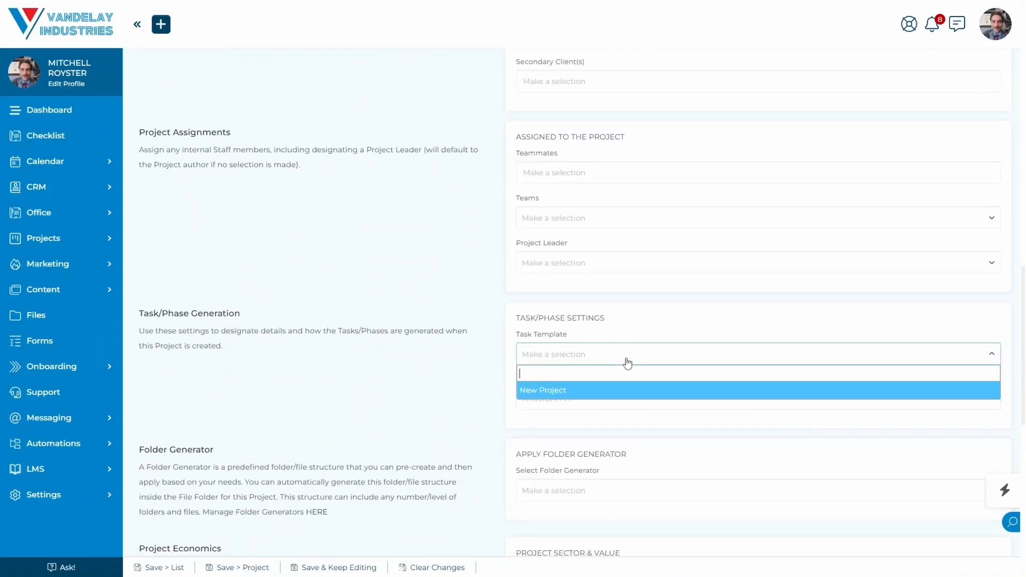
left_click(588, 399)
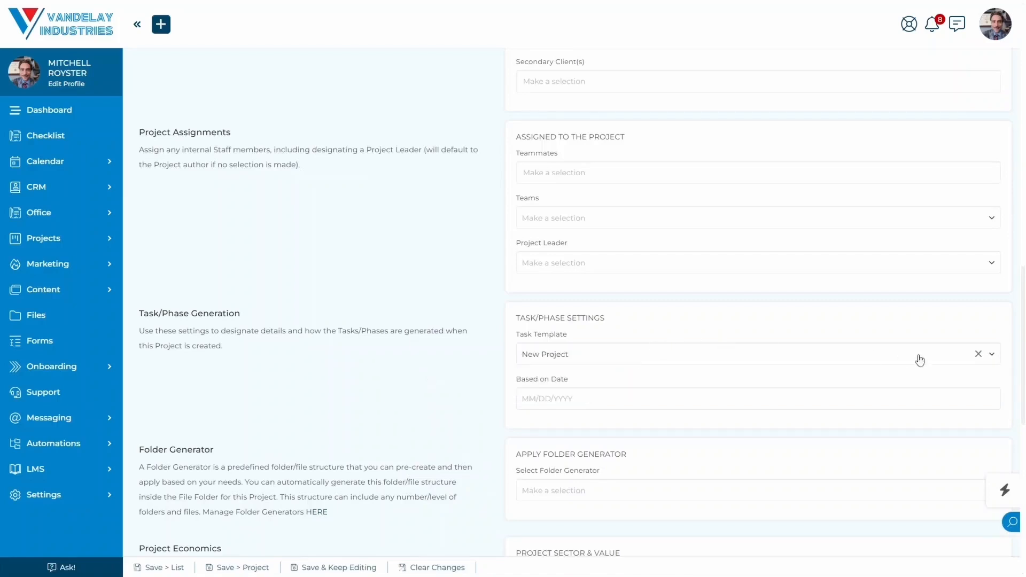
left_click(978, 354)
left_click(466, 386)
scroll(466, 386, "down", 1)
scroll(466, 387, "down", 2)
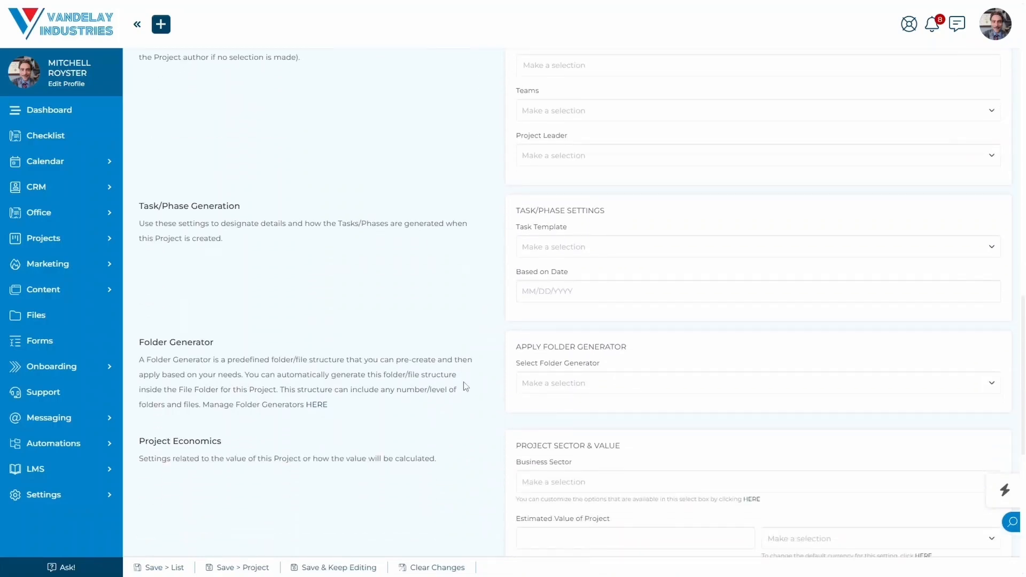
Check the available choices for the project's folder generator and business sector without selecting any.
scroll(466, 386, "down", 1)
left_click(622, 385)
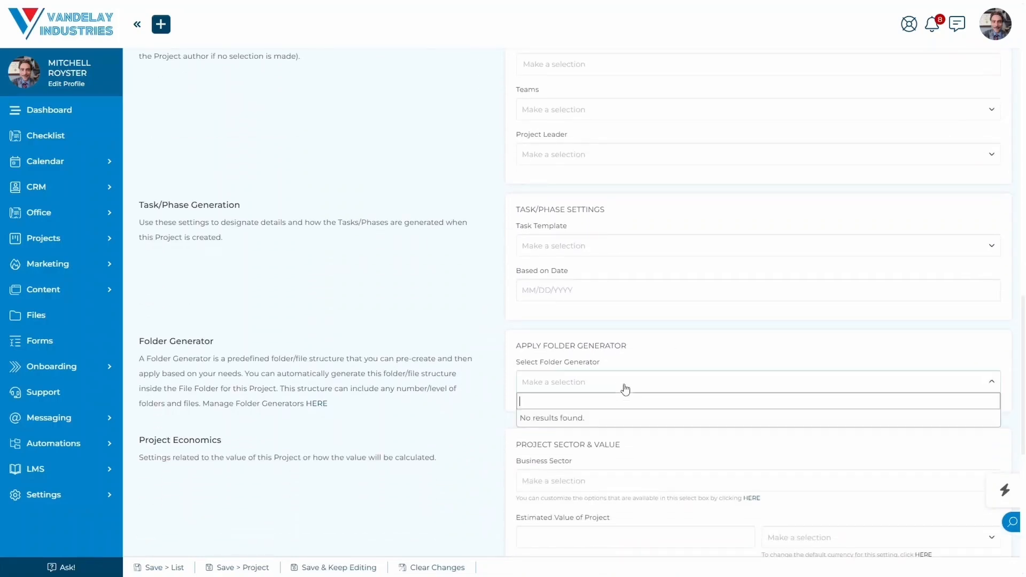
left_click(483, 399)
scroll(481, 401, "down", 3)
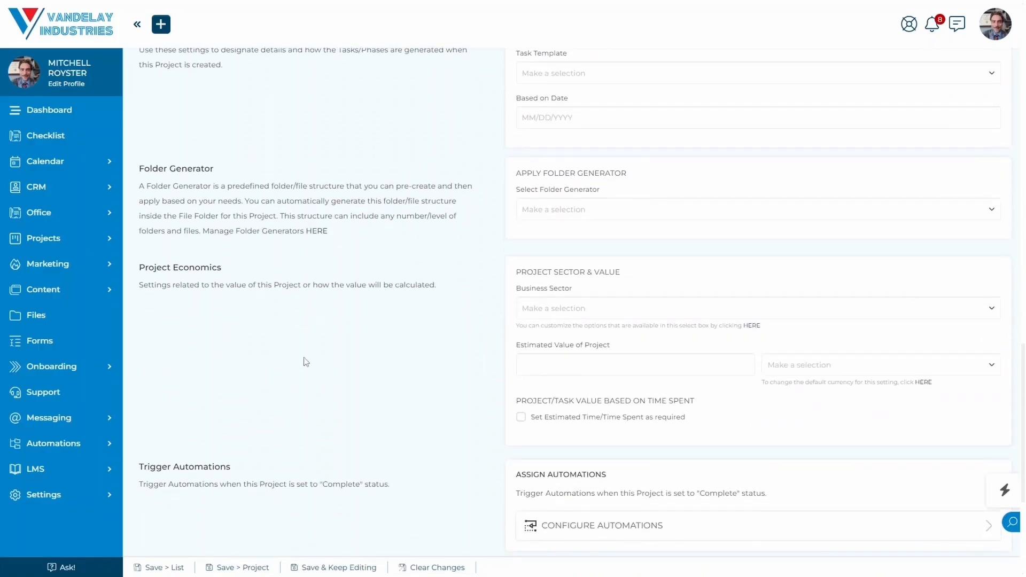
left_click(604, 313)
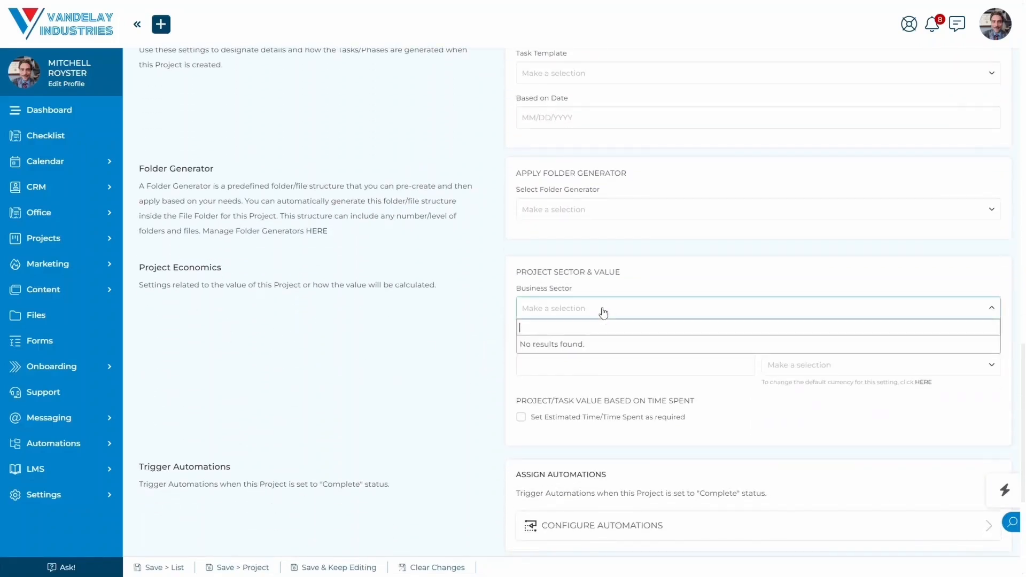
left_click(455, 317)
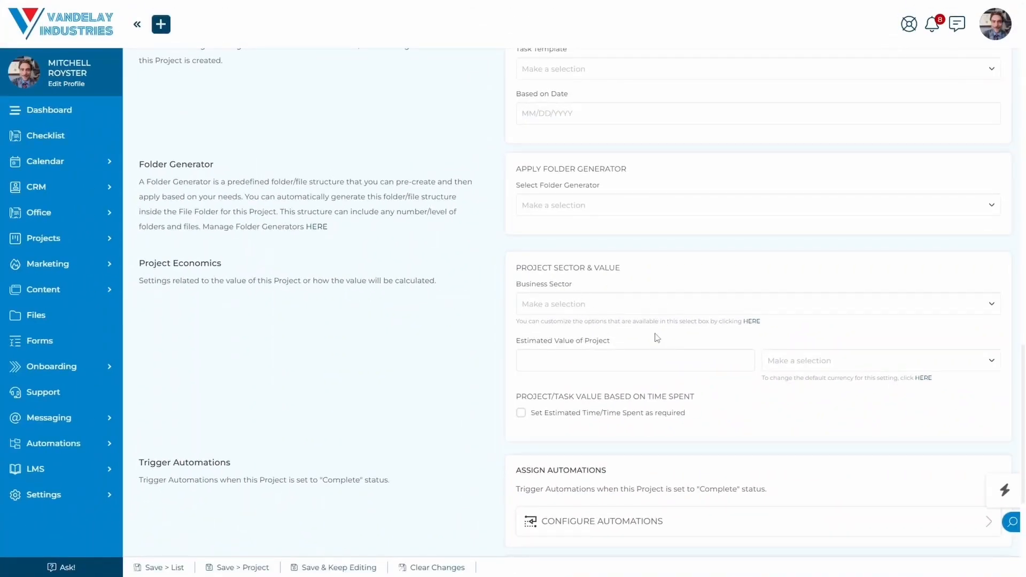
Set the project's estimated value to 10000 in ($) USD and make Estimated Time/Time Spent required.
left_click(616, 361)
type("10000")
left_click(540, 400)
left_click(897, 360)
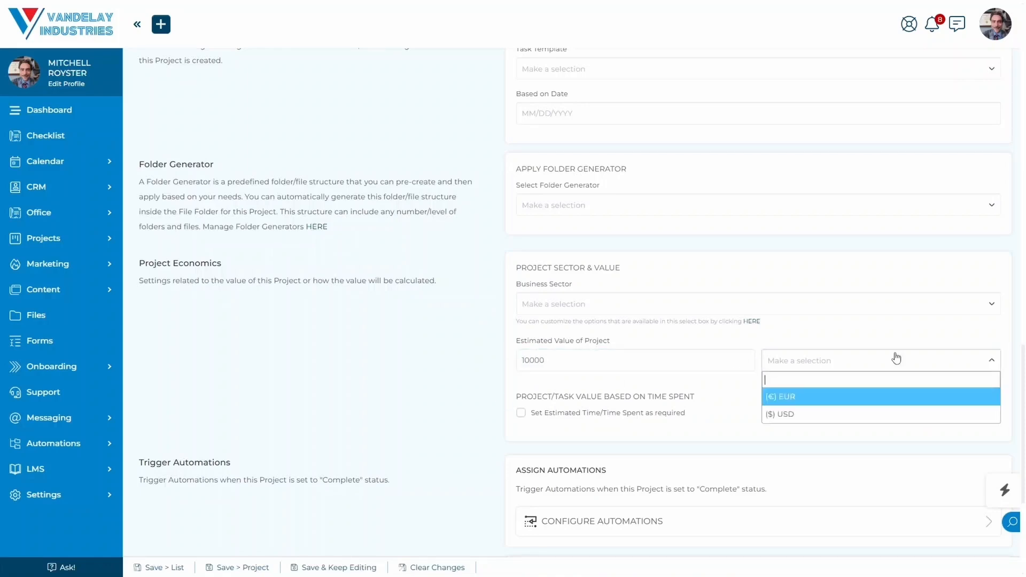
left_click(834, 415)
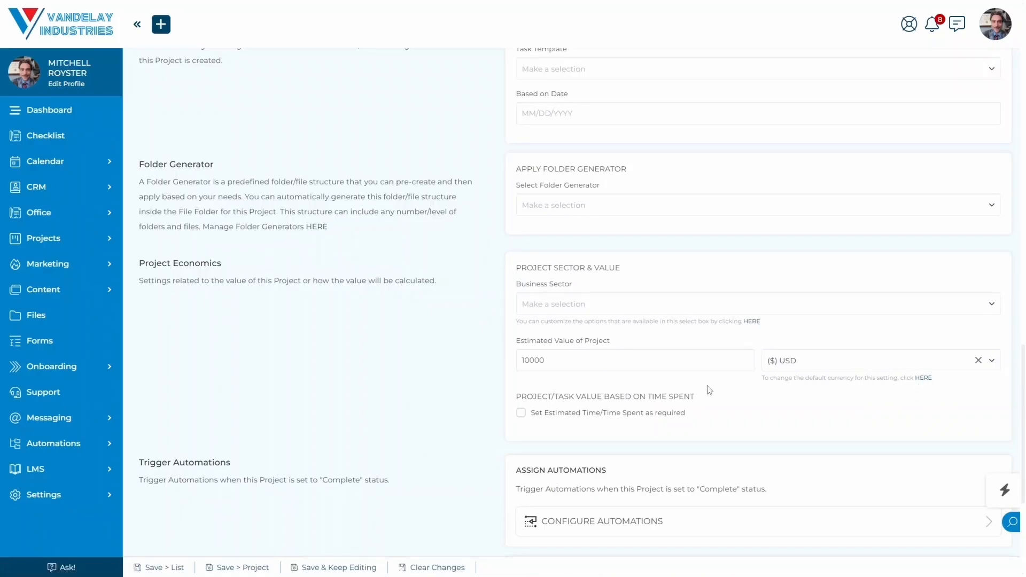
scroll(706, 390, "down", 3)
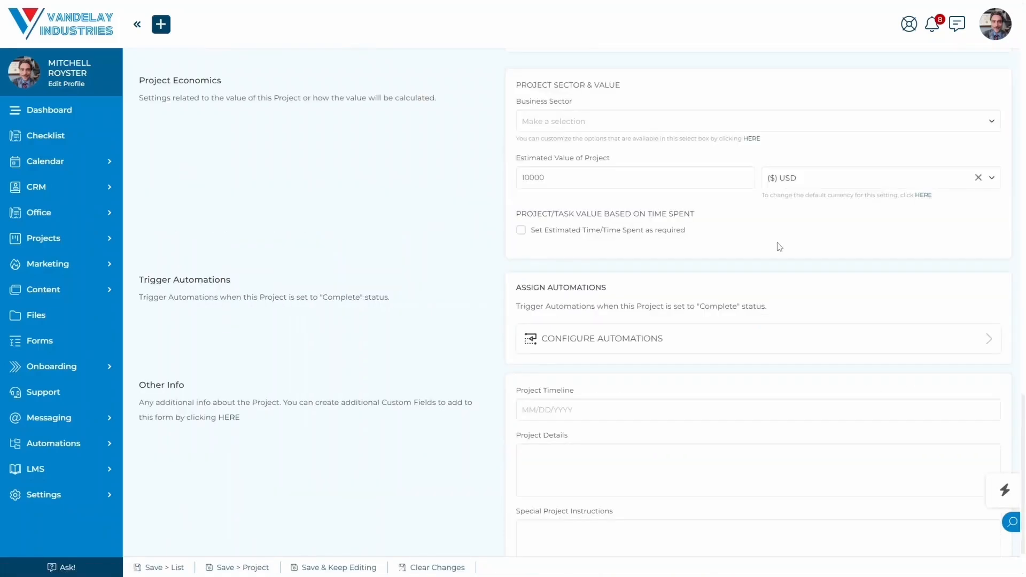
left_click(521, 231)
Look through the automations that can be triggered on project completion without adding one.
left_click(729, 340)
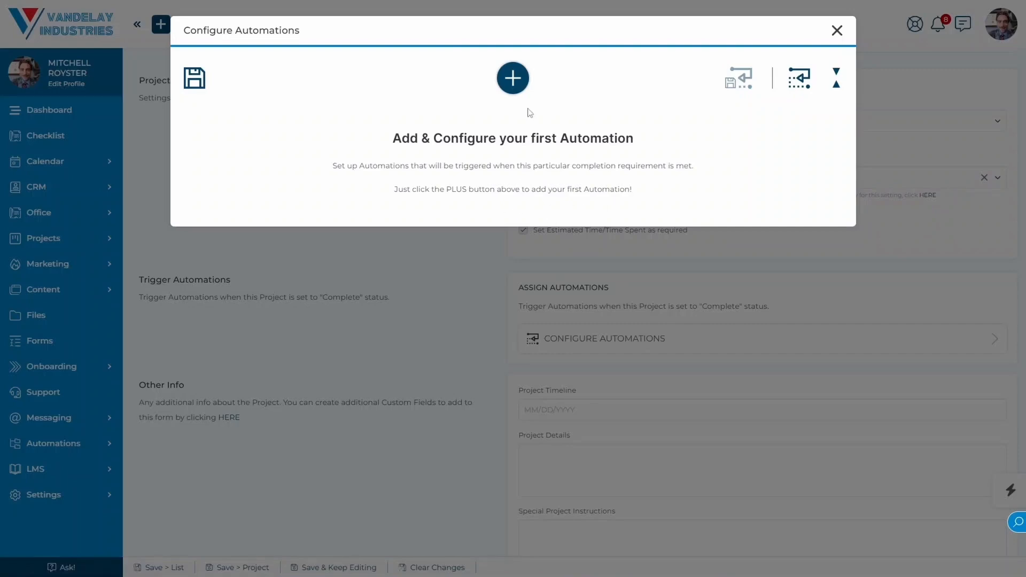
left_click(513, 78)
scroll(488, 204, "down", 2)
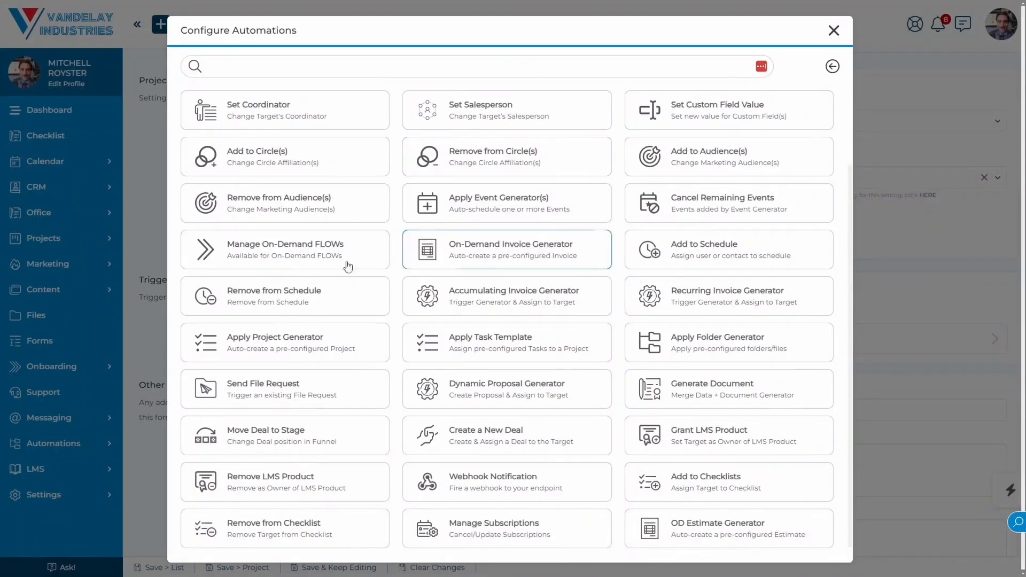
scroll(536, 324, "up", 1)
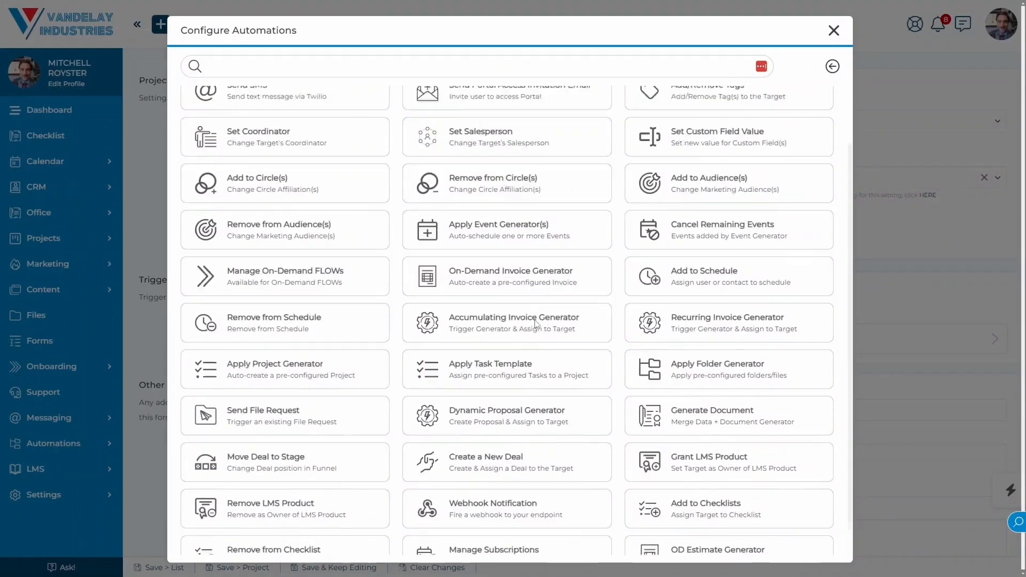
scroll(536, 324, "up", 2)
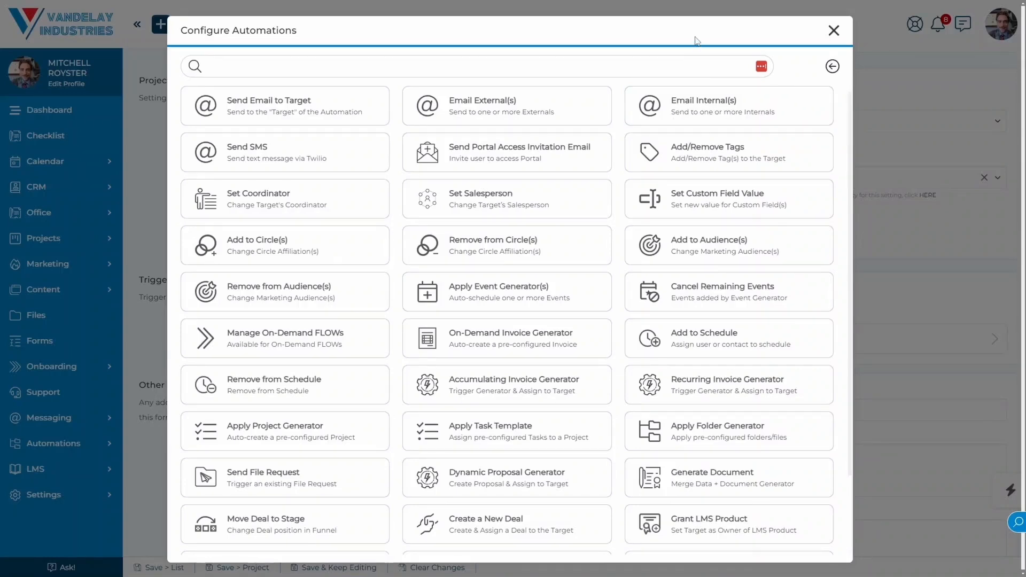
left_click(833, 30)
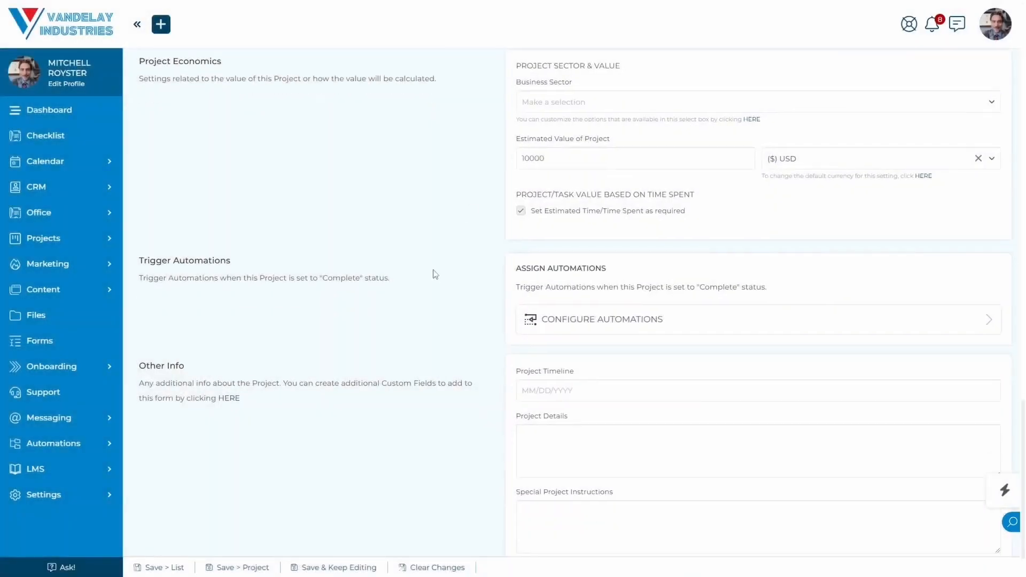
Clear all changes in the Add Project form and return to the project list without saving.
scroll(435, 275, "down", 1)
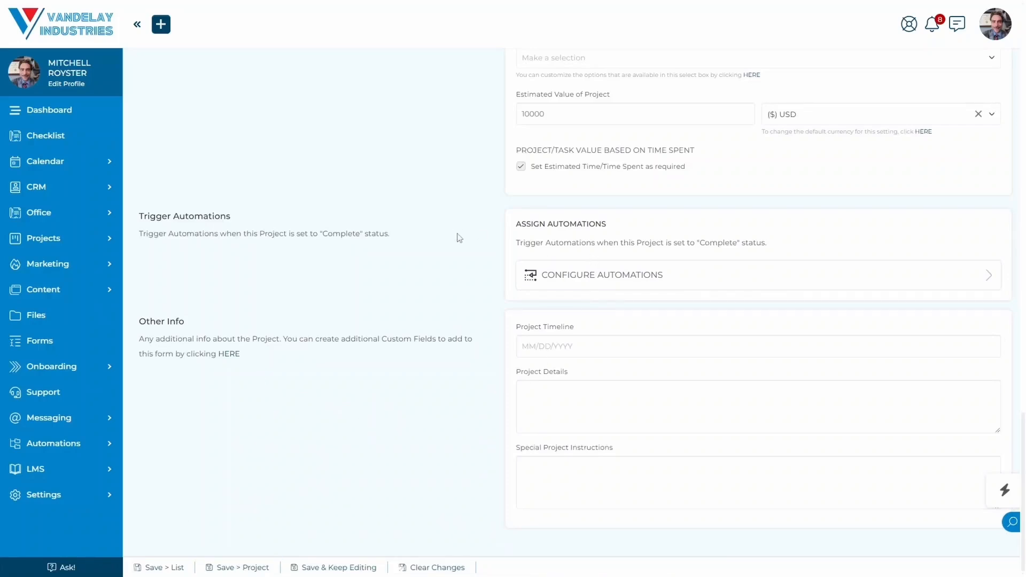
scroll(457, 236, "up", 8)
scroll(459, 238, "down", 8)
scroll(457, 498, "up", 20)
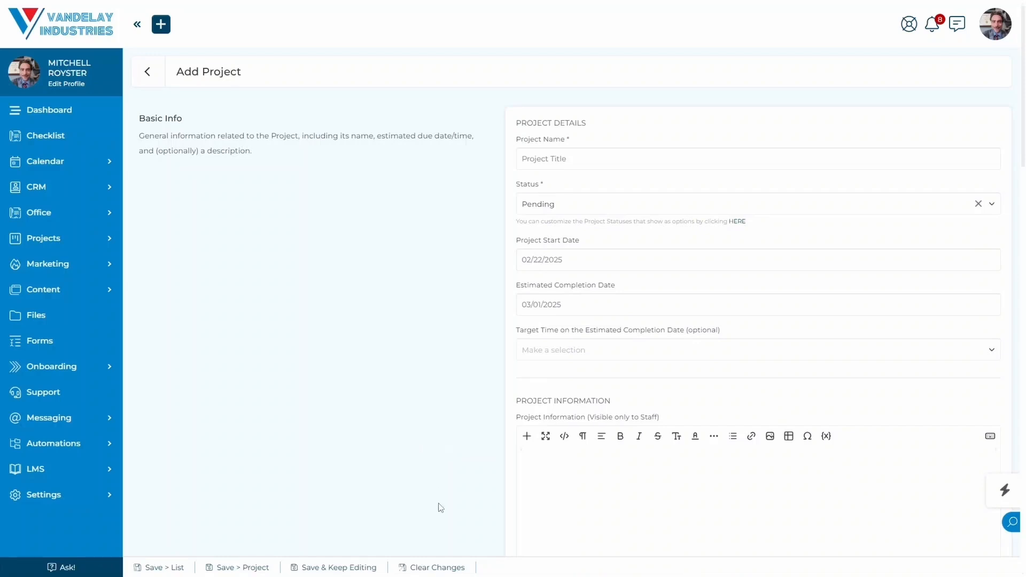
left_click(436, 569)
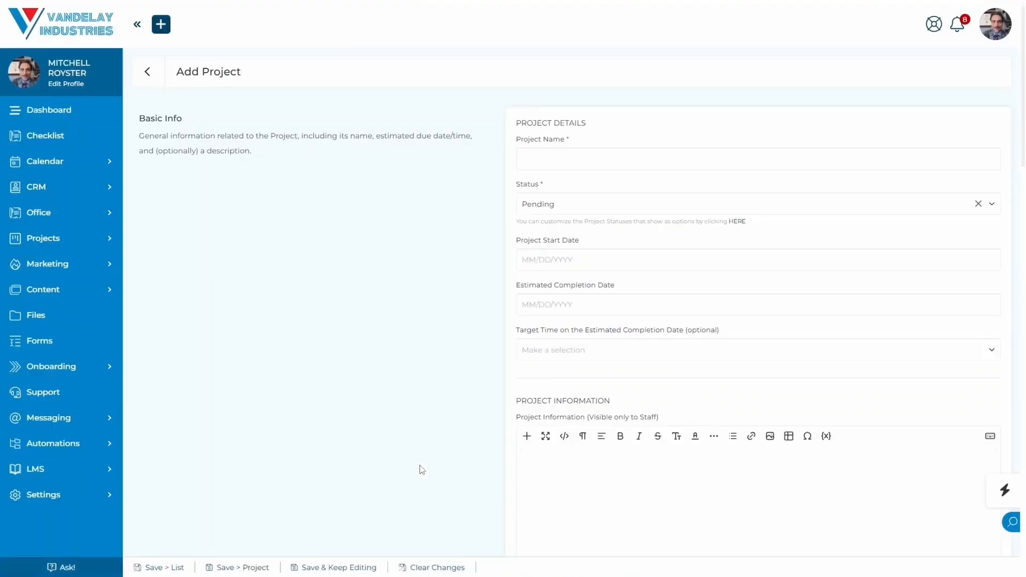
scroll(677, 250, "down", 20)
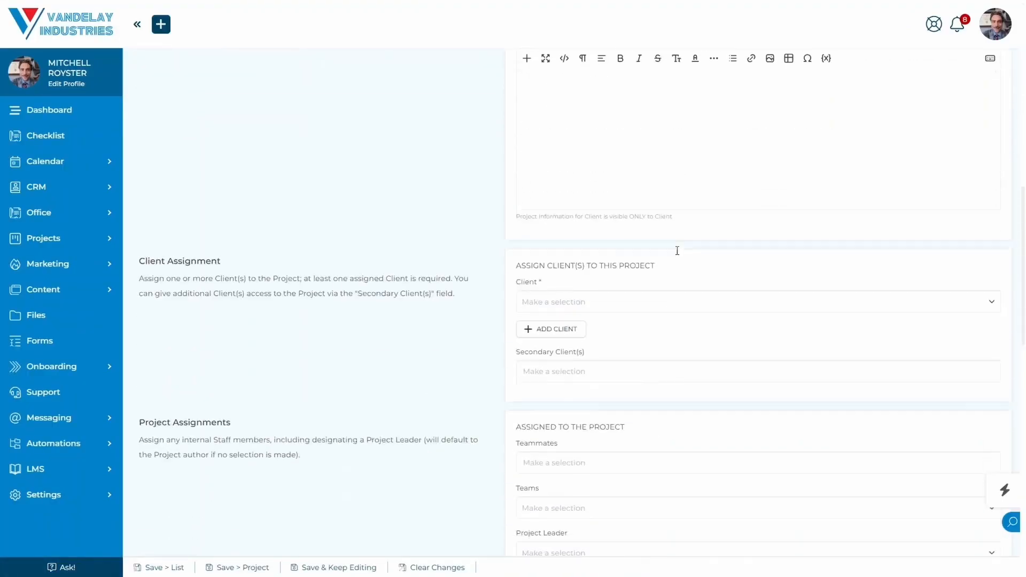
scroll(677, 253, "up", 18)
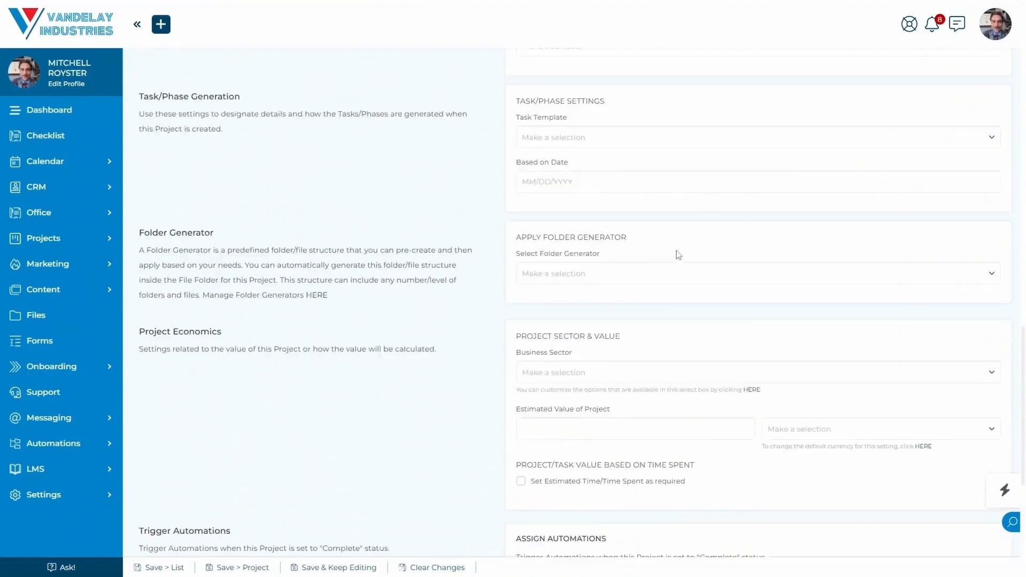
scroll(677, 252, "up", 8)
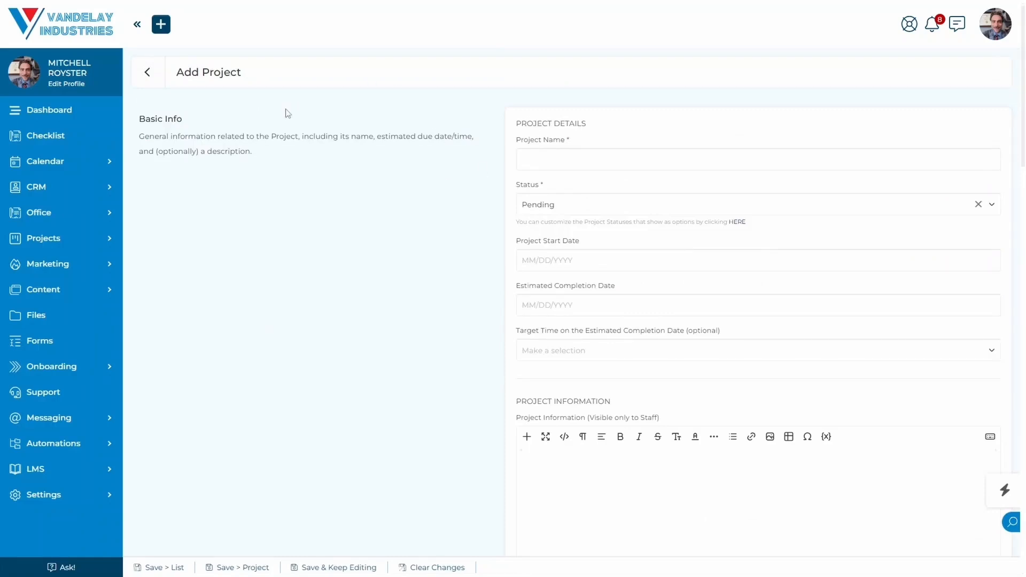
left_click(154, 77)
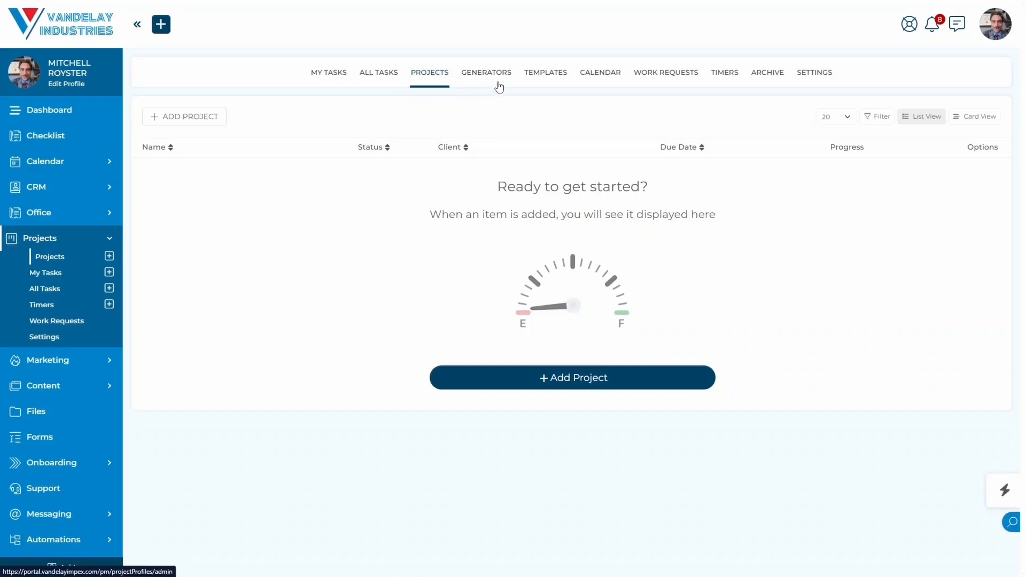
Open the project generators list and examine the actions available for the Example Project generator.
left_click(490, 77)
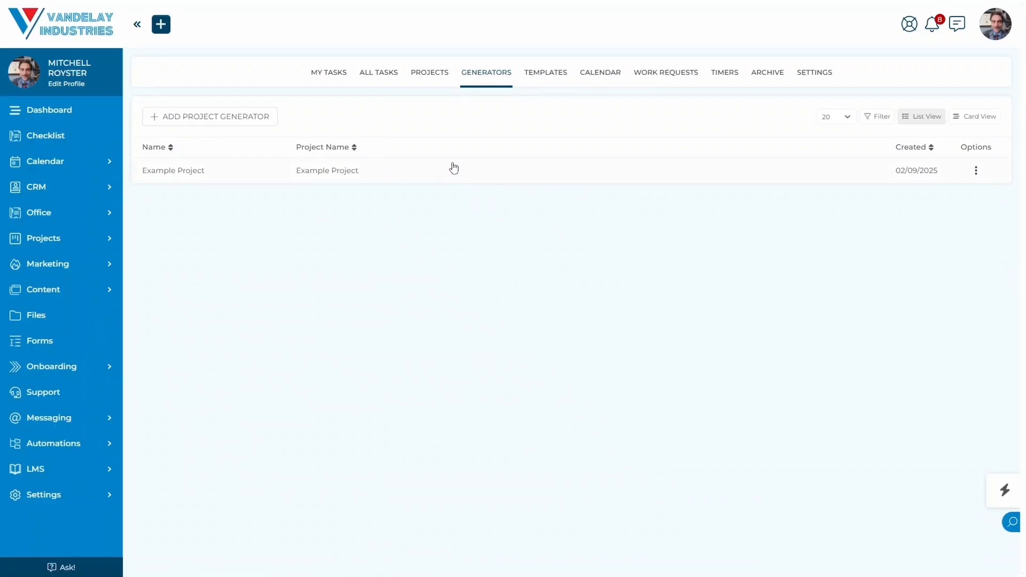
left_click(977, 171)
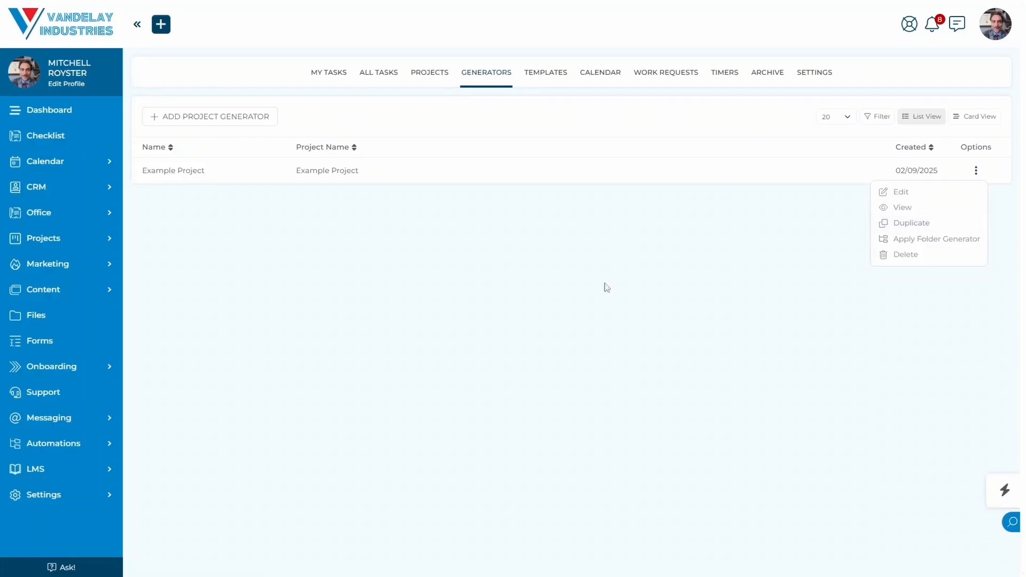
left_click(602, 266)
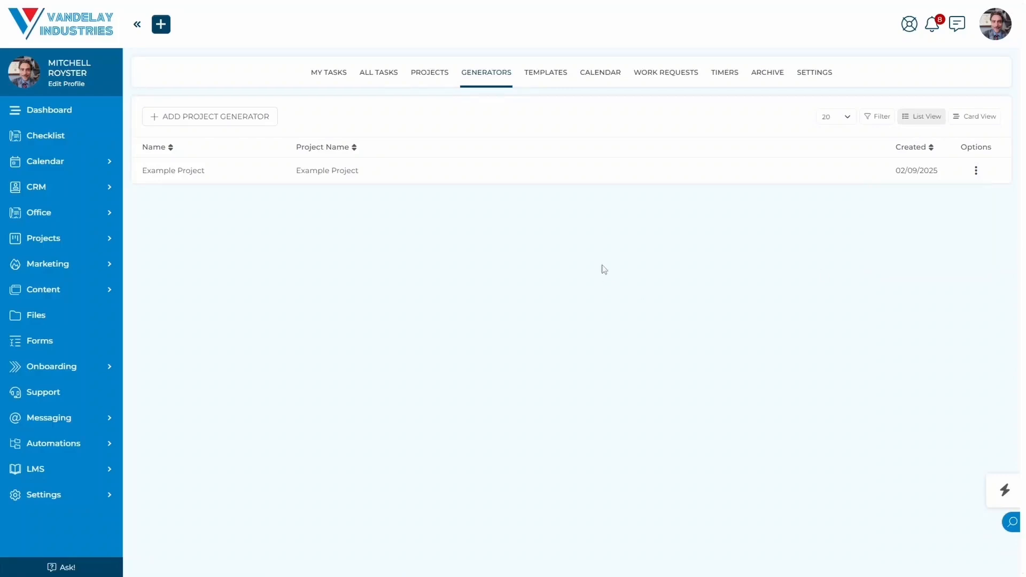
Start a new project generator and name it "New Project Generator".
left_click(235, 123)
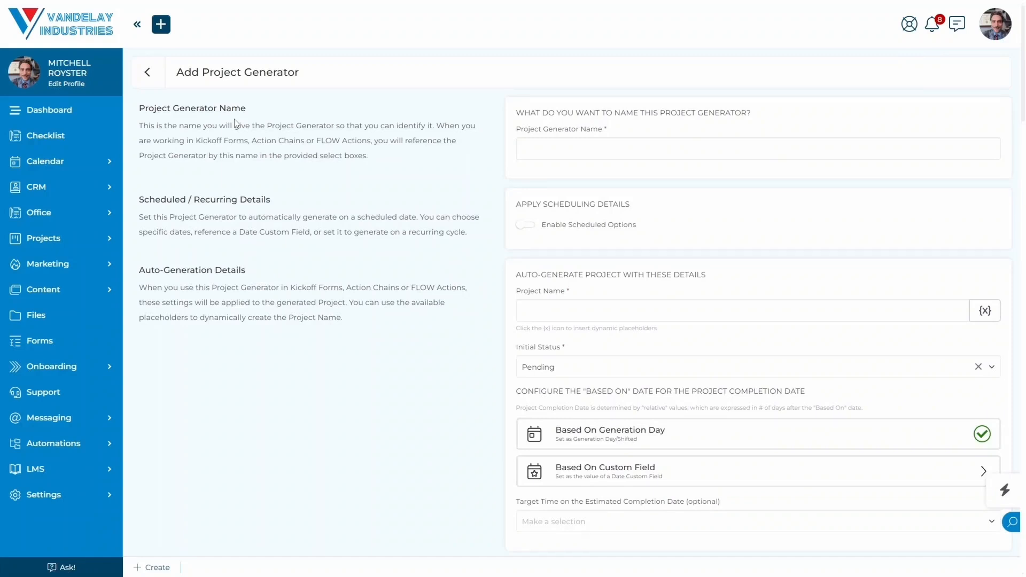
scroll(359, 325, "down", 1)
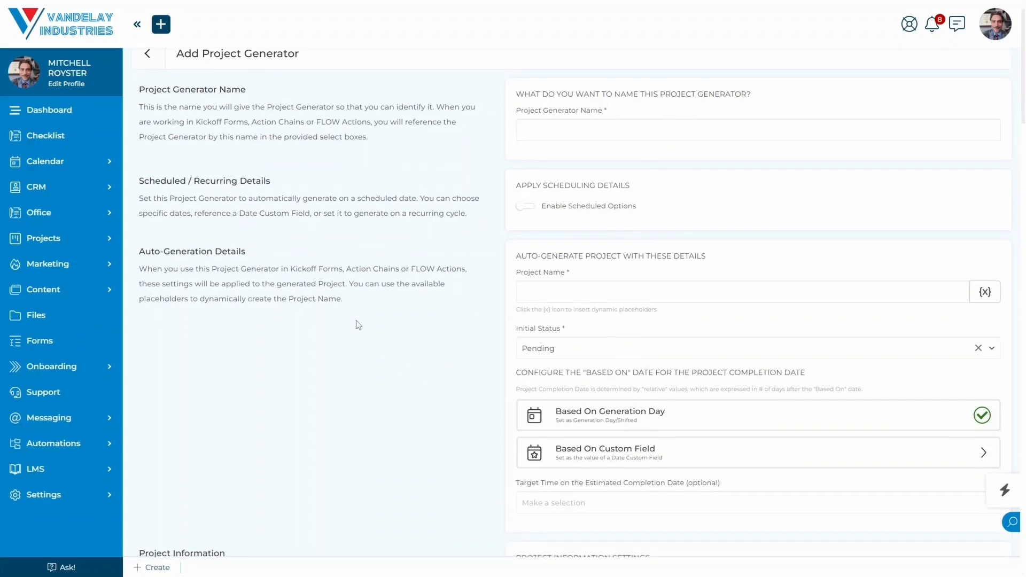
scroll(358, 325, "up", 1)
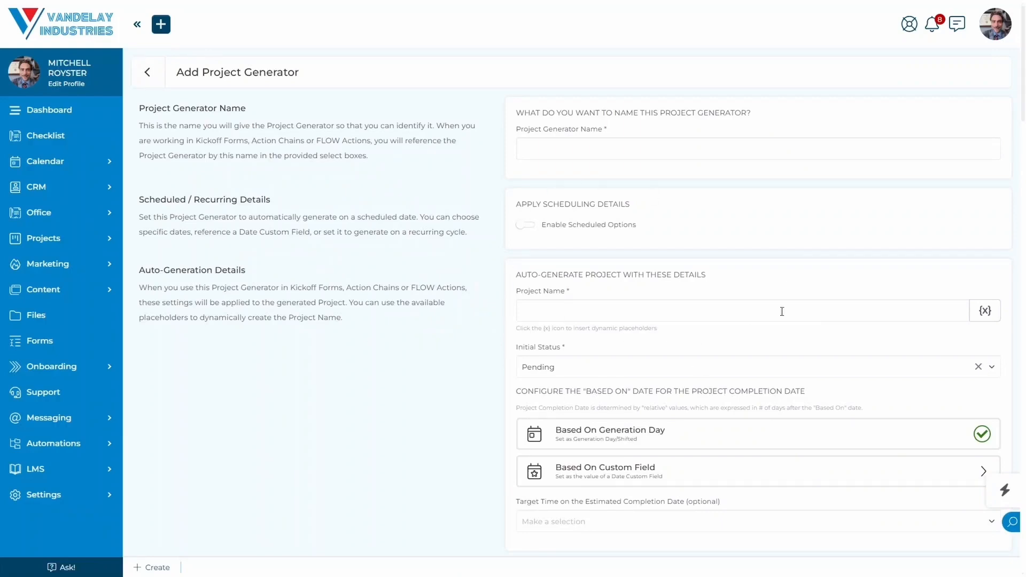
left_click(623, 158)
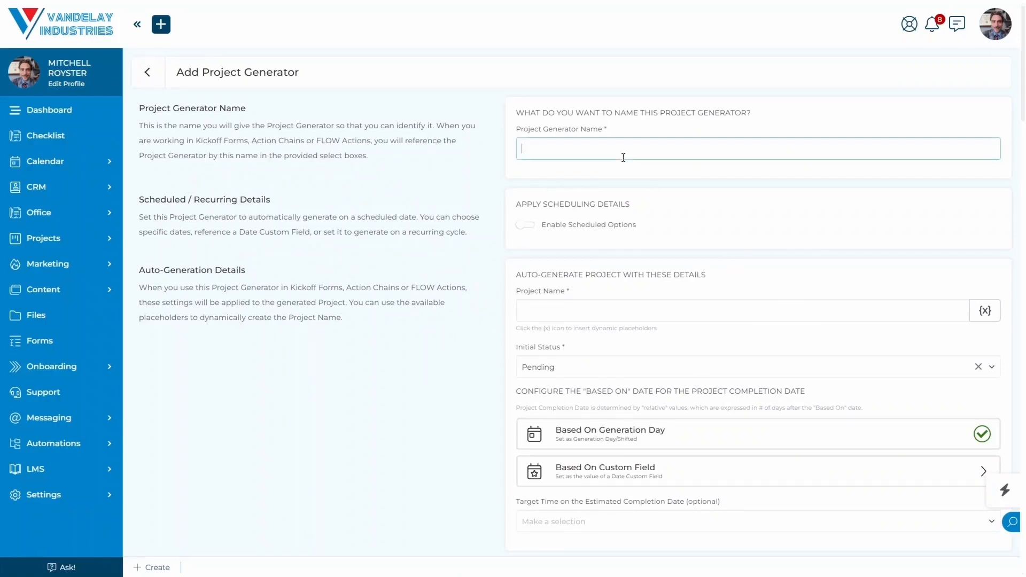
type("New Project Generatoretor")
left_click(365, 262)
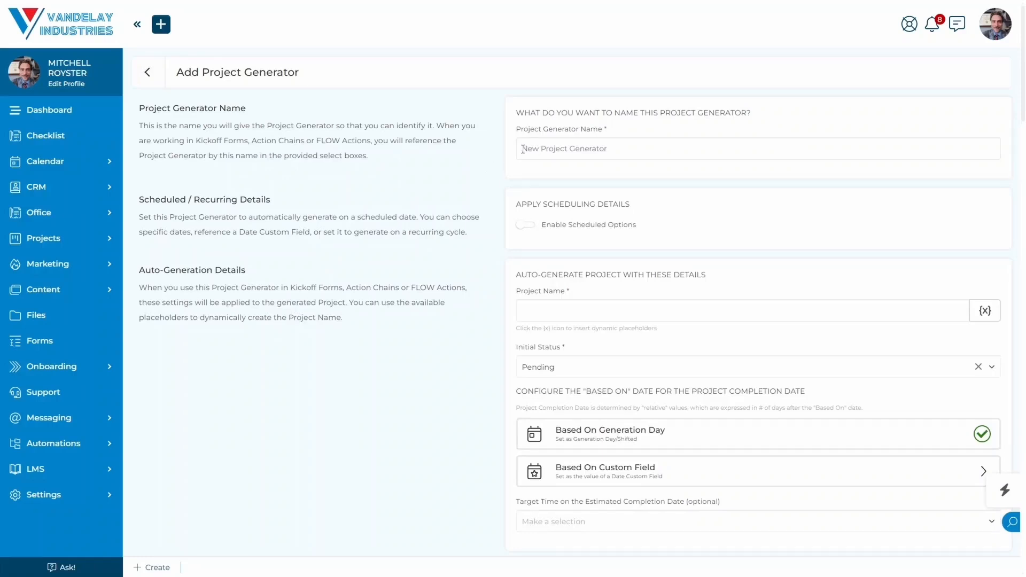
left_click_drag(526, 148, 618, 165)
left_click(482, 168)
left_click_drag(632, 145, 517, 152)
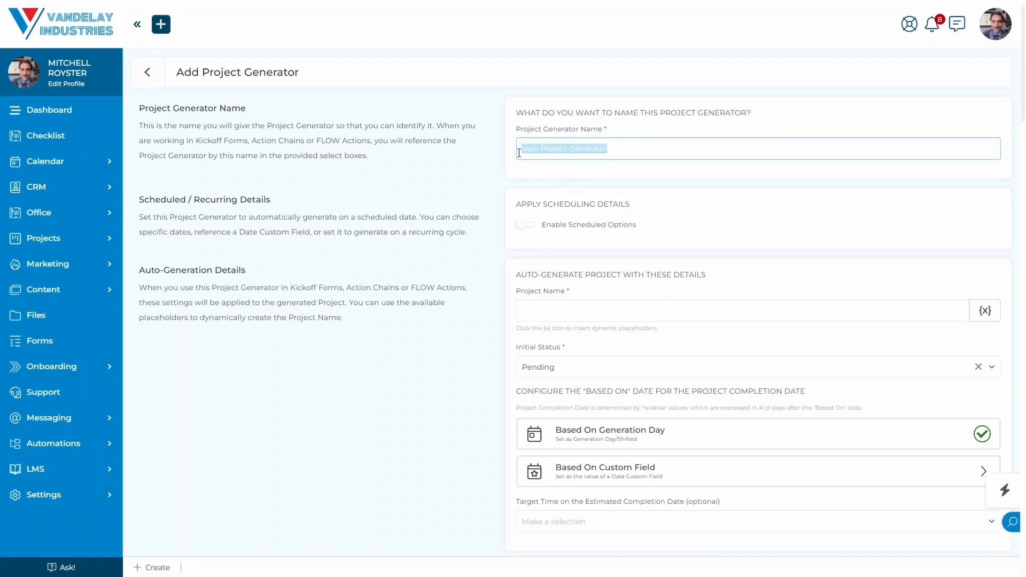
left_click(483, 181)
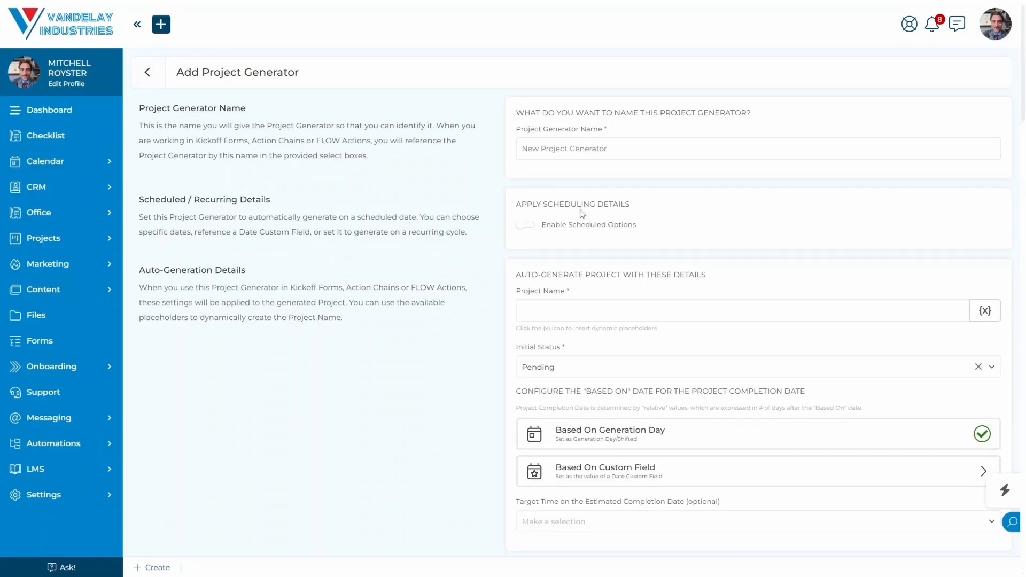
Enable the scheduled options for the project generator and review its recurring, specific-date and custom field settings.
left_click(534, 228)
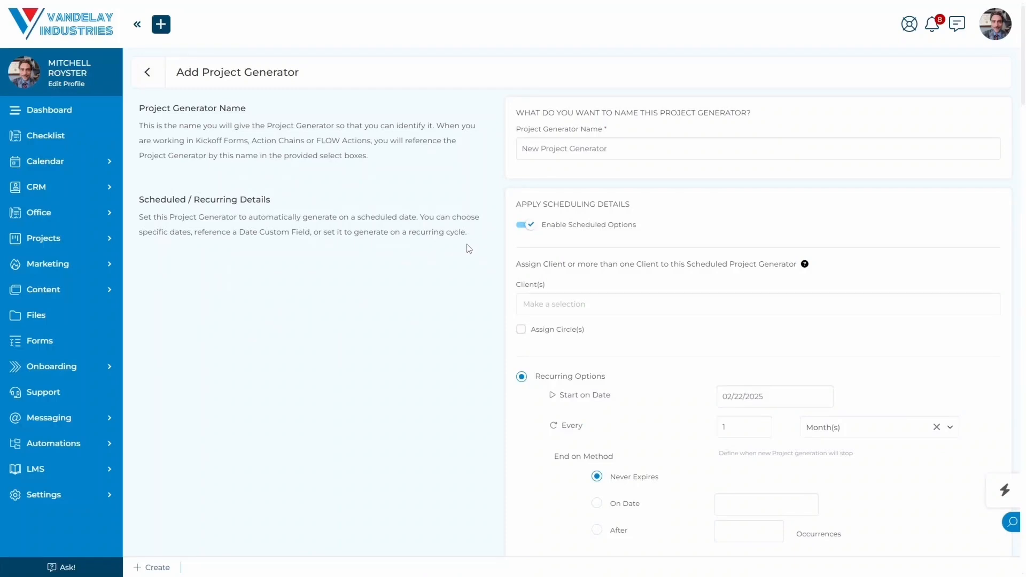
scroll(682, 398, "down", 4)
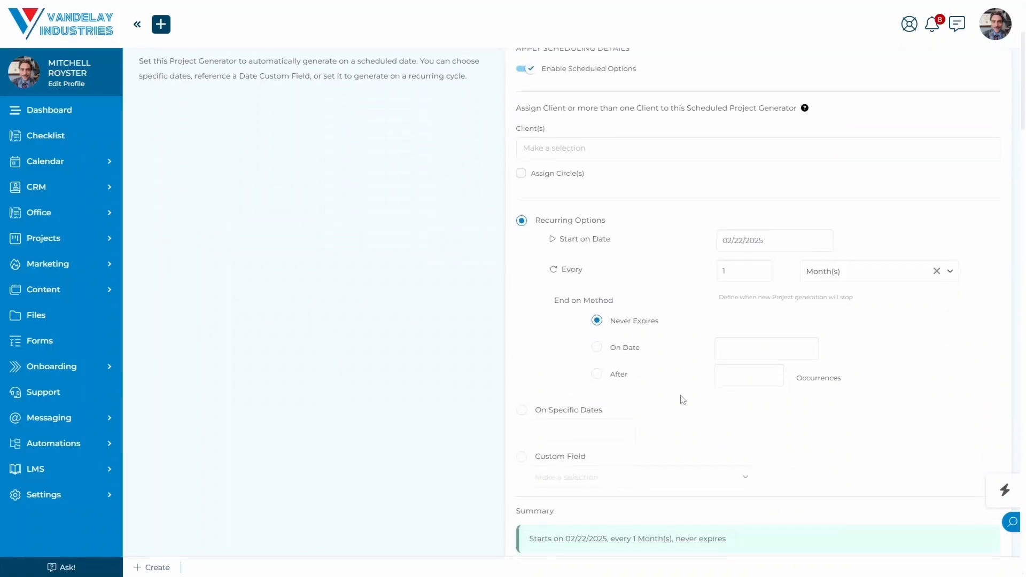
scroll(683, 395, "up", 4)
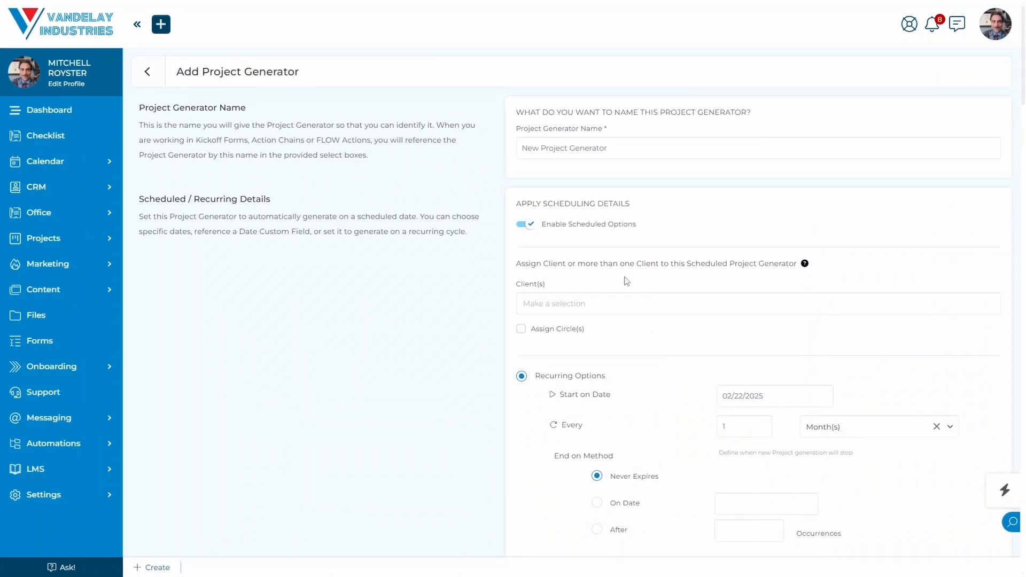
Assign the clients Koppie Kafé, Casa Ricard and SamJo's to the scheduled project generator.
left_click(593, 301)
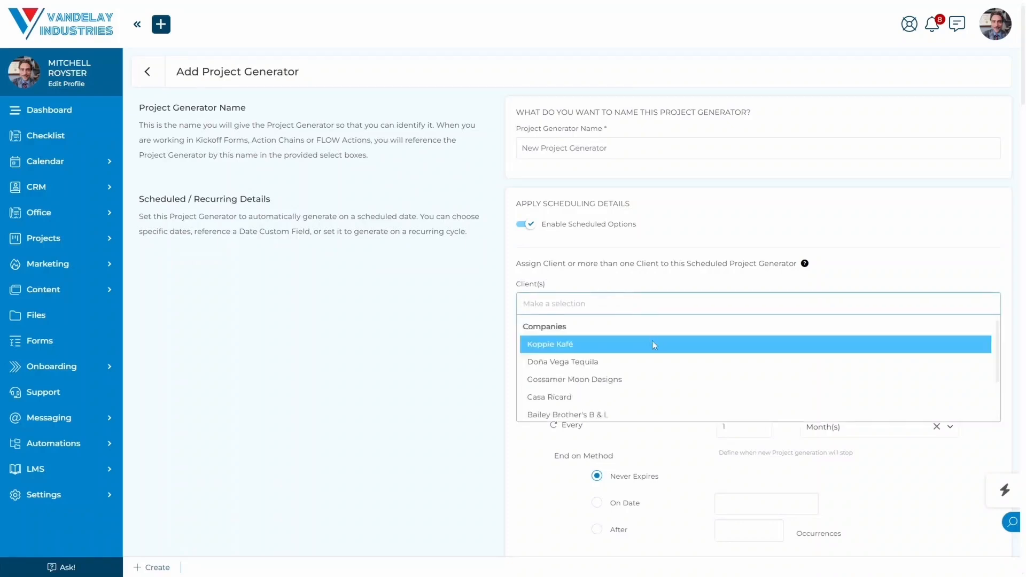
left_click(661, 345)
left_click(672, 312)
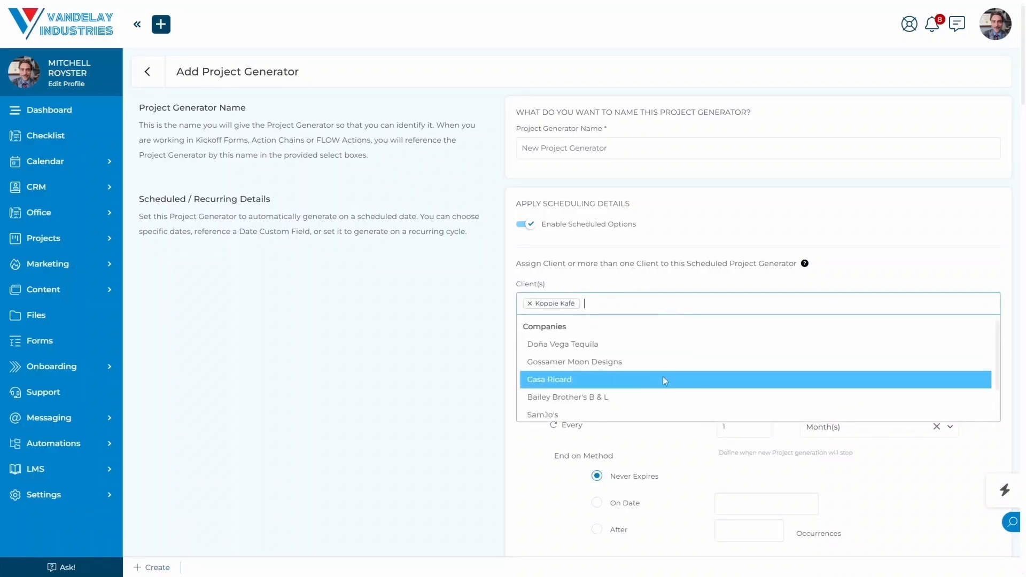
left_click(662, 377)
left_click(726, 304)
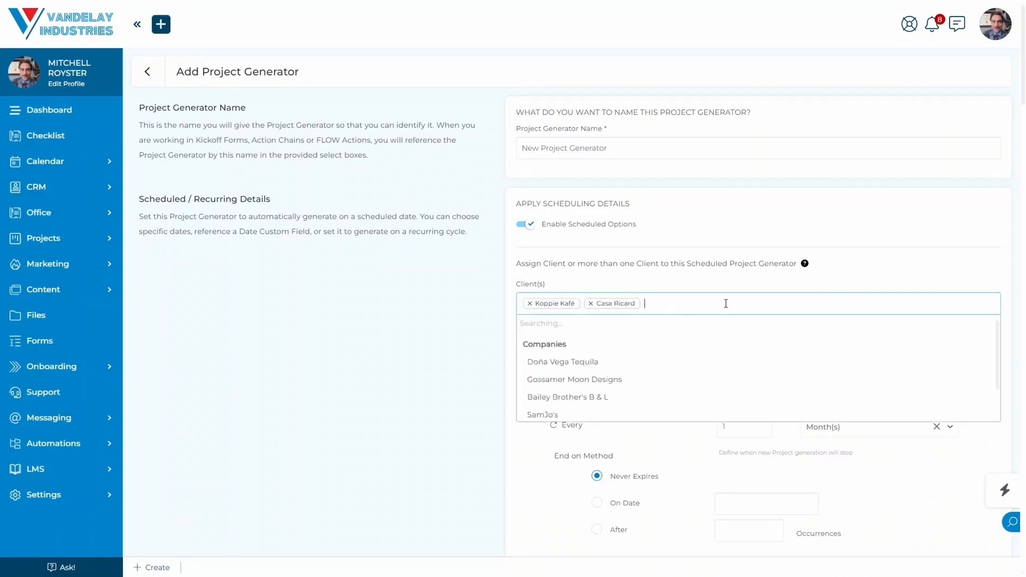
left_click(701, 397)
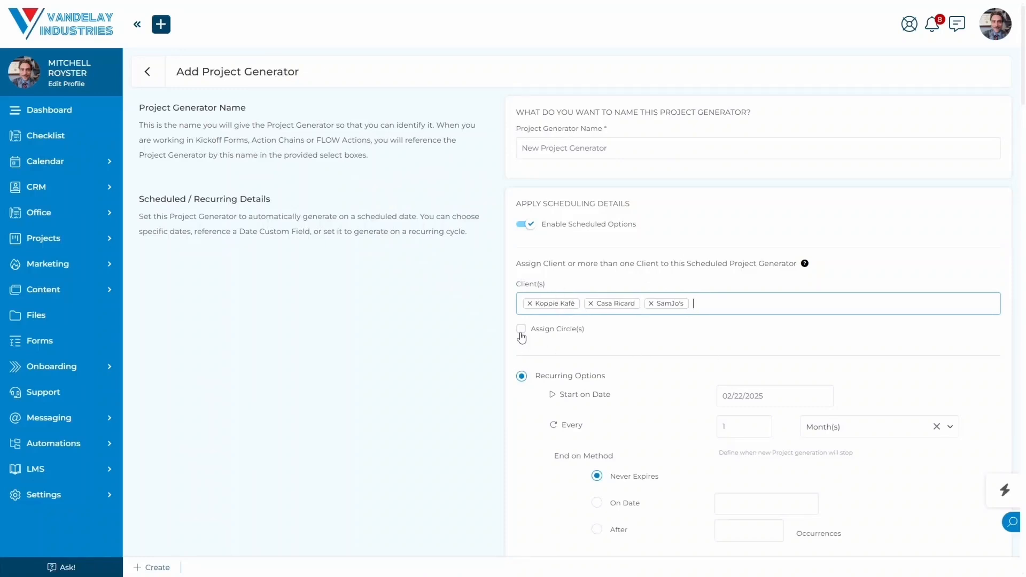
Enable circle assignment for the generator and assign the Quarterly Review Clients circle.
left_click(521, 331)
left_click(565, 374)
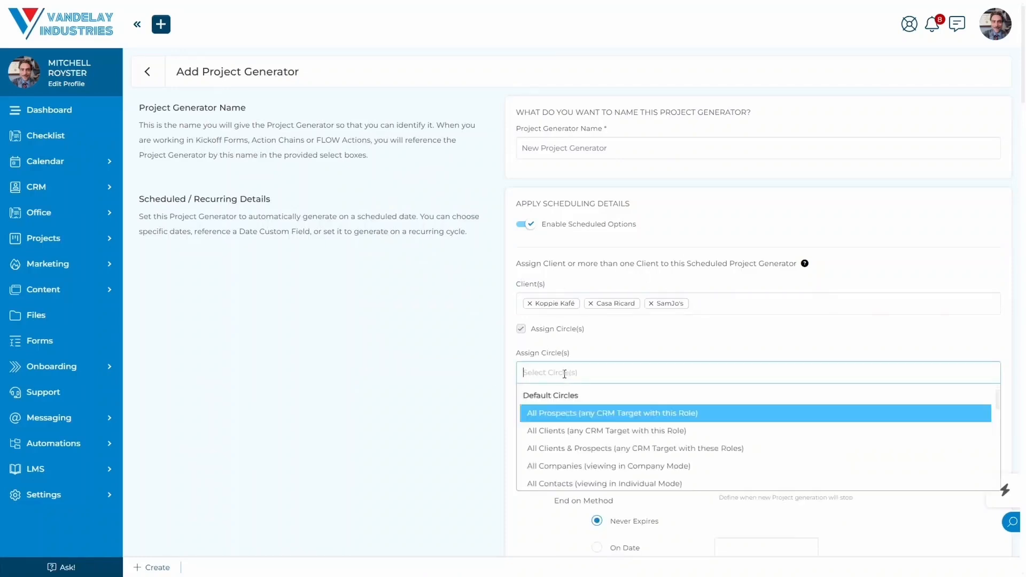
scroll(636, 430, "down", 8)
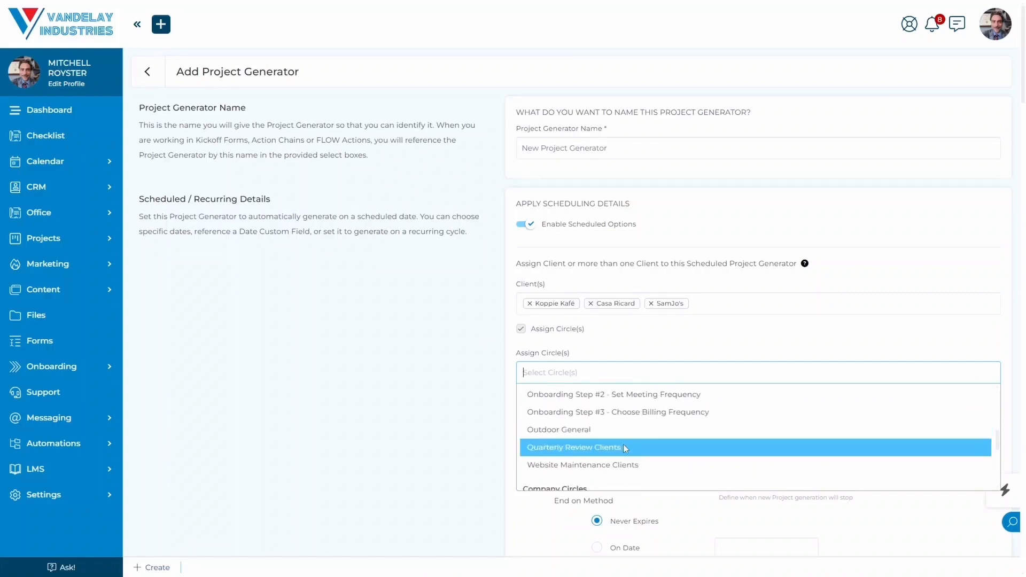
left_click(625, 448)
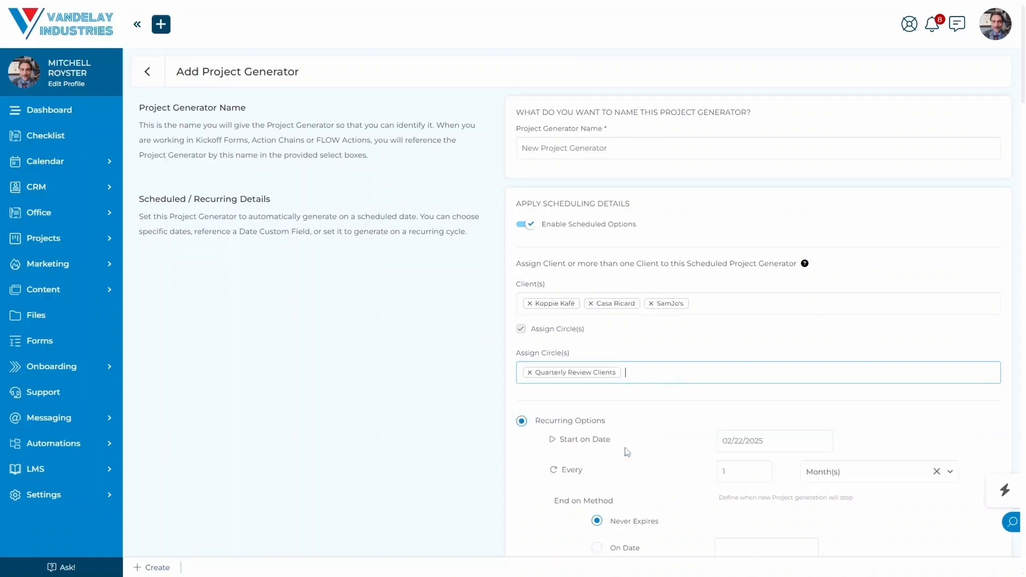
left_click(447, 390)
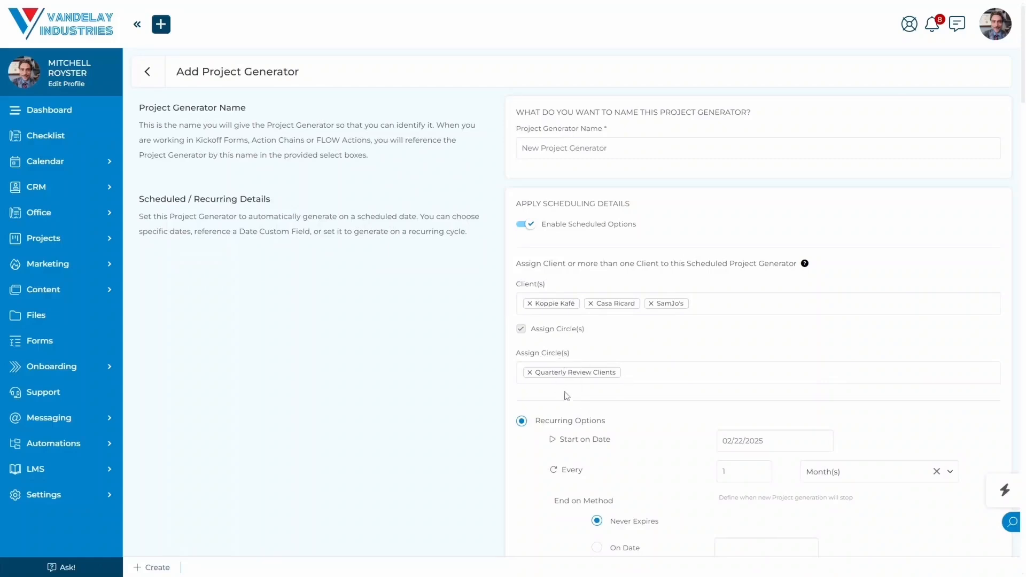
Set the generator's recurring schedule to repeat every 3 months.
scroll(595, 331, "down", 1)
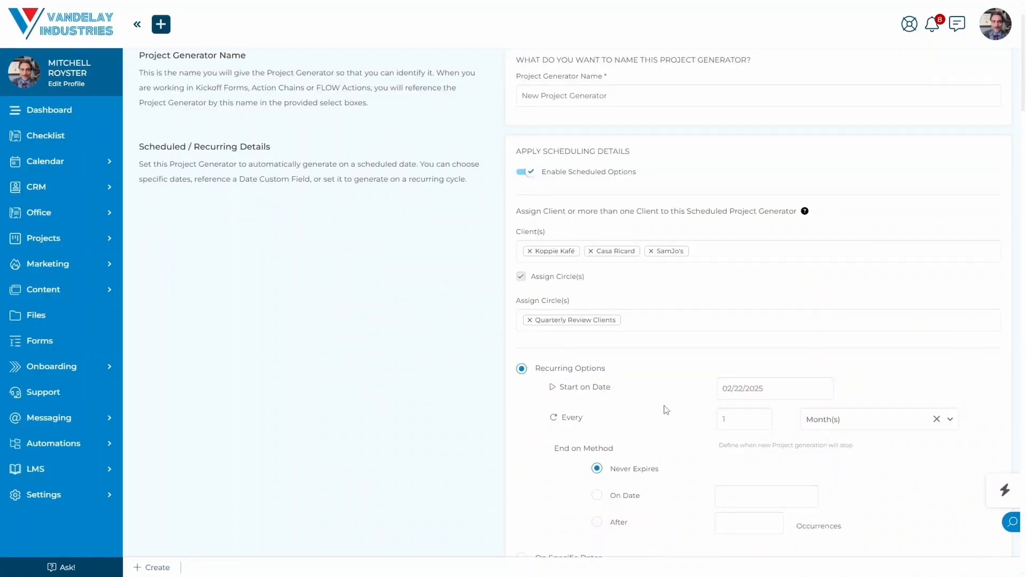
scroll(666, 409, "down", 3)
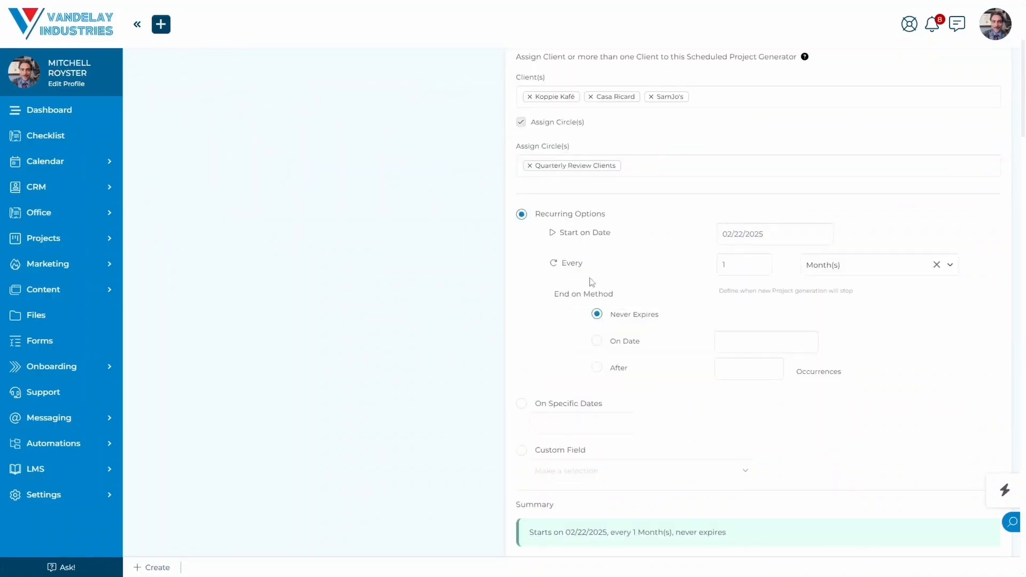
left_click(740, 266)
key("BackSpace")
type("3")
left_click(633, 269)
Switch the schedule to specific dates and add 04/01/2025, 07/01/2025 and 11/01/2025.
left_click(522, 404)
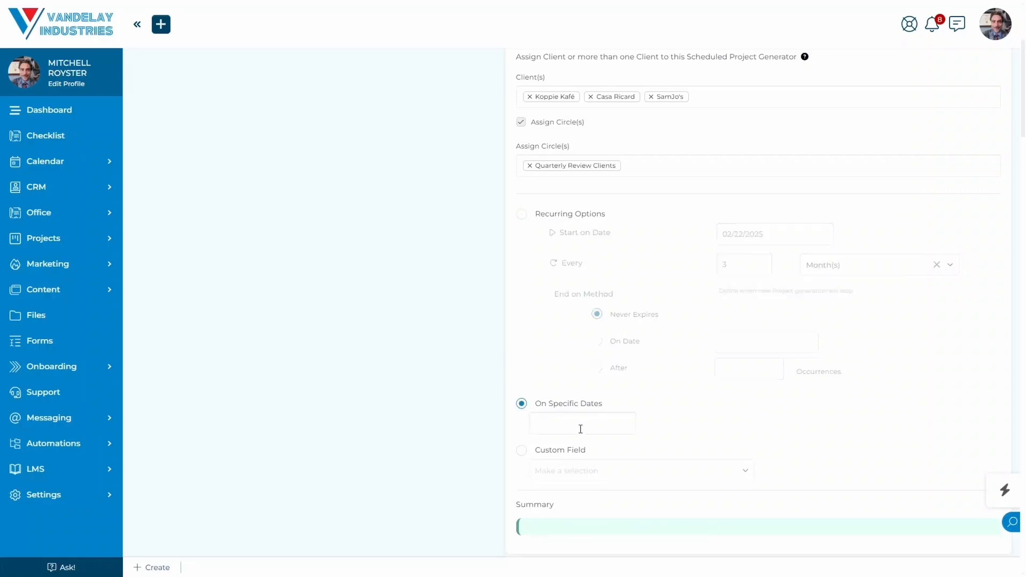
left_click(588, 427)
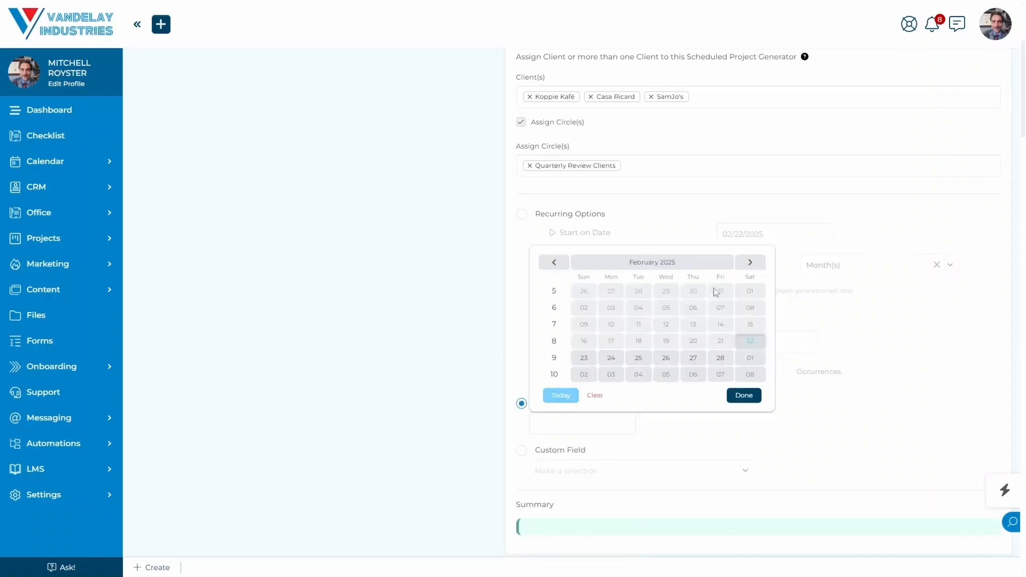
left_click(751, 263)
left_click(752, 264)
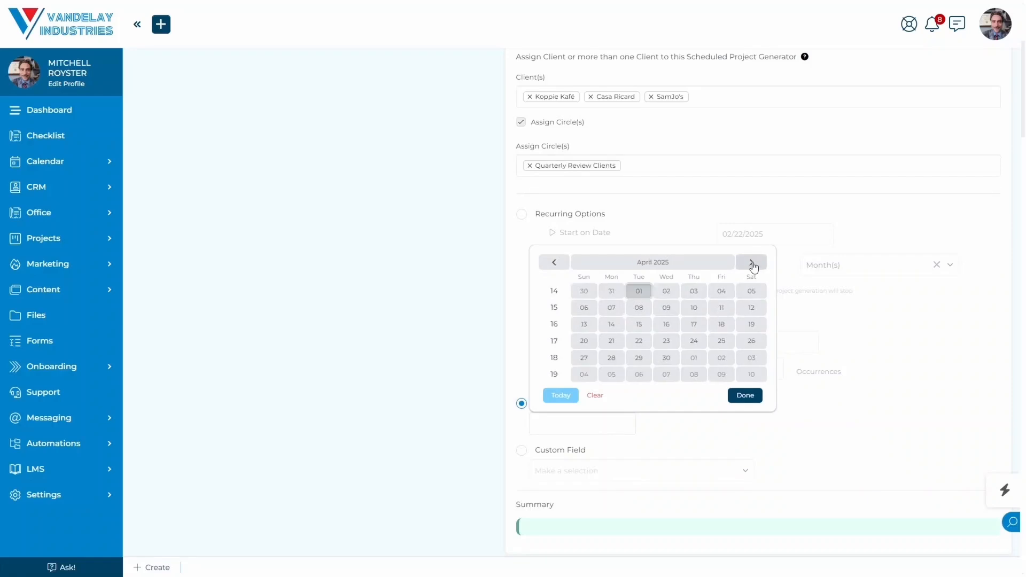
left_click(638, 291)
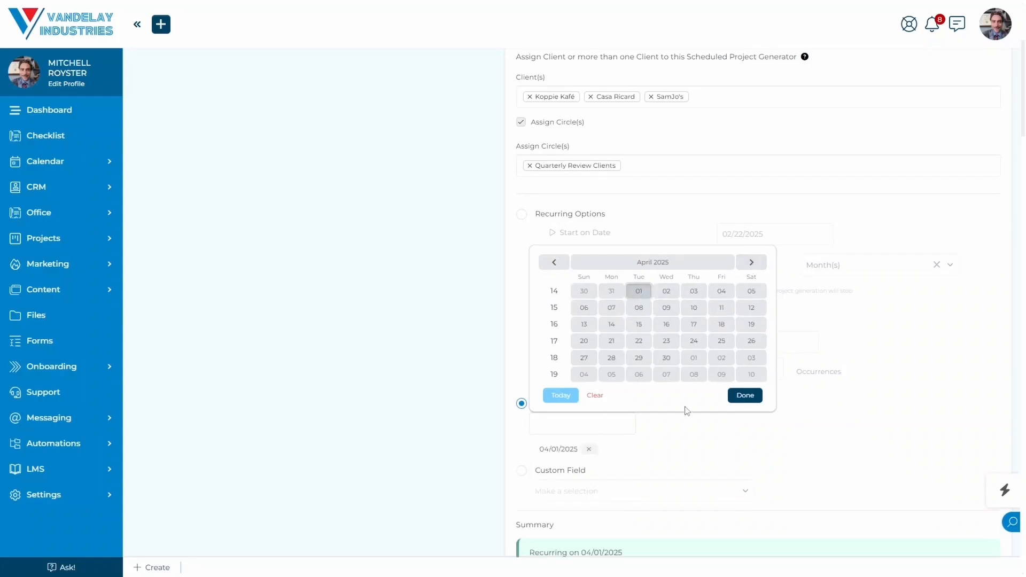
left_click(746, 396)
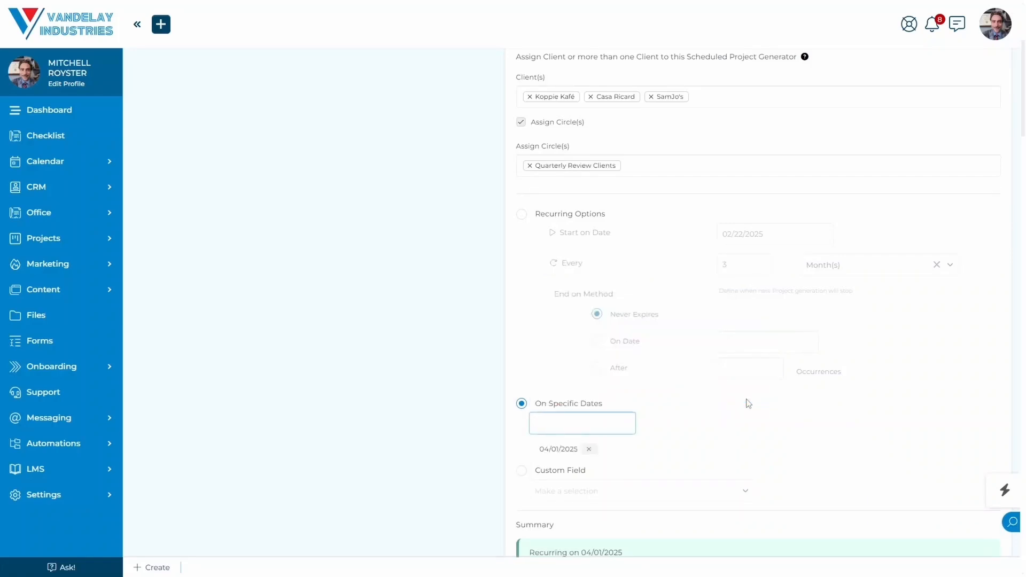
left_click(625, 421)
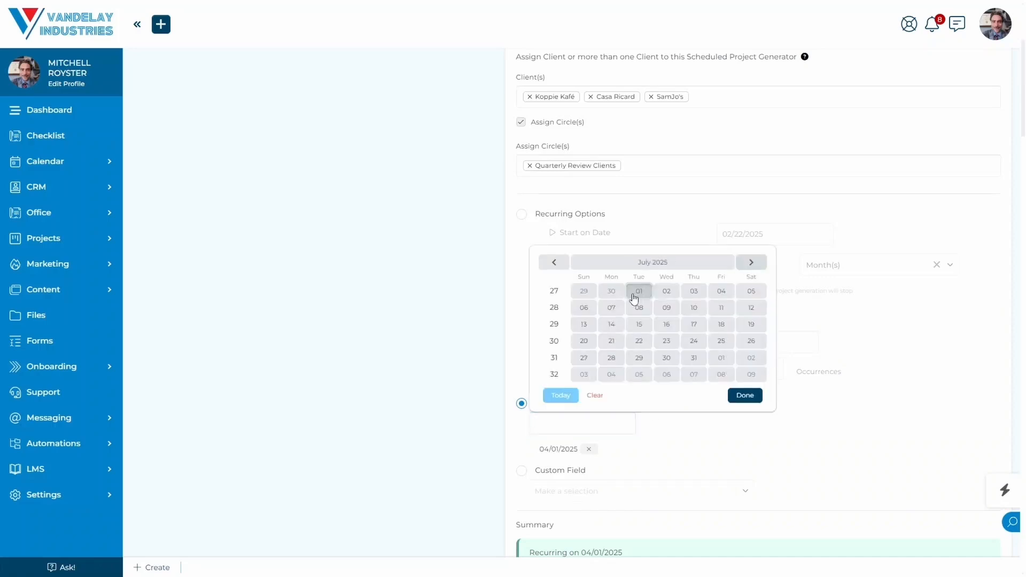
left_click(640, 291)
left_click(730, 398)
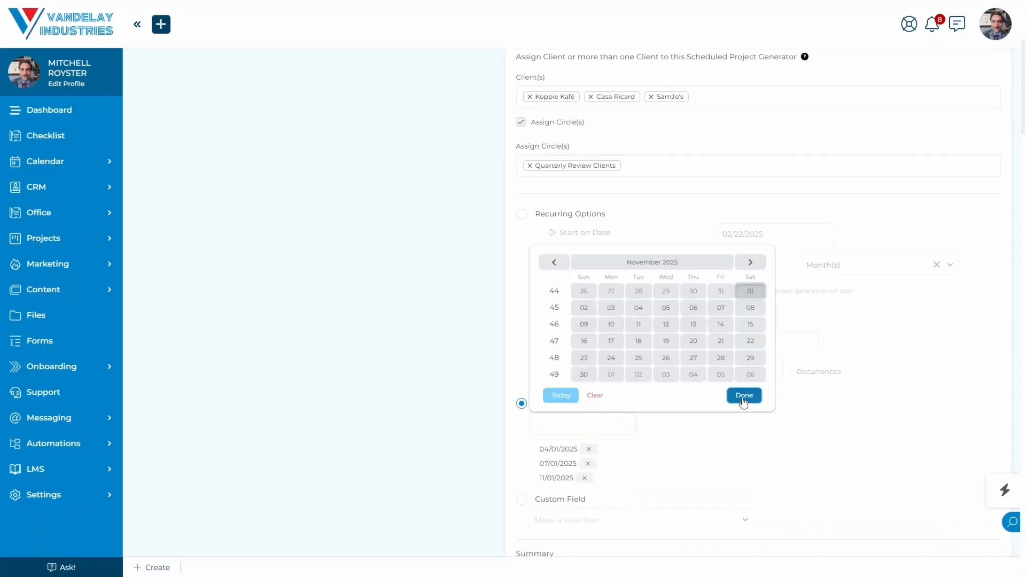
left_click(744, 396)
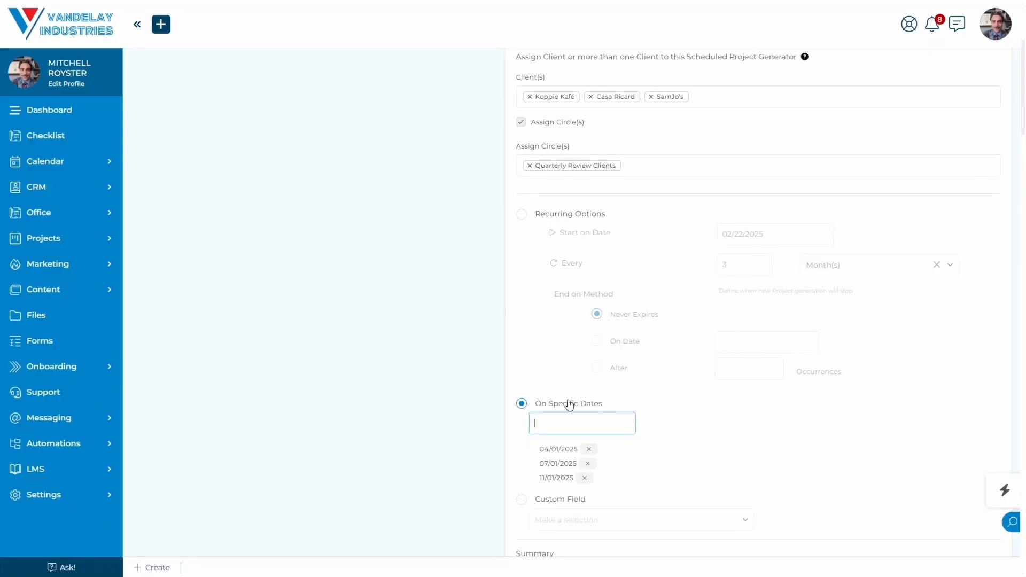
Switch the generator's schedule to the Custom Field option and view the available date fields without choosing one.
scroll(659, 443, "down", 3)
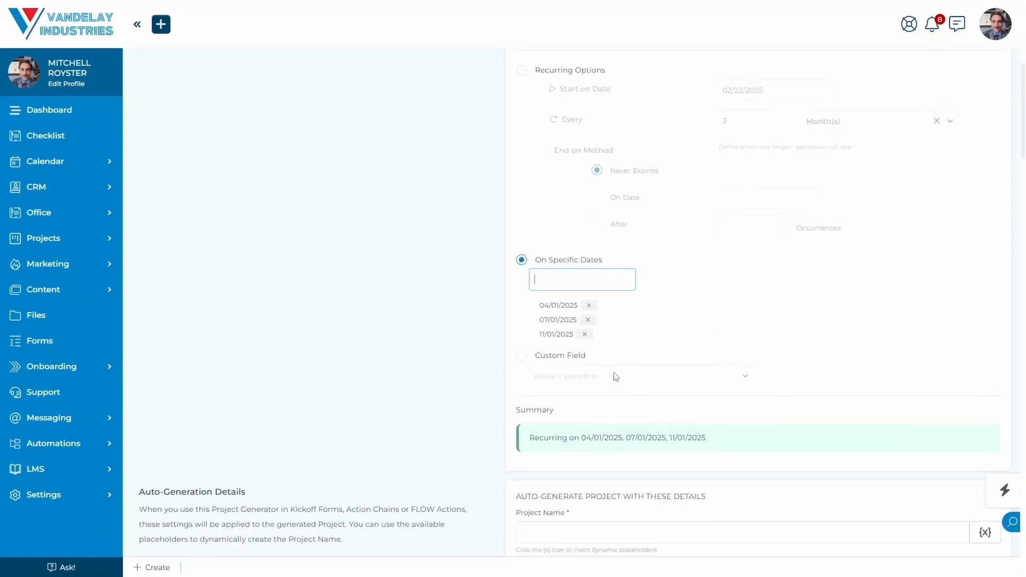
left_click(517, 359)
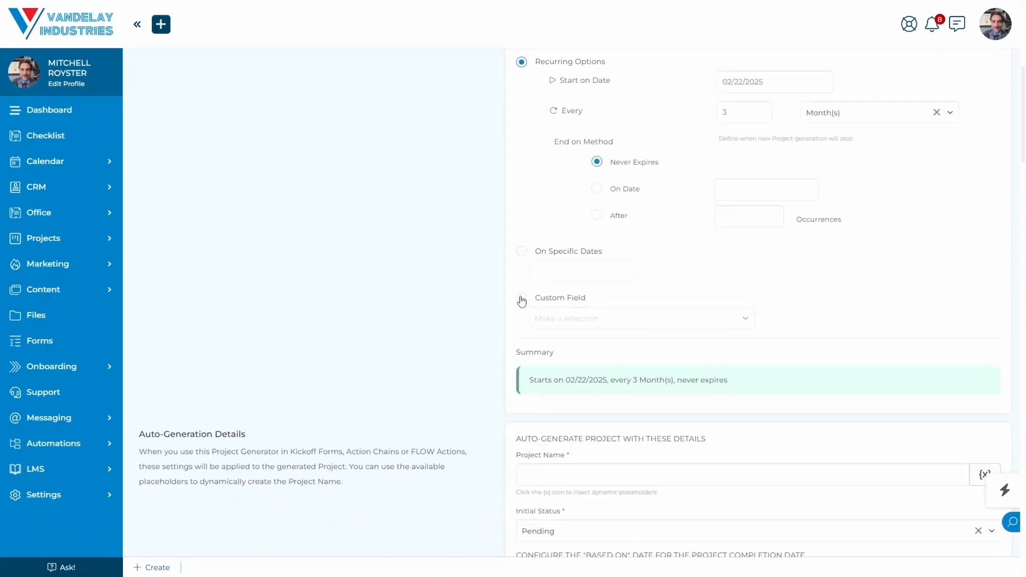
left_click(521, 299)
left_click(615, 326)
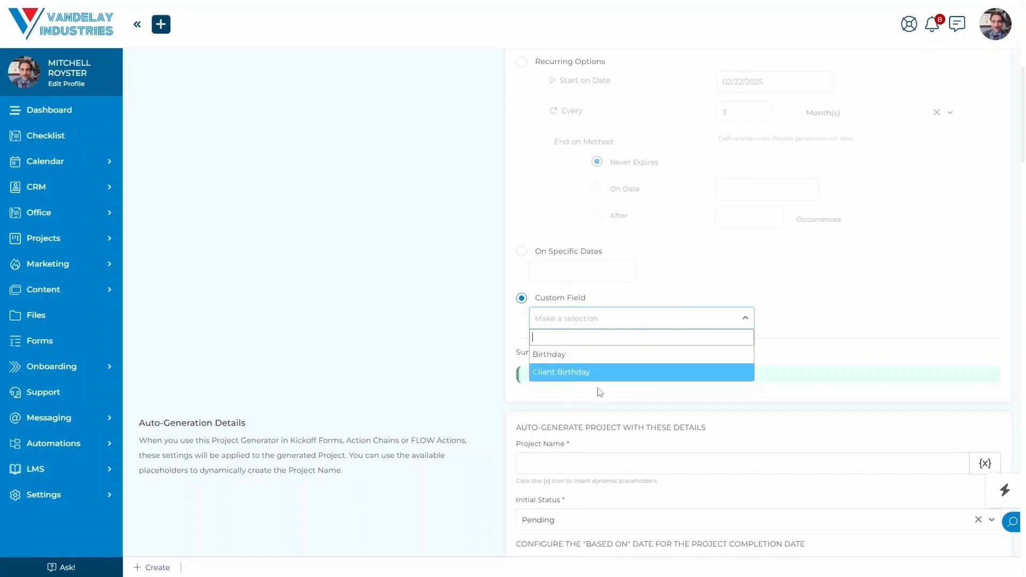
left_click(697, 295)
Enter "New Project | Generated for:" as the auto-generated project's name and open the available placeholders.
scroll(821, 371, "down", 3)
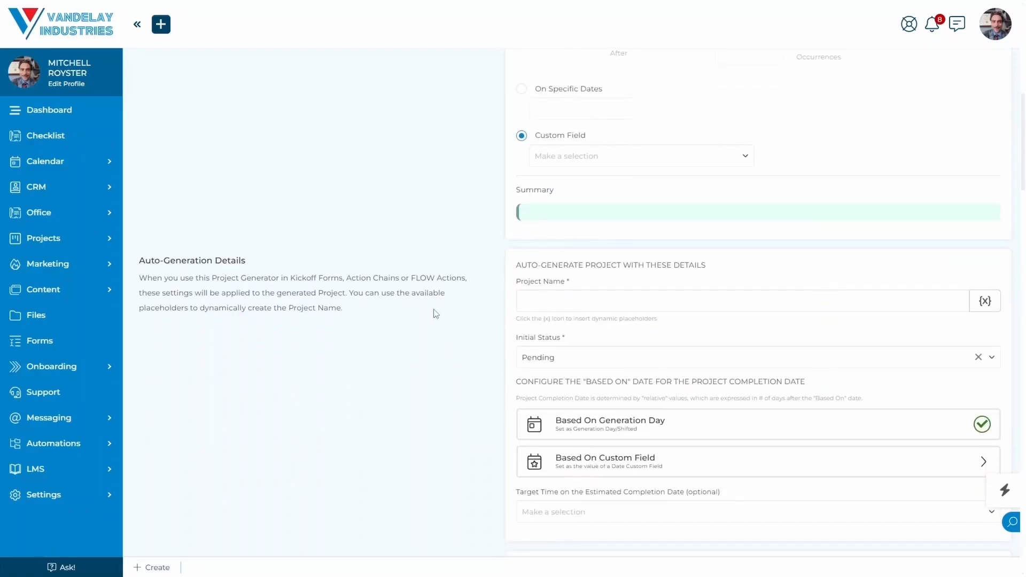
left_click(597, 301)
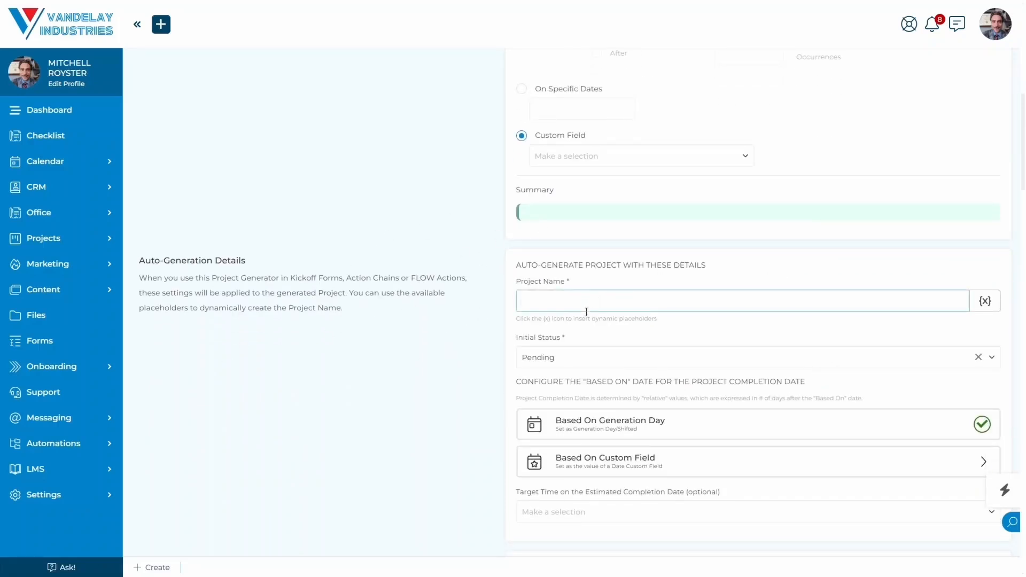
left_click(983, 305)
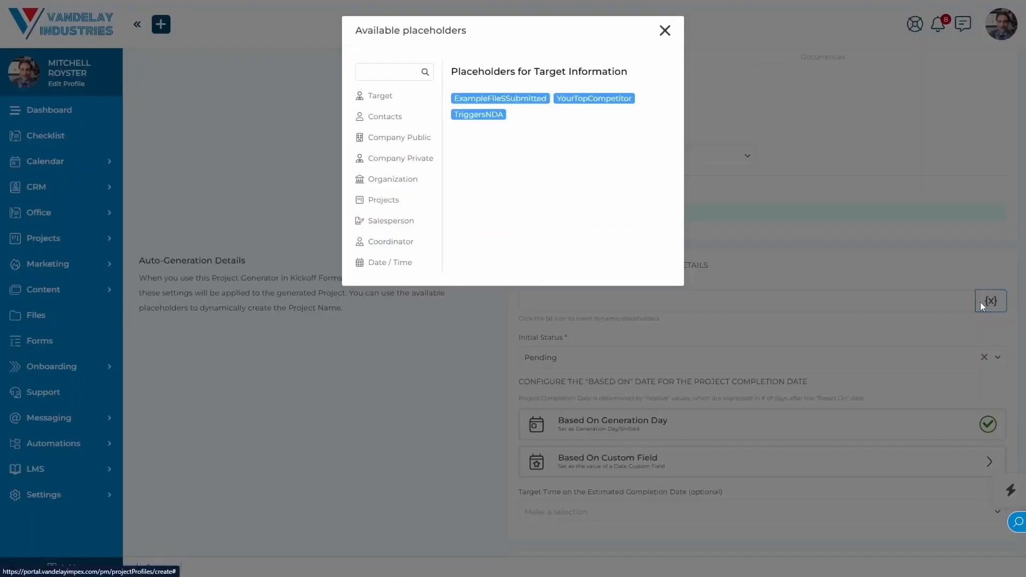
left_click(664, 30)
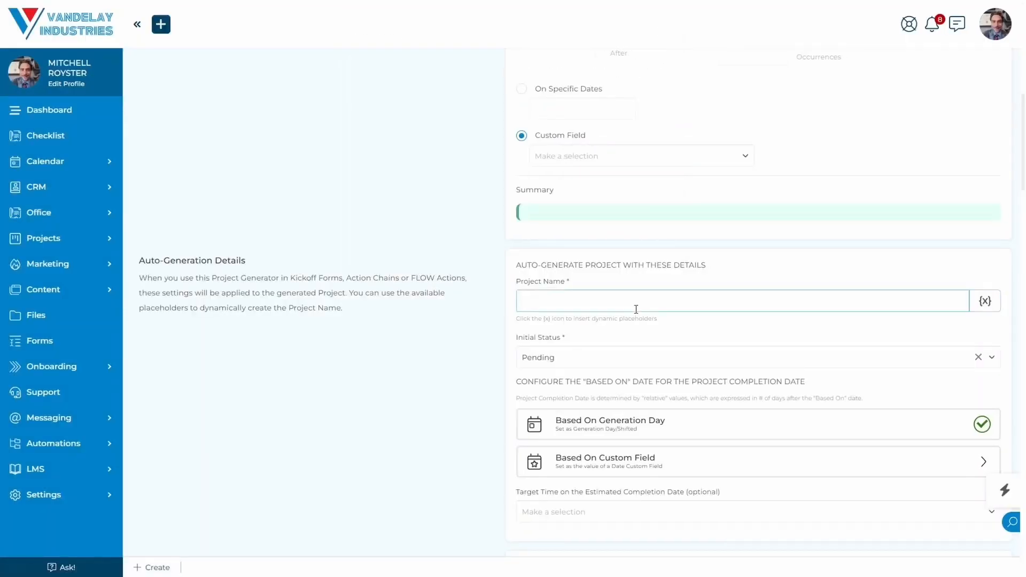
type("New Project | Generated for:")
left_click(985, 300)
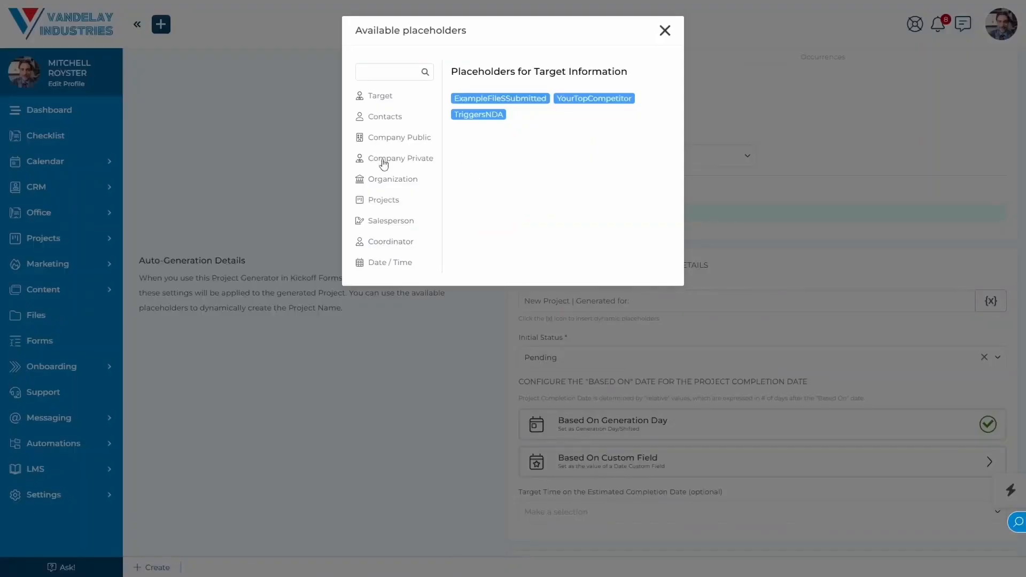
Add the {{crmCompanyName}} placeholder to the project name and check the Initial Status options.
left_click(387, 143)
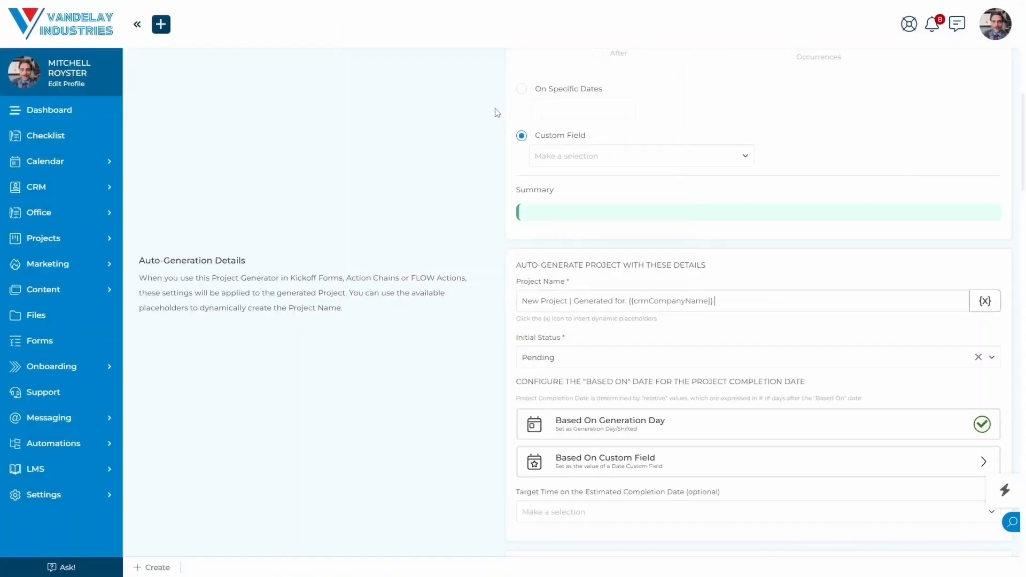
left_click(503, 99)
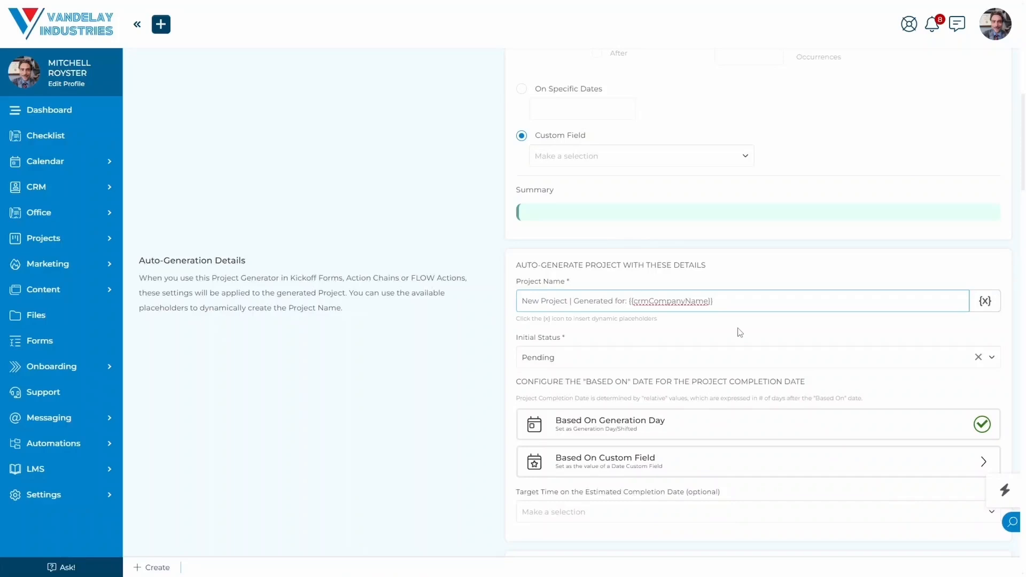
left_click(645, 342)
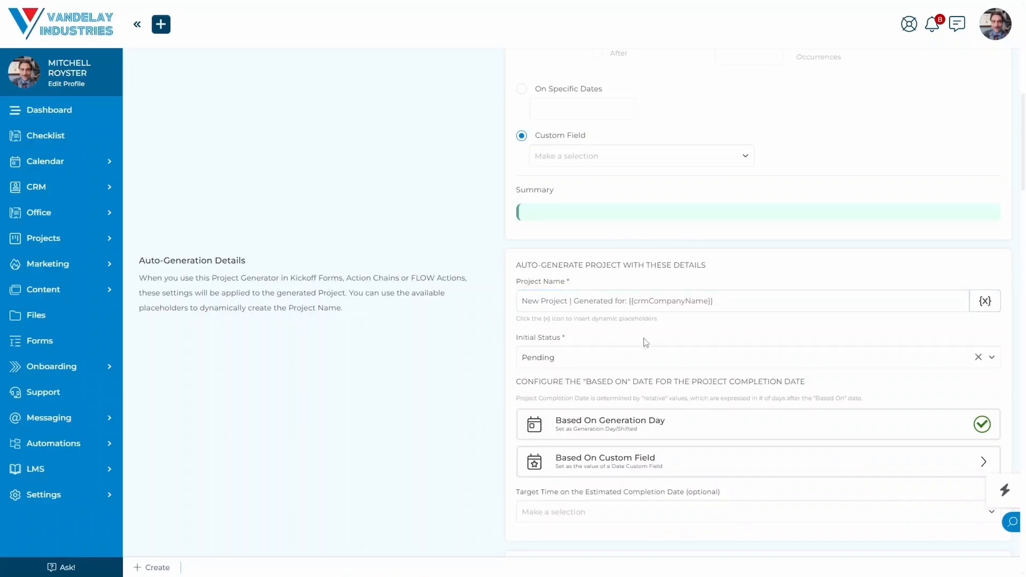
left_click(548, 364)
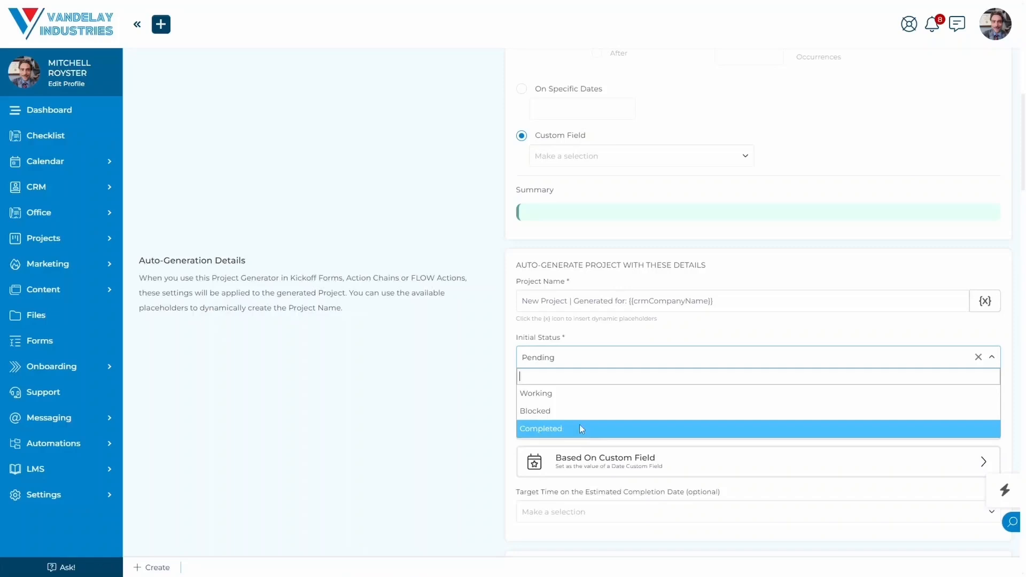
left_click(662, 339)
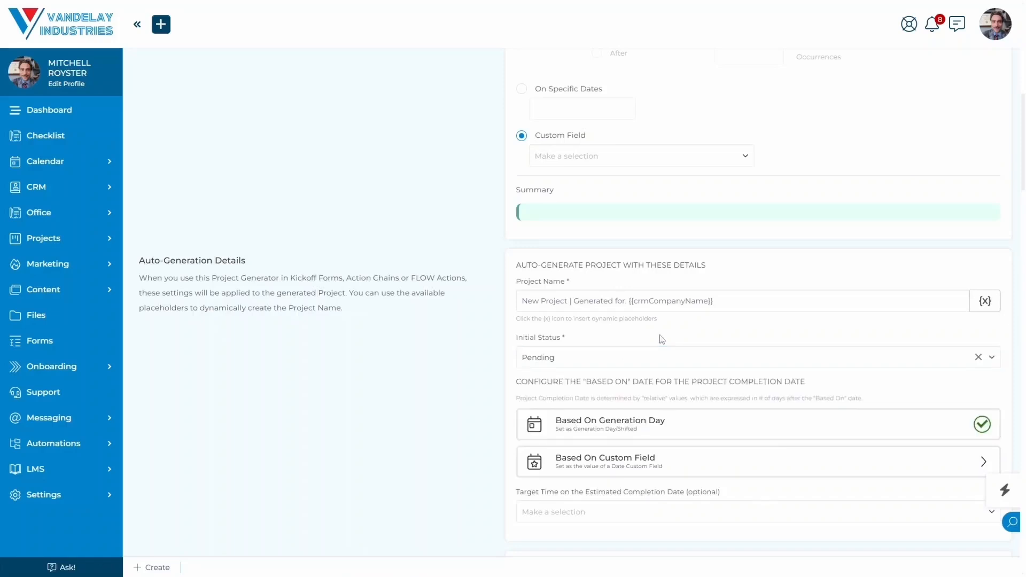
Set the project completion date's Based On Generation Day shift to 7 weeks and save it.
scroll(661, 339, "down", 2)
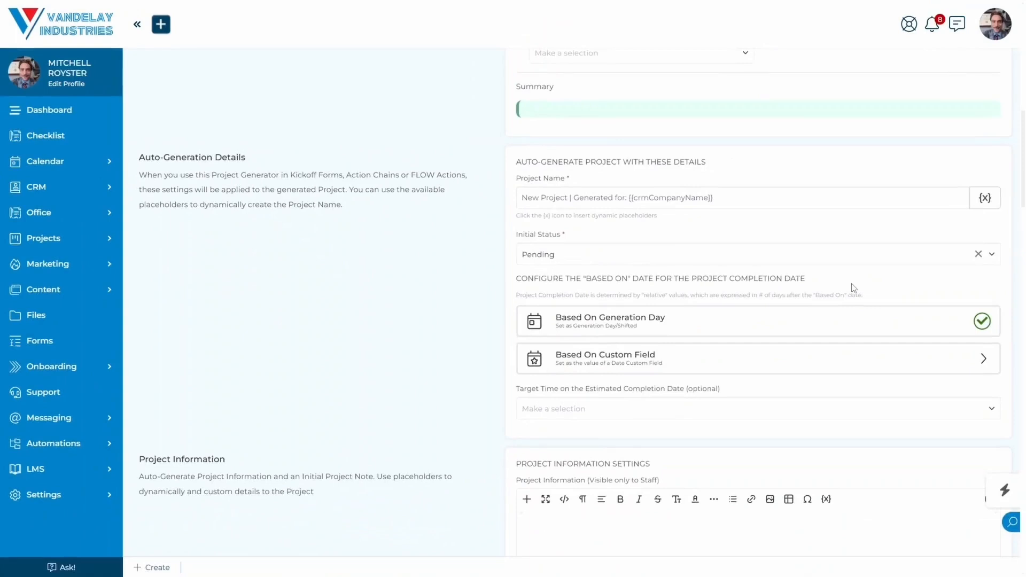
left_click(738, 323)
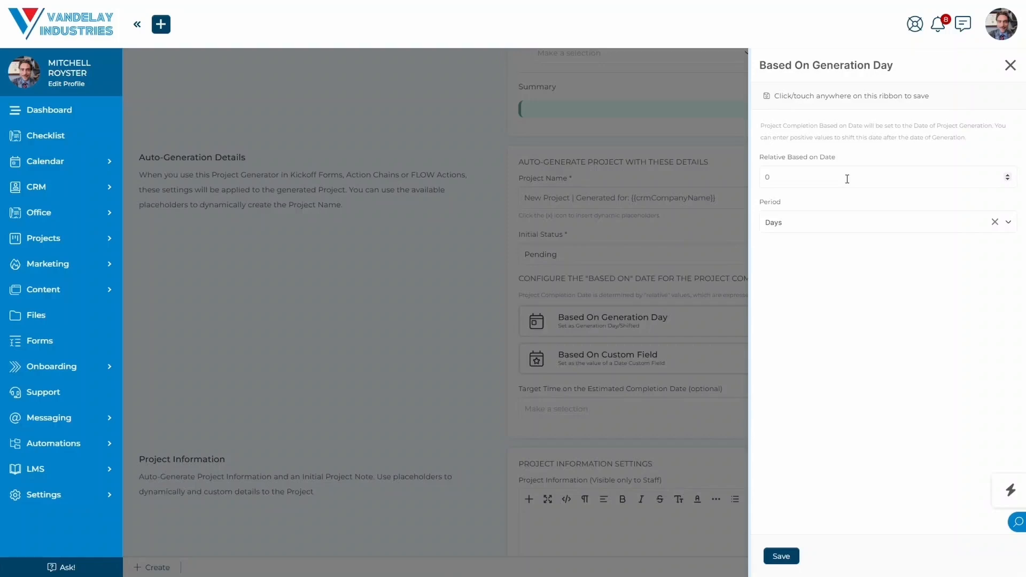
double_click(765, 178)
left_click(869, 158)
double_click(764, 178)
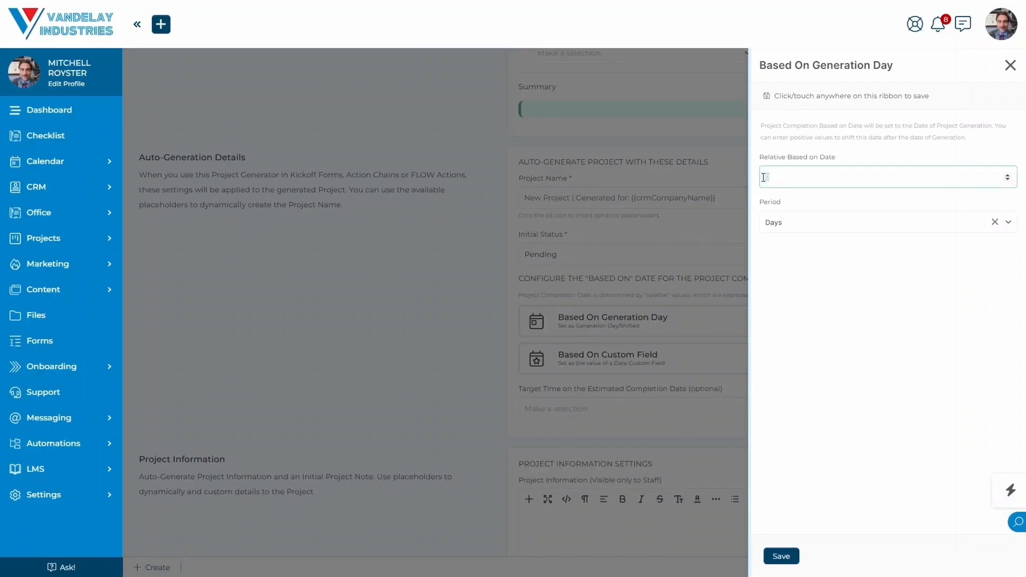
type("7")
left_click(836, 228)
left_click(810, 262)
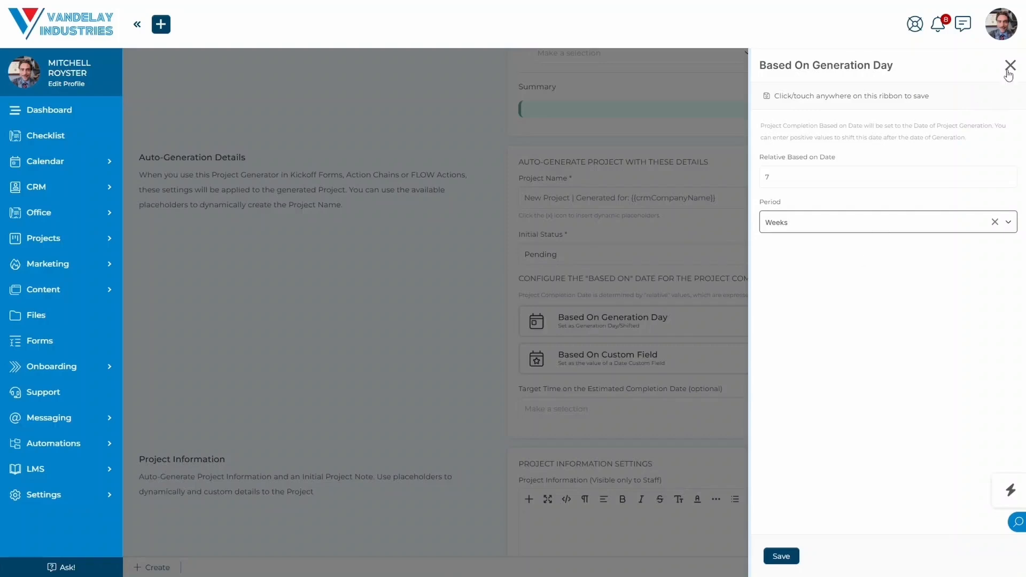
left_click(946, 101)
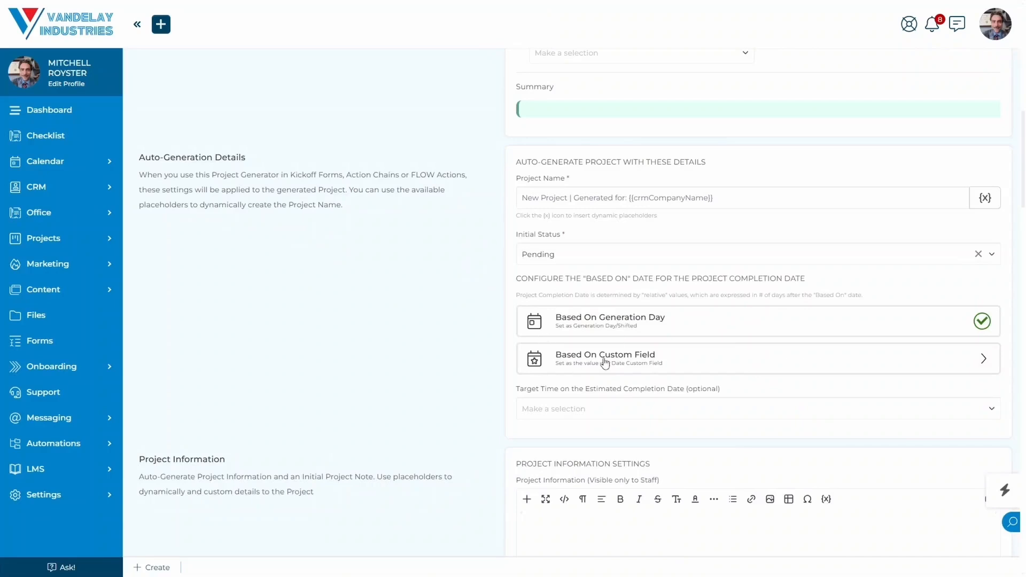
Base the project completion date on the Preferred Project Start Date custom field and save the setting.
left_click(657, 361)
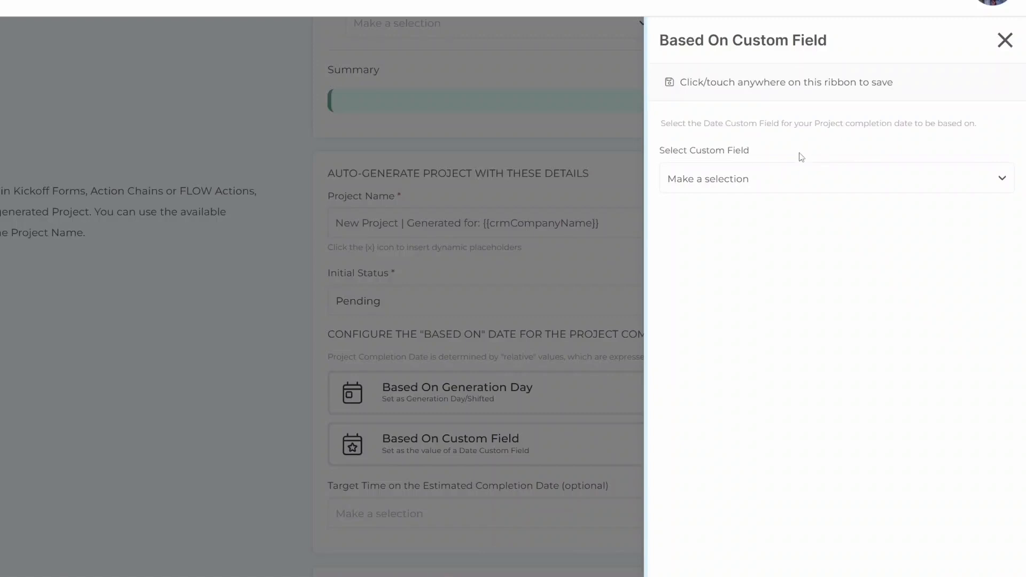
left_click(801, 178)
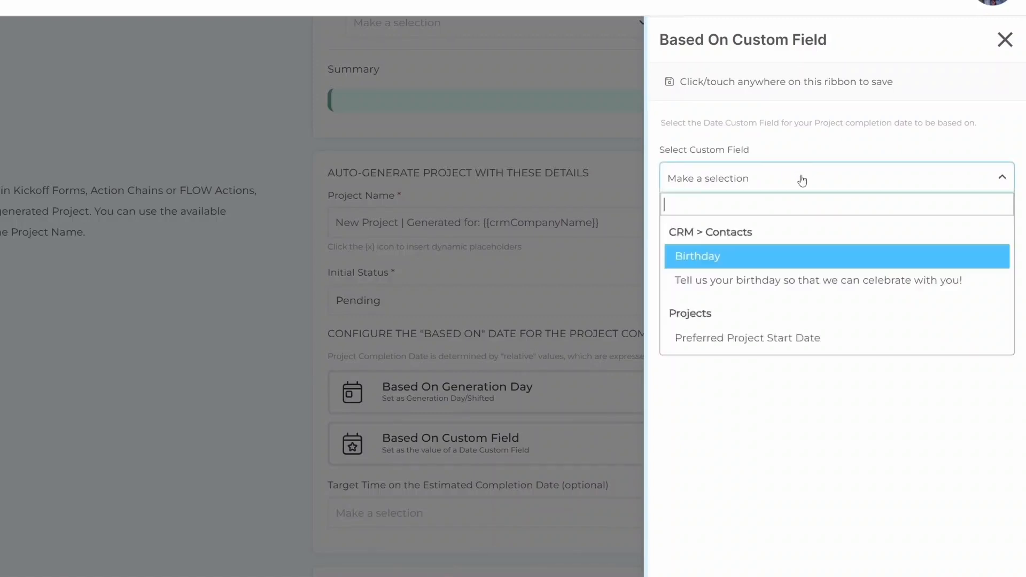
left_click(788, 339)
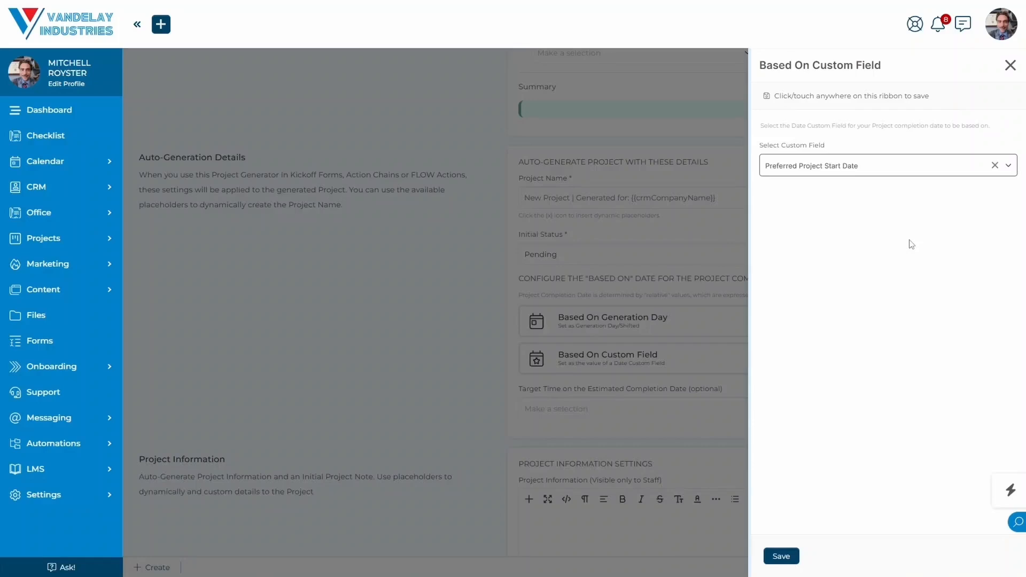
left_click(915, 89)
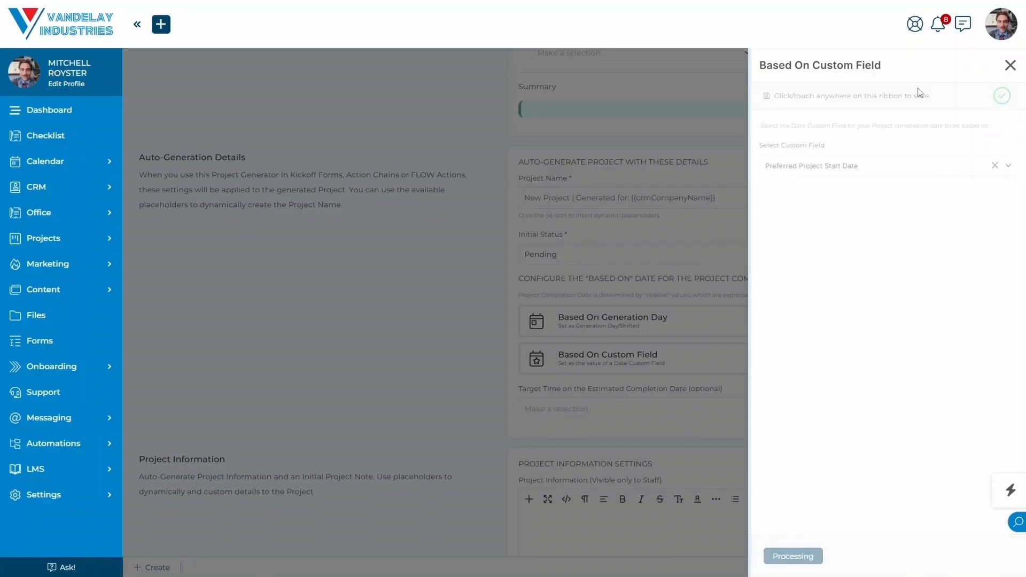
Insert the projectTitle placeholder into the staff-only Project Information text.
scroll(421, 302, "down", 5)
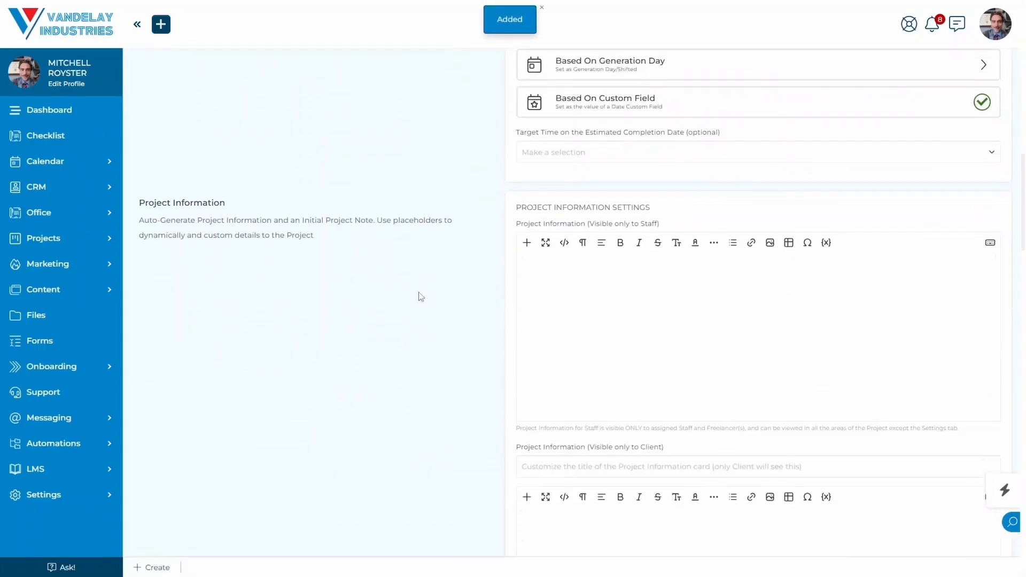
scroll(577, 358, "down", 1)
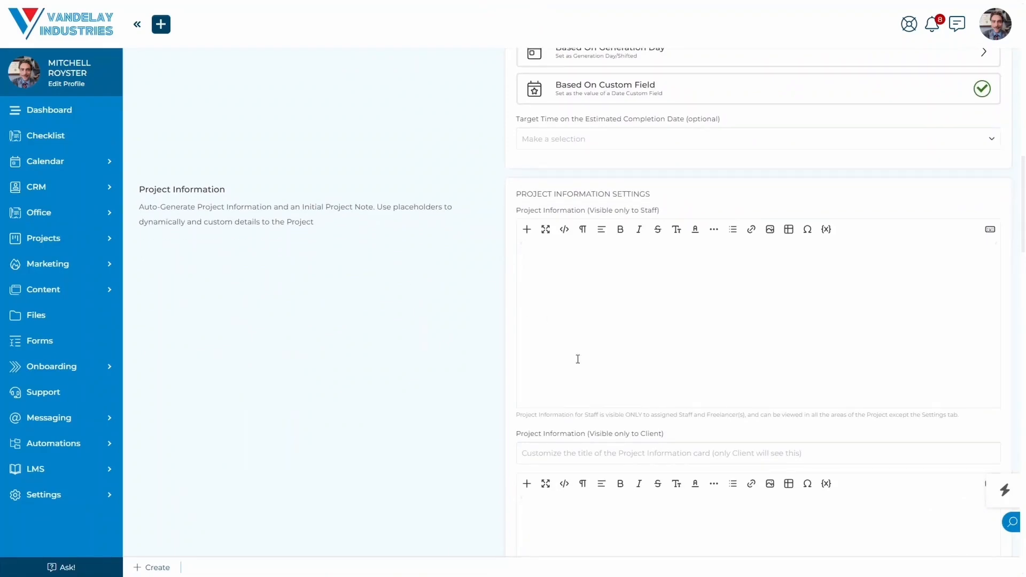
left_click(826, 229)
left_click(568, 399)
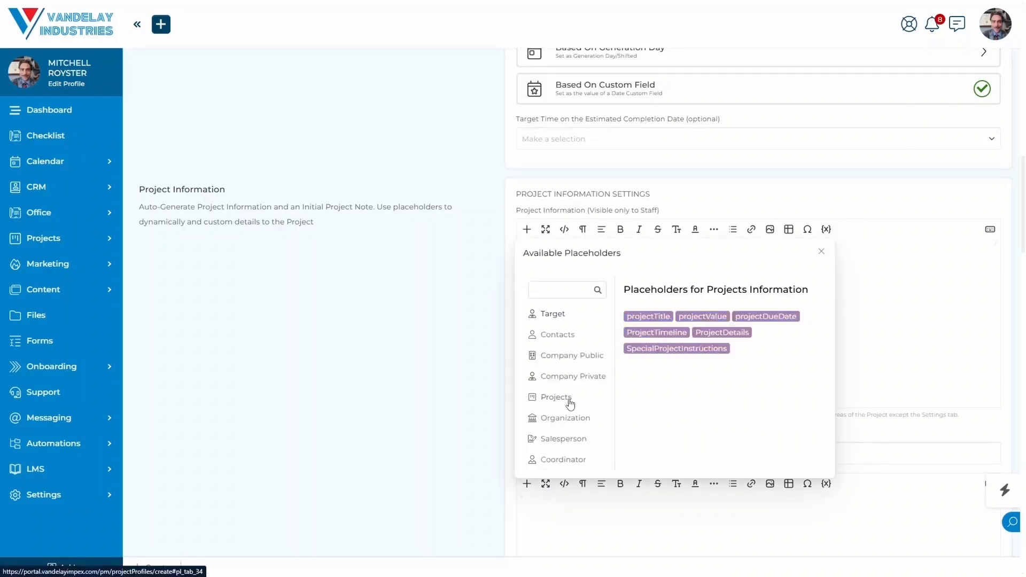
left_click(662, 315)
left_click(826, 229)
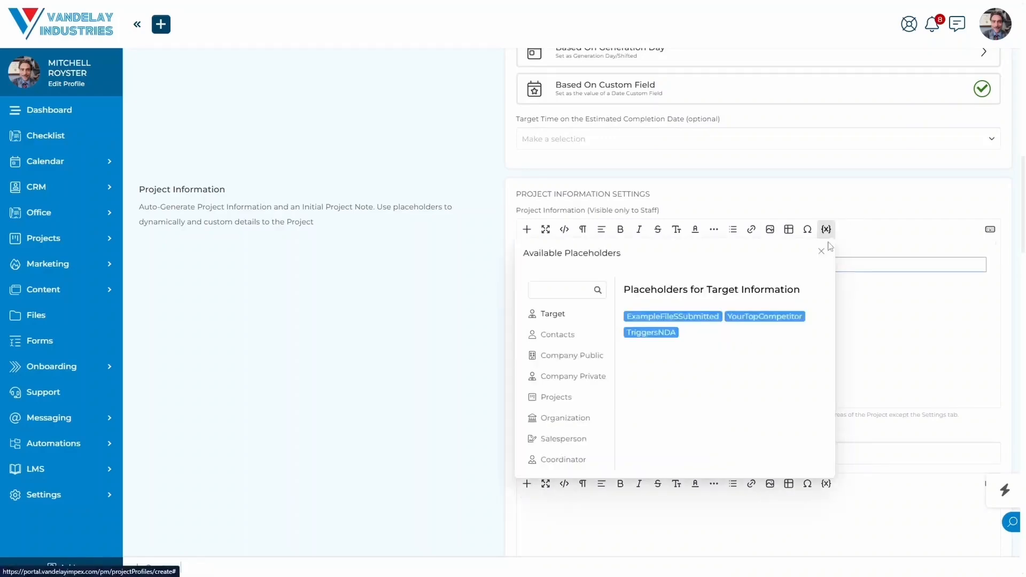
left_click(556, 399)
left_click(648, 317)
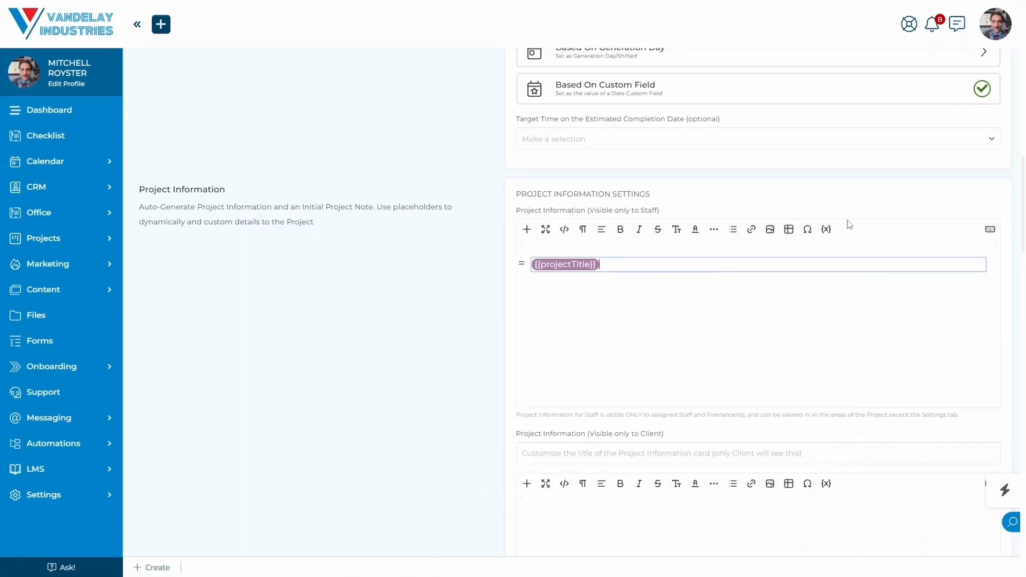
Insert the ProjectDetails placeholder on a new line of the staff-only Project Information.
key("Return")
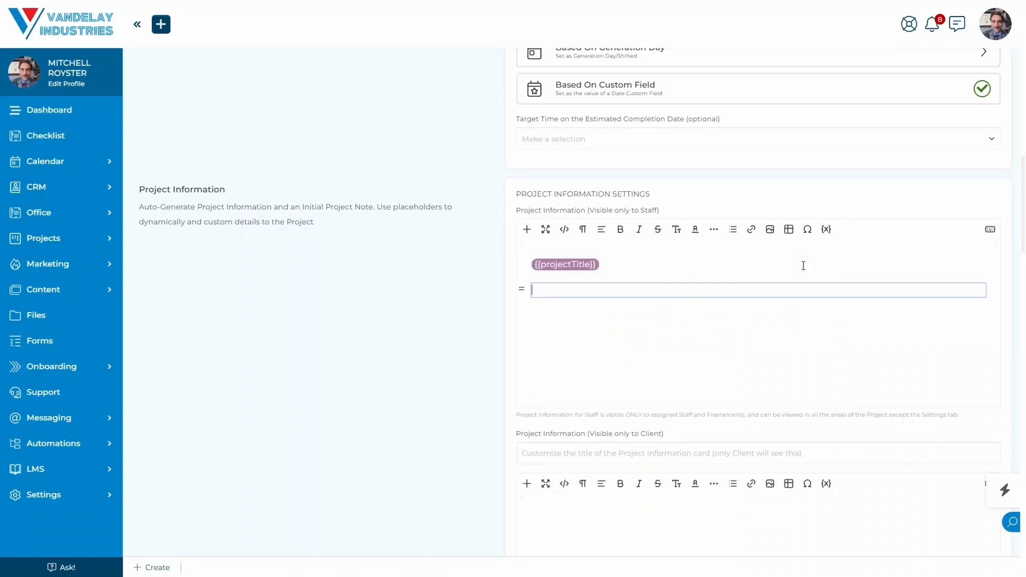
left_click(826, 230)
left_click(567, 399)
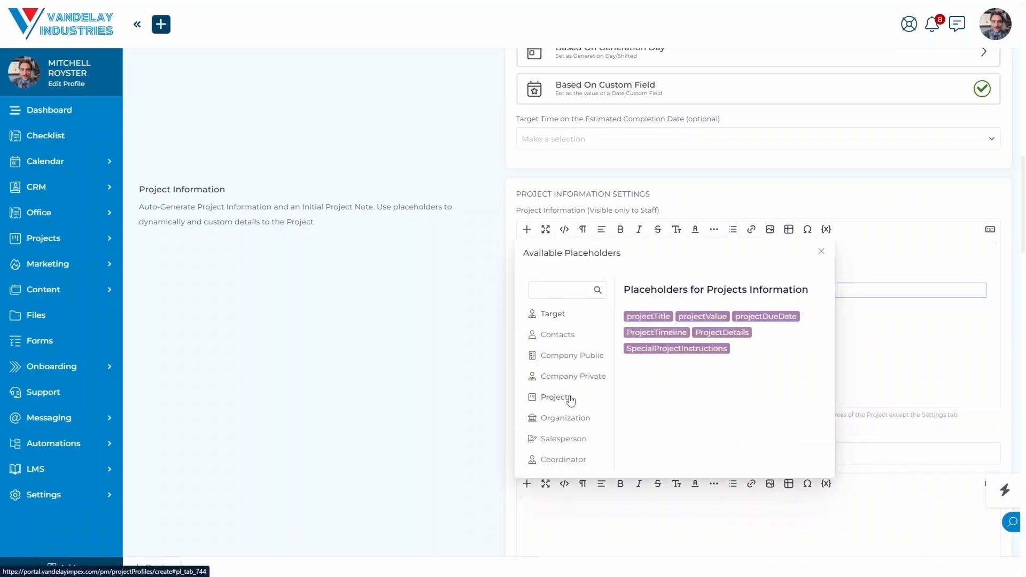
left_click(724, 333)
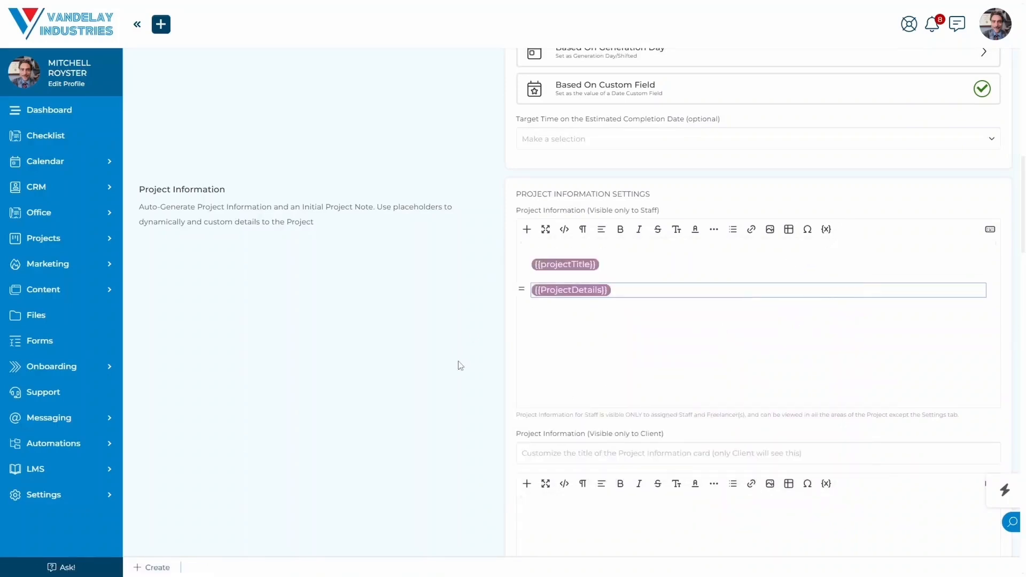
Turn off the client's permission to create project notes, and switch the permission to view them off and back on.
scroll(391, 385, "down", 5)
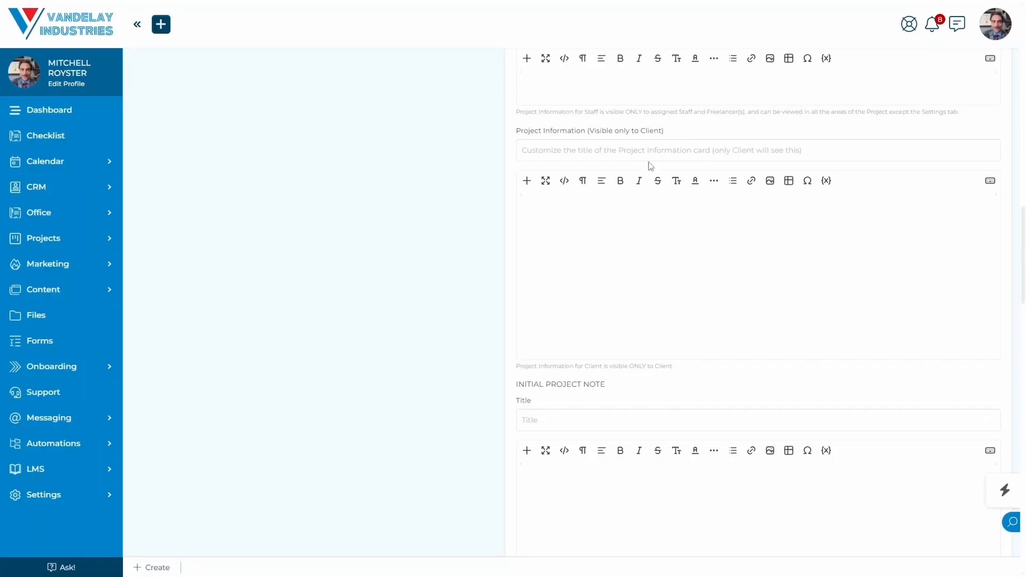
scroll(722, 232, "down", 3)
scroll(723, 233, "down", 1)
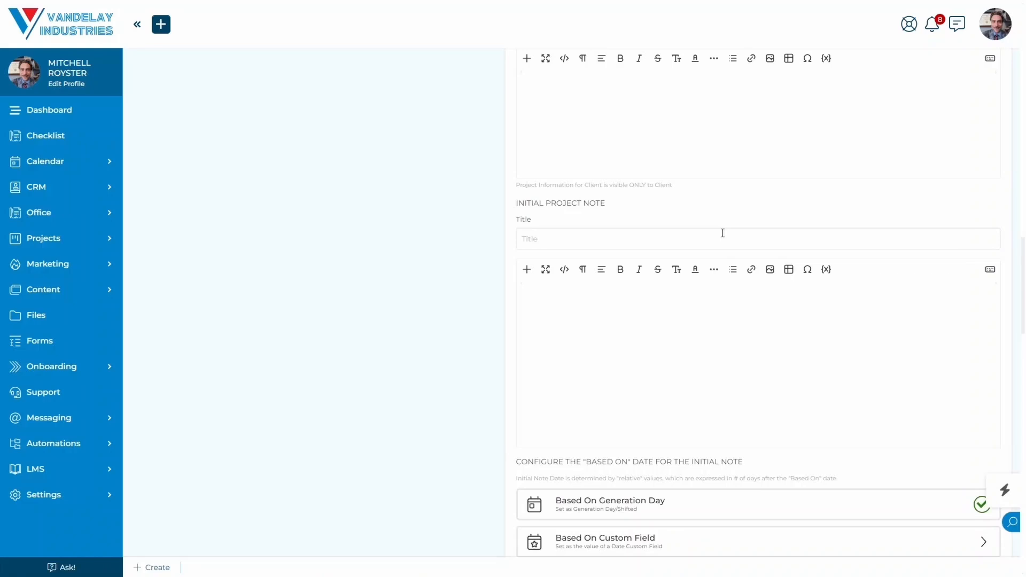
scroll(723, 233, "down", 1)
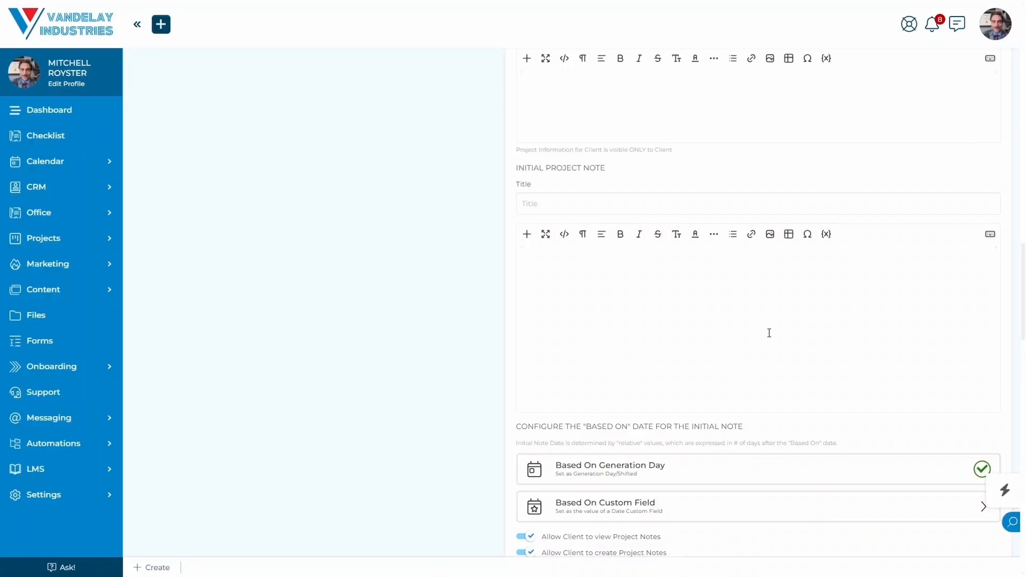
scroll(769, 333, "down", 2)
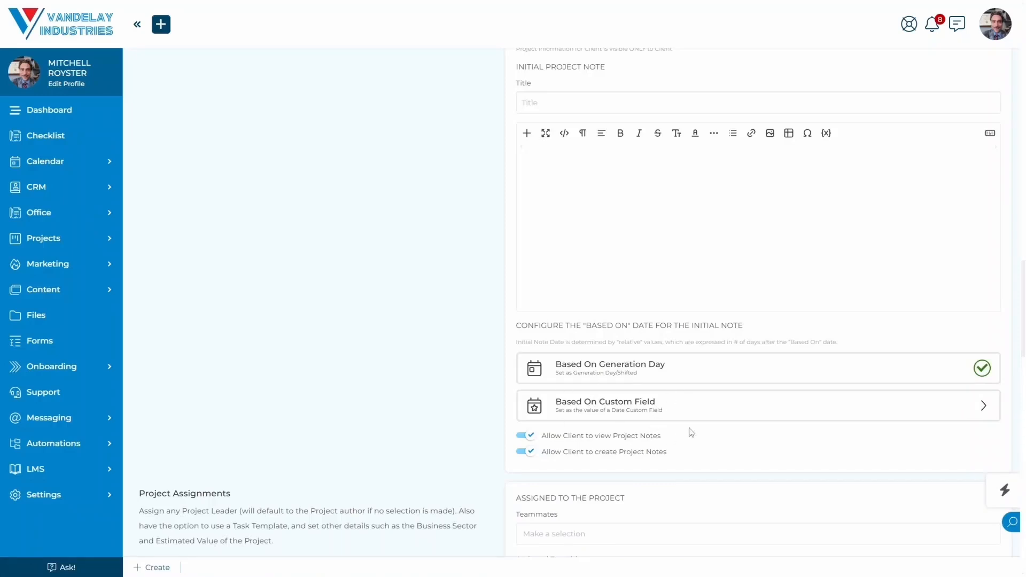
scroll(691, 432, "up", 6)
scroll(690, 428, "down", 7)
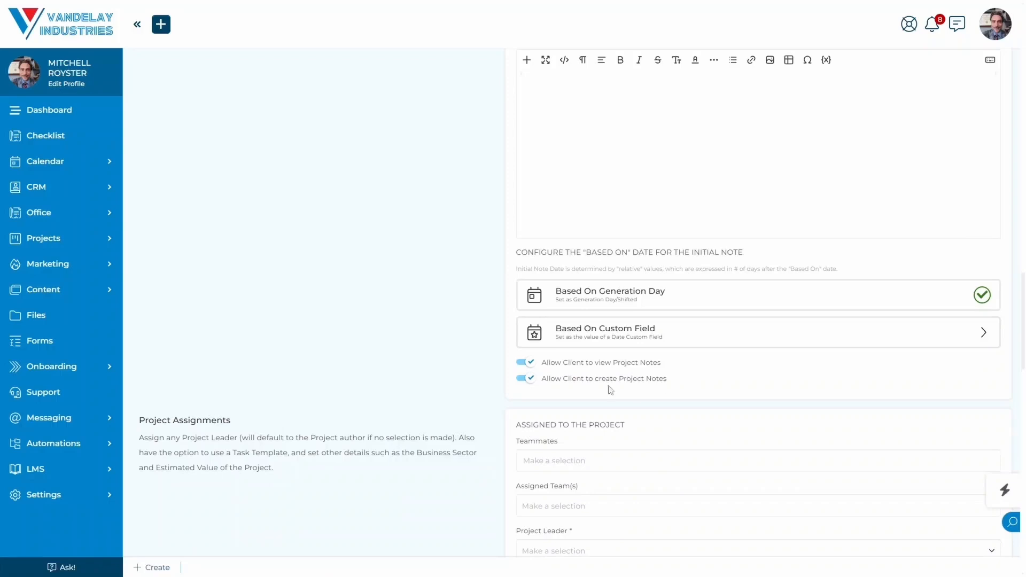
left_click(525, 379)
left_click(523, 364)
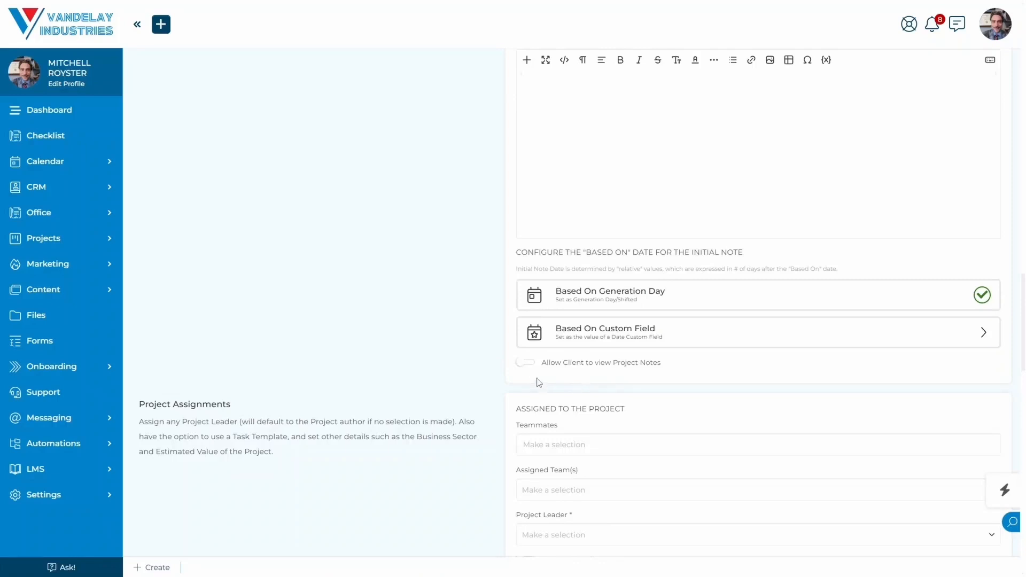
left_click(526, 363)
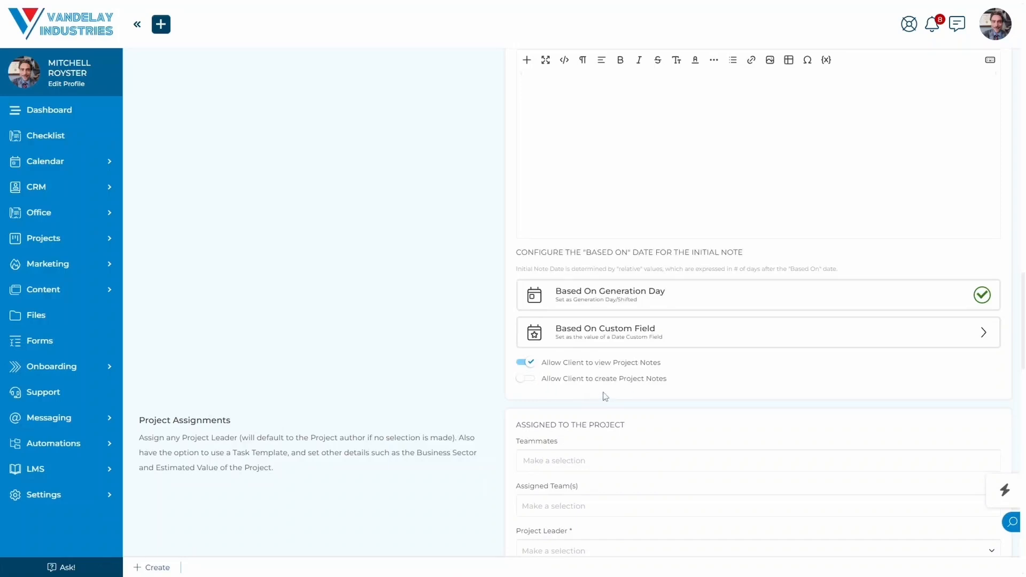
Assign the Negotiations Team to the project.
scroll(603, 396, "down", 2)
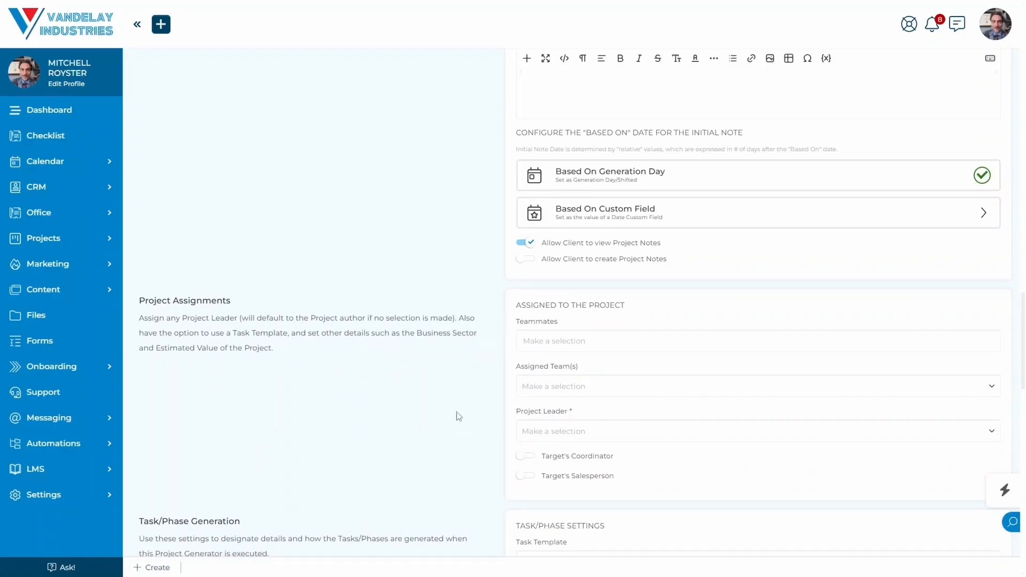
scroll(459, 416, "down", 2)
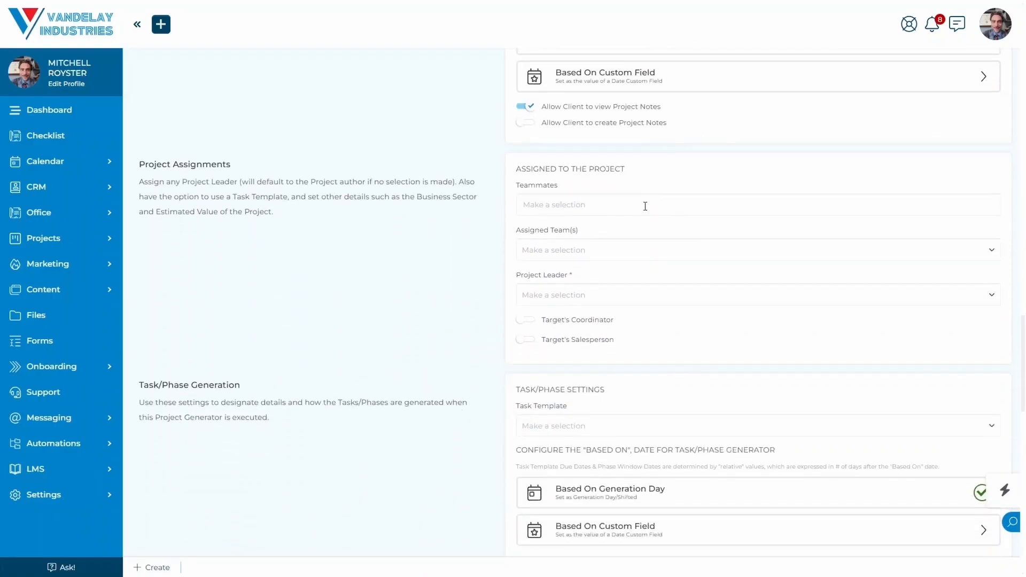
left_click(618, 252)
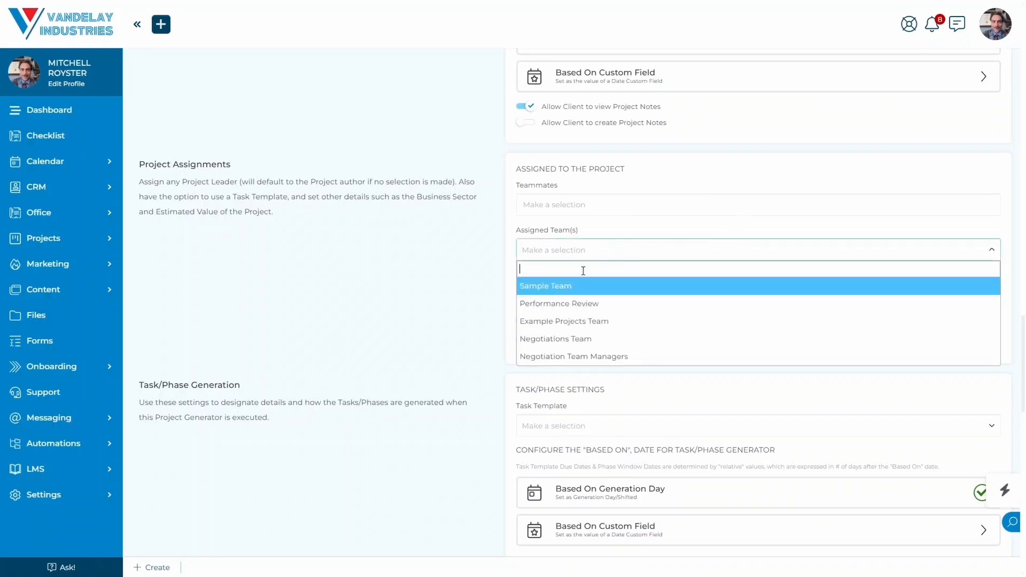
left_click(594, 342)
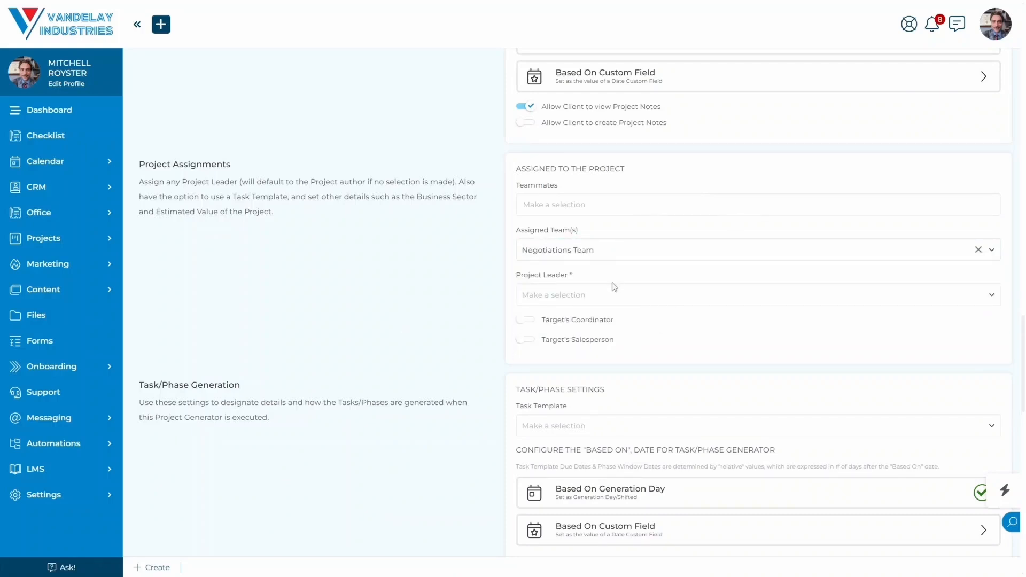
Choose the Super Admin user as the project leader.
left_click(619, 297)
left_click(433, 306)
left_click(608, 294)
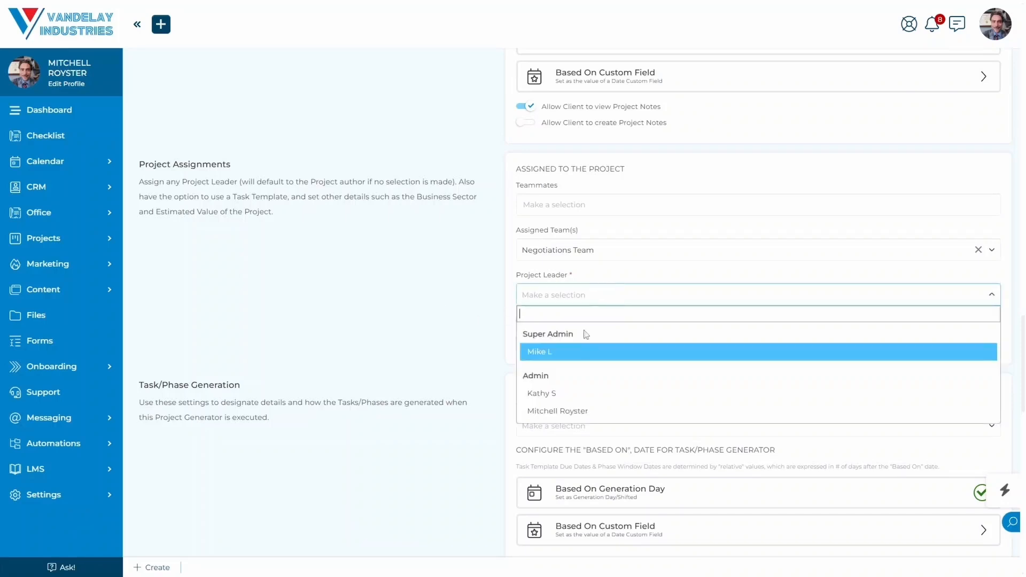
left_click(574, 352)
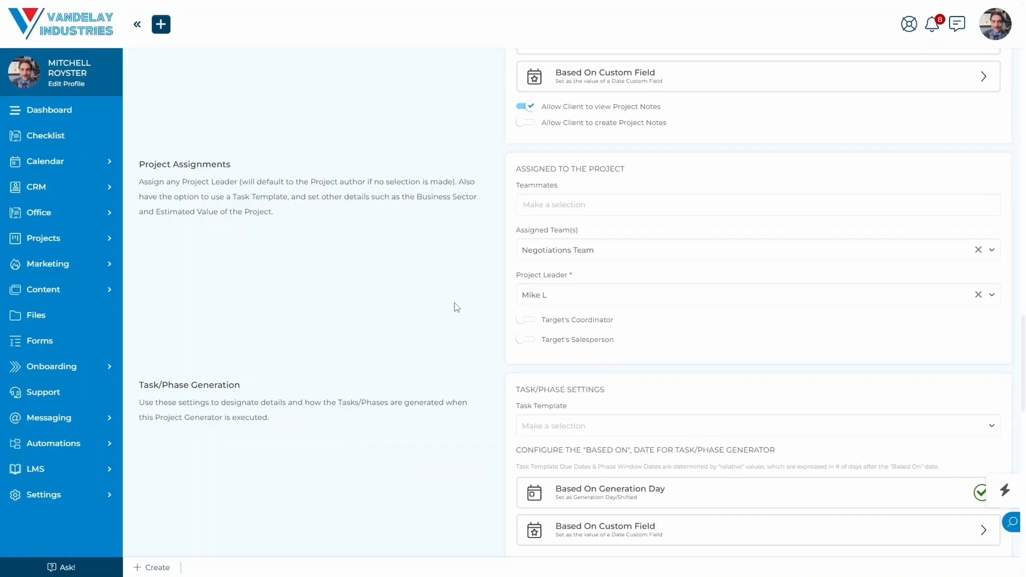
Enable assigning the Target's Coordinator and the Target's Salesperson to the project.
left_click(528, 320)
left_click(530, 342)
scroll(443, 357, "down", 3)
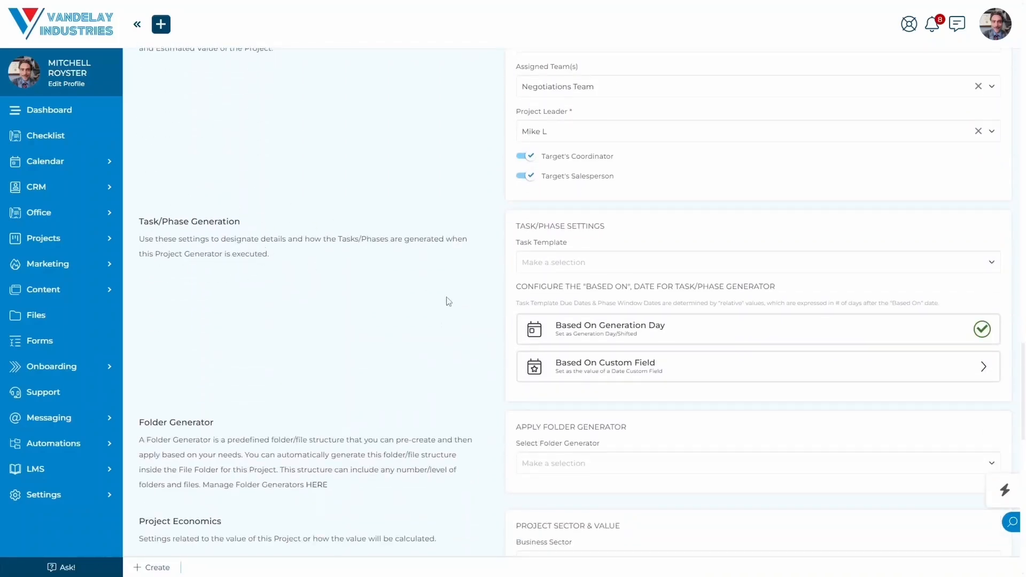
Choose New Project as the task template in the Task/Phase Settings.
left_click(597, 267)
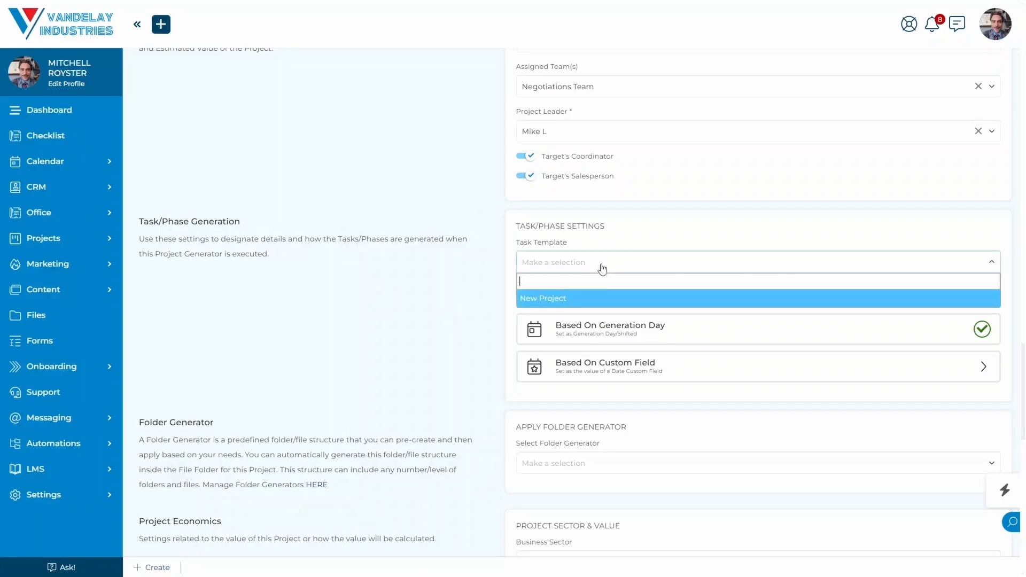
left_click(575, 303)
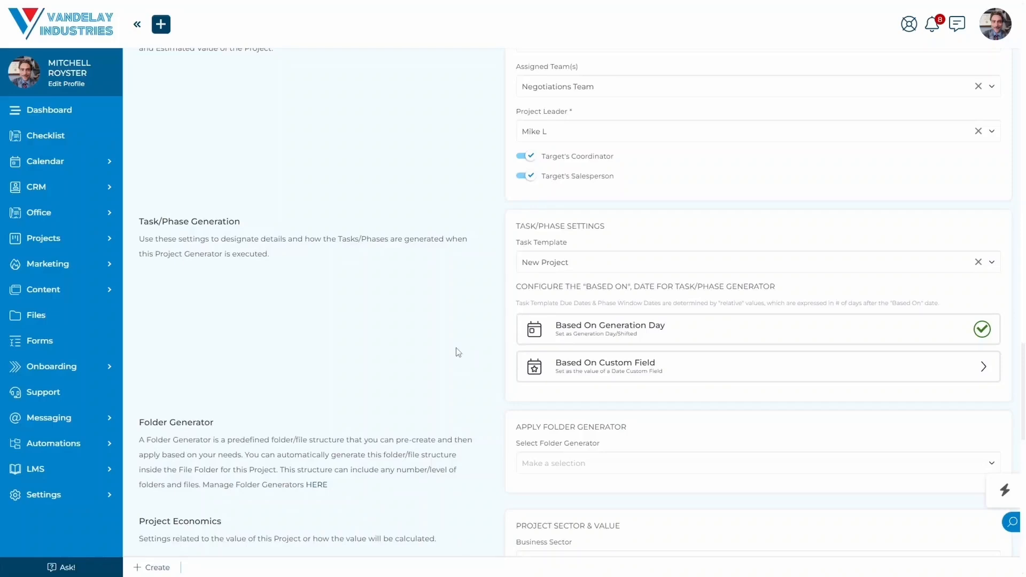
left_click(978, 262)
left_click(456, 300)
View the currency choices for the project's estimated value, and switch the Estimated Time/Time Spent requirement on and back off.
scroll(454, 298, "down", 5)
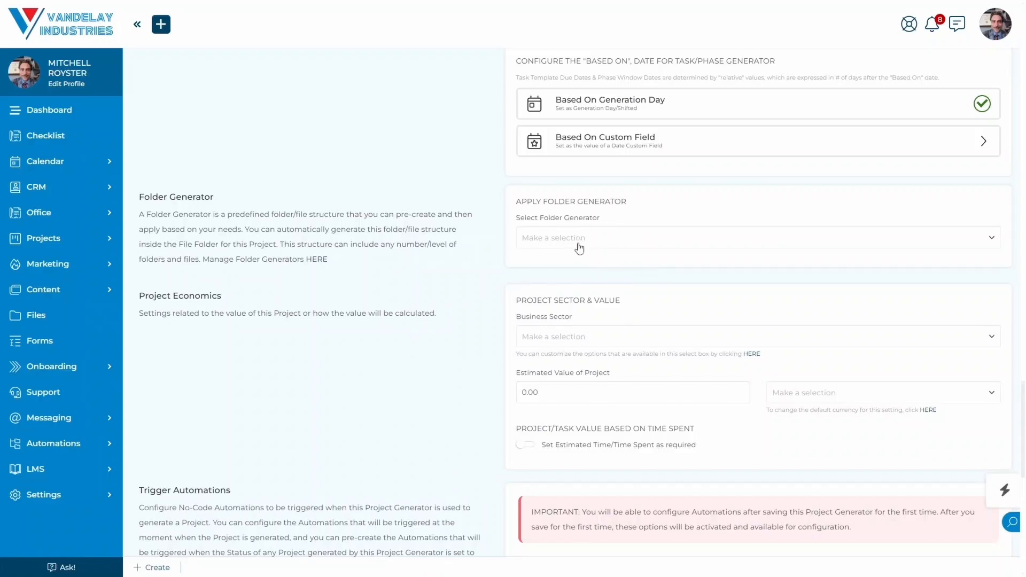
scroll(324, 380, "down", 1)
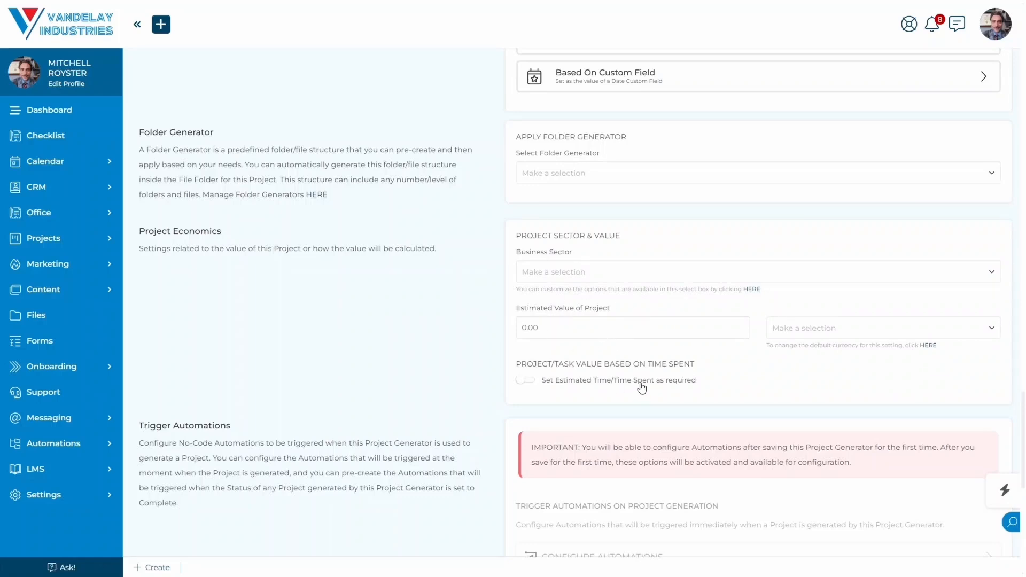
left_click(828, 330)
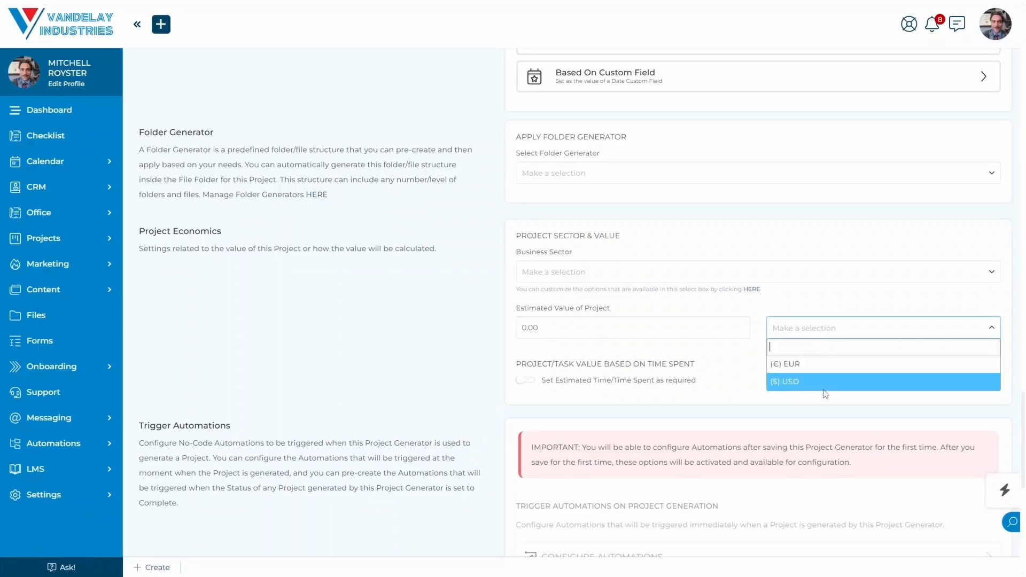
left_click(731, 367)
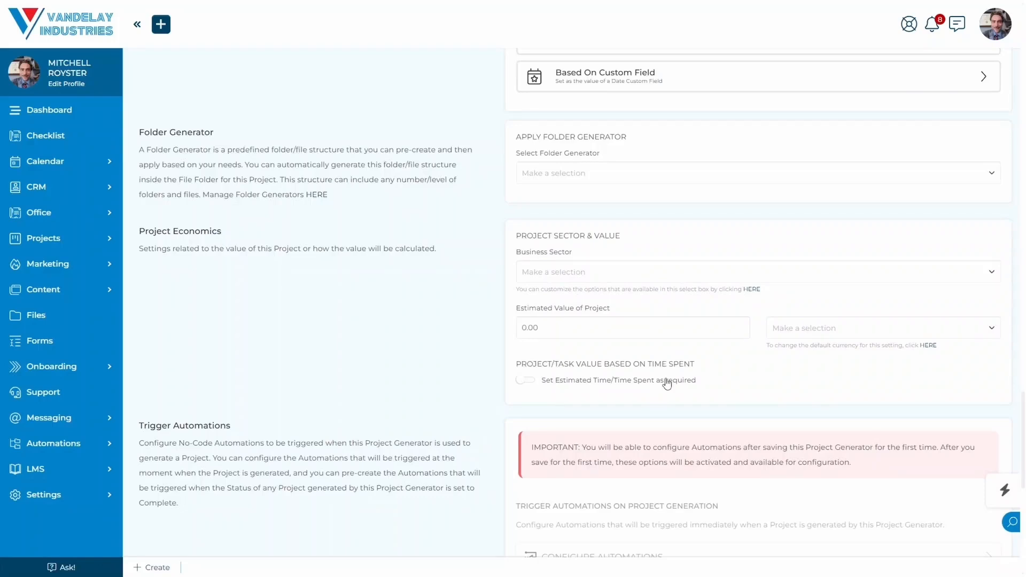
left_click(527, 381)
left_click(523, 382)
Review the remaining automation and Other Info settings and create the Project Generator.
scroll(369, 430, "down", 4)
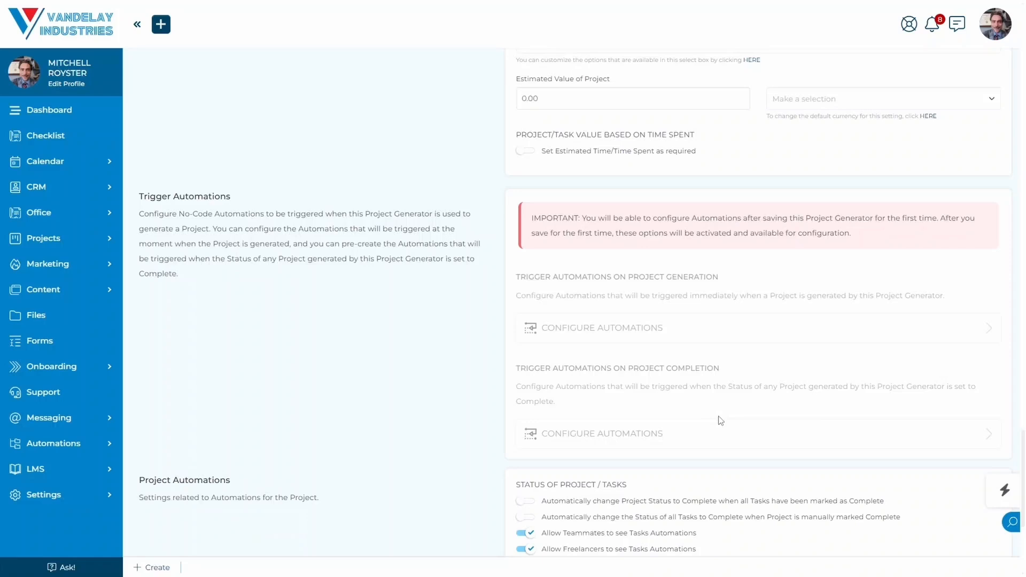
scroll(380, 465, "down", 5)
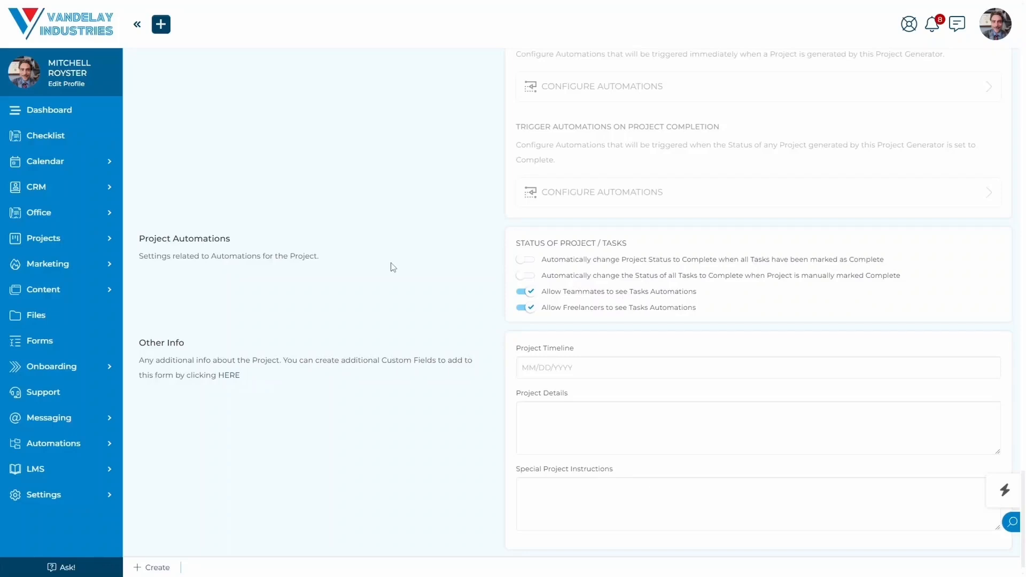
scroll(393, 268, "up", 2)
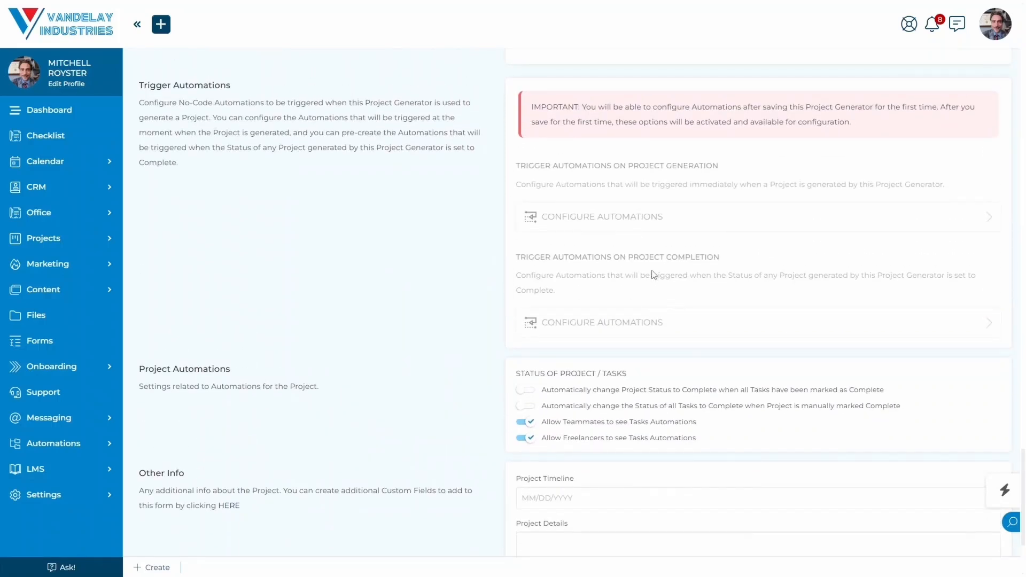
scroll(421, 396, "down", 1)
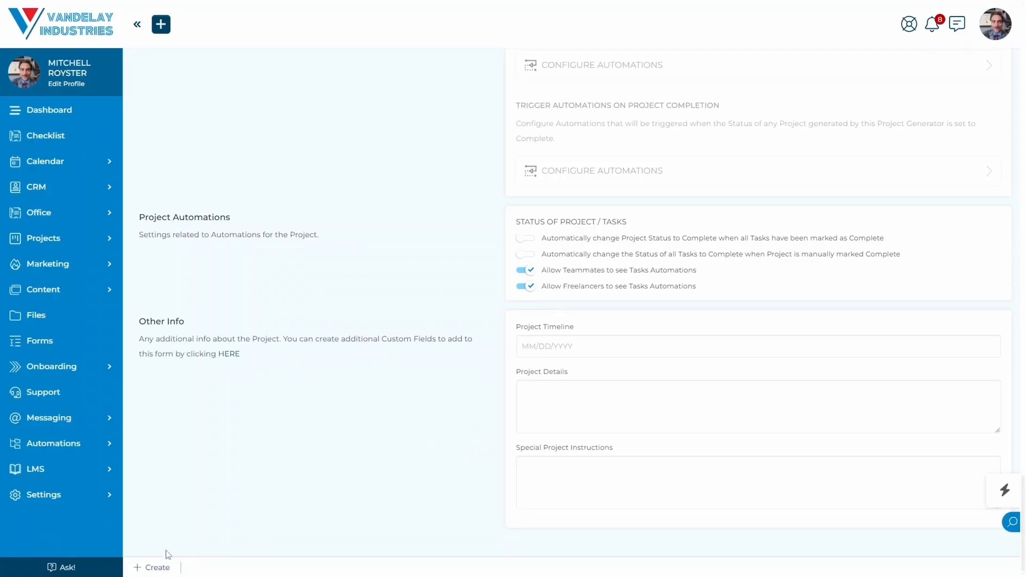
left_click(157, 567)
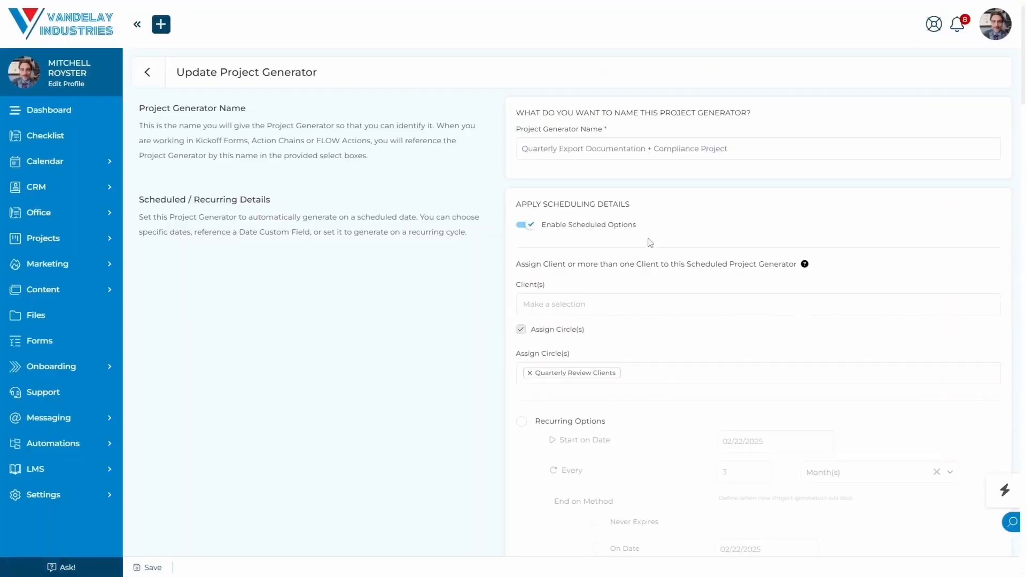
Save the Quarterly Export Documentation + Compliance Project generator from its update form and view the options available for it.
scroll(475, 374, "down", 15)
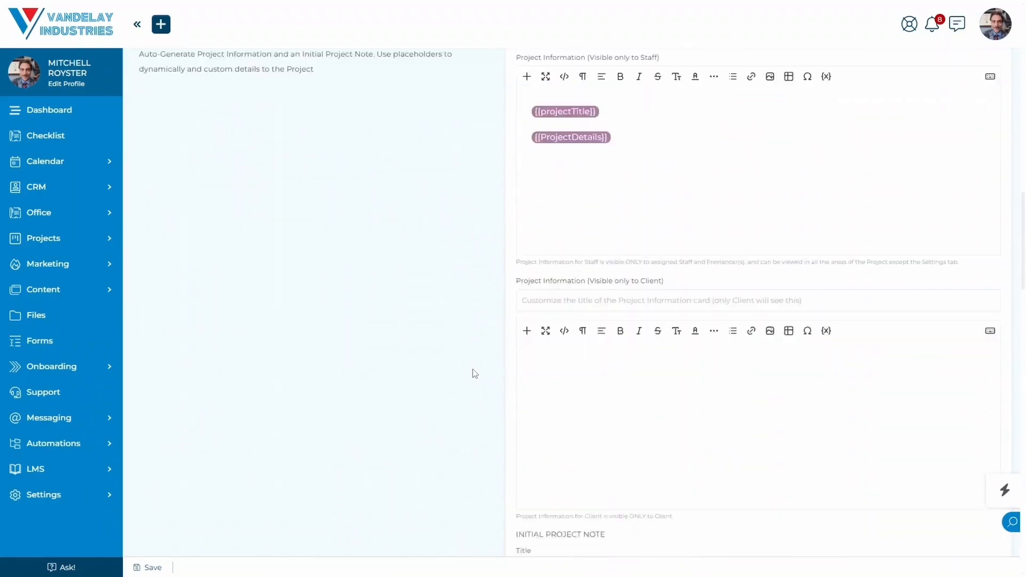
scroll(476, 374, "down", 15)
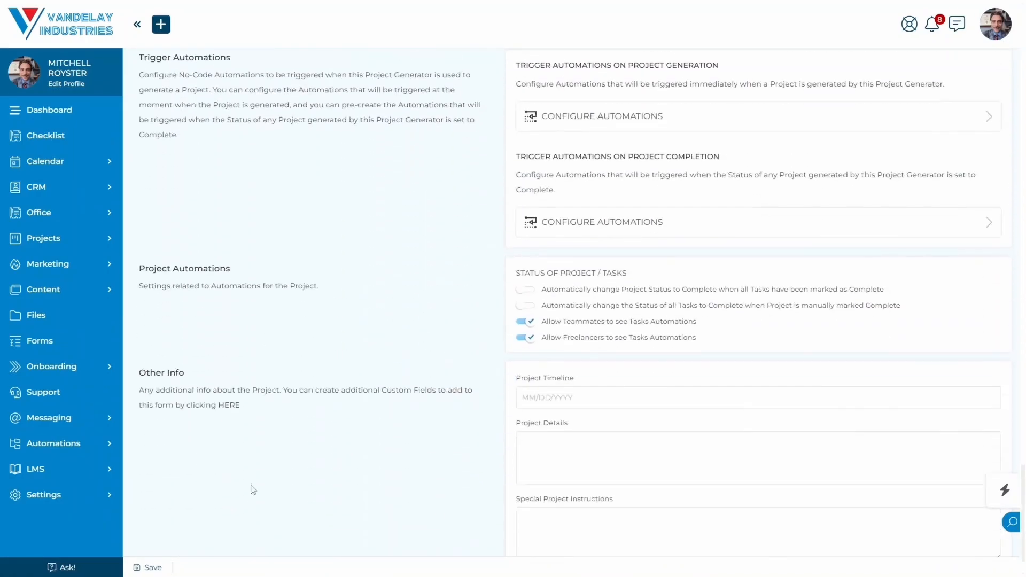
left_click(145, 567)
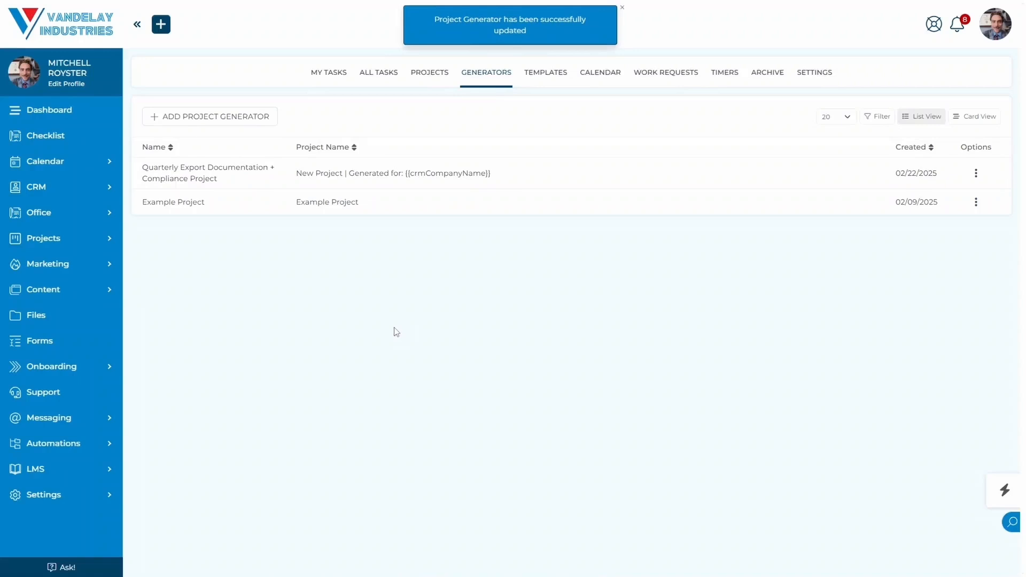
left_click(976, 178)
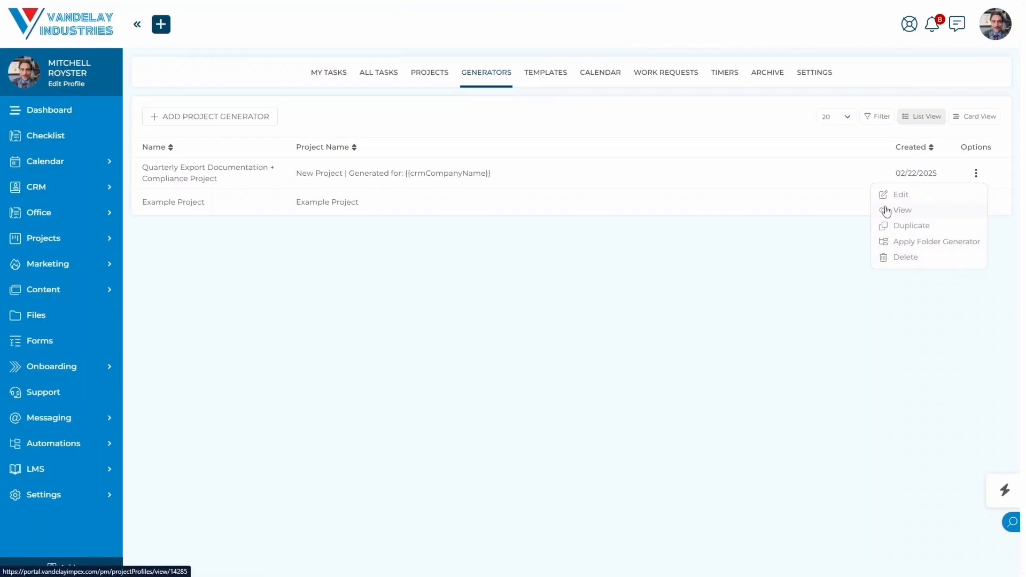
left_click(816, 245)
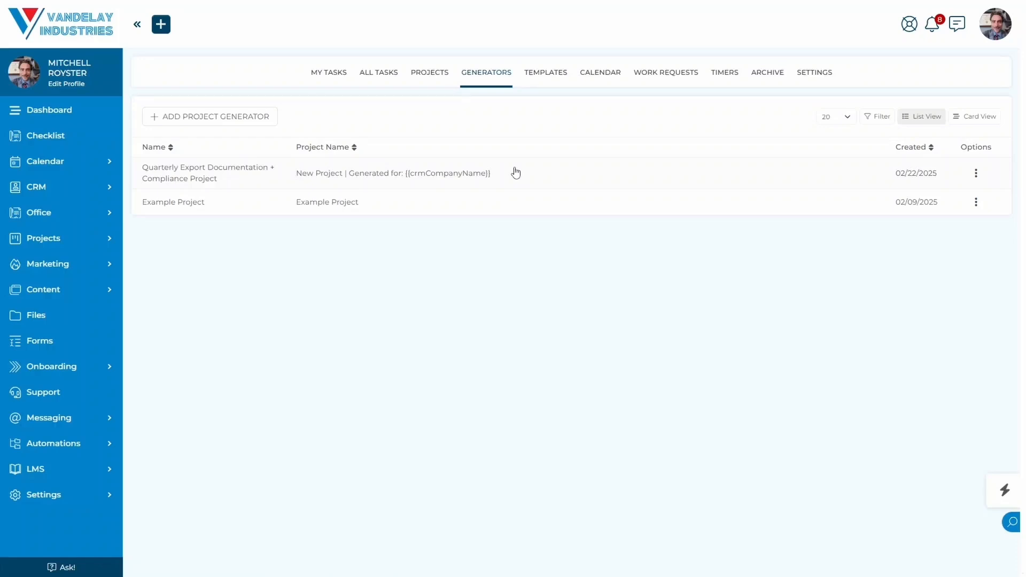
Apply the Quarterly Export Documentation + Compliance Project generator to the company Allan Brady Show Inc. in the CRM.
left_click(109, 193)
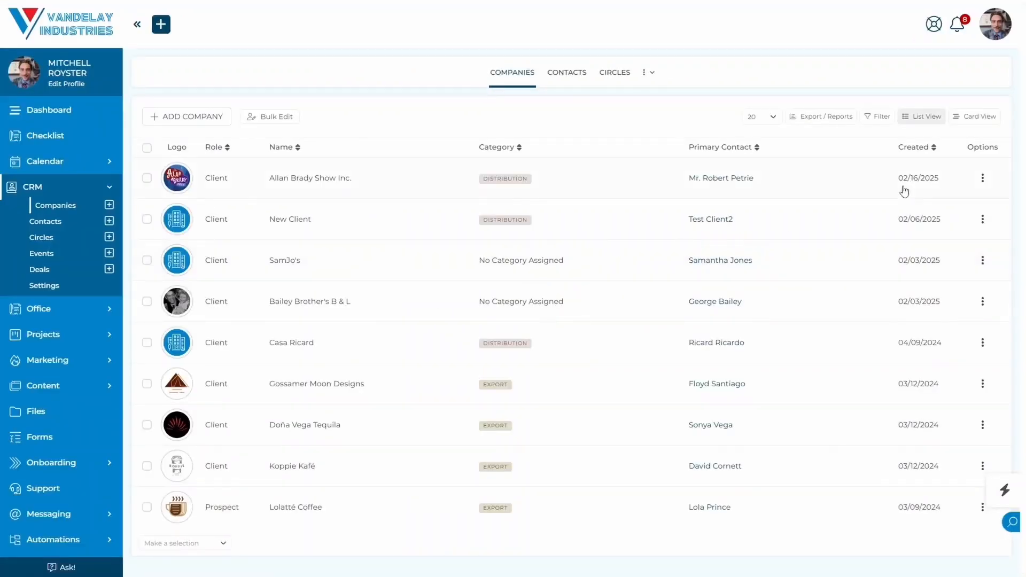
left_click(984, 180)
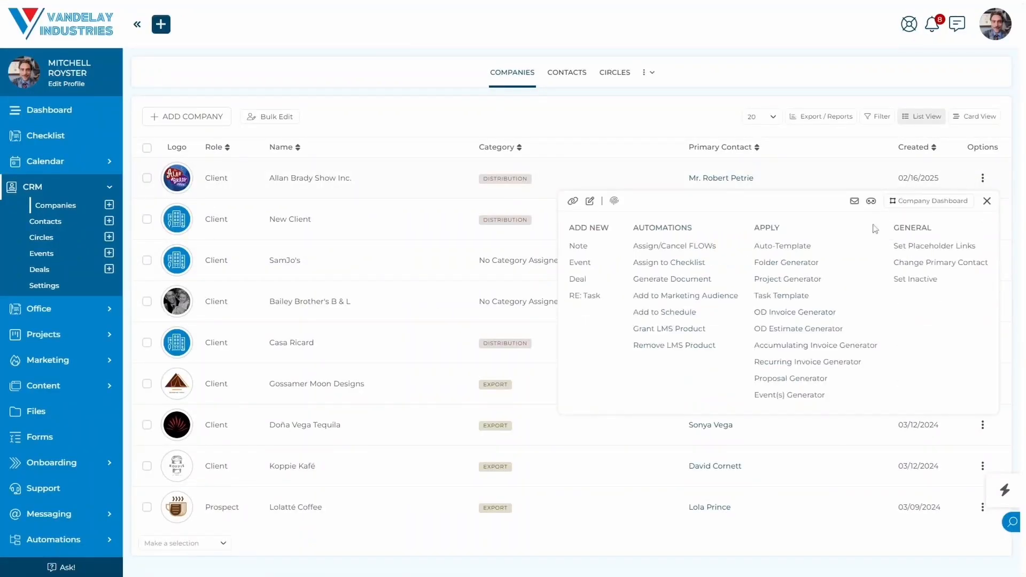
left_click(775, 282)
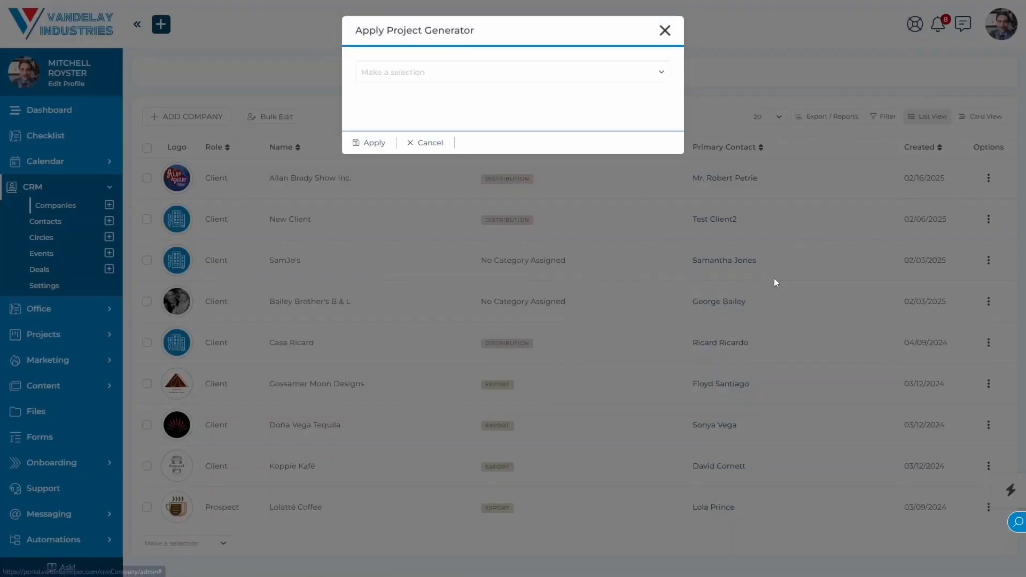
left_click(544, 84)
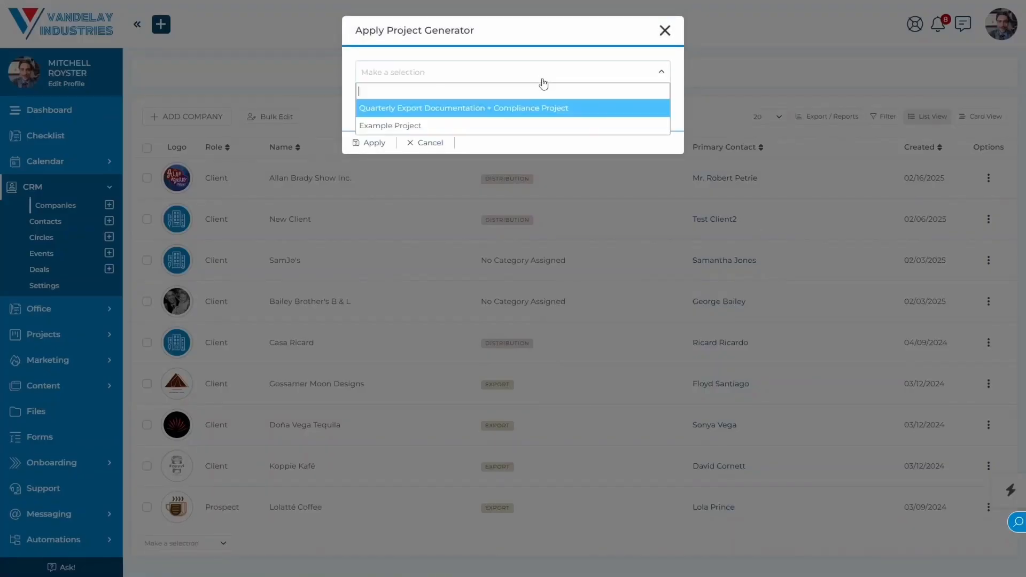
left_click(481, 109)
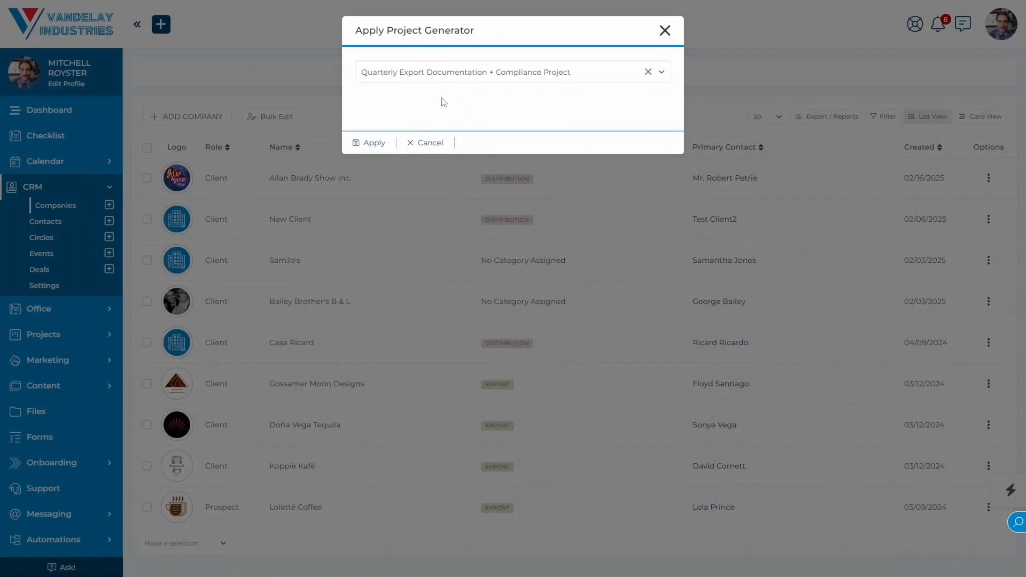
left_click(375, 143)
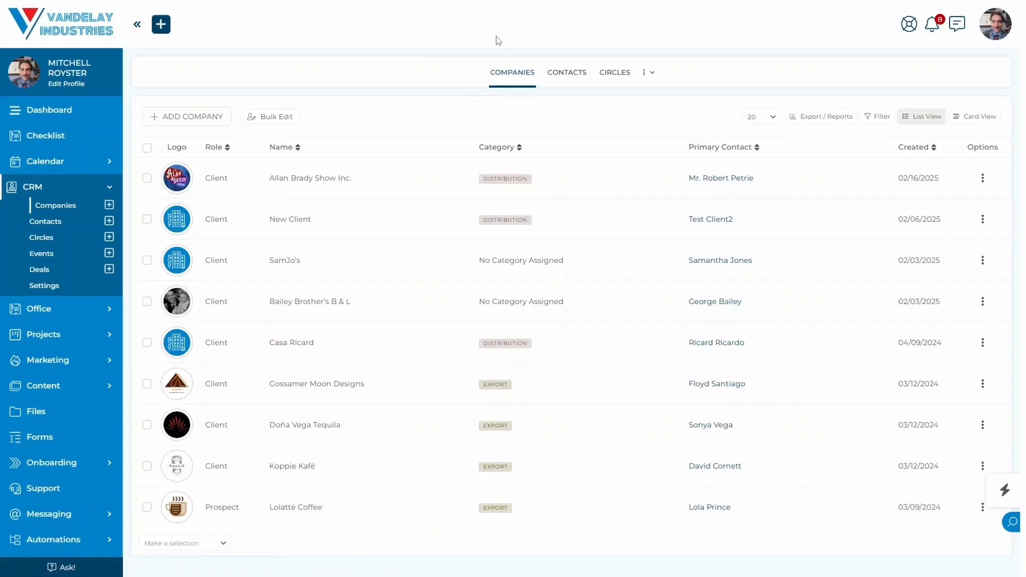
Open the project generated for Allan Brady Show Inc. and show the details of its Task #1.
left_click(113, 335)
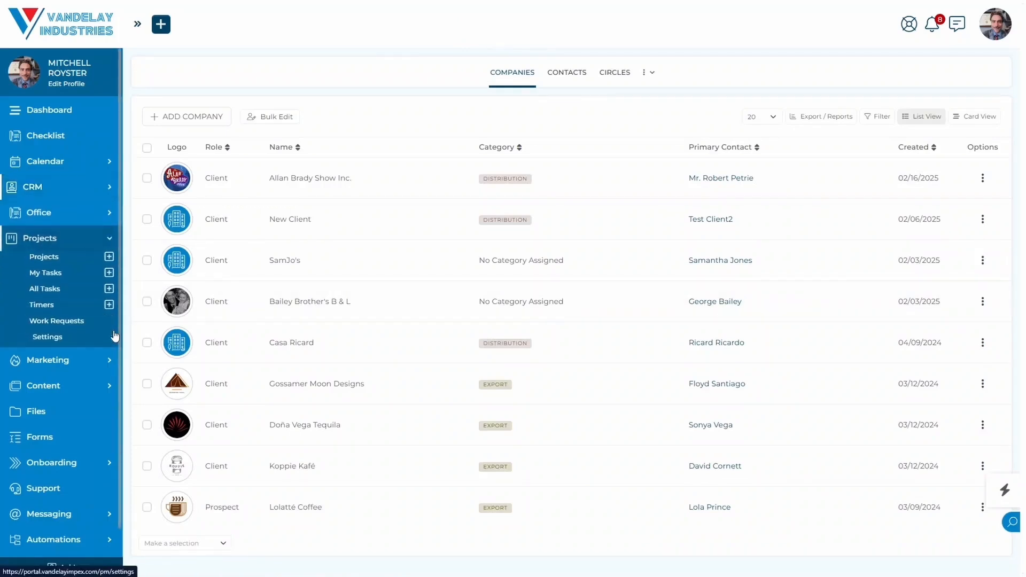
left_click(53, 260)
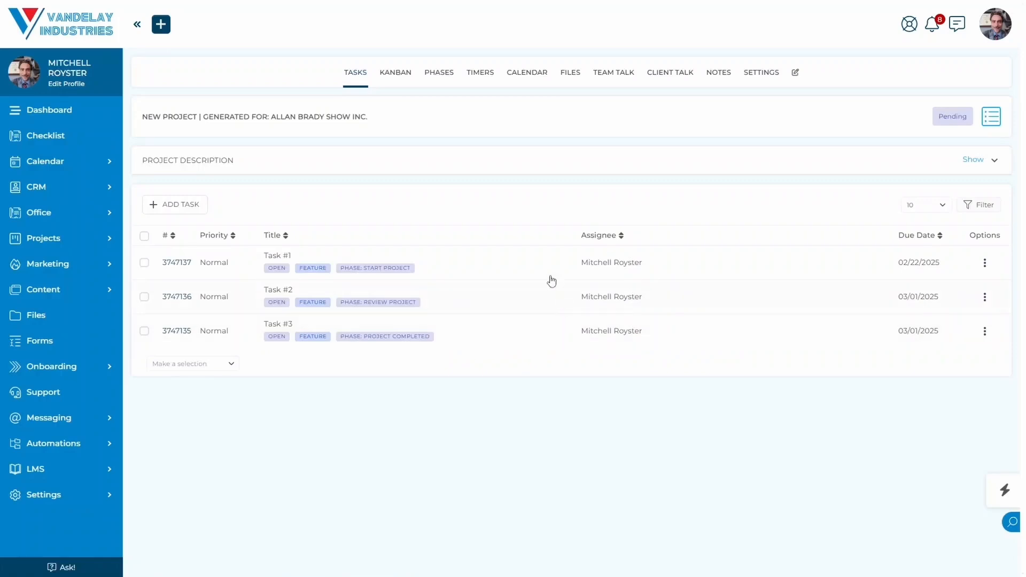
left_click(466, 266)
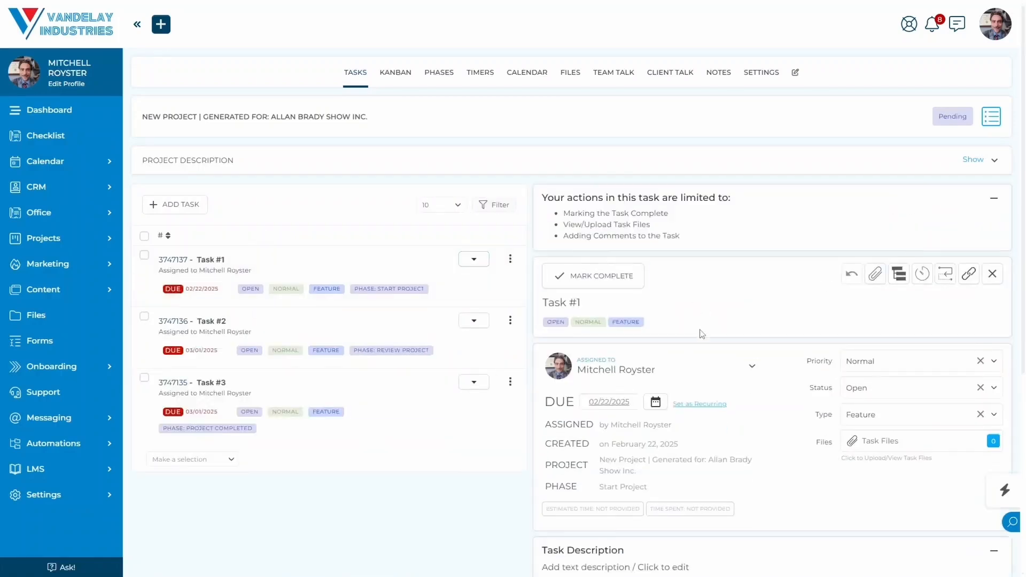
Examine Task #1's details, followers and history, and read the list of actions the task is limited to.
scroll(702, 334, "down", 3)
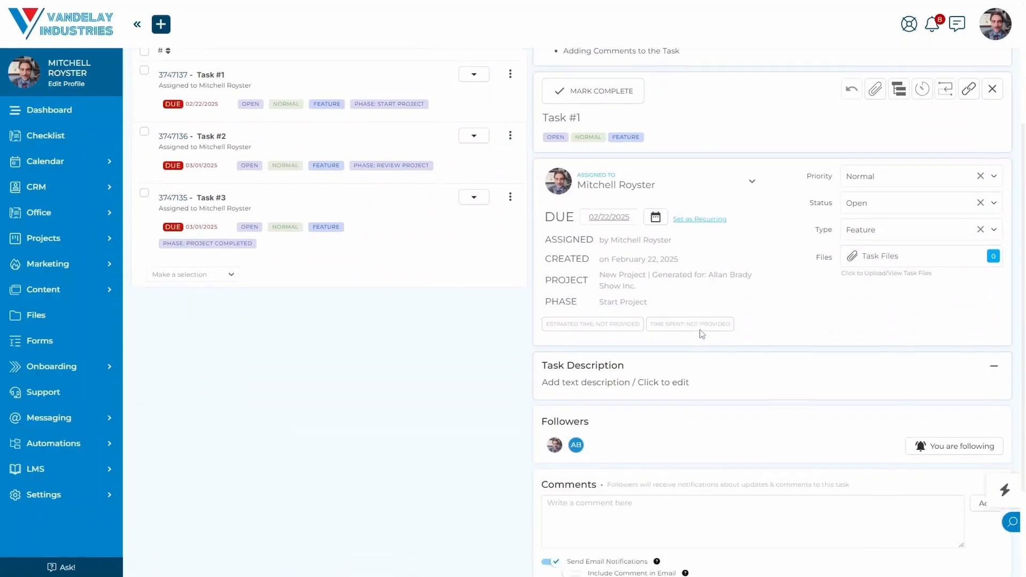
scroll(702, 334, "down", 3)
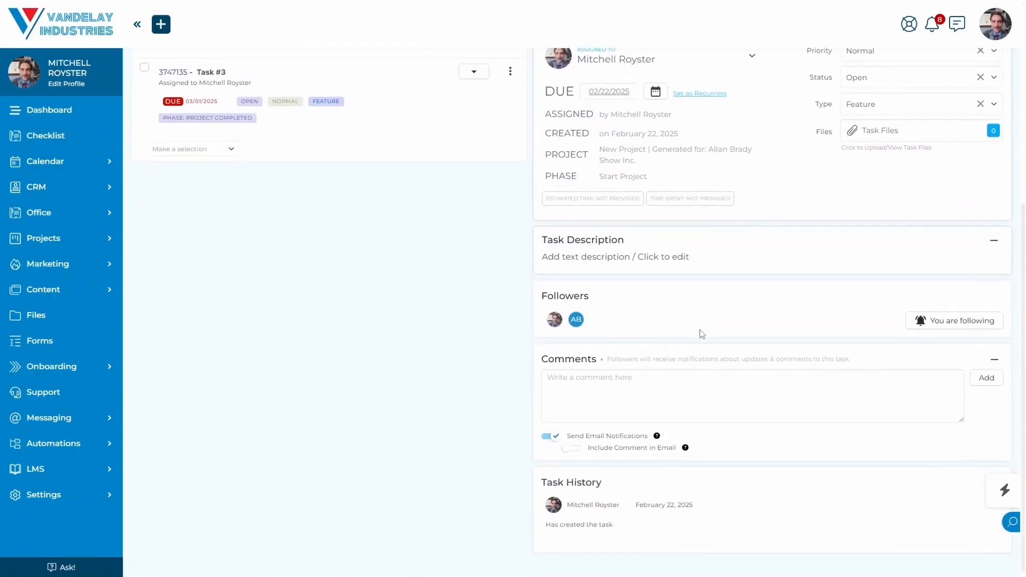
scroll(702, 334, "up", 5)
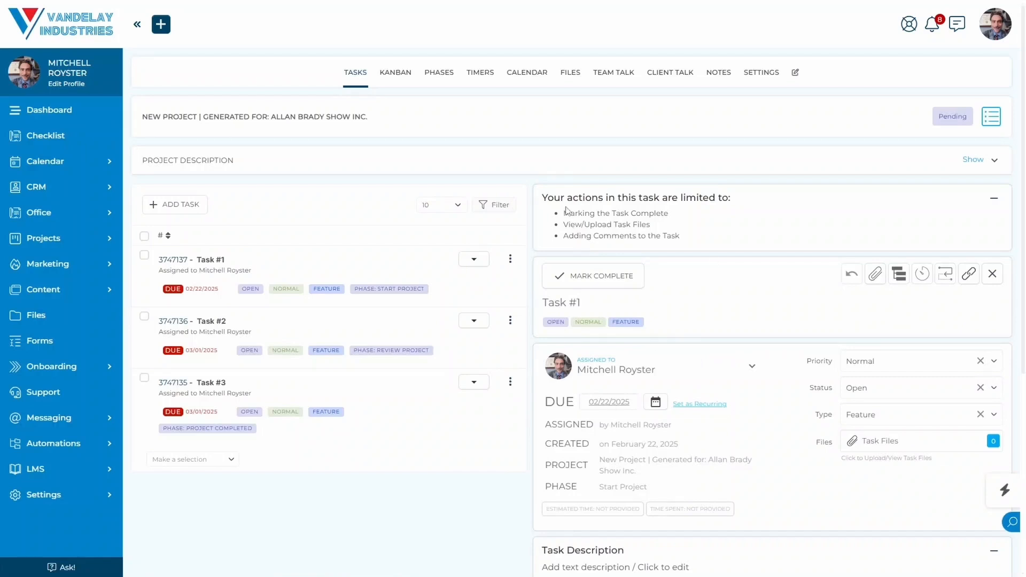
left_click_drag(545, 195, 700, 209)
left_click(624, 214)
left_click_drag(564, 213, 662, 214)
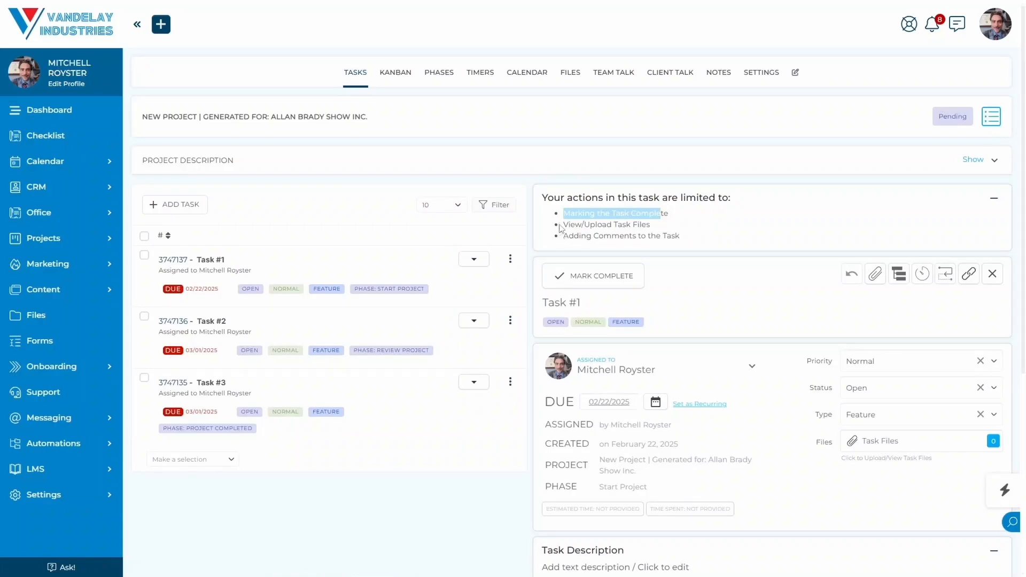
left_click_drag(564, 225, 667, 225)
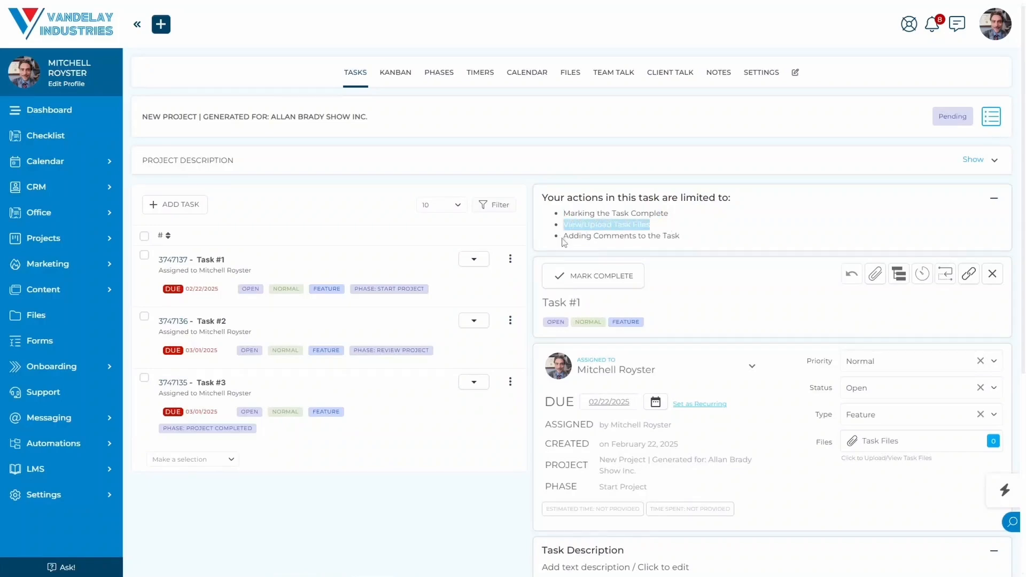
left_click_drag(563, 235, 688, 242)
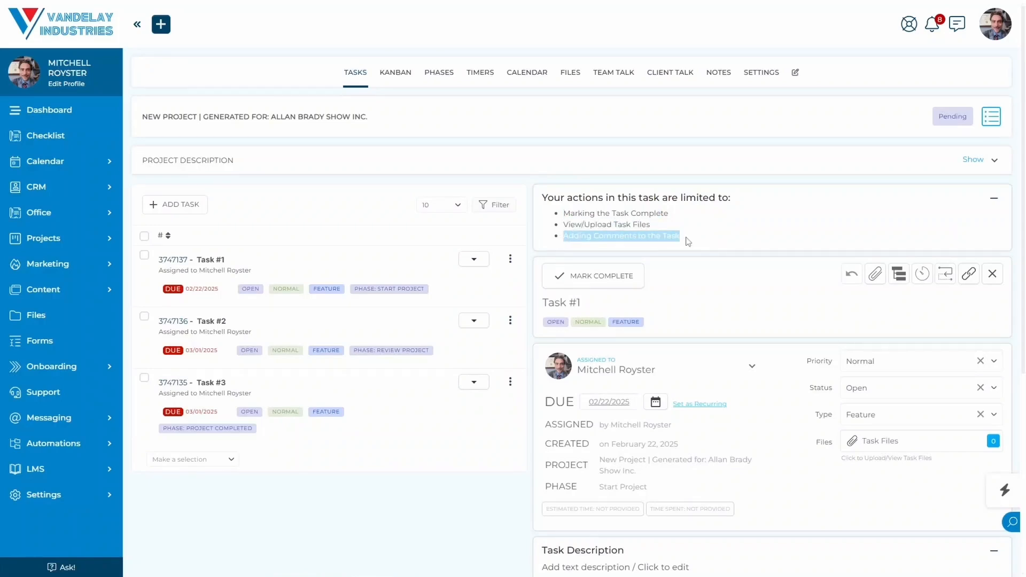
left_click(683, 239)
Write "New Task Comment" as a comment on Task #1.
scroll(626, 243, "down", 5)
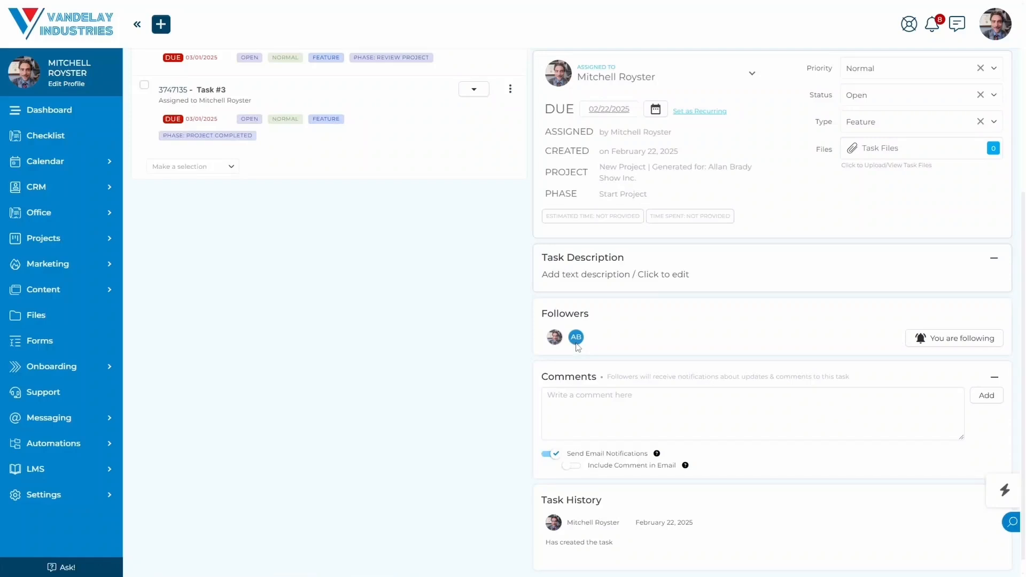
left_click(599, 404)
type("New ")
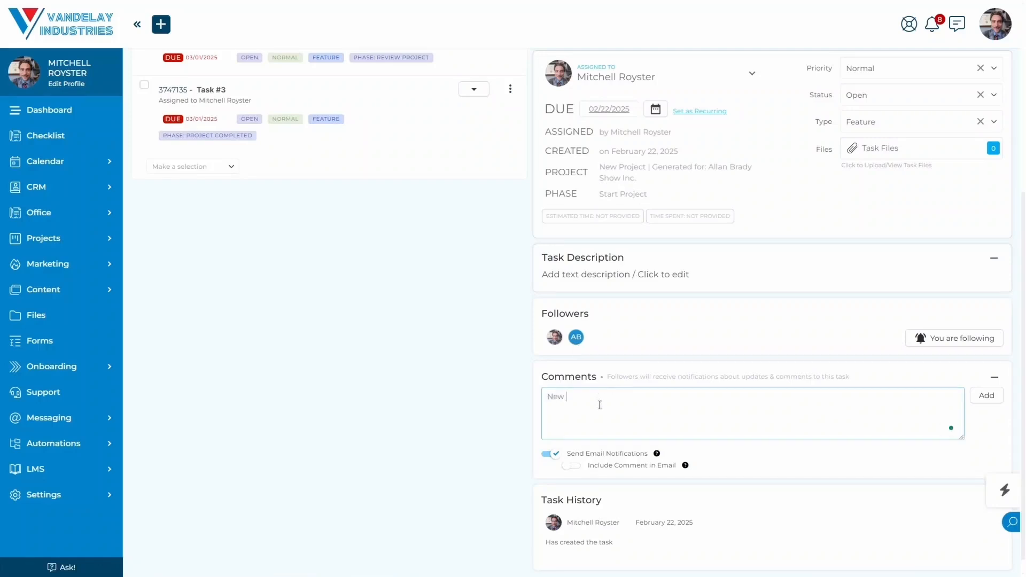
type("Task Comment")
left_click(736, 373)
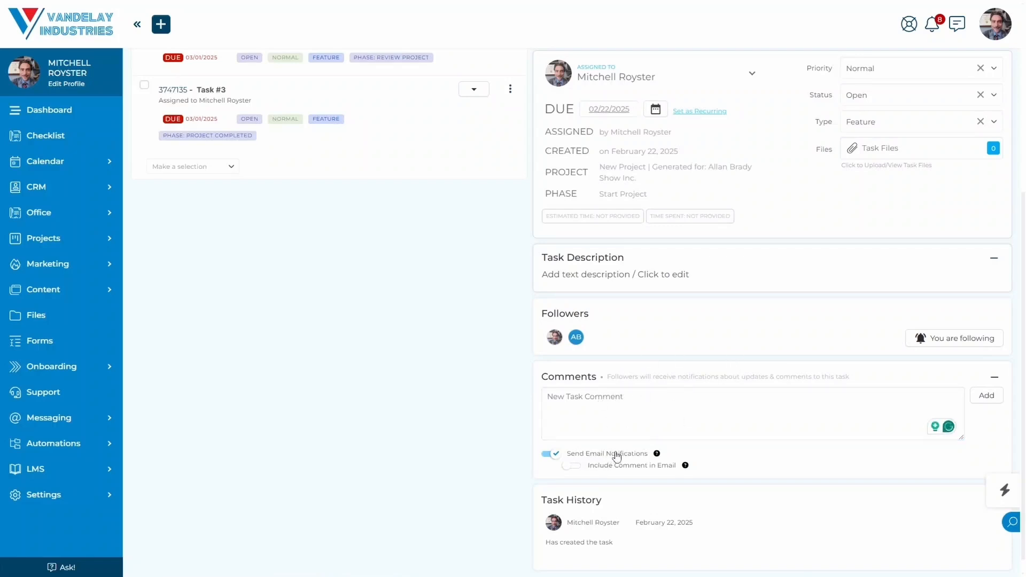
Turn on including the comment in the email notification for Task #1's new comment.
mouse_move(656, 454)
left_click(575, 470)
left_click_drag(630, 396, 545, 401)
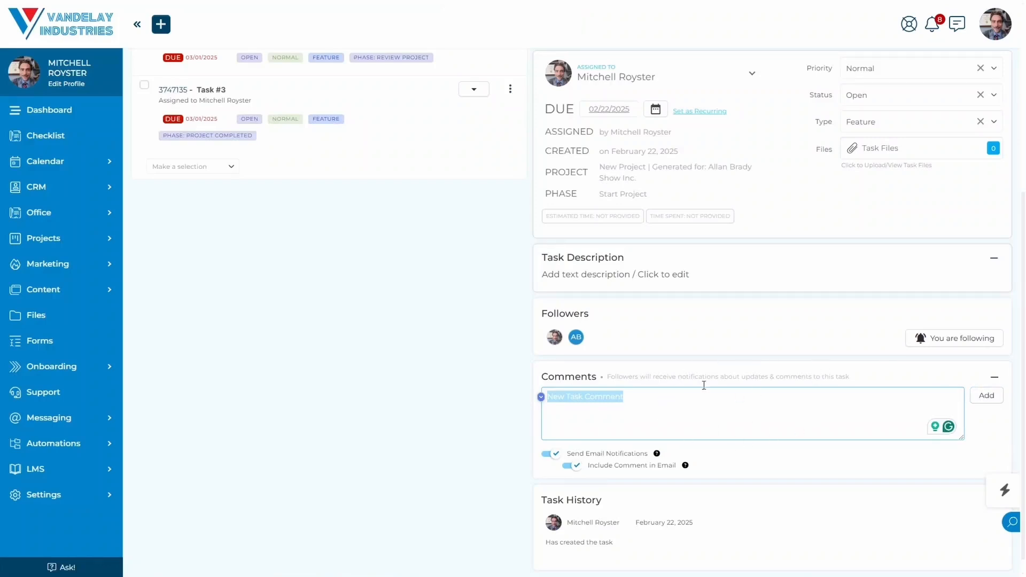
left_click(741, 343)
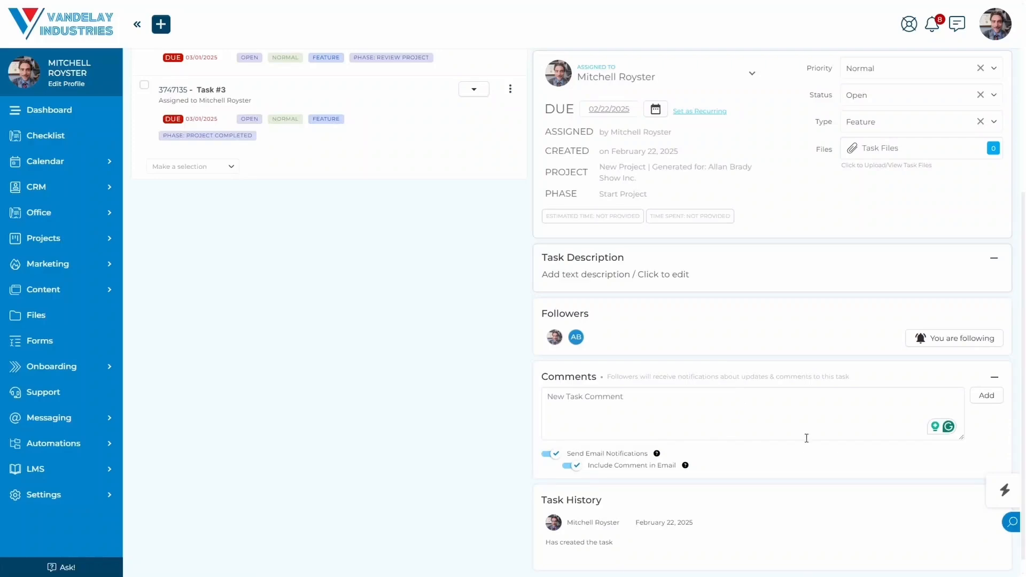
Mark Task #1 and Task #2 of the project as complete.
scroll(806, 438, "up", 5)
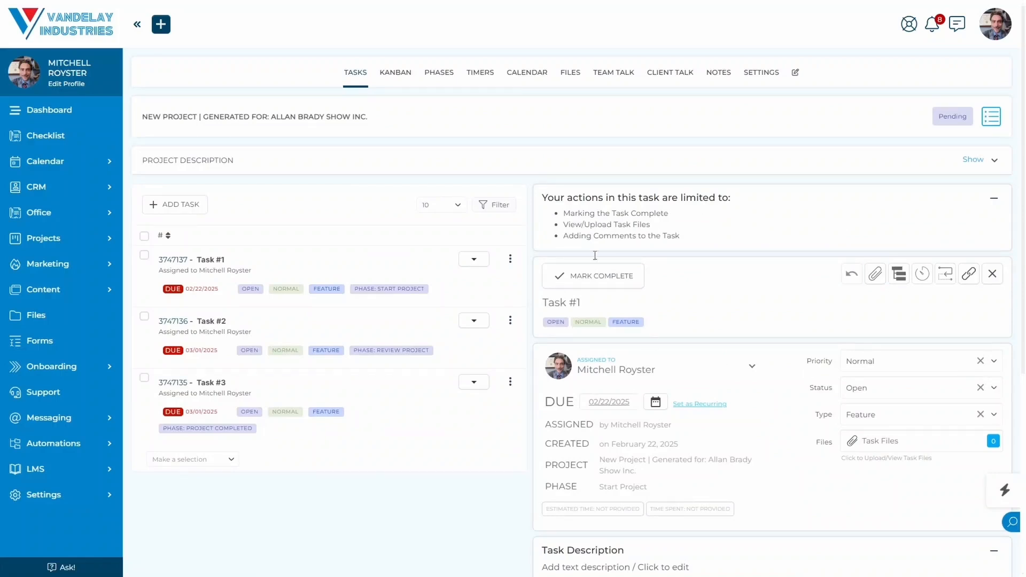
left_click(619, 274)
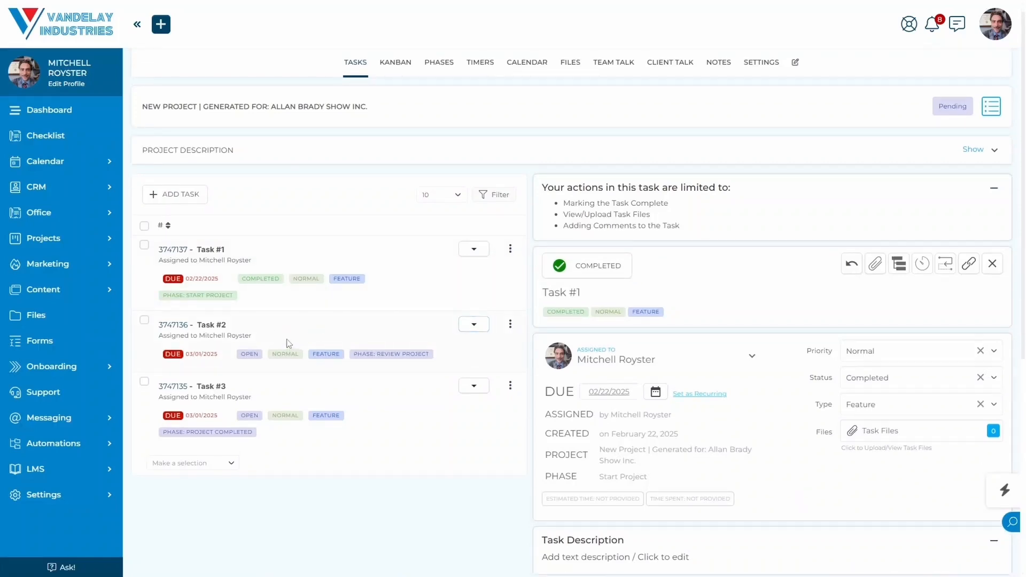
left_click(214, 327)
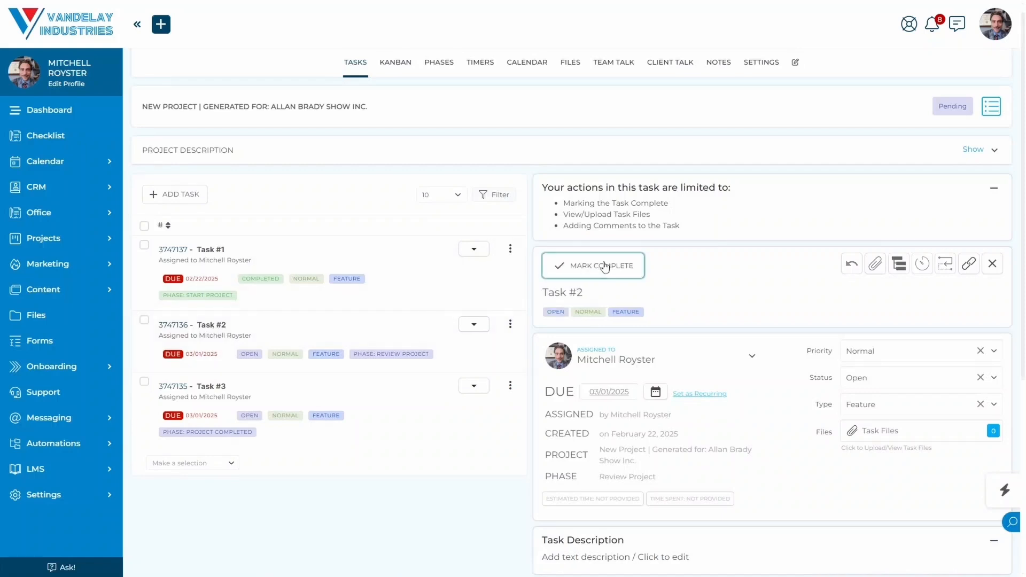
left_click(604, 269)
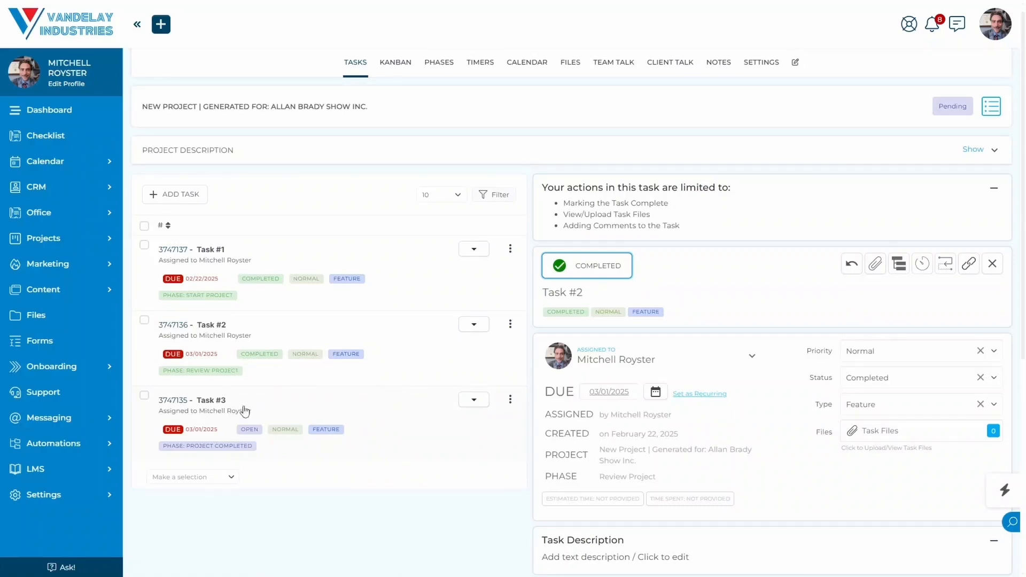
Show Task #3's details and look through the bulk actions offered for the task list.
left_click(229, 409)
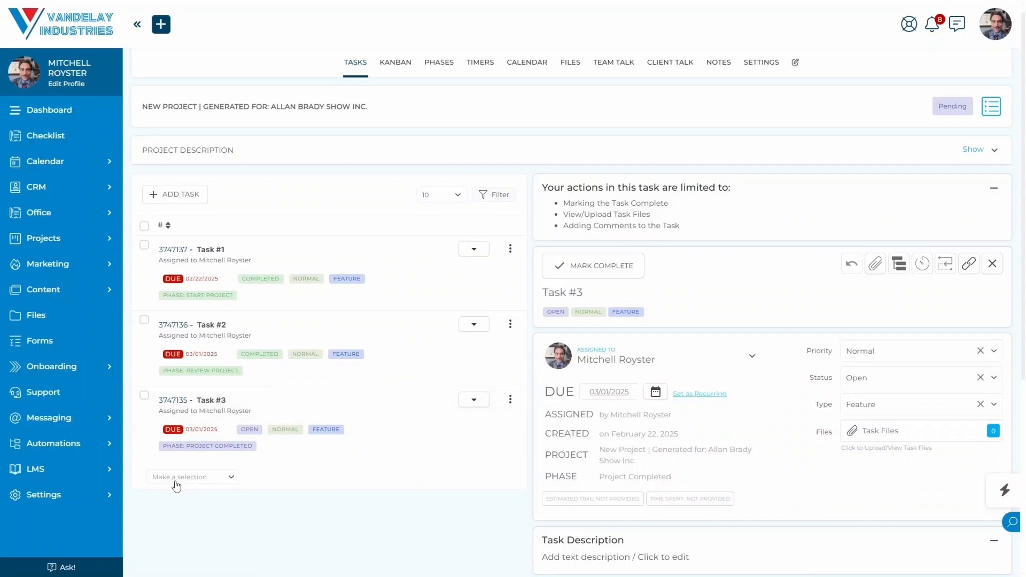
left_click(222, 482)
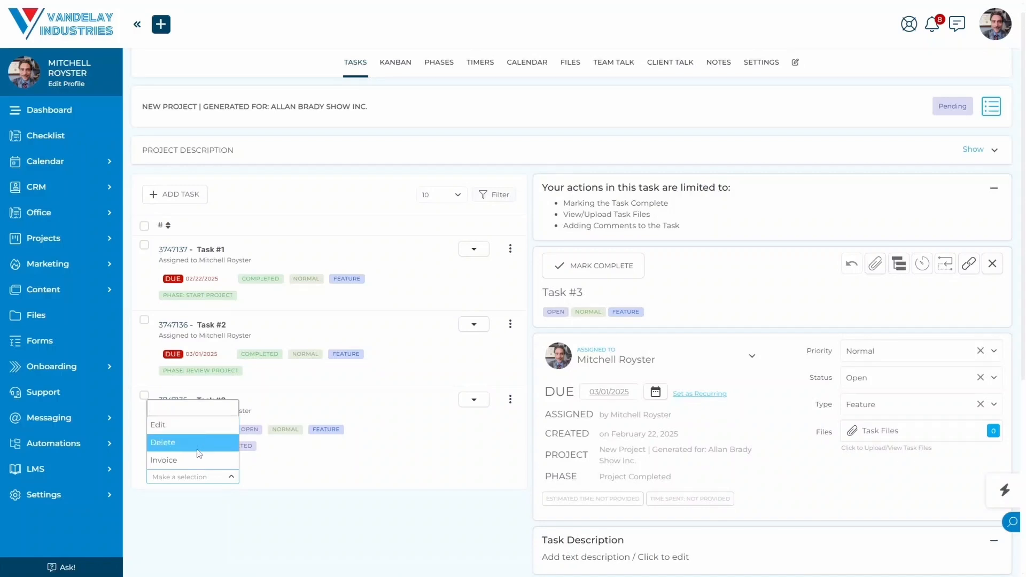
left_click(412, 459)
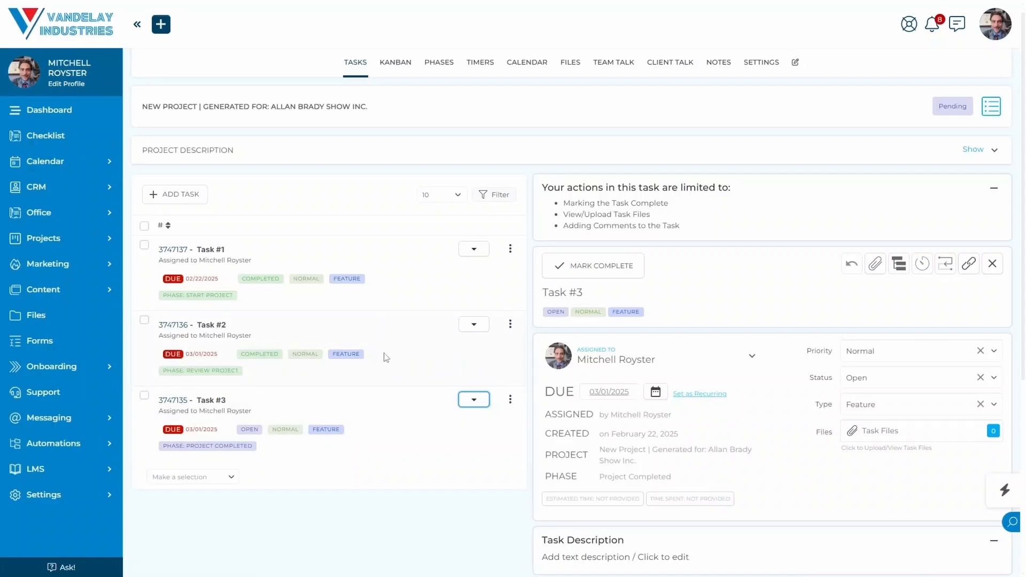
Expand Task #1's summary in the task list and read its priority, title, assignee and due date.
left_click(468, 254)
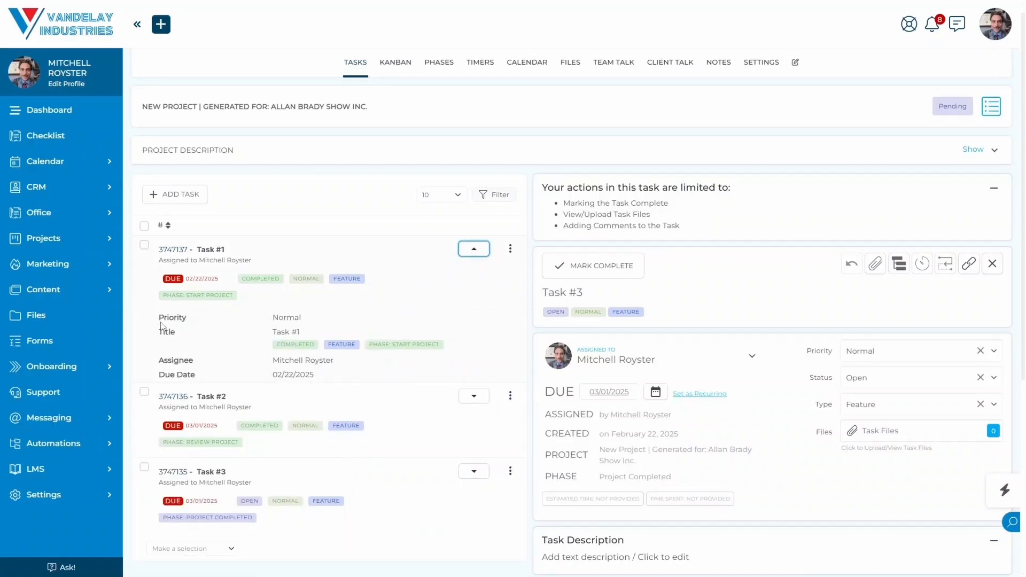
left_click_drag(159, 320, 327, 383)
left_click(328, 382)
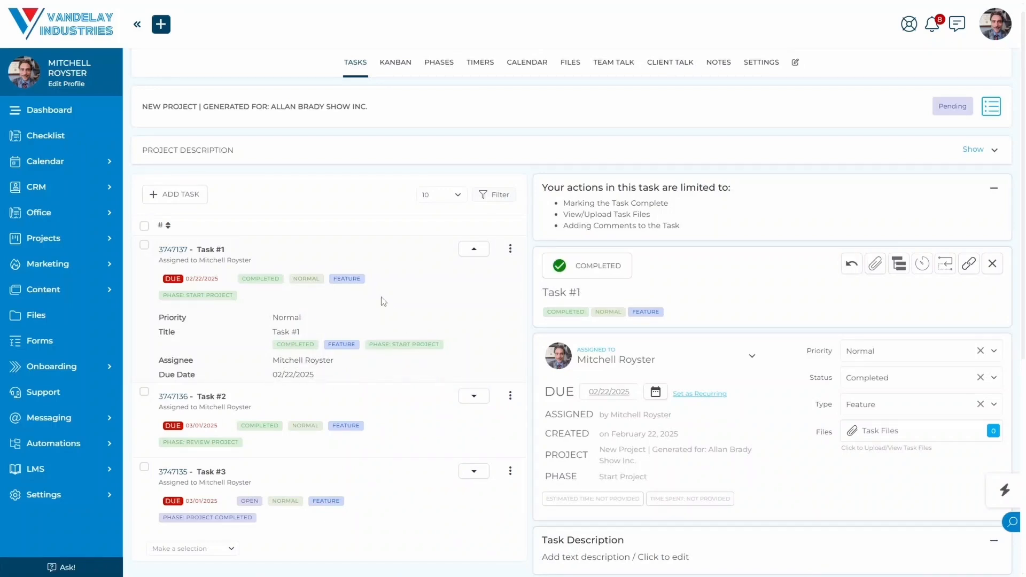
Review the form for adding a task to the project, including its date, dependency and recurrence settings.
left_click(192, 202)
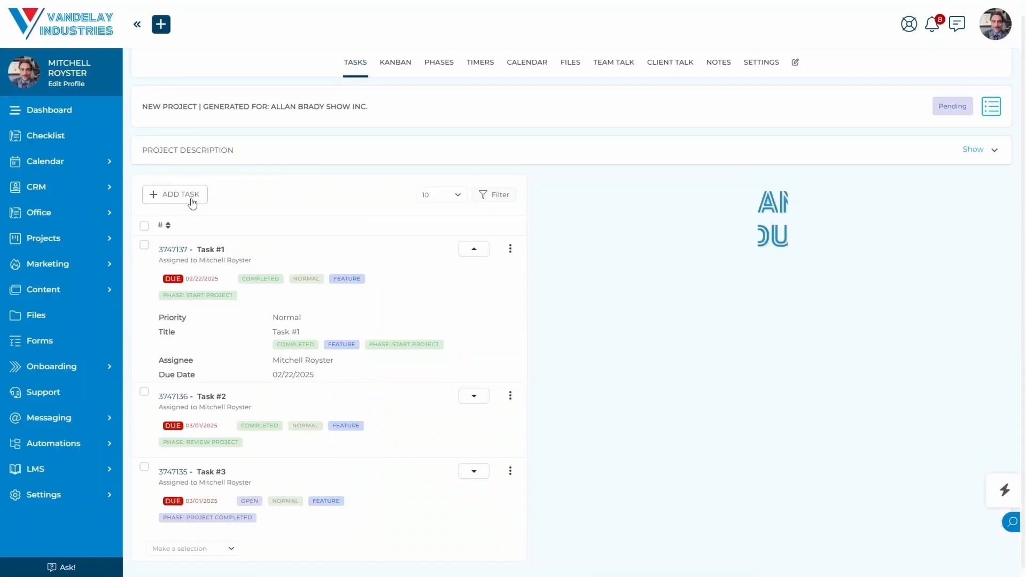
scroll(701, 291, "down", 3)
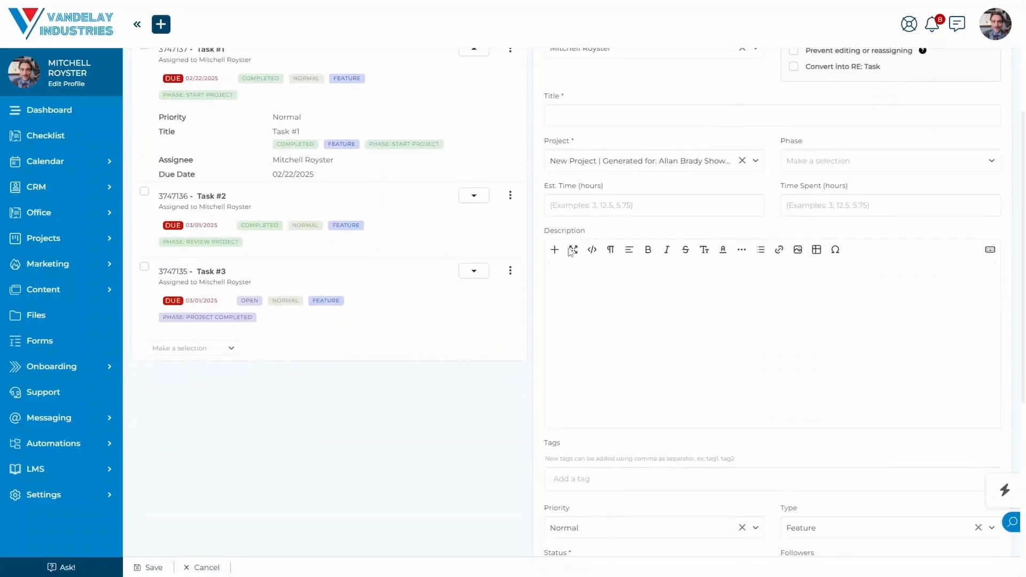
scroll(764, 359, "down", 3)
scroll(767, 363, "down", 3)
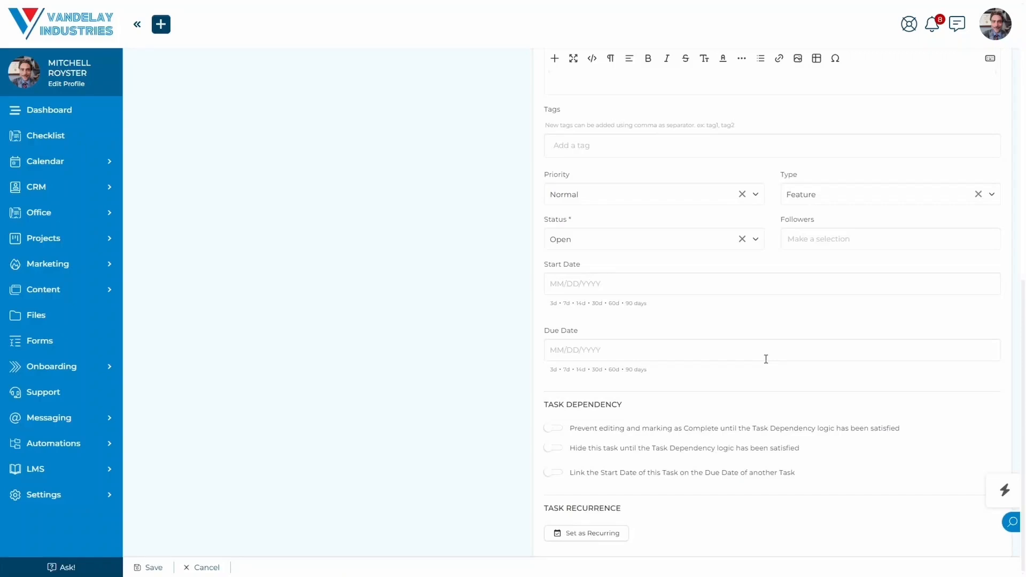
left_click(582, 538)
scroll(704, 503, "down", 6)
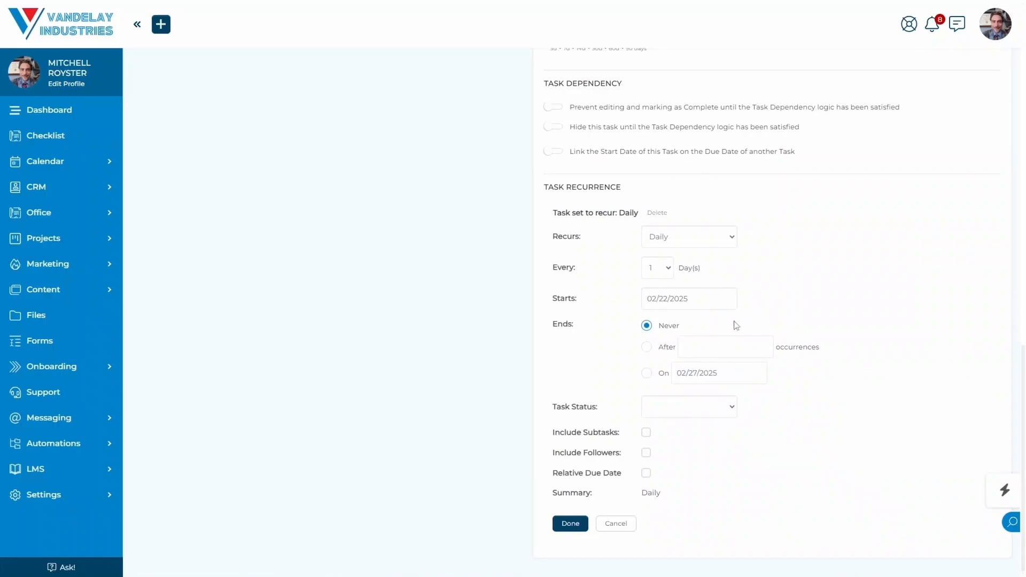
scroll(823, 273, "up", 10)
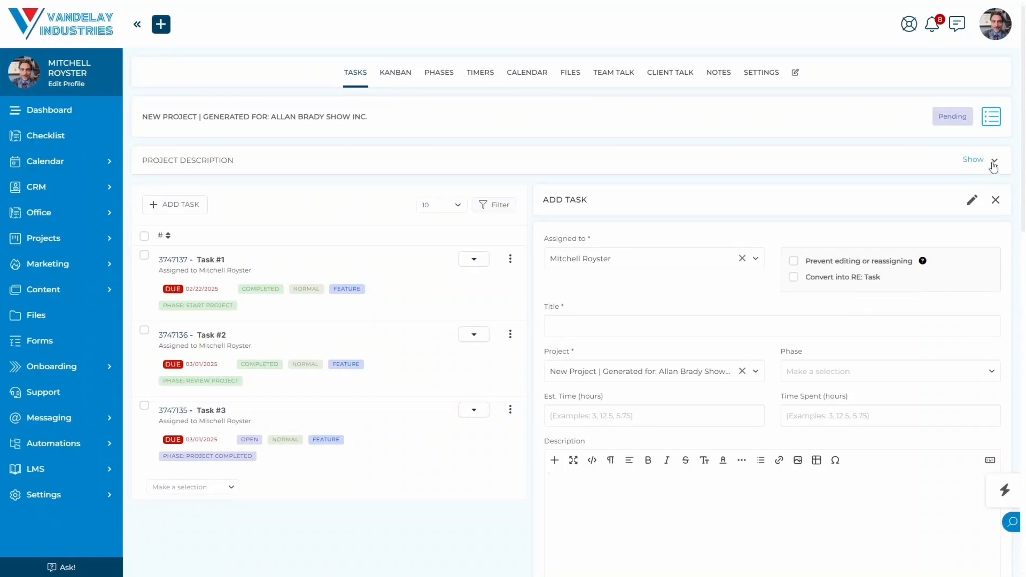
Expand the project description and read its text.
left_click(975, 162)
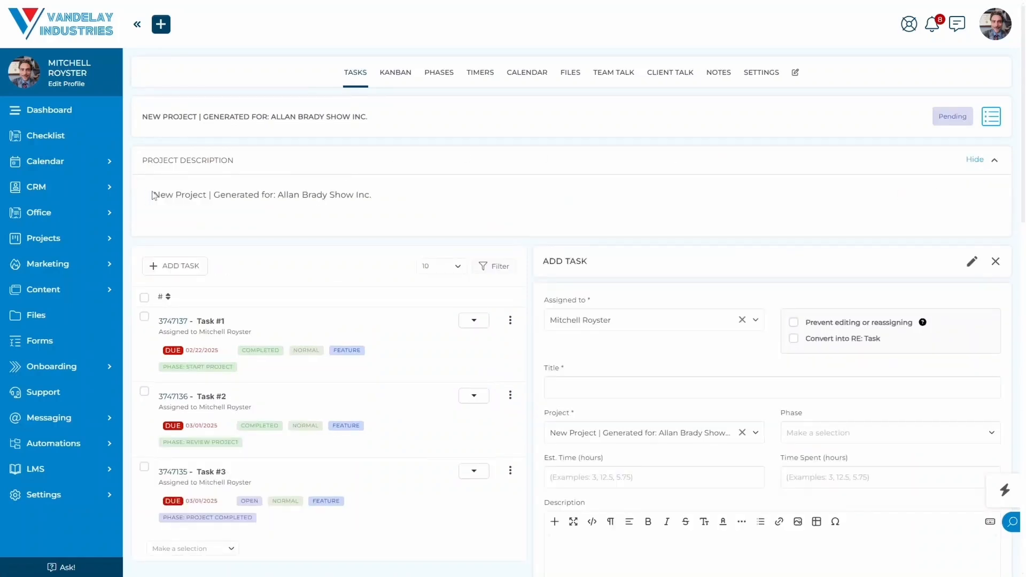
left_click_drag(155, 195, 404, 203)
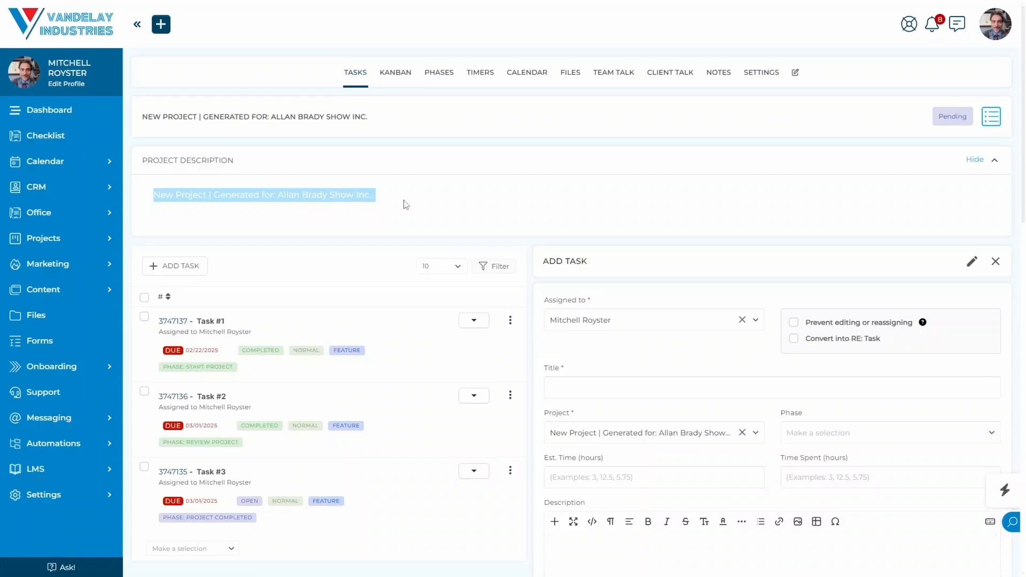
Examine the project's Kanban board, including Task #3's details and the form for adding a status.
left_click(395, 75)
left_click(394, 75)
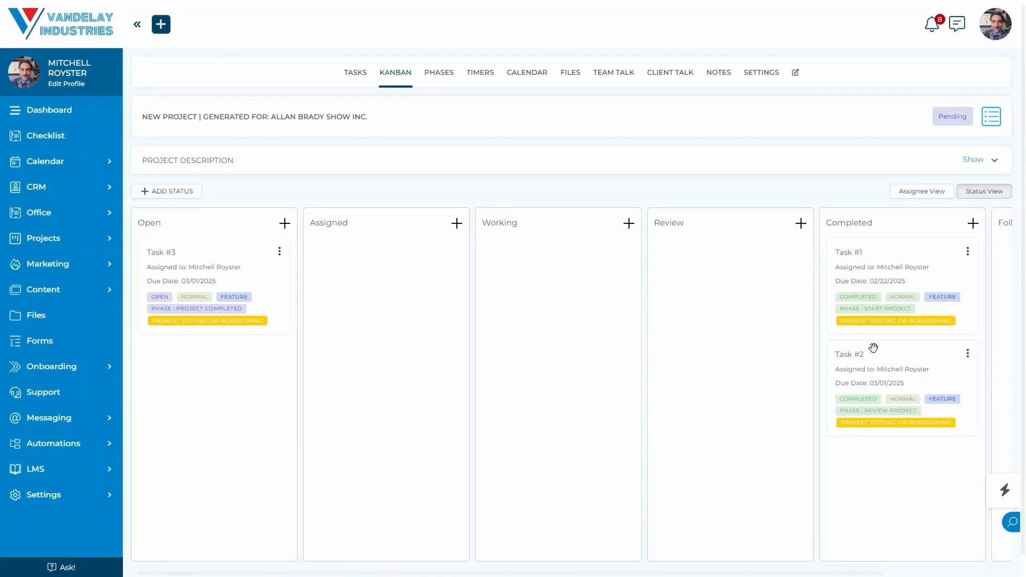
left_click(203, 271)
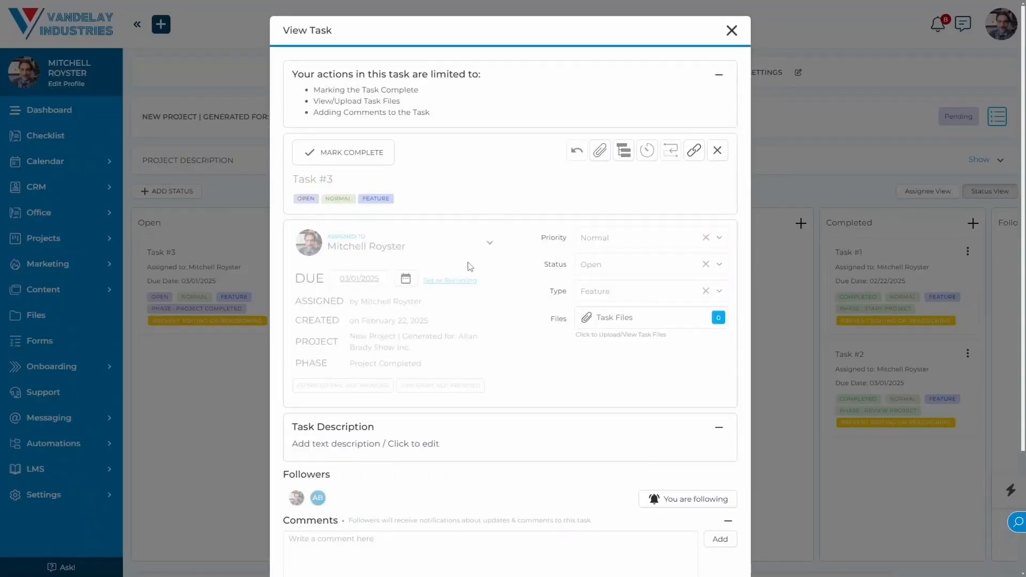
scroll(453, 237, "down", 3)
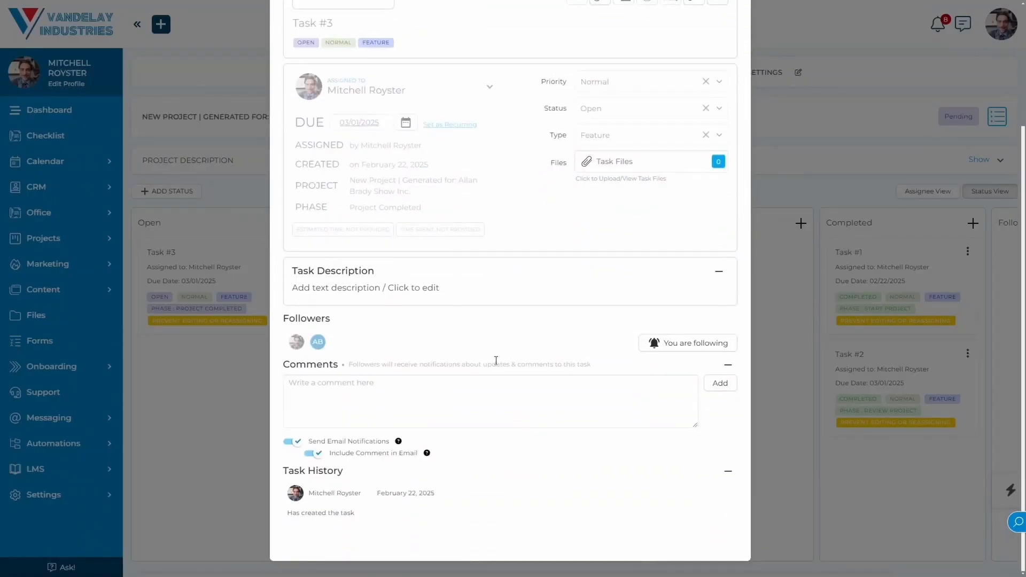
scroll(495, 360, "up", 3)
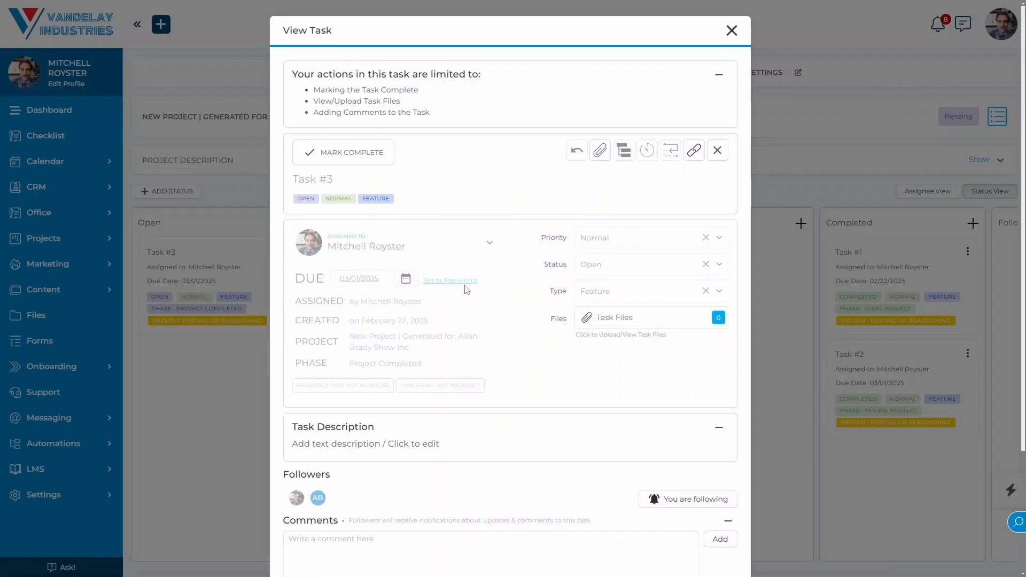
left_click(731, 30)
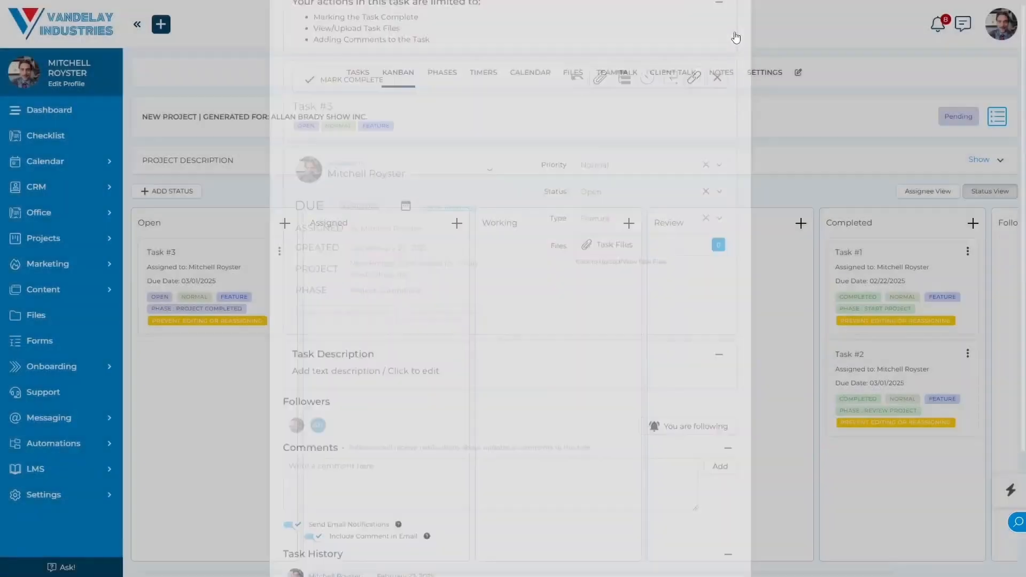
left_click(162, 192)
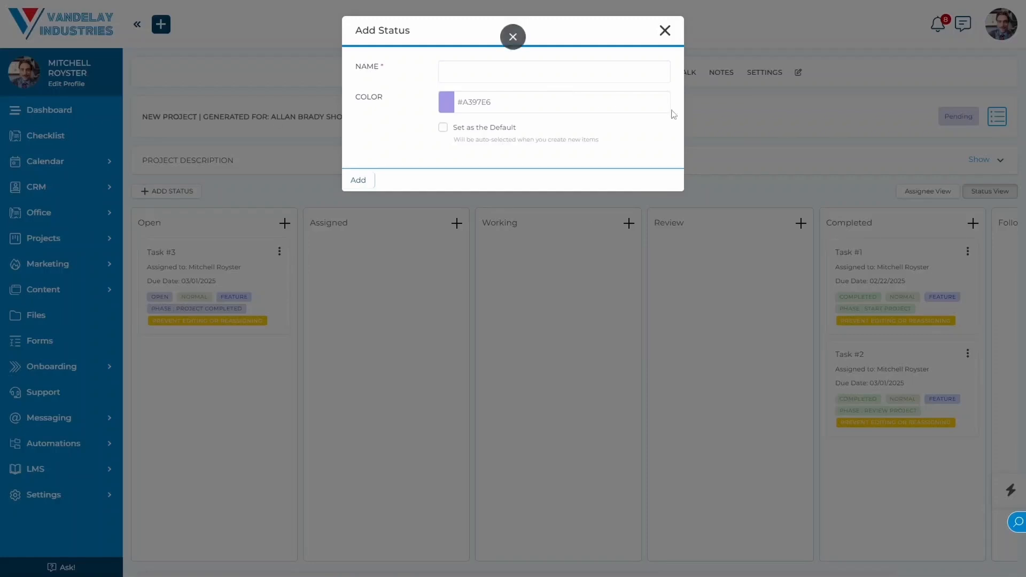
left_click(664, 30)
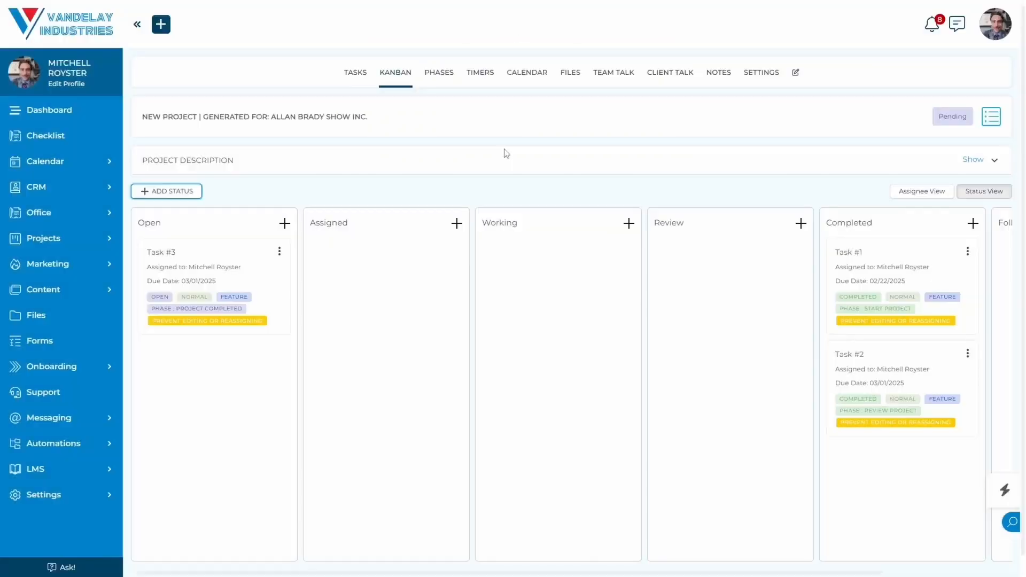
Review the project's phases and the form for adding a phase, and close the form without adding one.
left_click(446, 83)
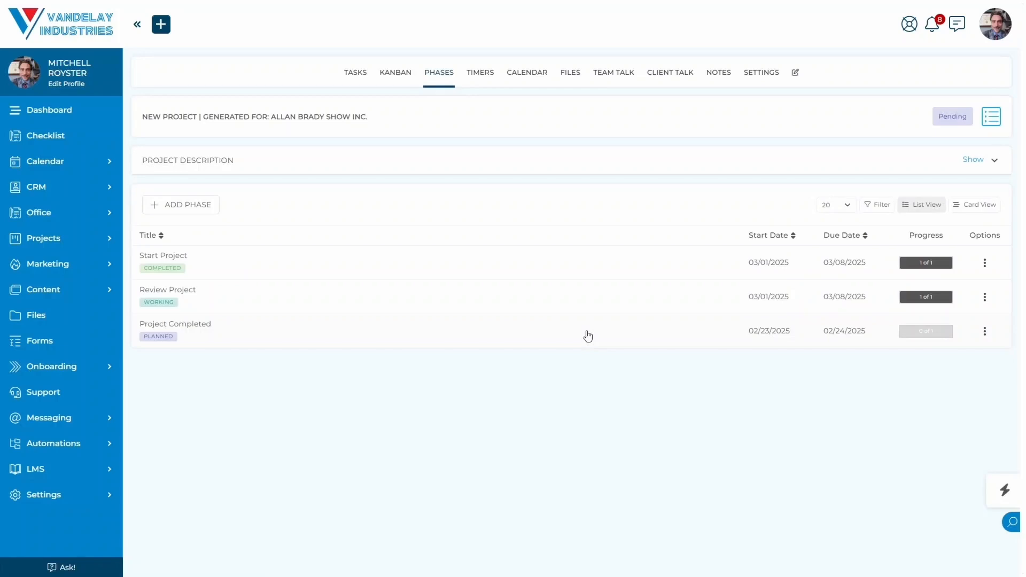
left_click(194, 204)
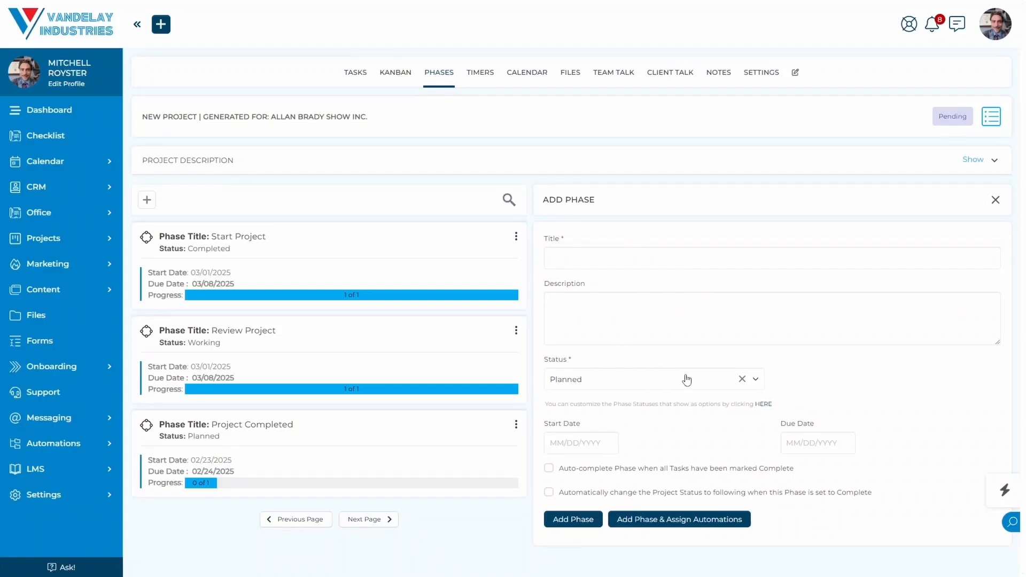
left_click(582, 521)
left_click(996, 200)
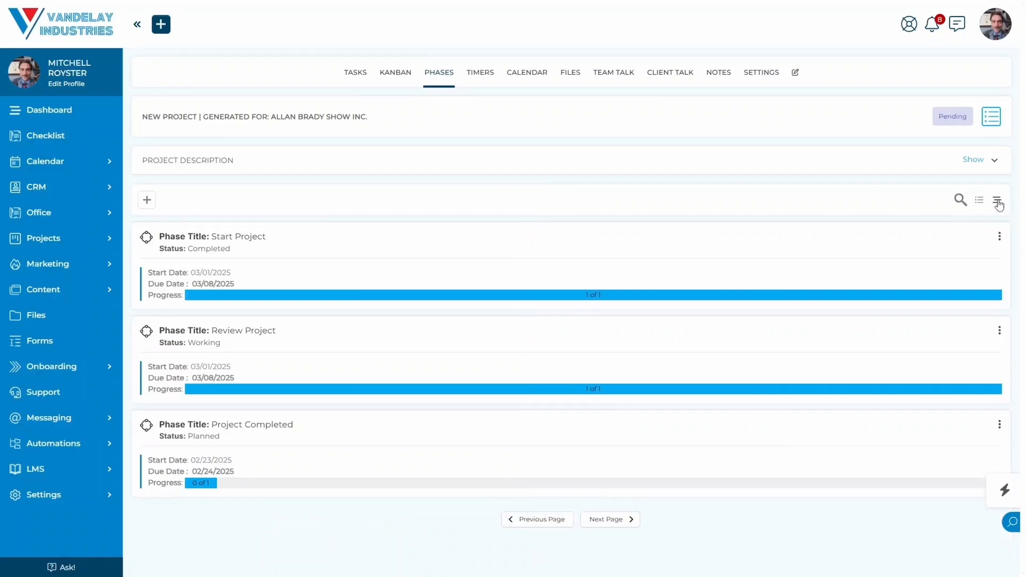
Inspect the Project Completed phase and its associated task, and select Task #3 to see the options for adding or removing phase tasks.
left_click(502, 437)
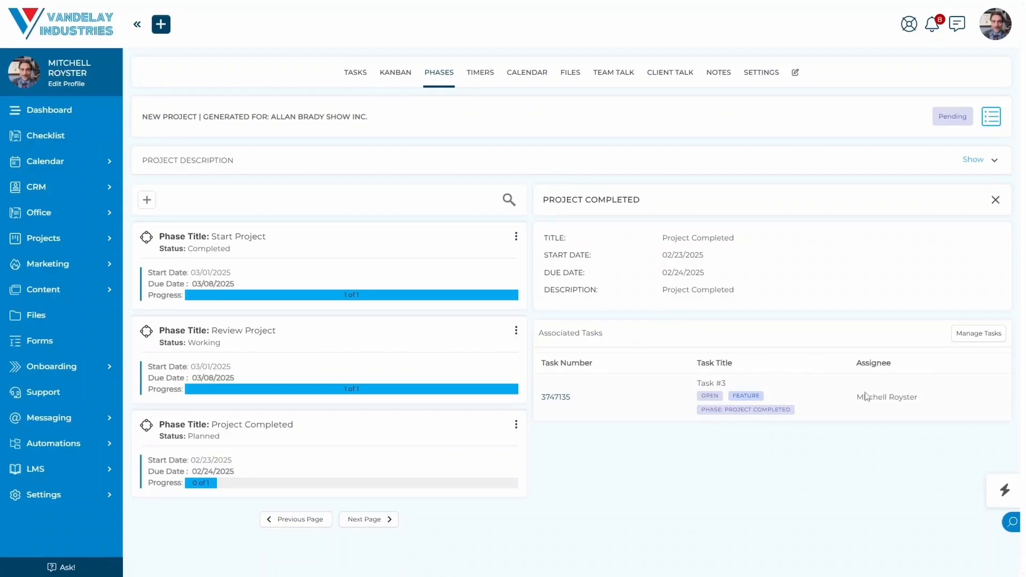
left_click_drag(854, 397, 938, 397)
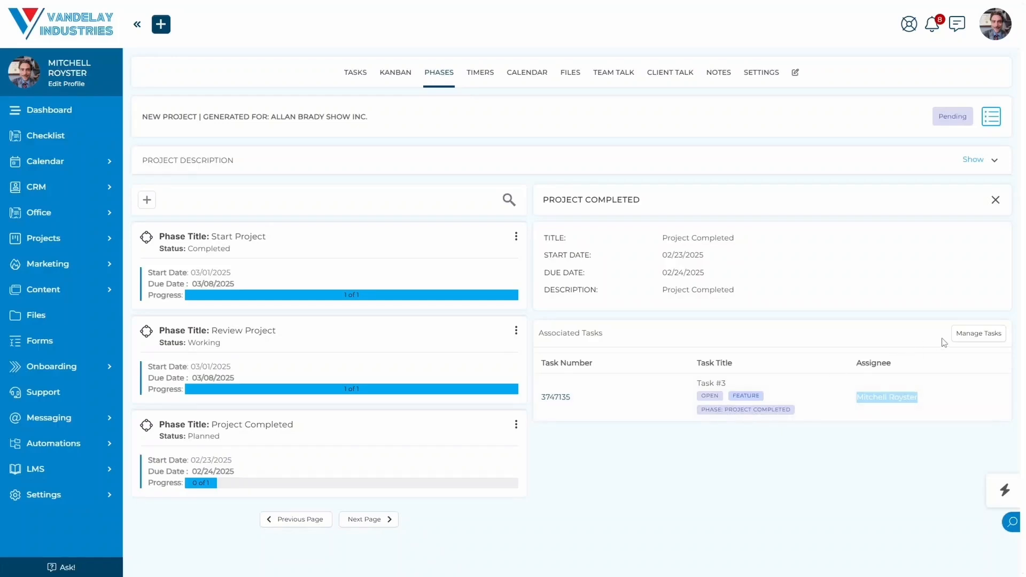
left_click(976, 335)
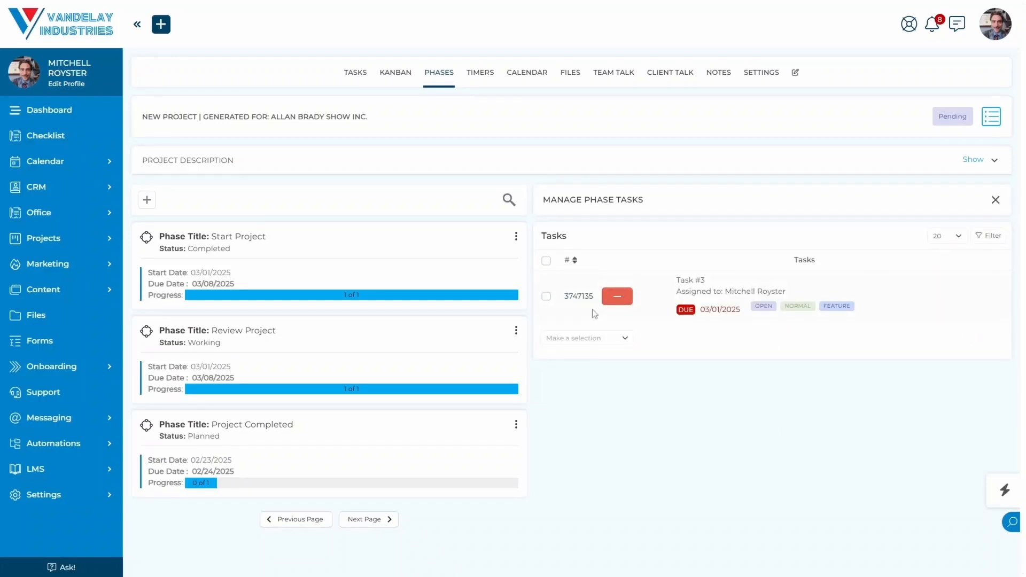
left_click(545, 298)
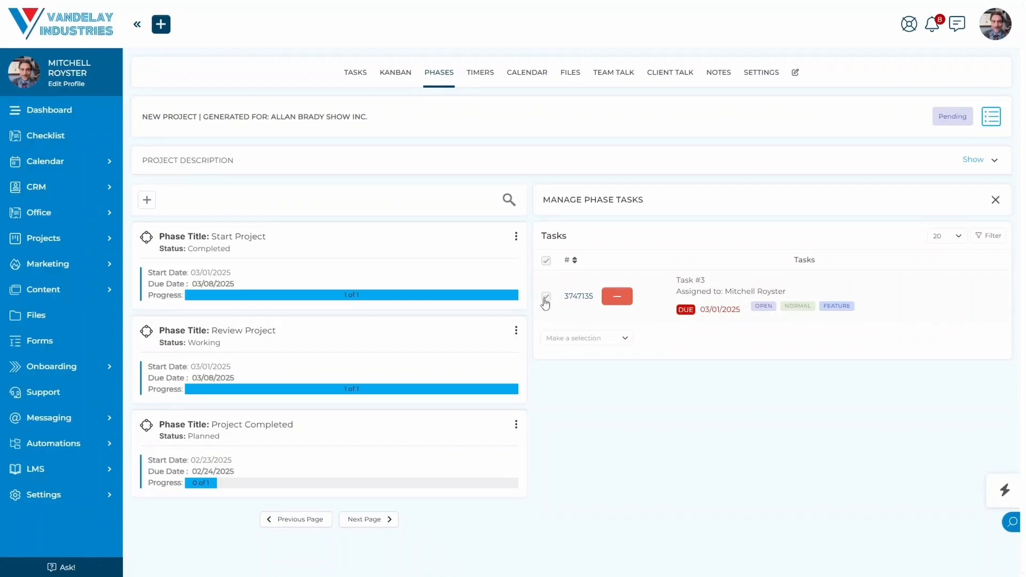
left_click(582, 341)
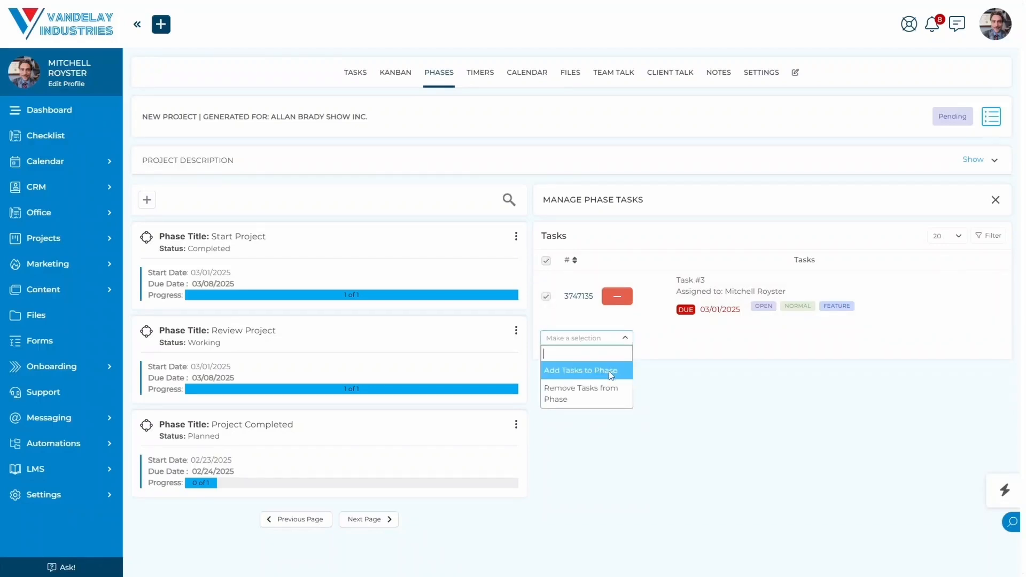
left_click(573, 398)
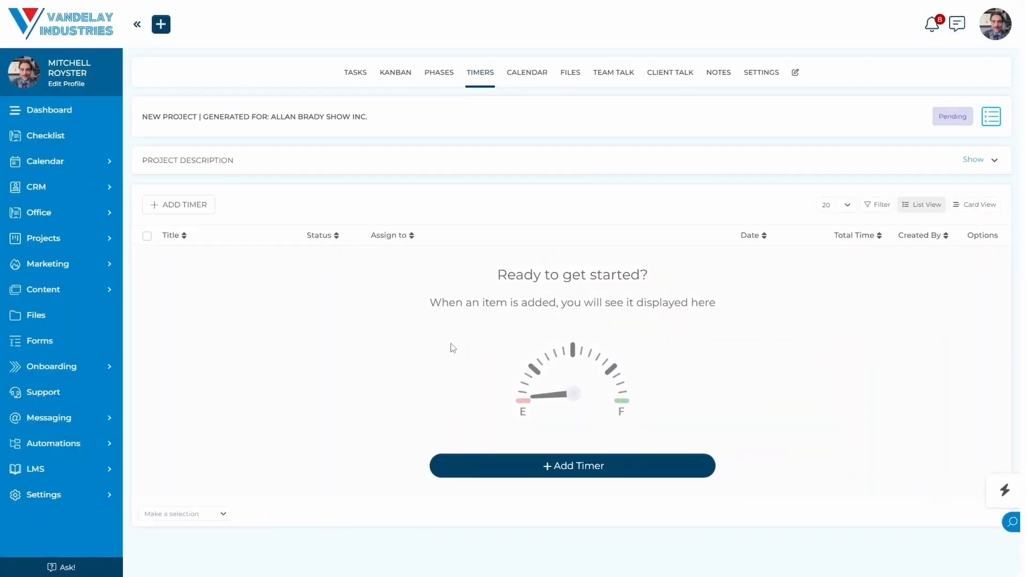
Fill in a new counting timer titled Project #1 with an hourly rate of 75.00.
left_click(209, 207)
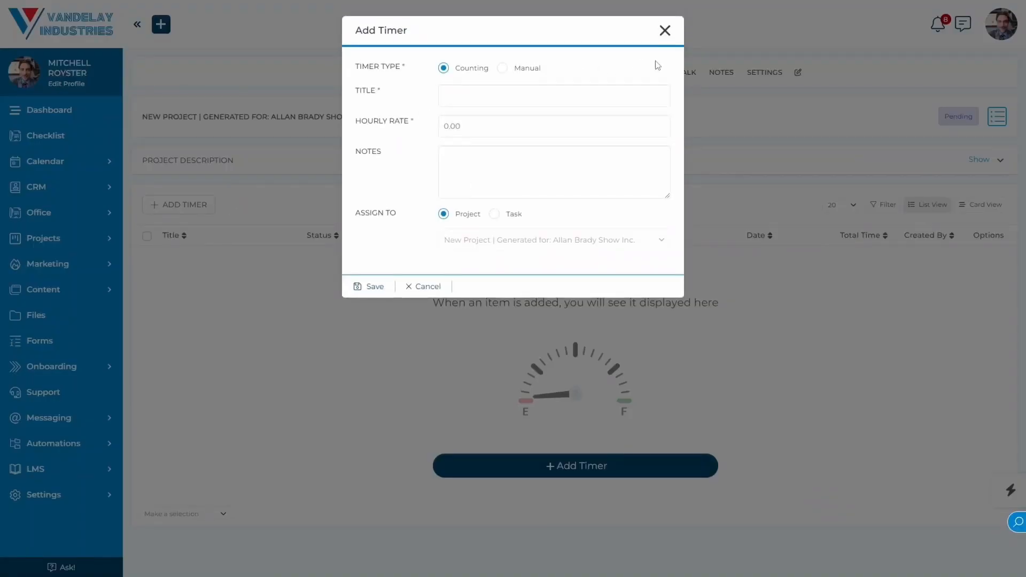
left_click(503, 68)
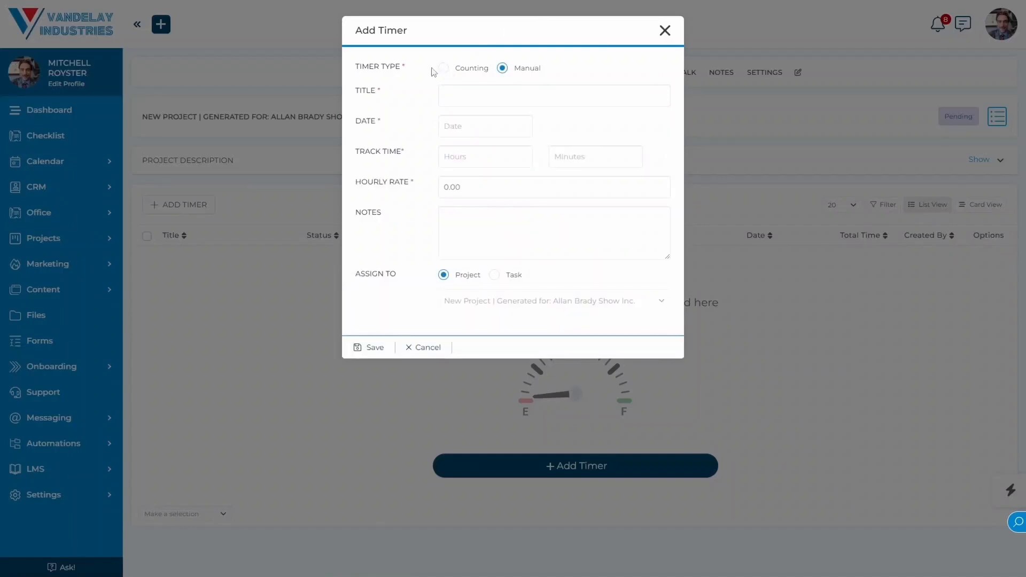
left_click(444, 70)
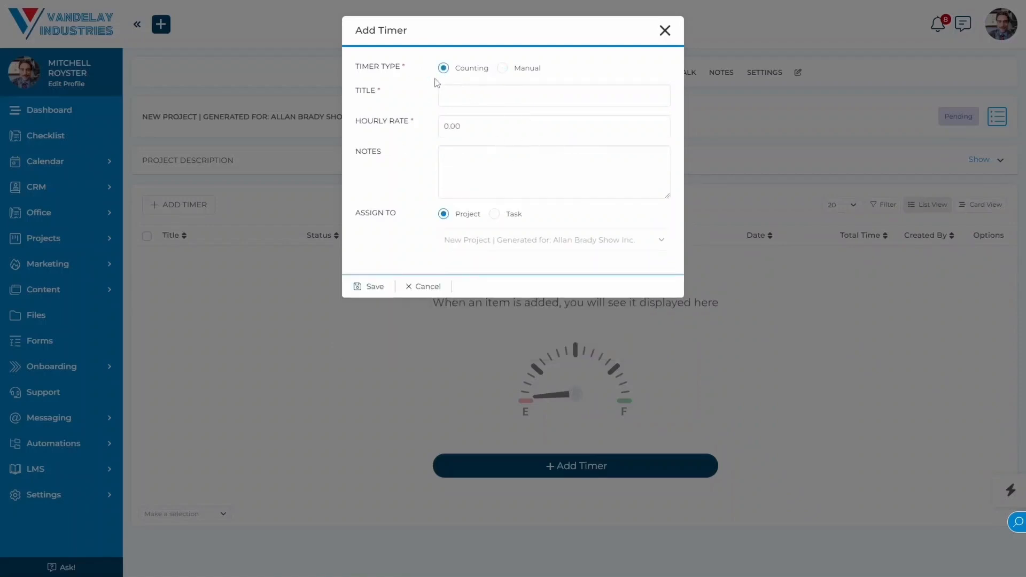
left_click(447, 126)
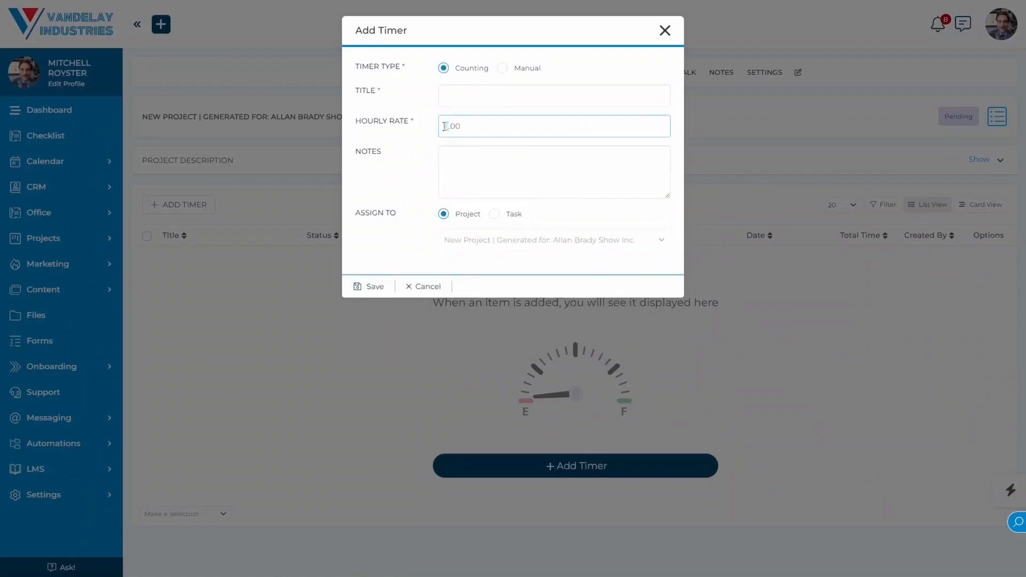
type("75")
left_click(393, 158)
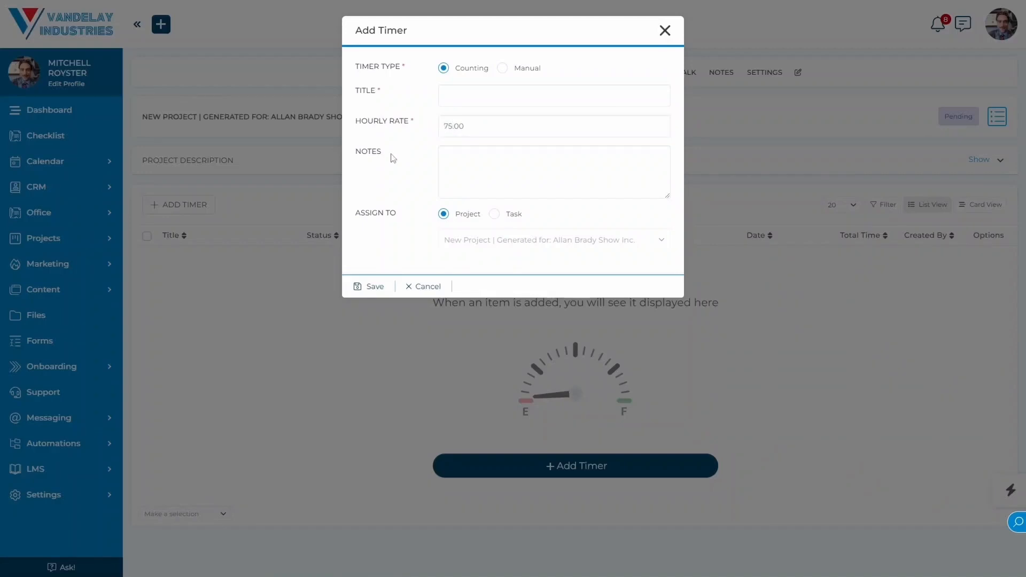
left_click(467, 96)
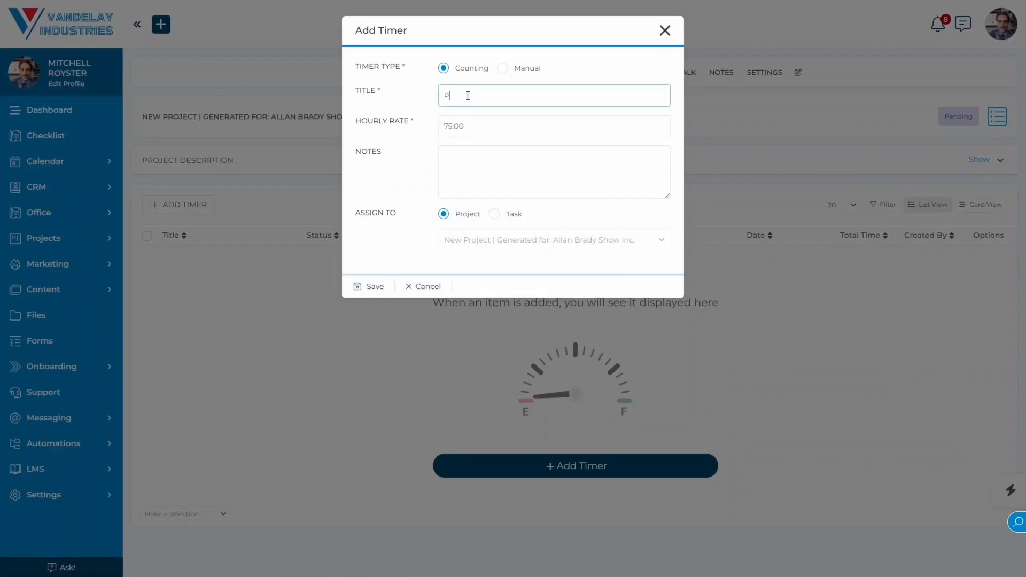
type("Project #1")
left_click(423, 179)
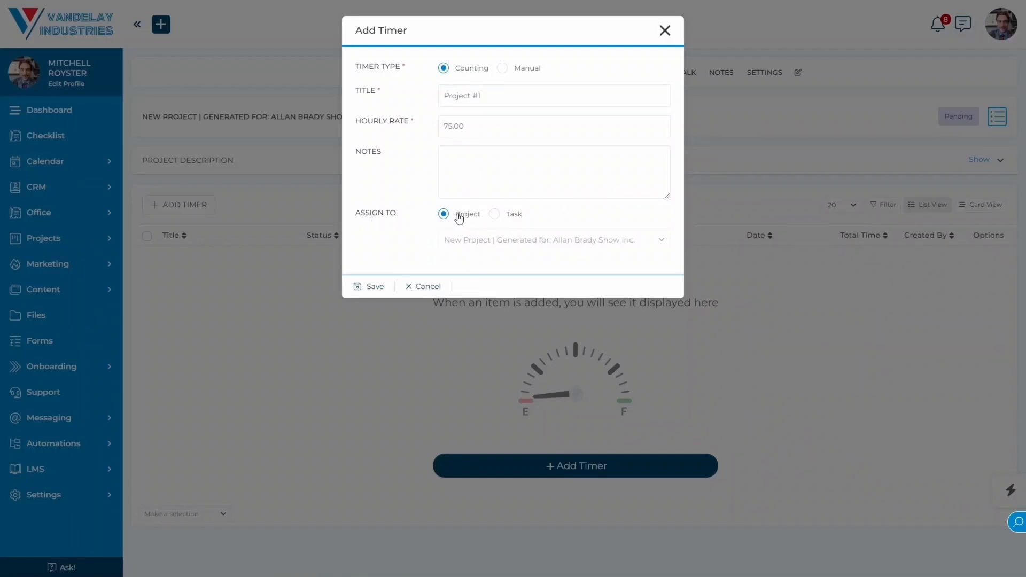
left_click(495, 216)
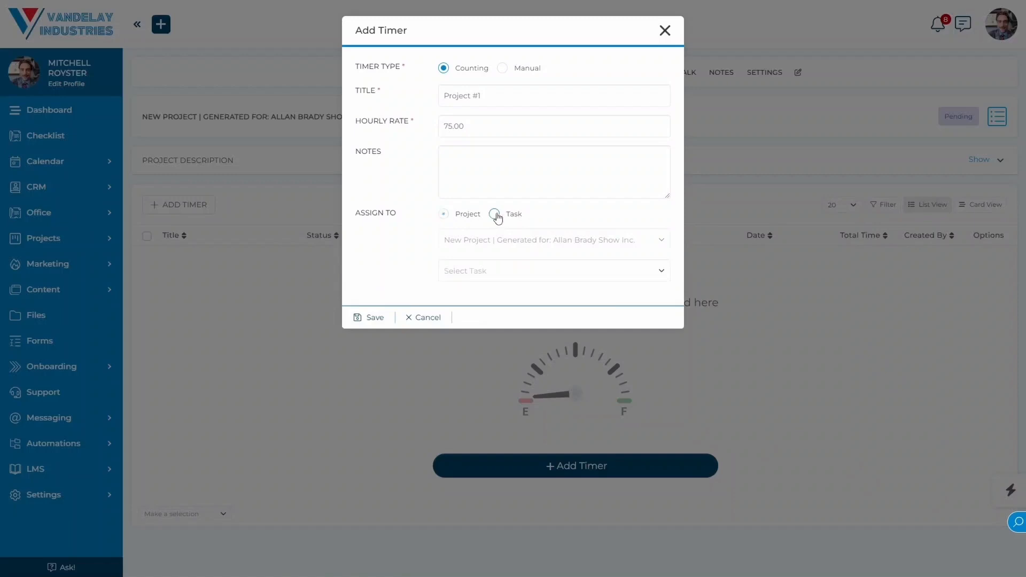
left_click(492, 272)
left_click(485, 308)
left_click(444, 215)
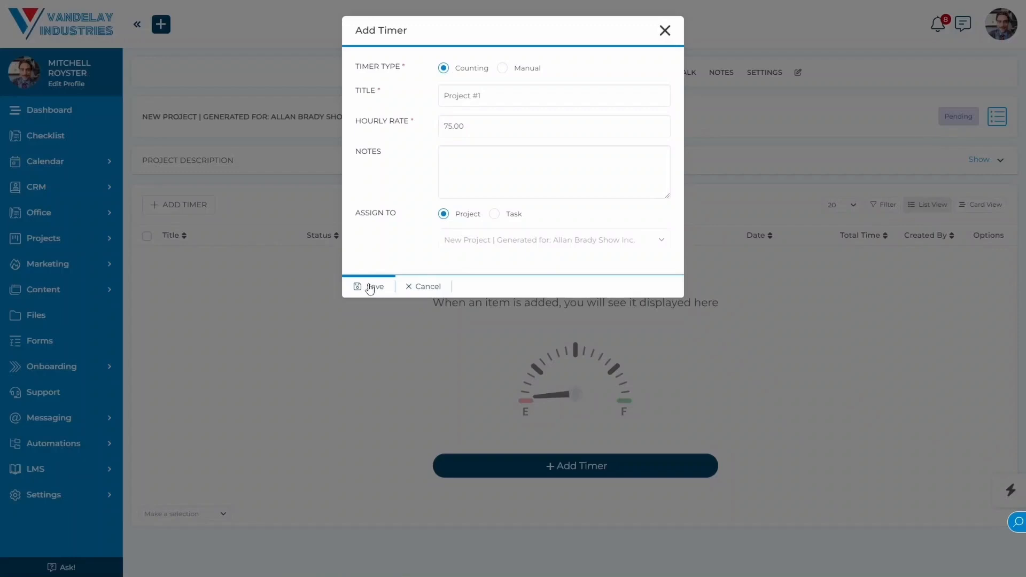
Extend the timer's title to Project #1 - Counting and save the timer to the project.
left_click(496, 95)
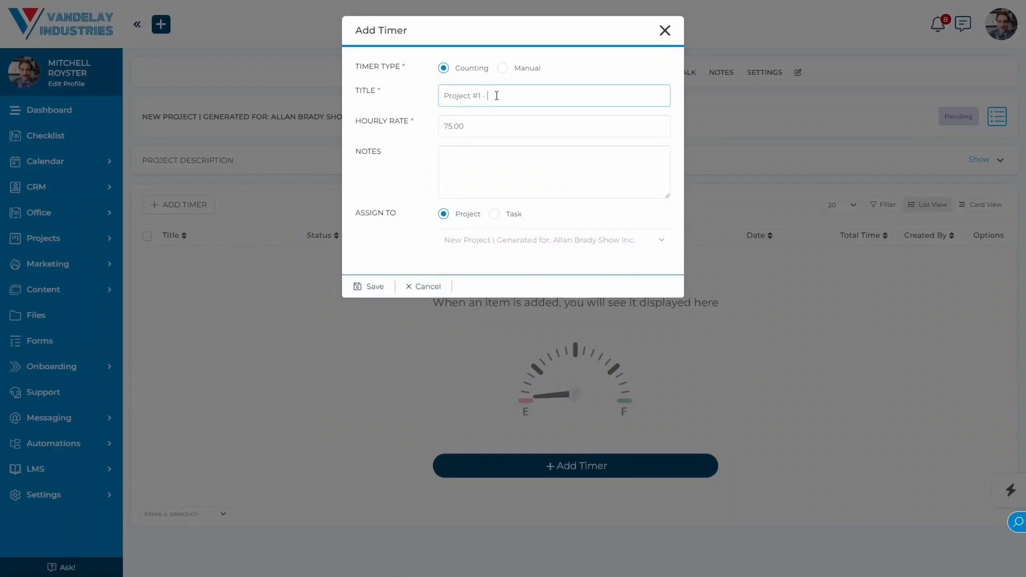
type("- Counting")
left_click(371, 287)
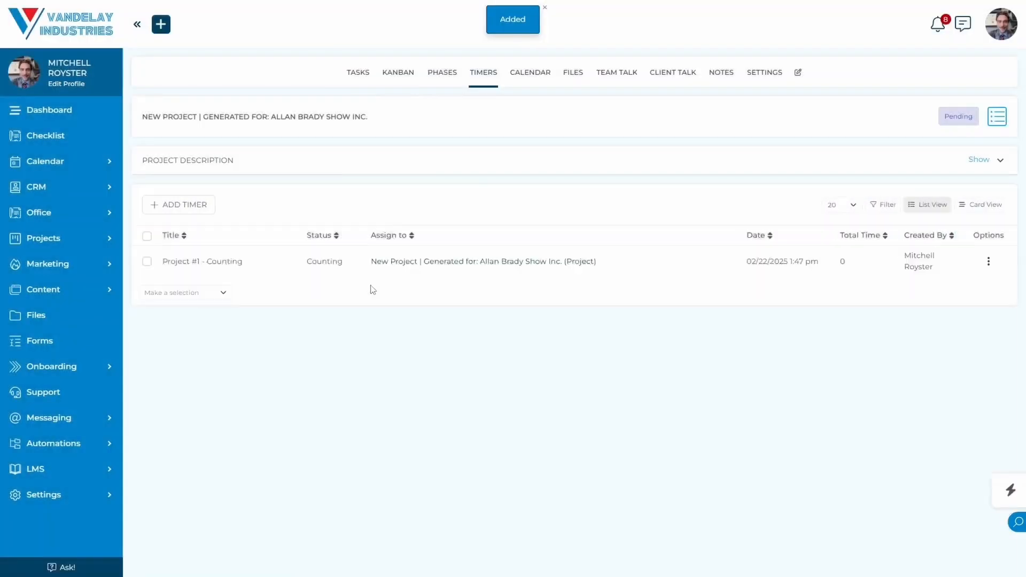
Begin a second project timer titled Project #1 - Manual, with an hourly rate of 75.00 and the Manual timer type.
left_click(194, 209)
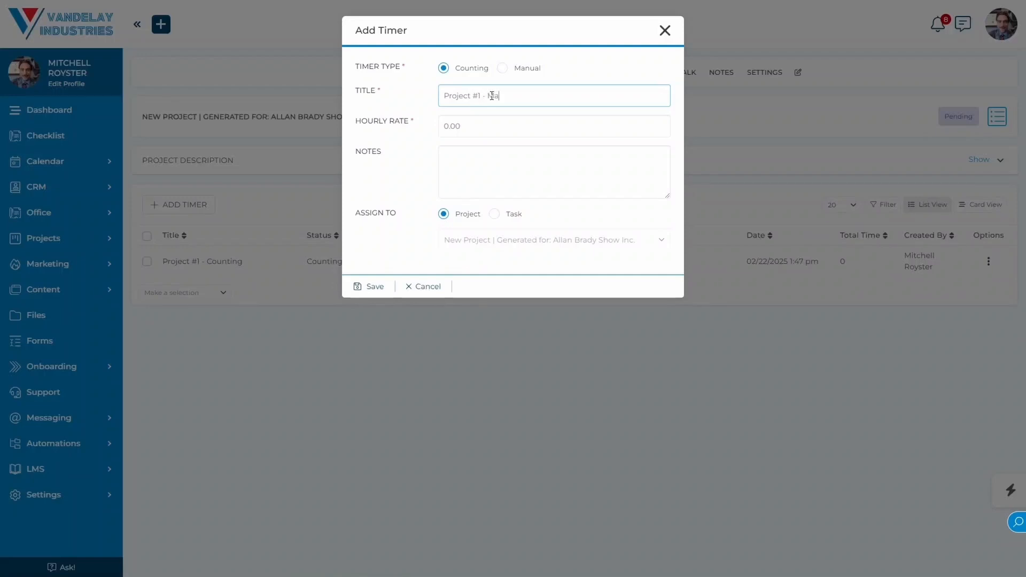
type("nual")
left_click(445, 129)
type("75")
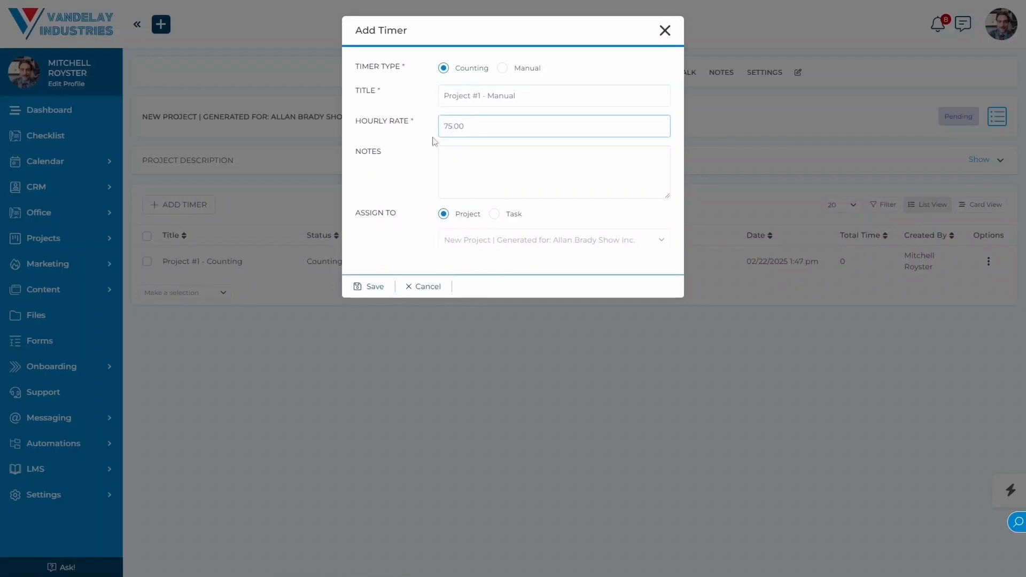
left_click(503, 69)
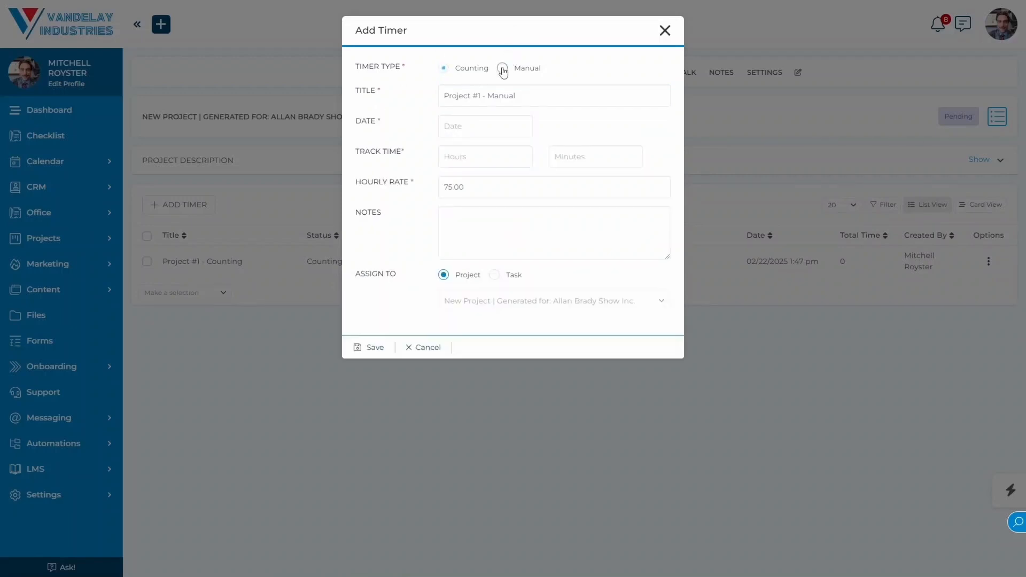
Date the manual timer 02/22/2025, set its tracked time to 12 hours 30 minutes, and save it.
left_click(456, 122)
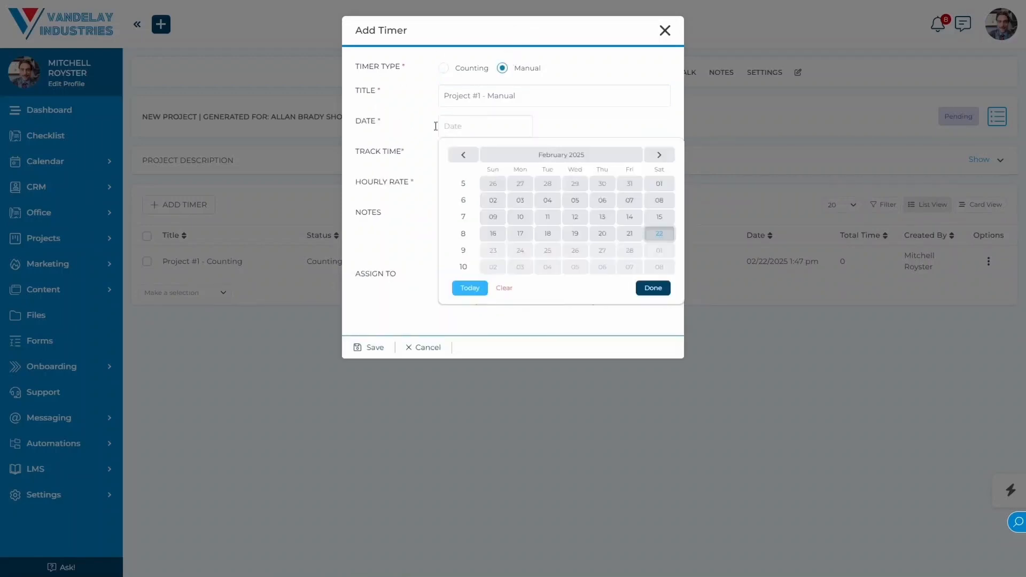
left_click(556, 129)
left_click(470, 163)
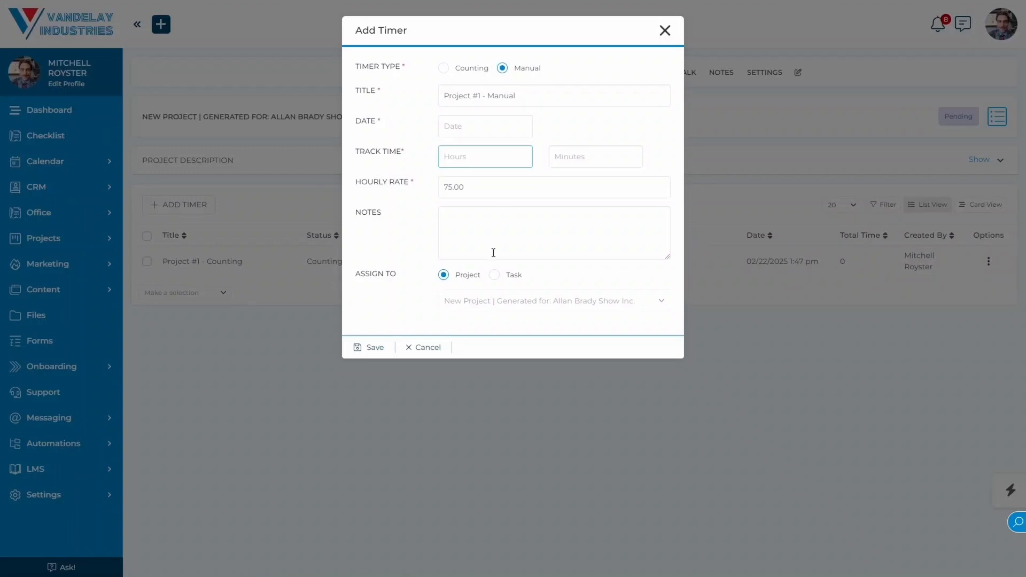
type("12")
left_click(601, 163)
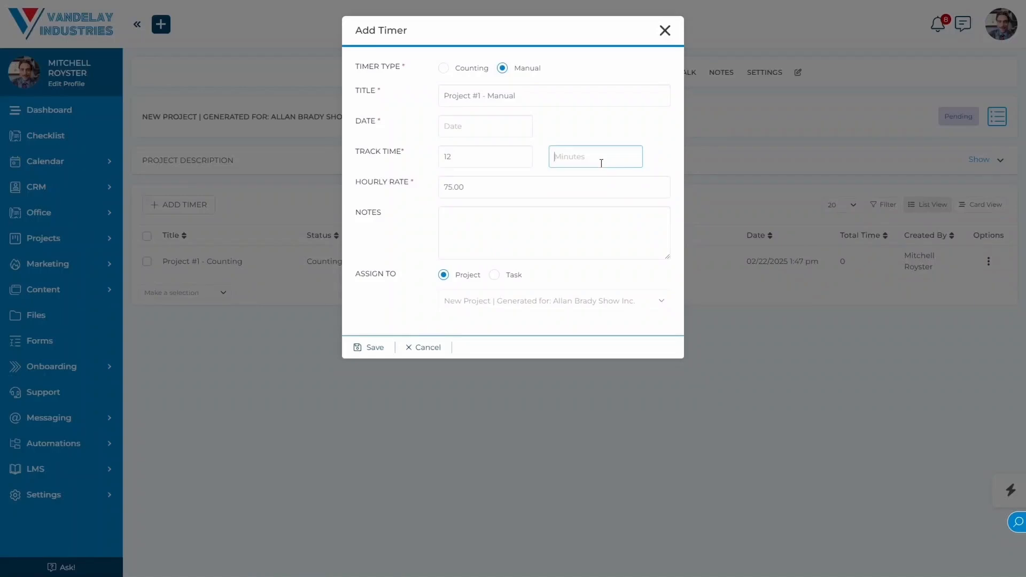
type("00")
left_click(486, 127)
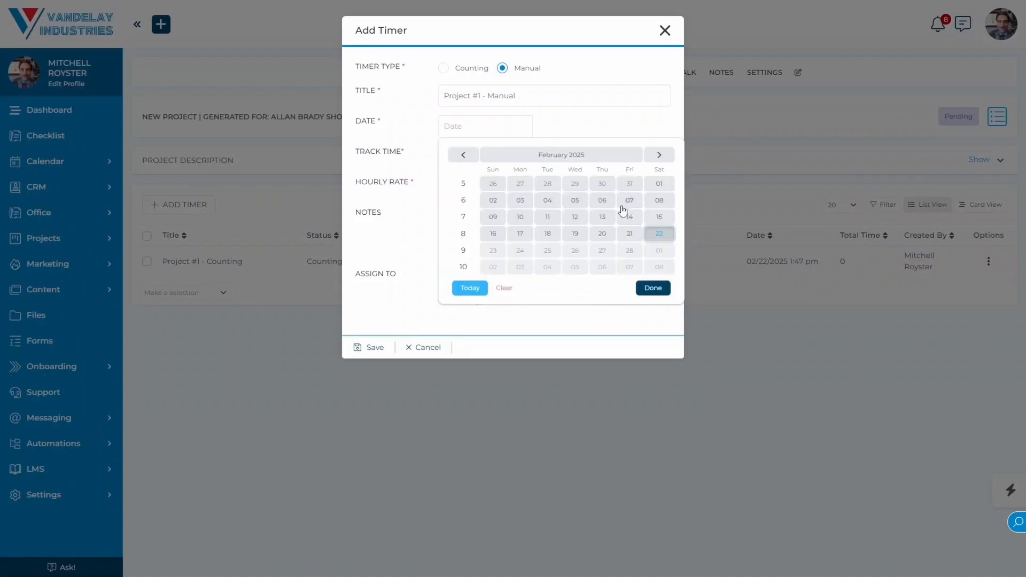
left_click(659, 234)
left_click(387, 164)
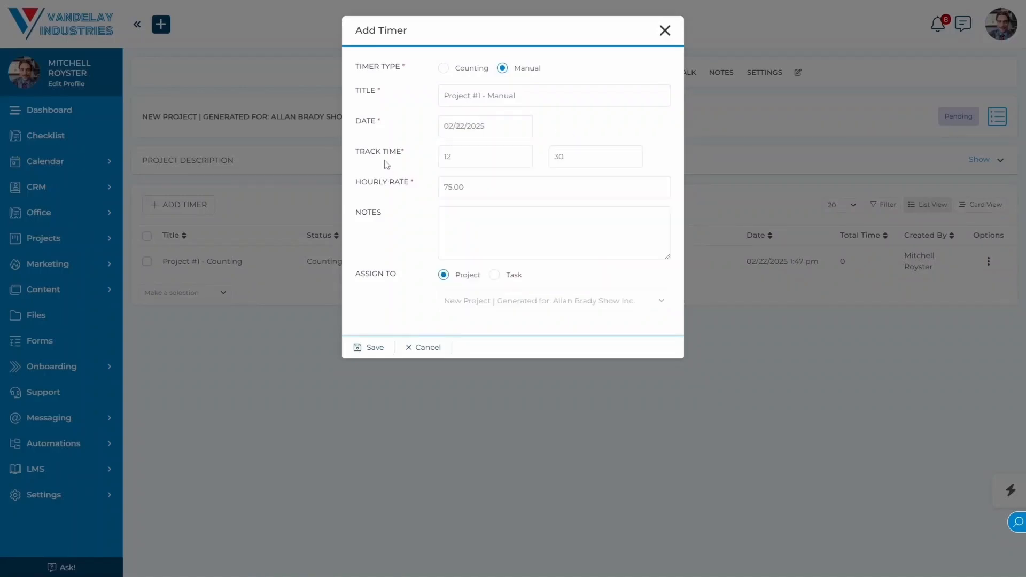
left_click(378, 349)
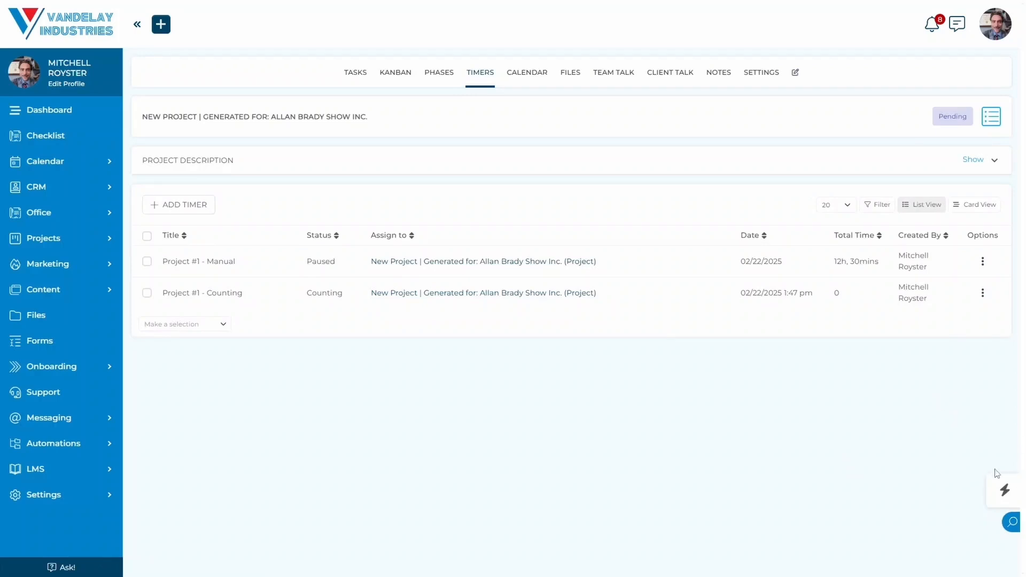
Start a quick timer named Task #1 Duties with an hourly rate of 75.
left_click(1005, 499)
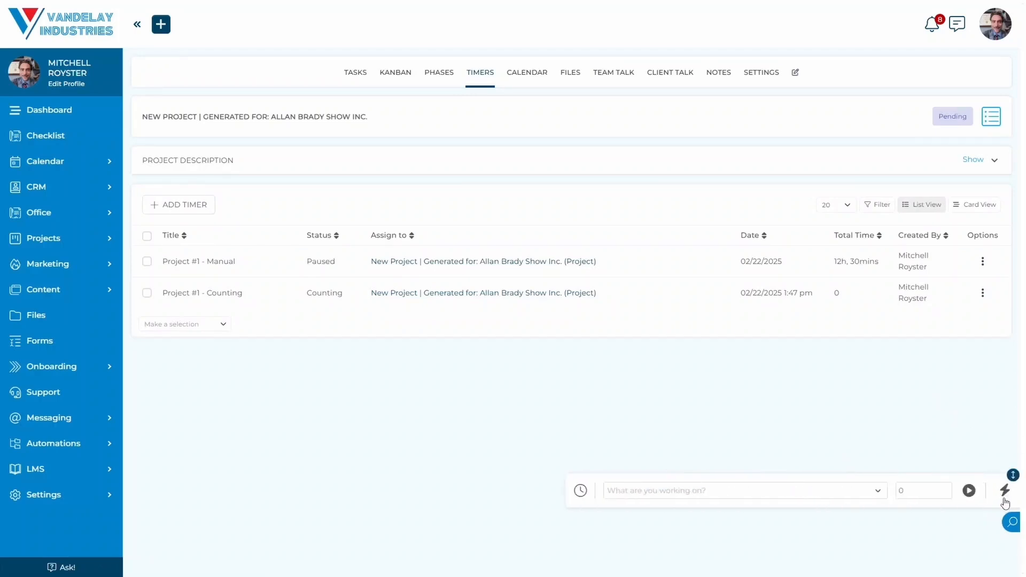
left_click(698, 494)
type("Task #1")
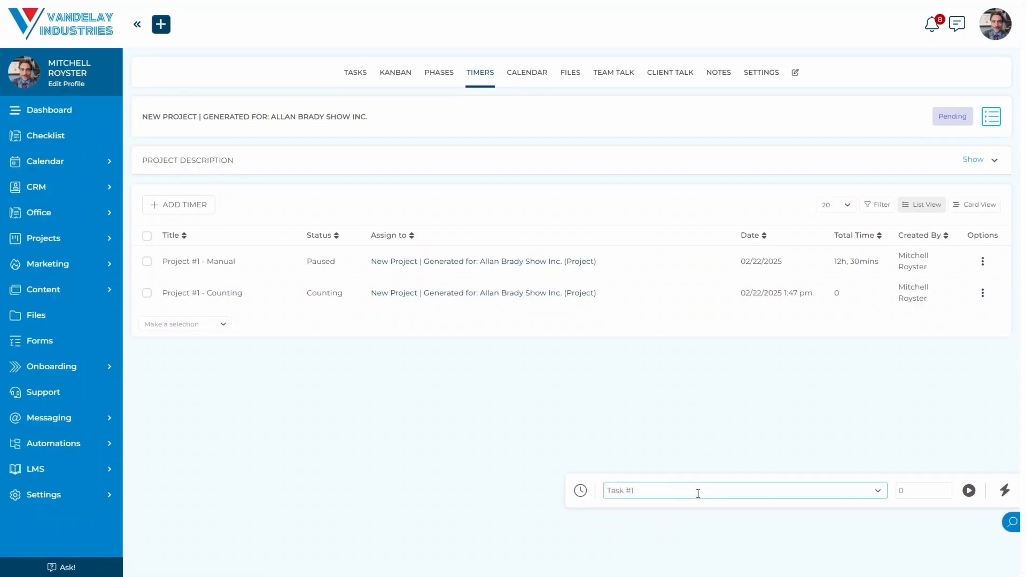
type(" Dutier")
left_click(903, 491)
type("75")
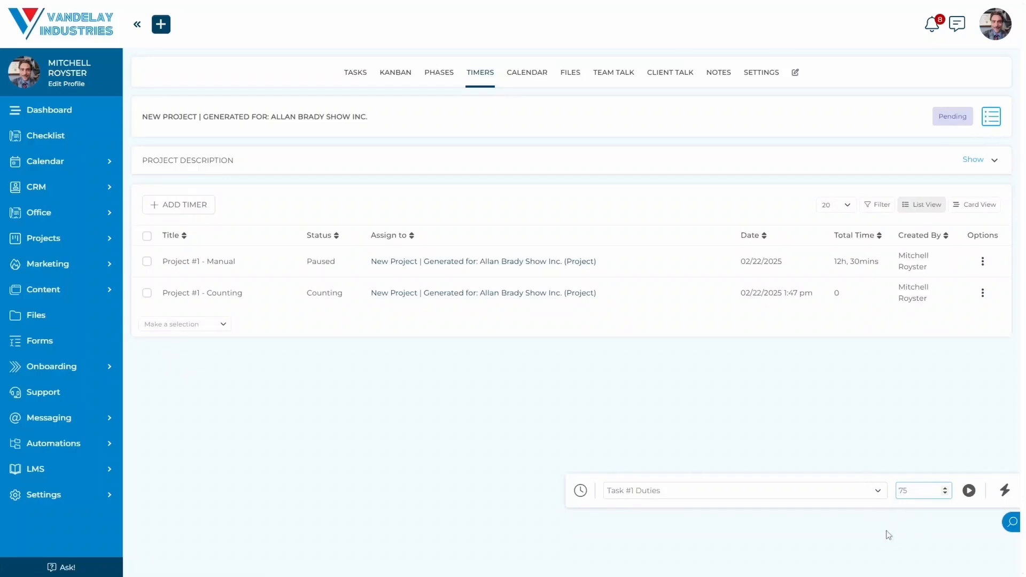
left_click(969, 491)
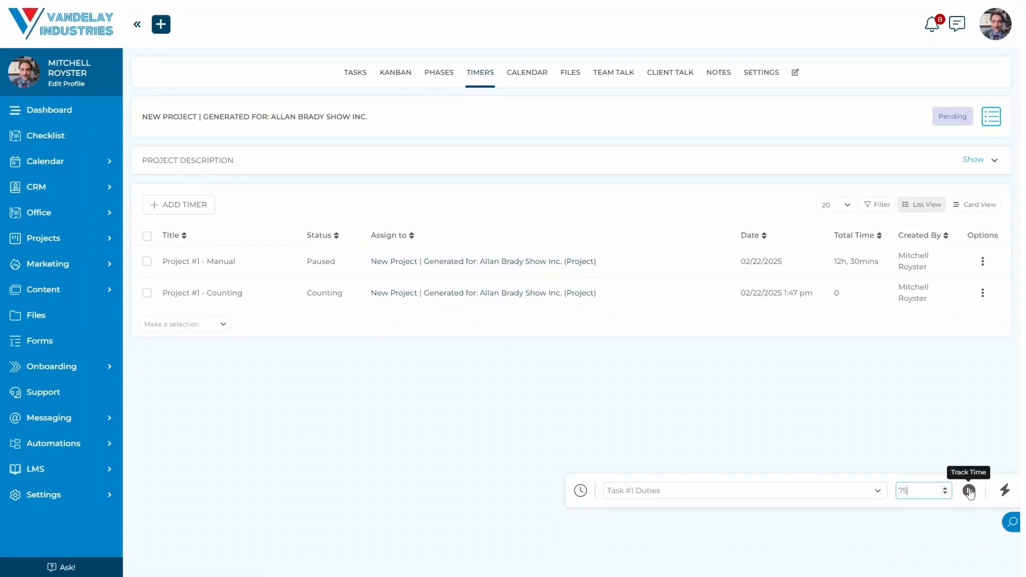
left_click(969, 490)
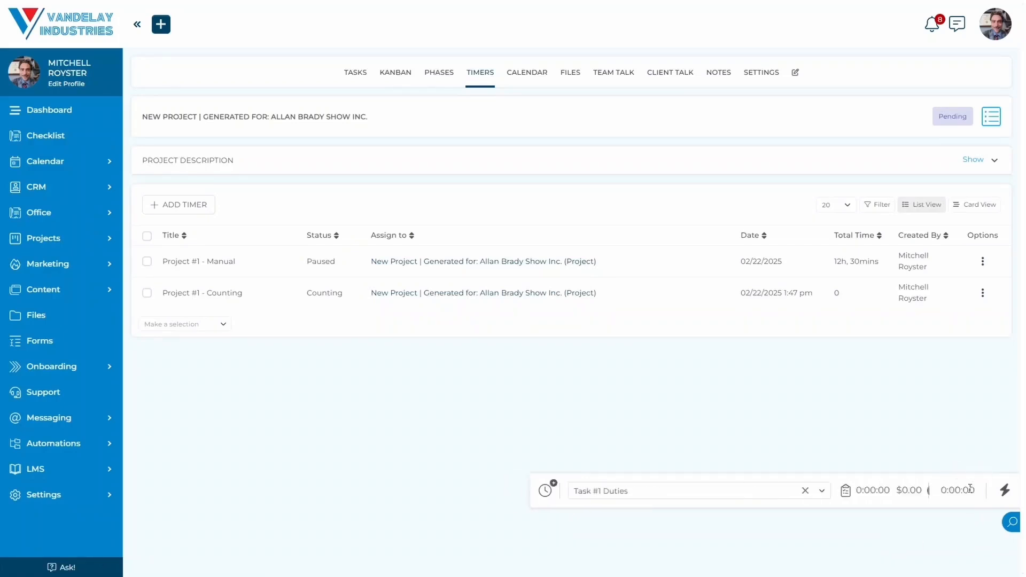
left_click(1003, 490)
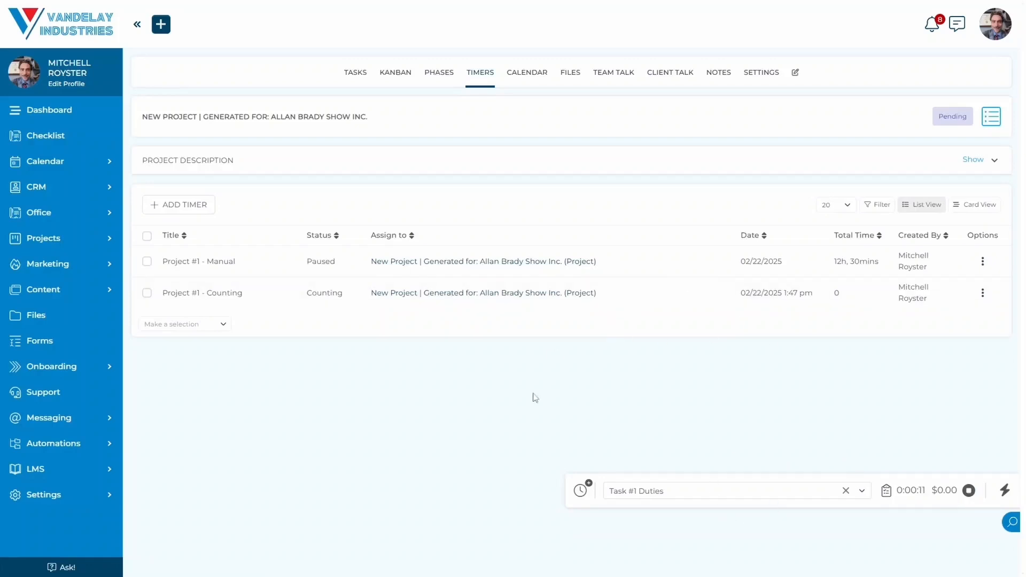
Assign the Task #1 Duties timer to Task #3 of the project generated for Allan Brady Show Inc., save it, and collapse the quick timer.
left_click(883, 491)
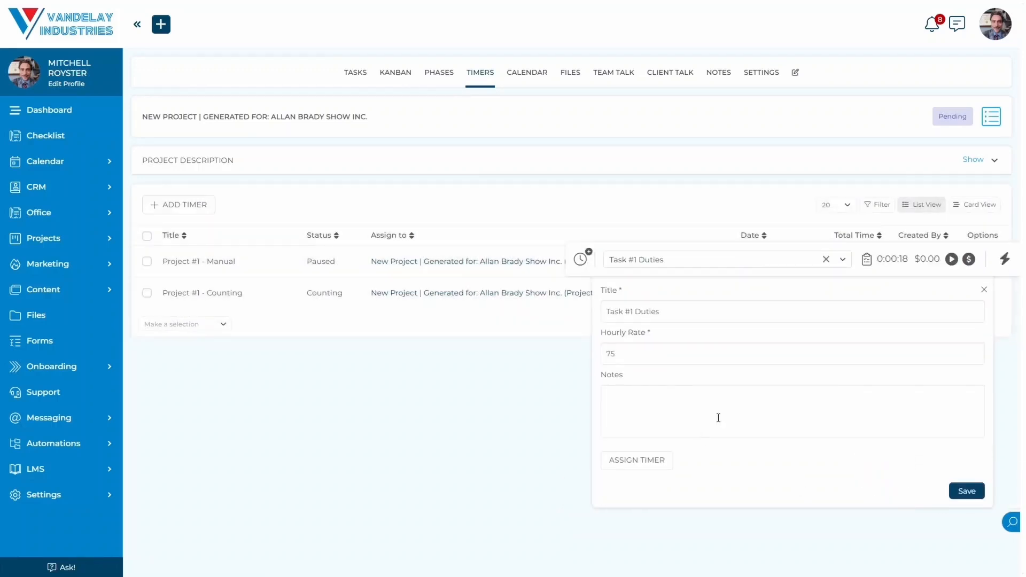
left_click(653, 466)
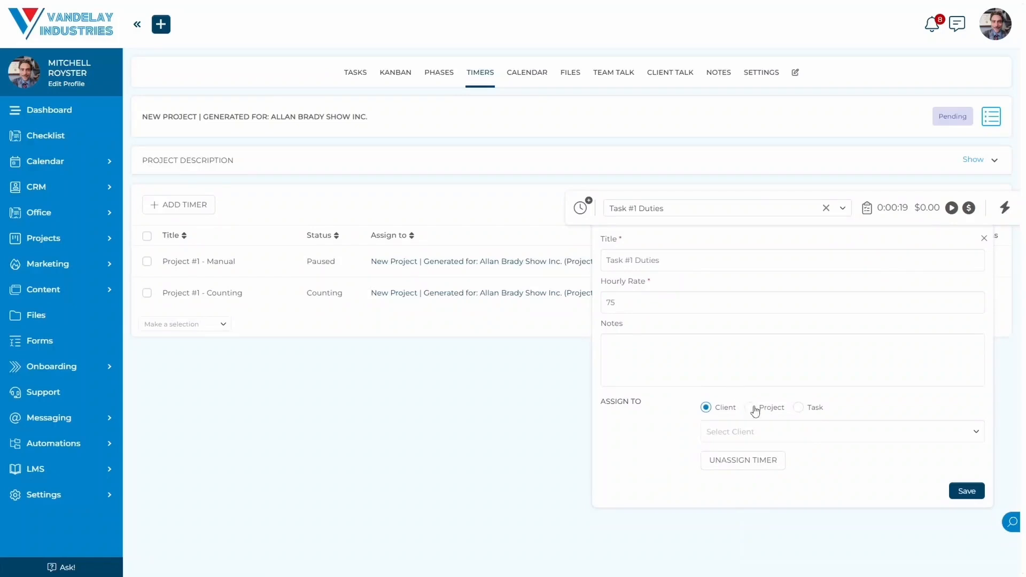
left_click(751, 407)
left_click(762, 432)
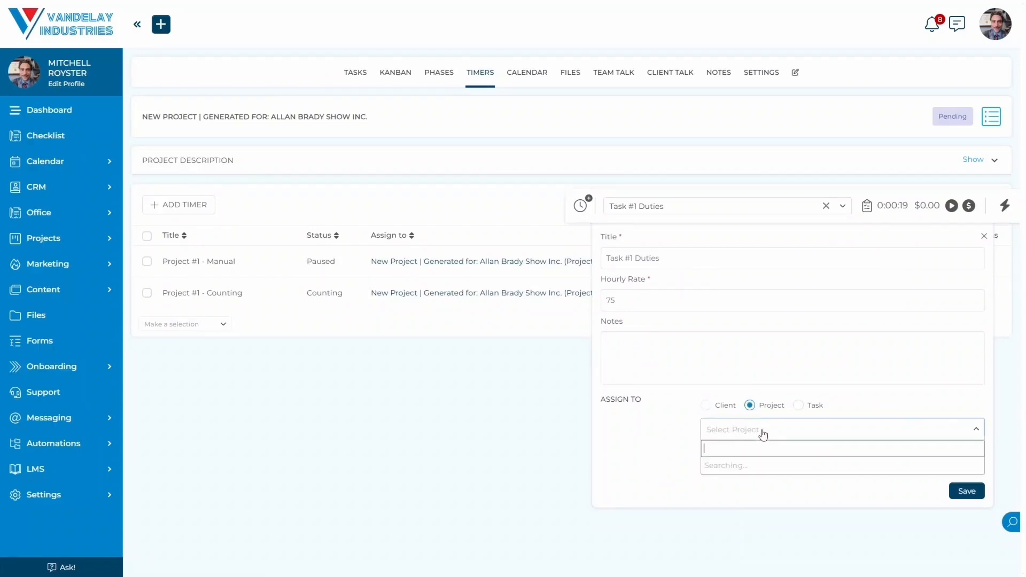
left_click(763, 467)
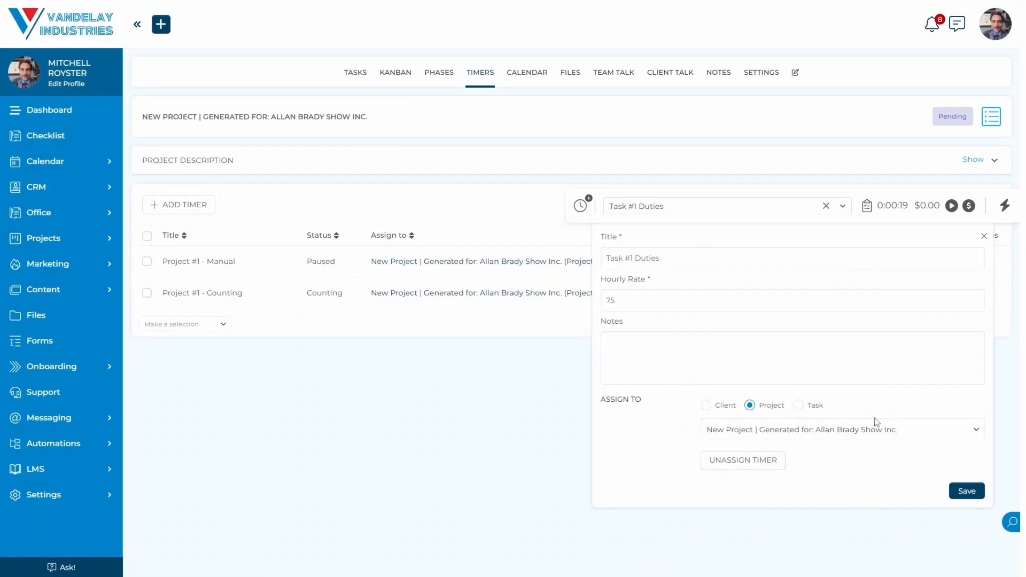
left_click(799, 405)
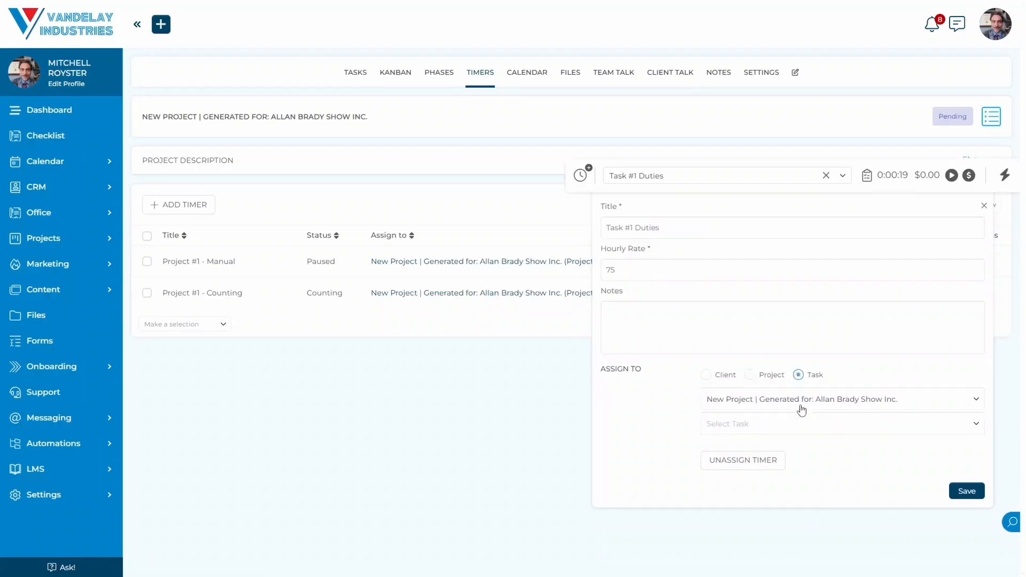
left_click(747, 428)
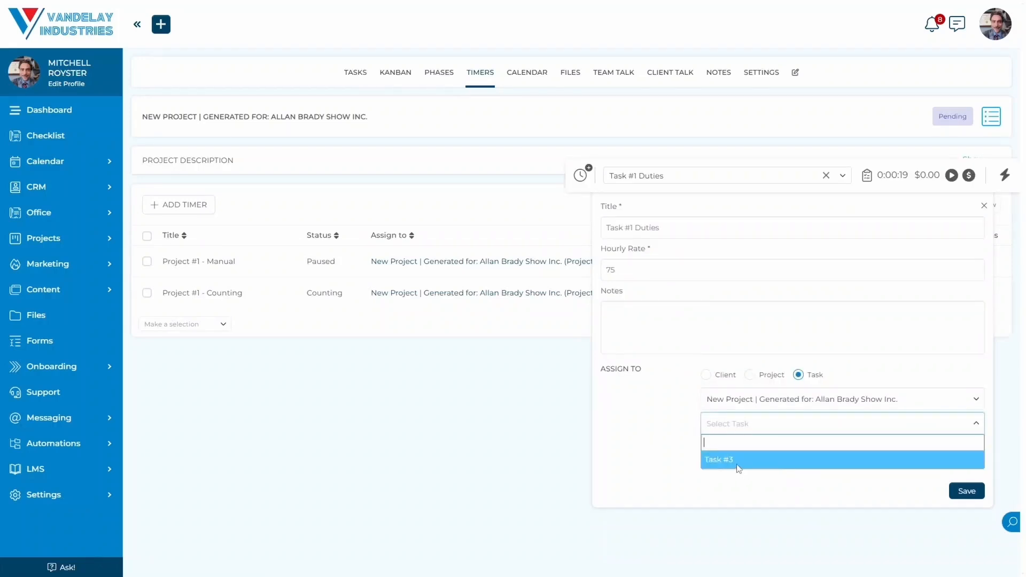
left_click(736, 464)
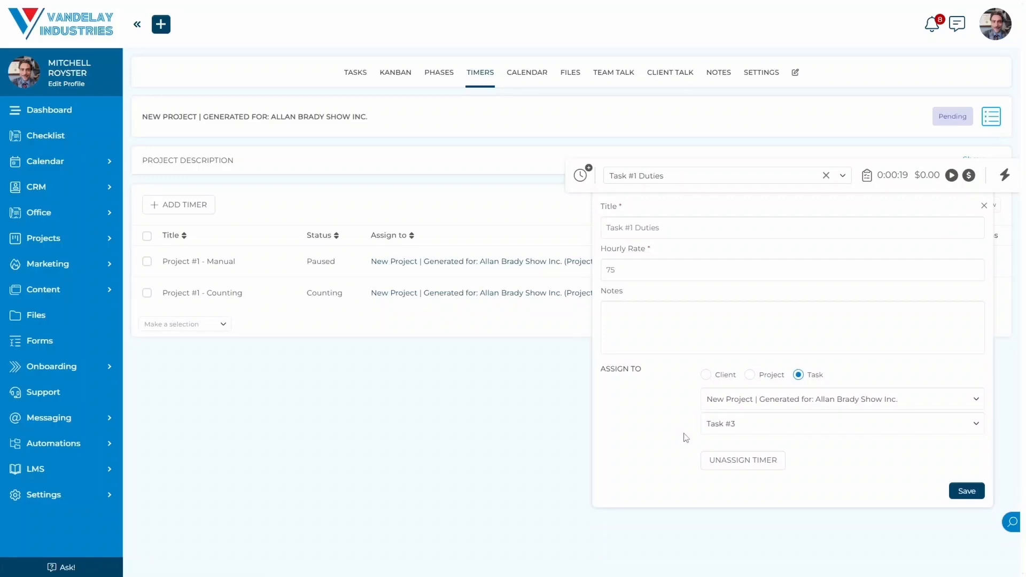
left_click(962, 492)
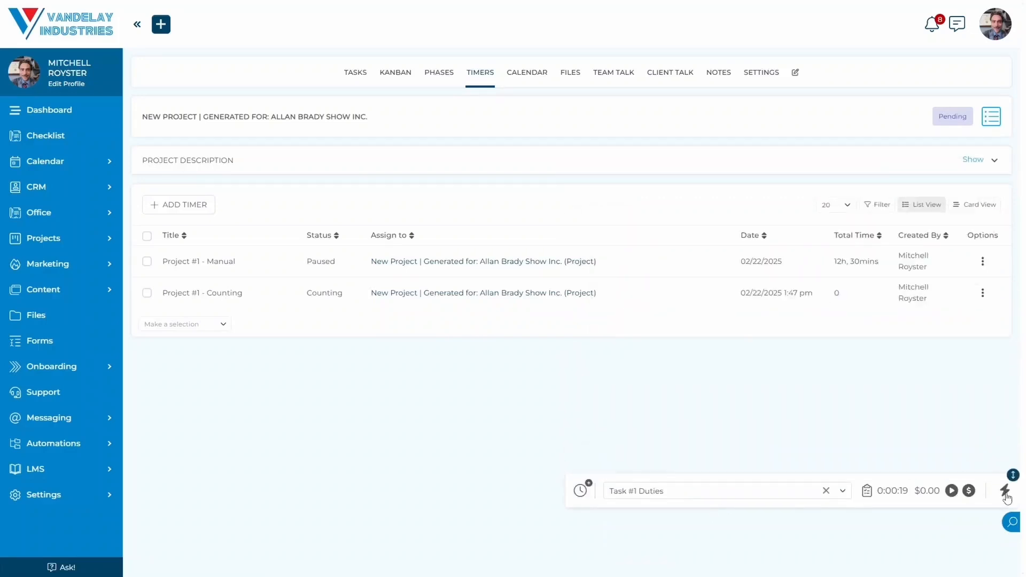
left_click(1006, 494)
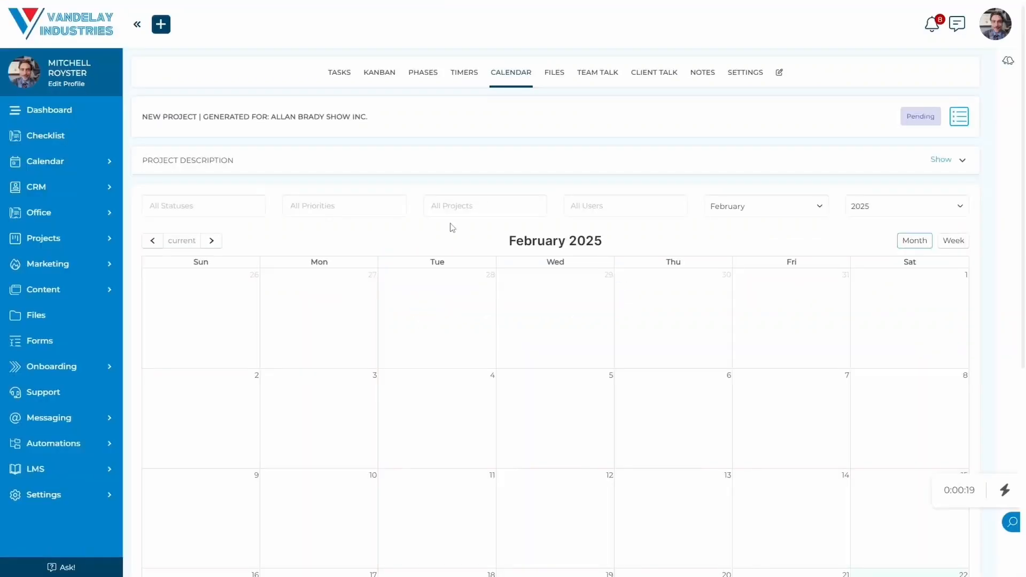
Examine Task #3 from the project's February 2025 calendar, including its task files window, and close it.
scroll(452, 227, "down", 1)
scroll(452, 228, "down", 5)
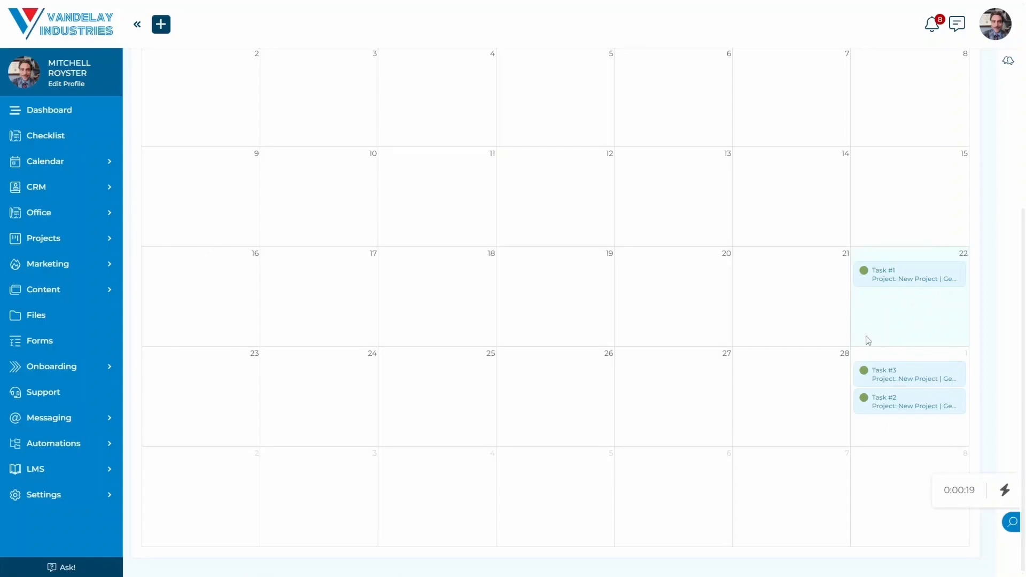
left_click(903, 374)
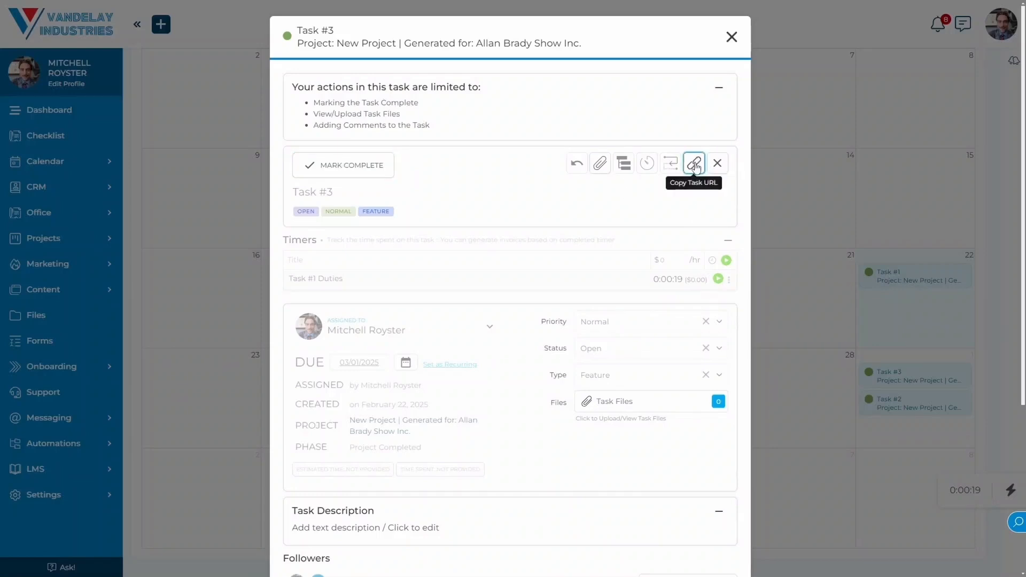
scroll(499, 231, "down", 3)
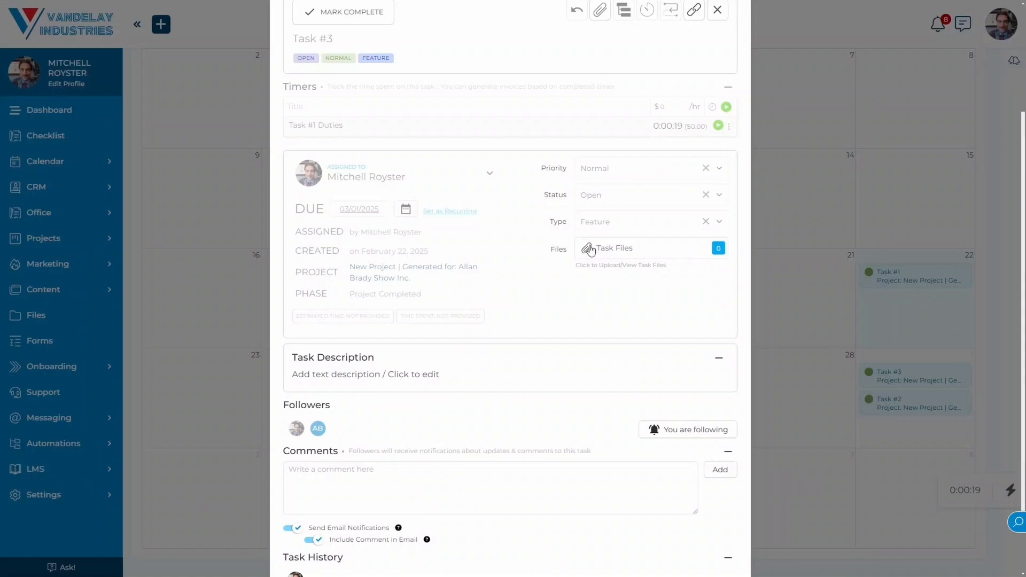
left_click(589, 249)
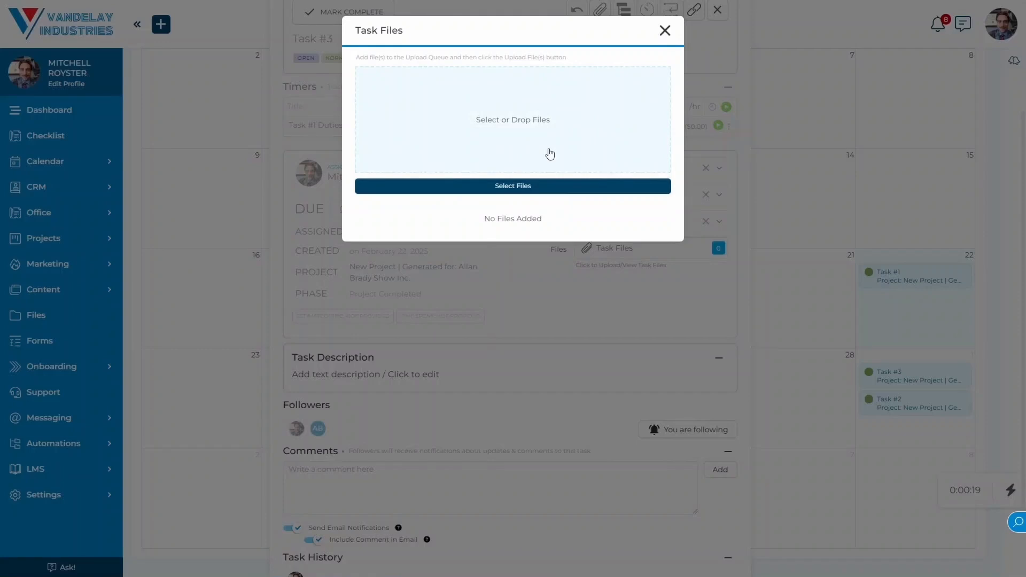
left_click(664, 30)
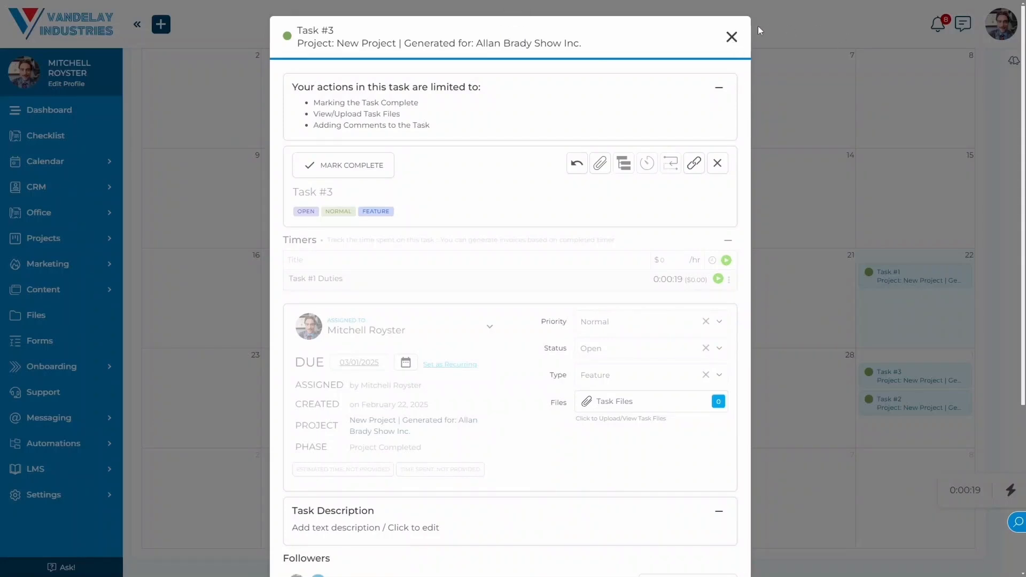
left_click(732, 37)
scroll(723, 160, "up", 5)
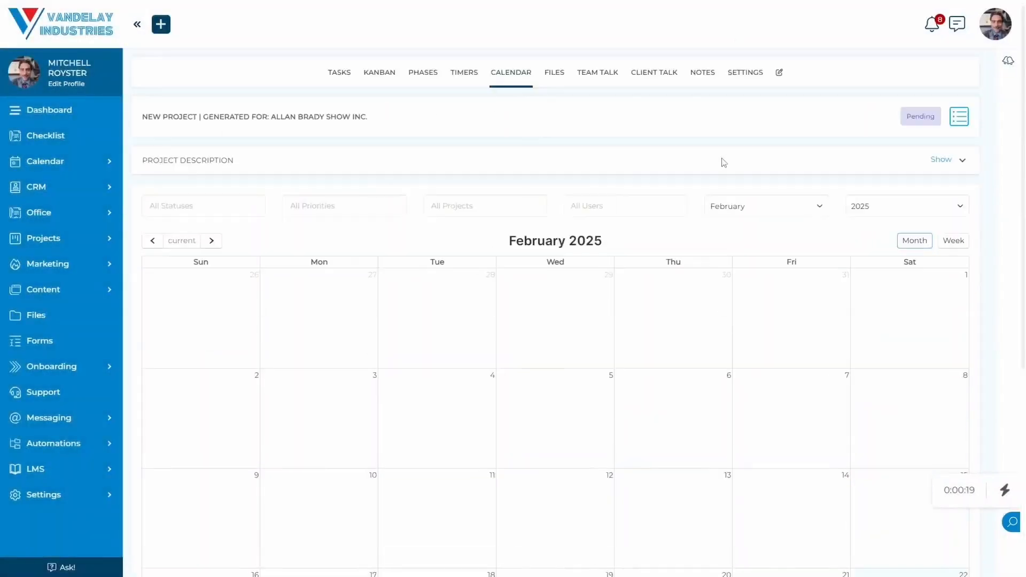
View the project's file folders and activate the file search.
left_click(555, 79)
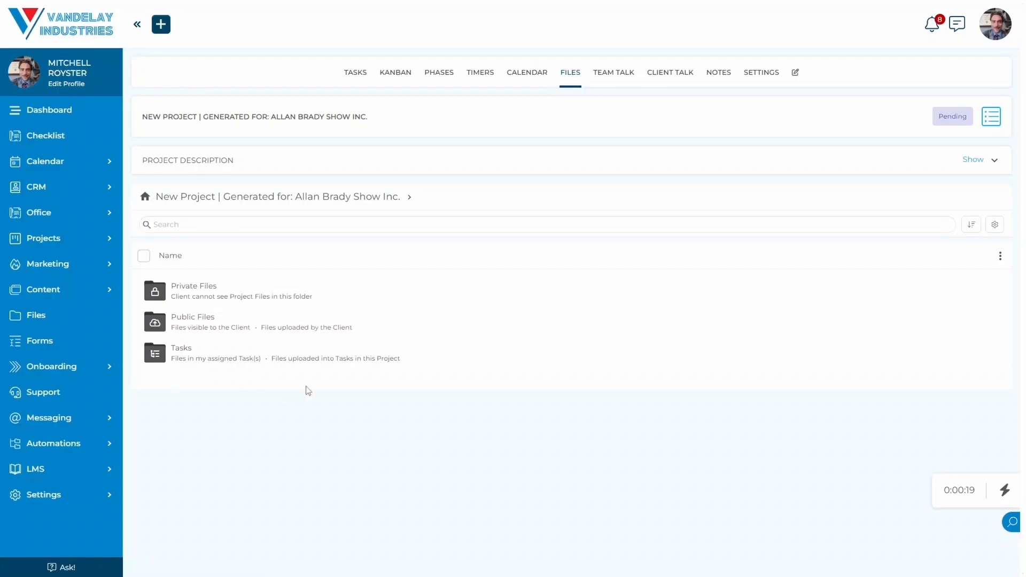
left_click(377, 225)
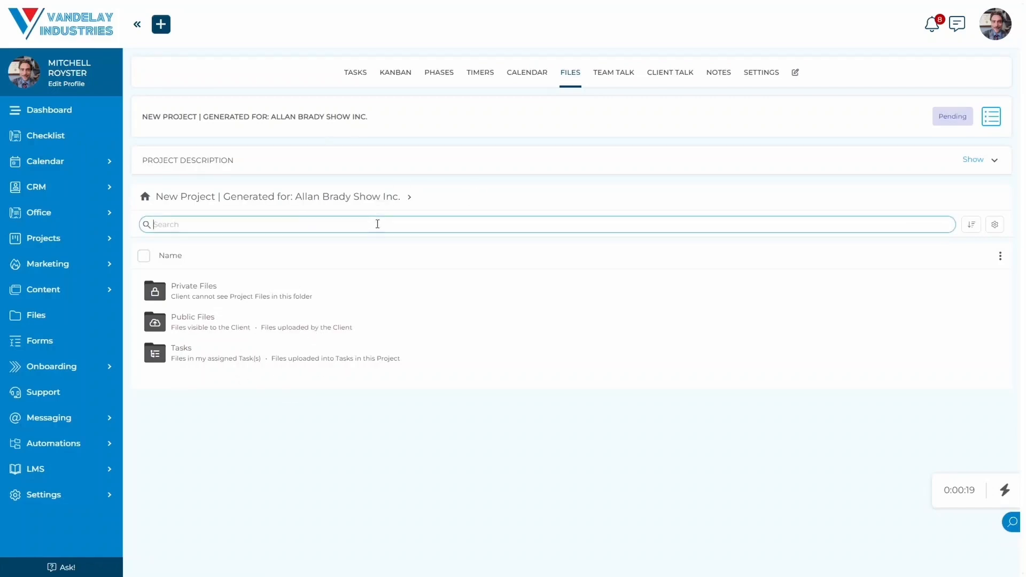
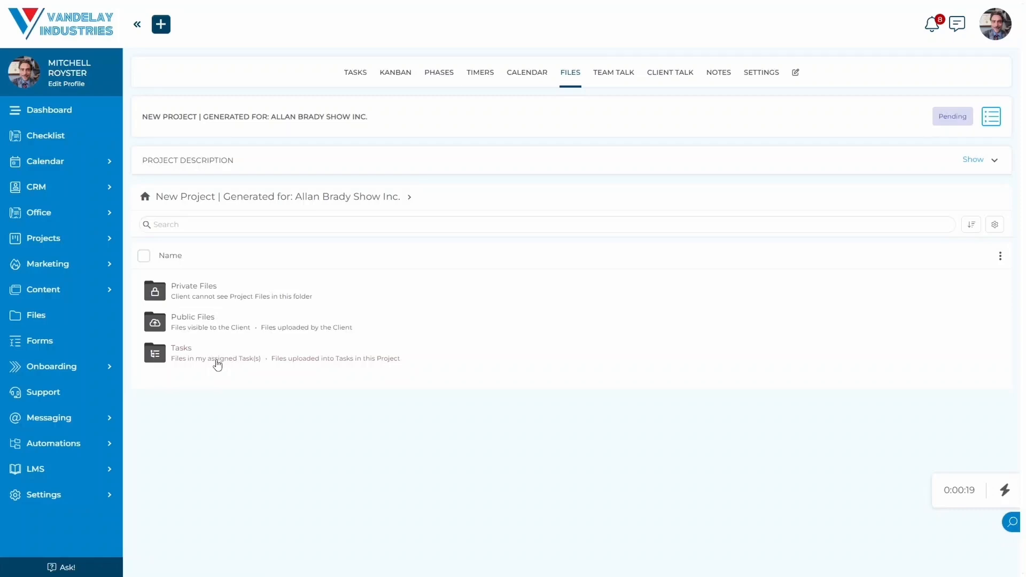
View the project's Team Talk and Client Talk areas, opening the new message form in each.
left_click(613, 72)
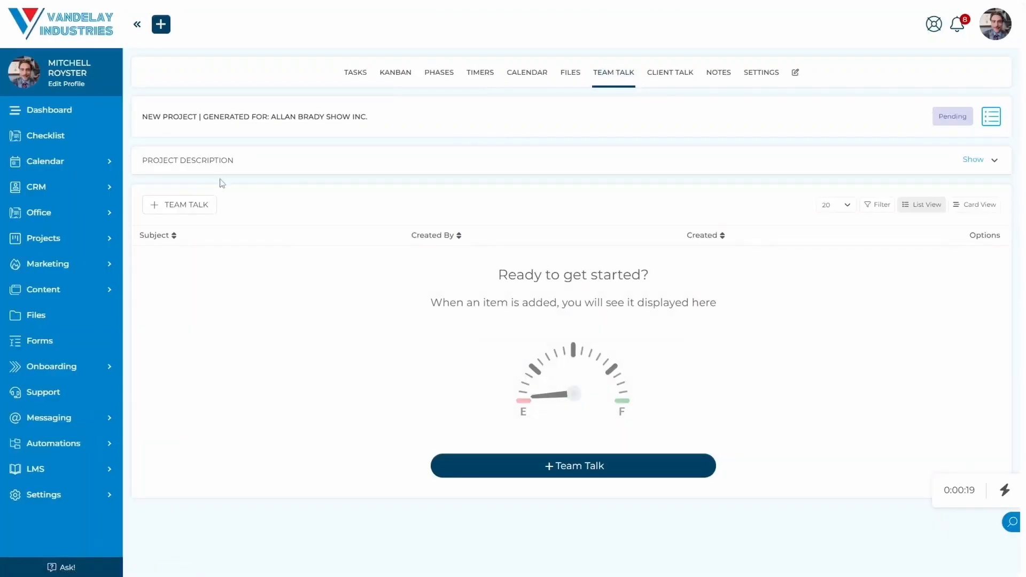
left_click(193, 210)
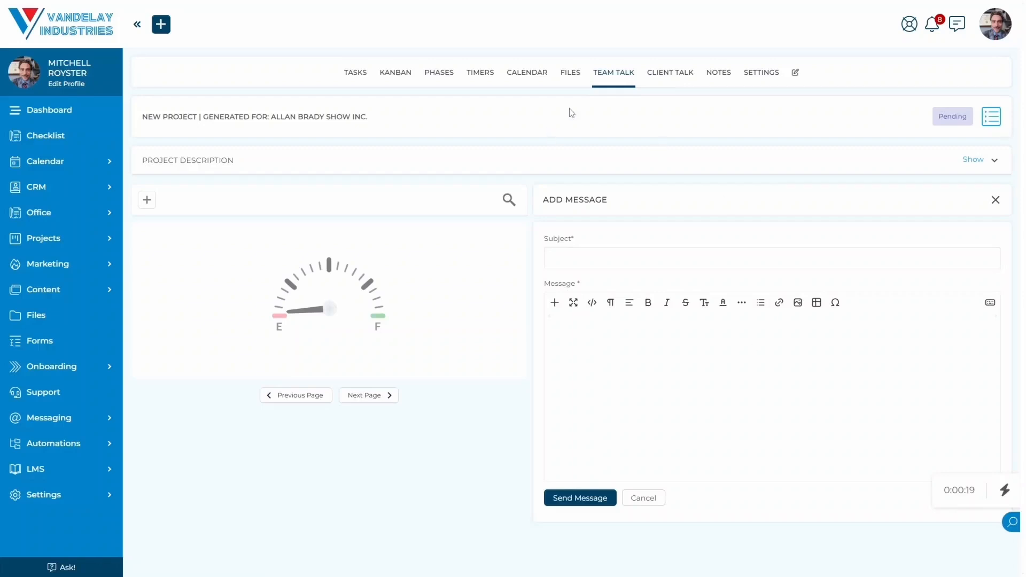
left_click(672, 83)
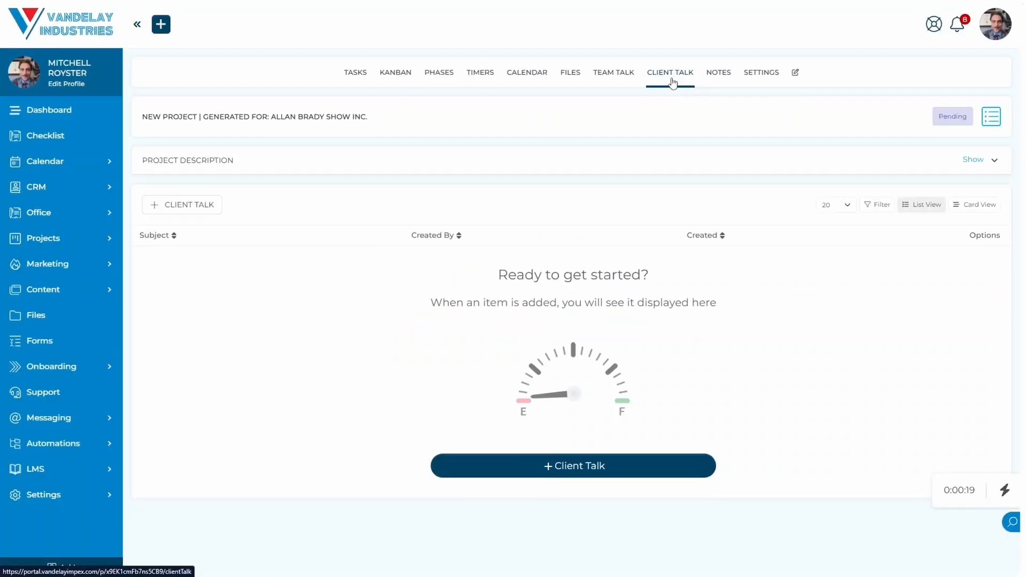
left_click(198, 206)
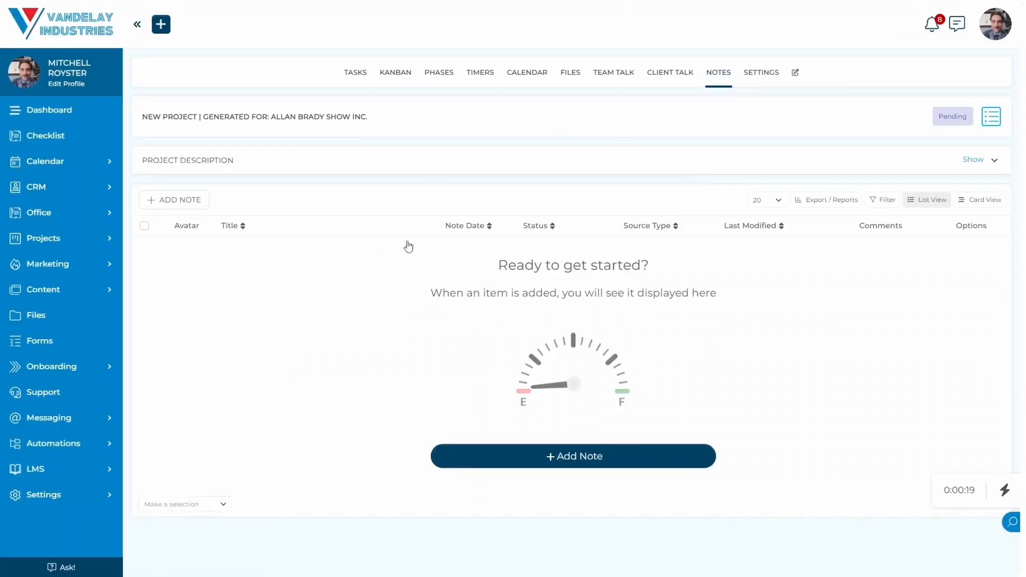
Draft a new project note shared with Allan Brady Show Inc. with email sending enabled, and close it without adding it.
left_click(502, 459)
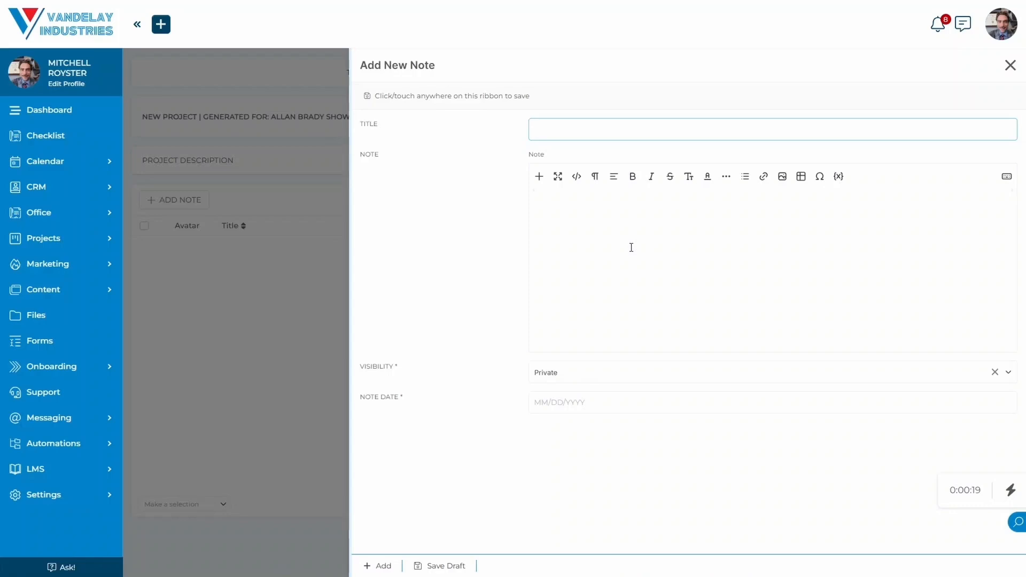
left_click(583, 372)
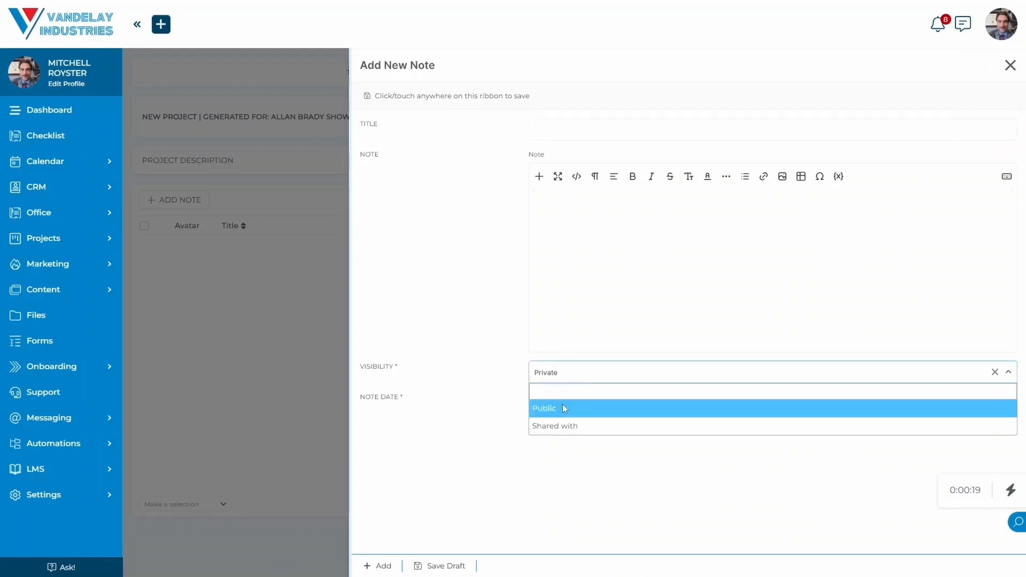
left_click(575, 425)
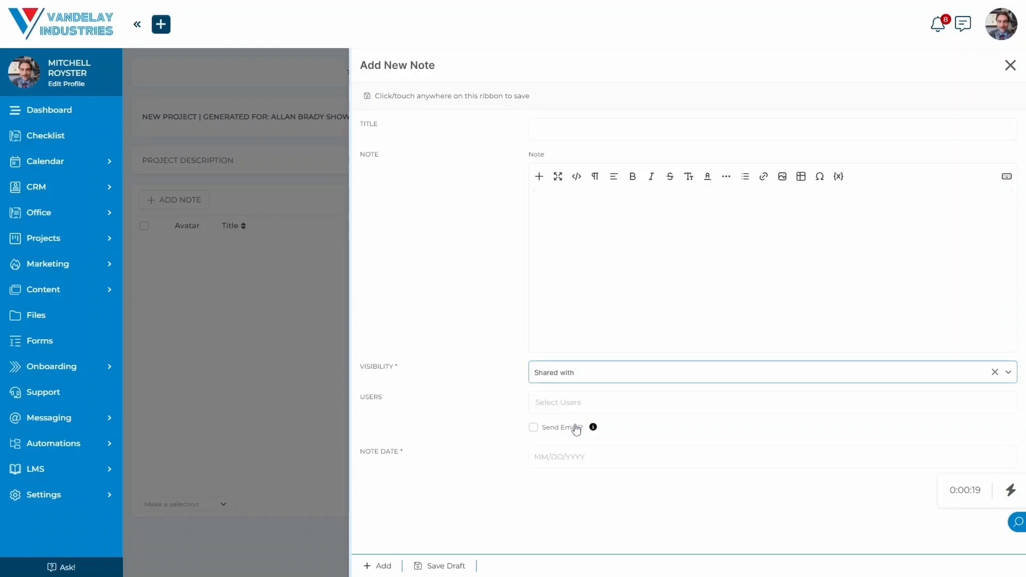
left_click(626, 402)
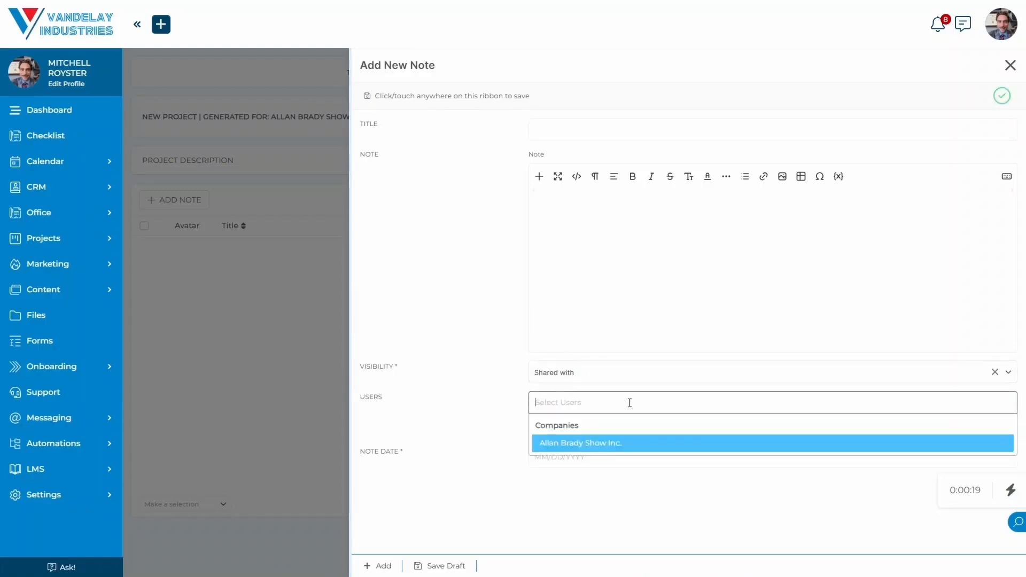
left_click(577, 450)
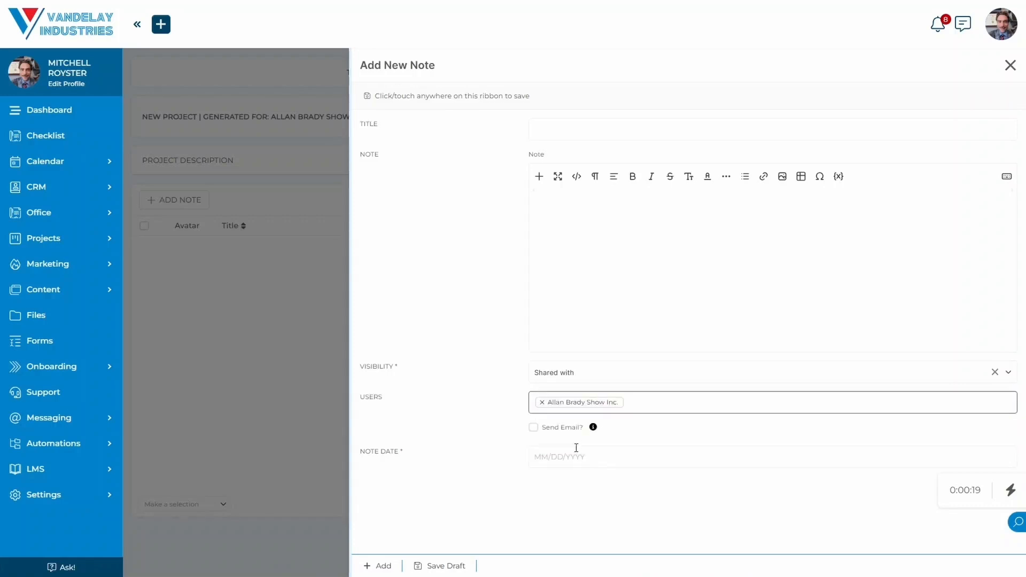
left_click(501, 477)
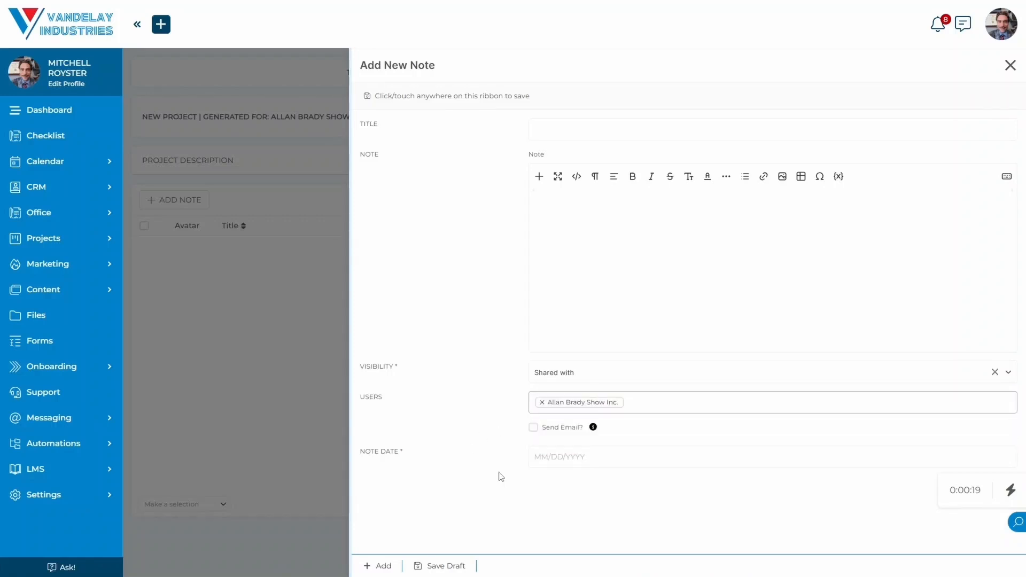
left_click(552, 457)
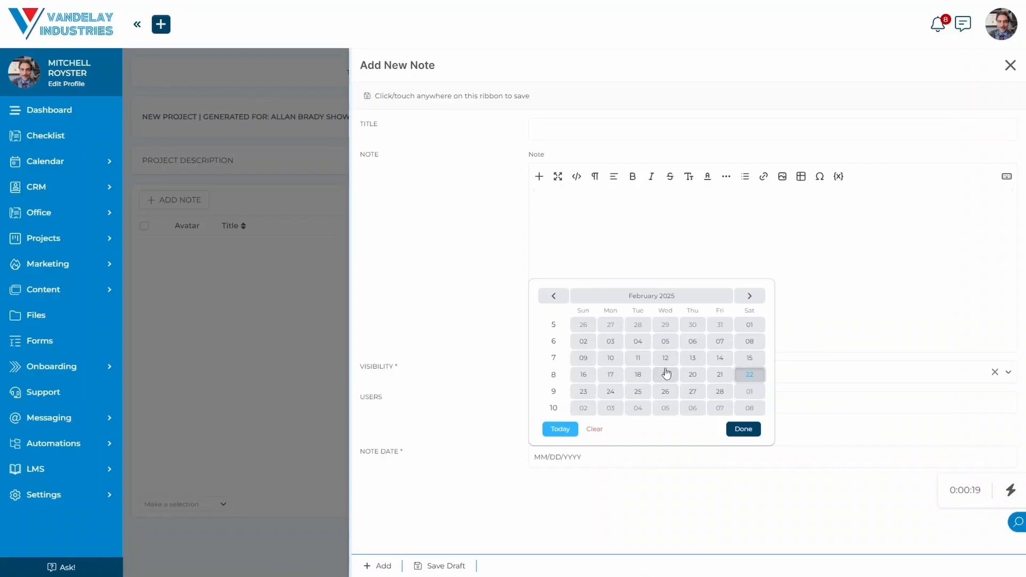
left_click(427, 249)
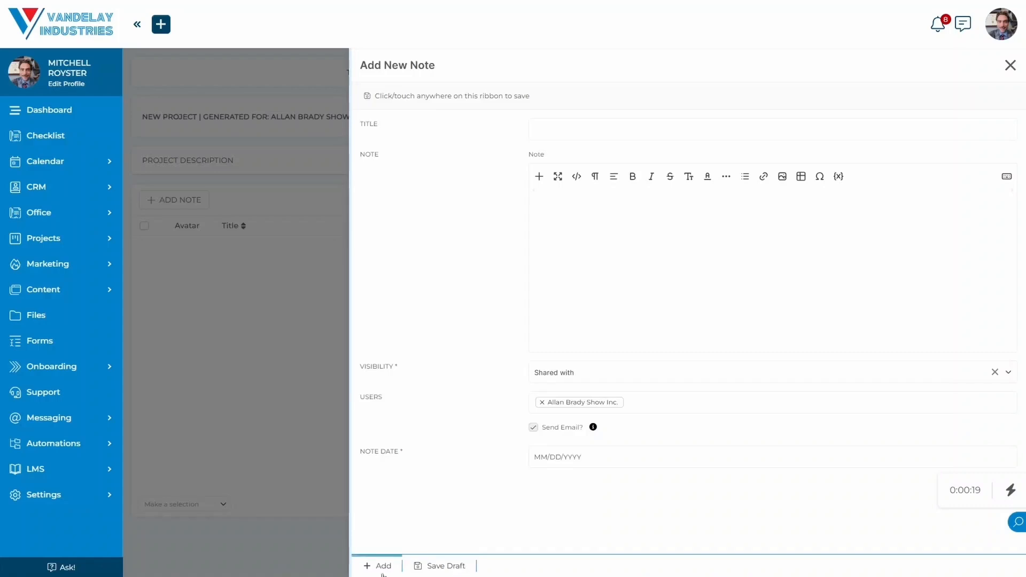
left_click(1010, 64)
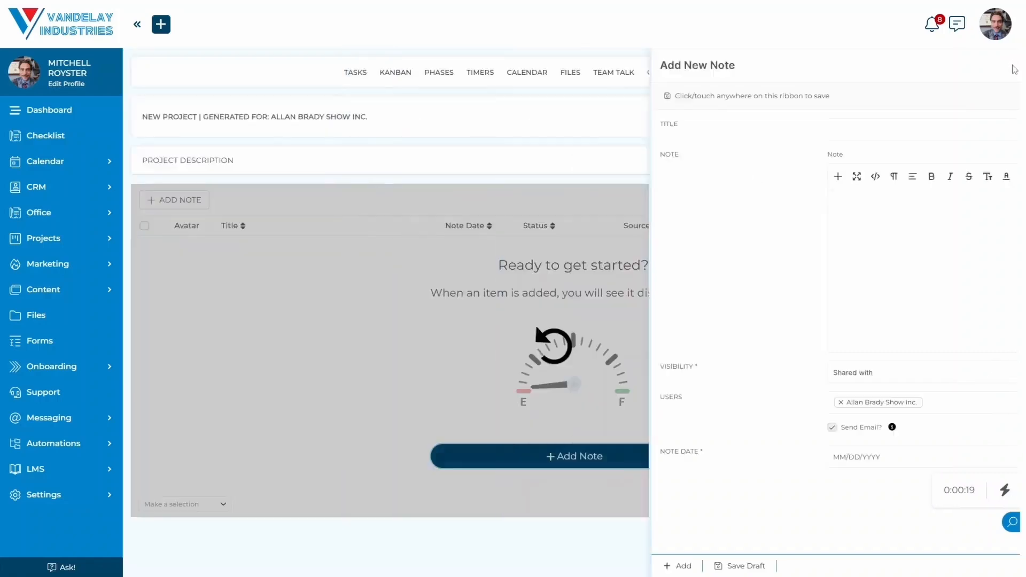
In the project's settings, allow the client to see the archived project and create project notes, and hide the Kanban view for clients.
left_click(761, 75)
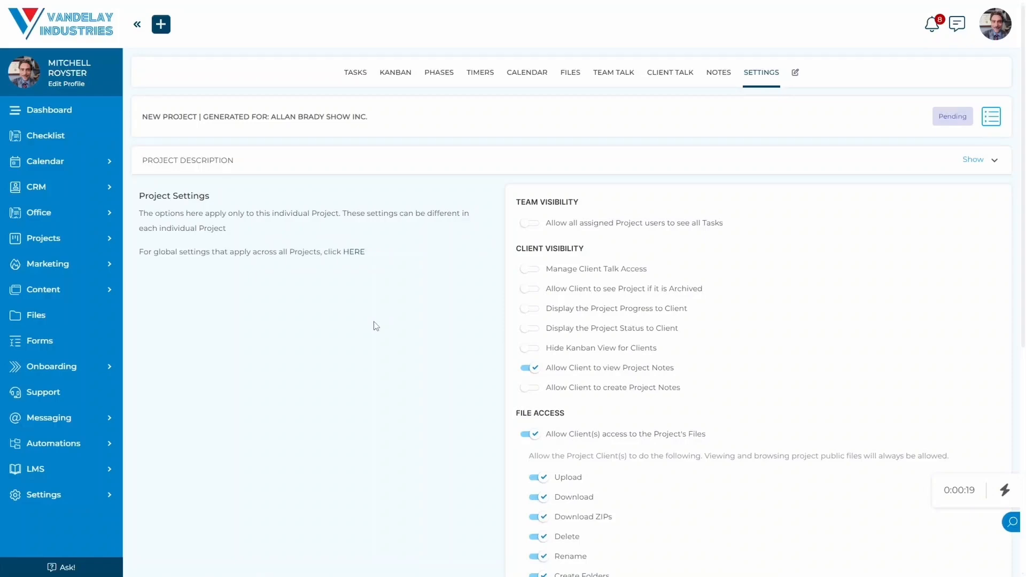
scroll(479, 355, "down", 3)
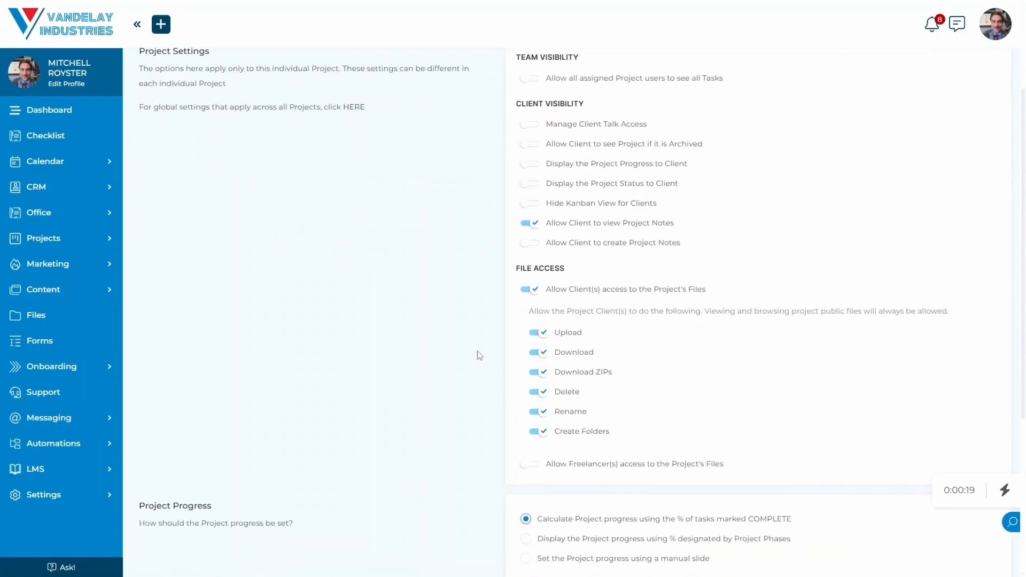
scroll(479, 355, "down", 5)
scroll(480, 355, "up", 8)
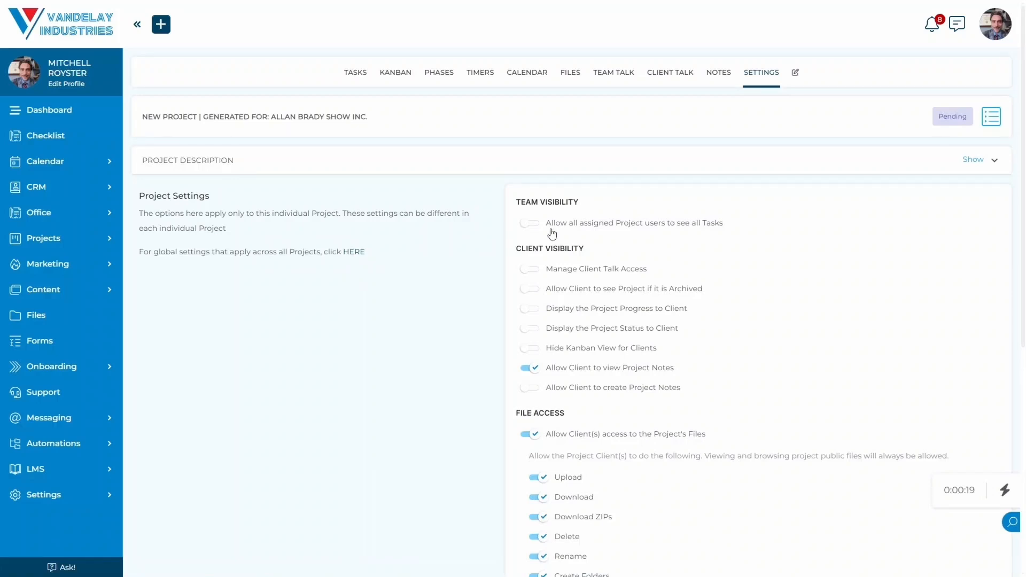
scroll(449, 293, "down", 2)
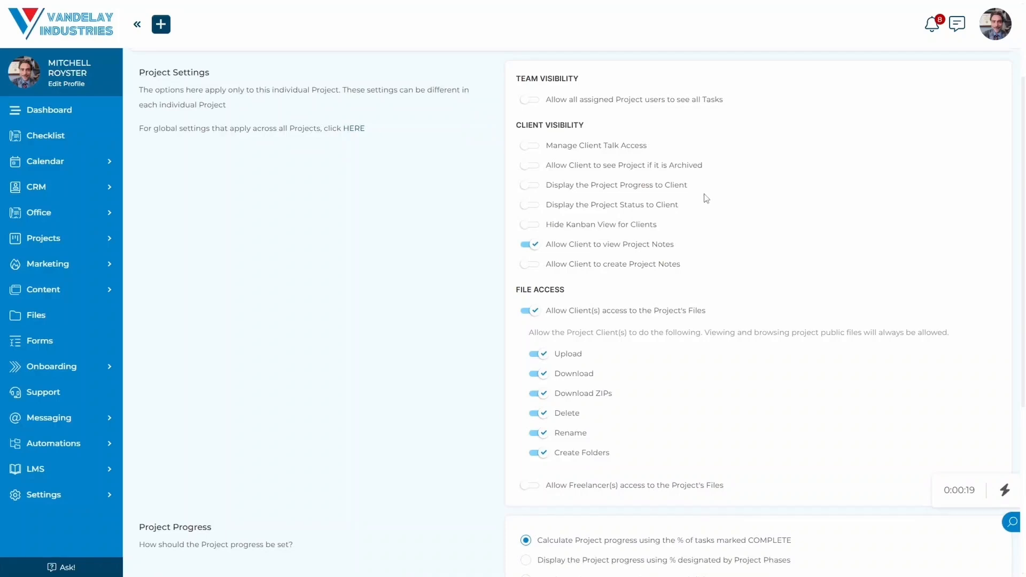
left_click(531, 165)
left_click(536, 228)
left_click(590, 272)
Set the project progress to display using the percentage designated by Project Phases.
scroll(652, 308, "down", 1)
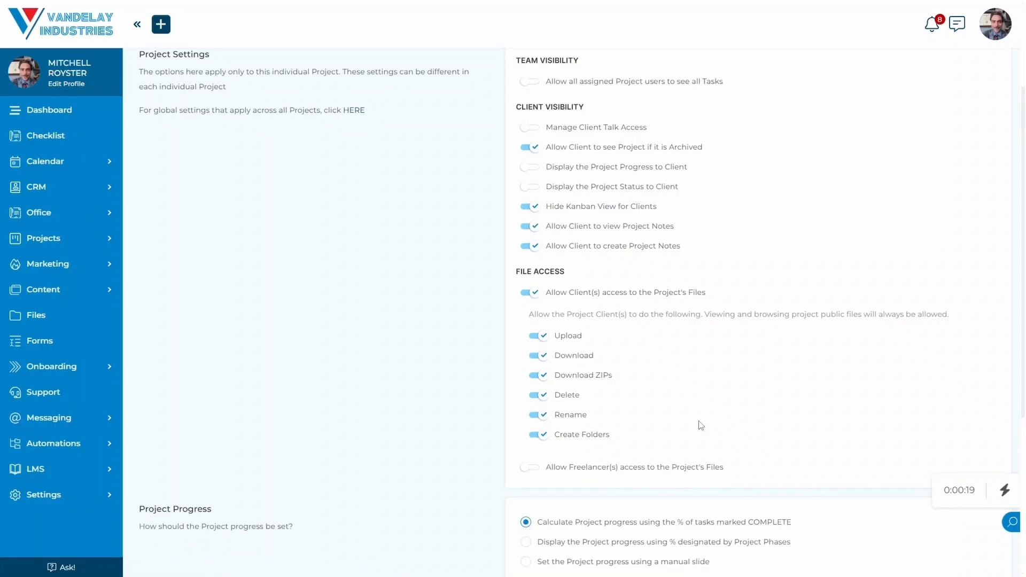
scroll(701, 426, "down", 2)
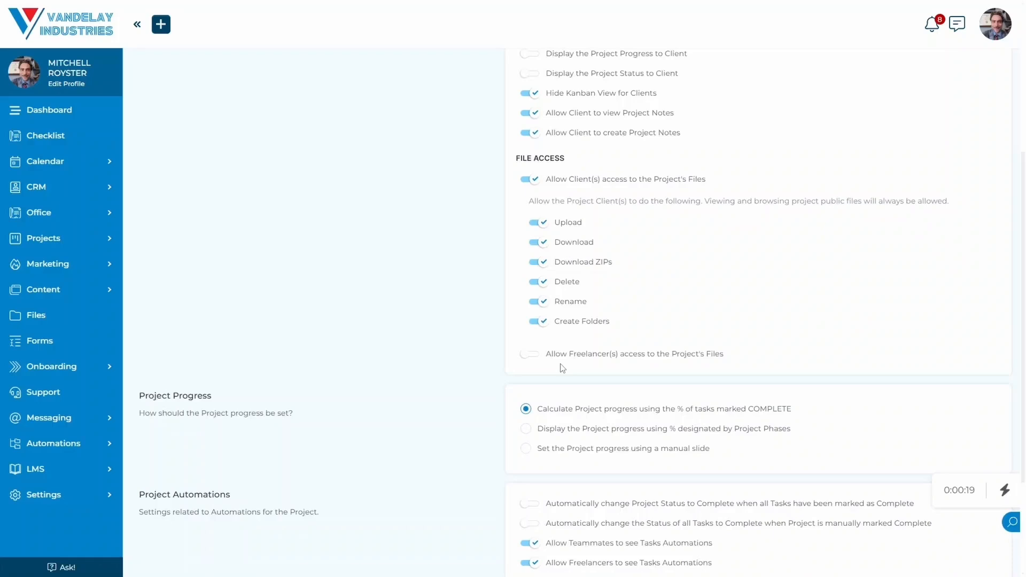
scroll(457, 323, "down", 2)
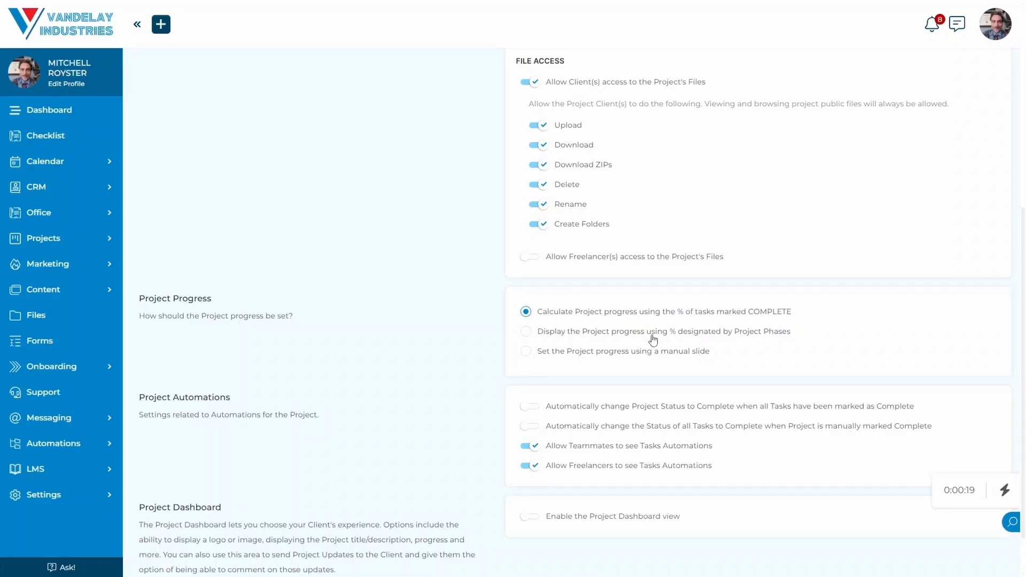
left_click(527, 332)
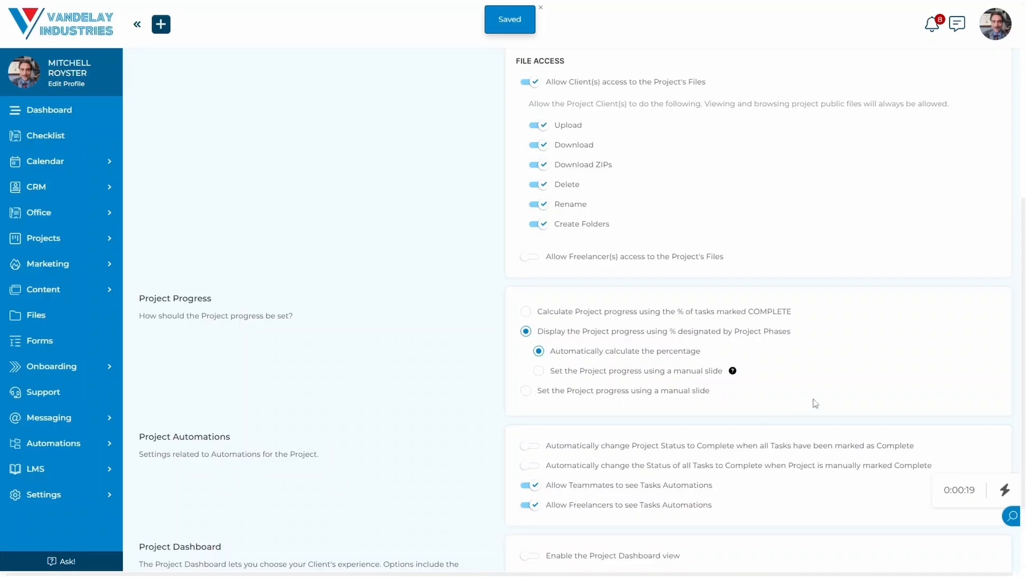
mouse_move(733, 373)
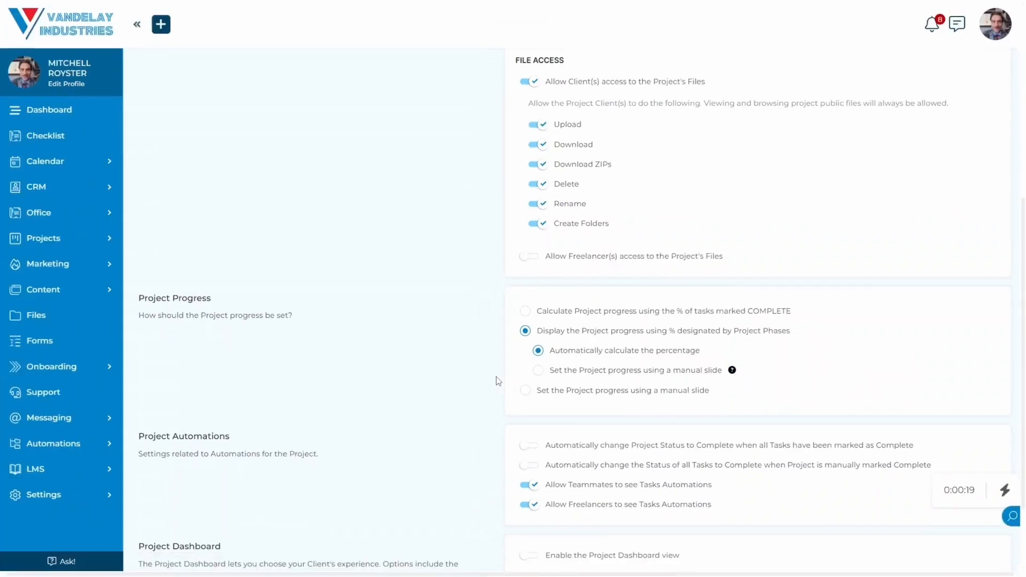
Switch the project progress to a manual slide and set it to 50%.
left_click(525, 391)
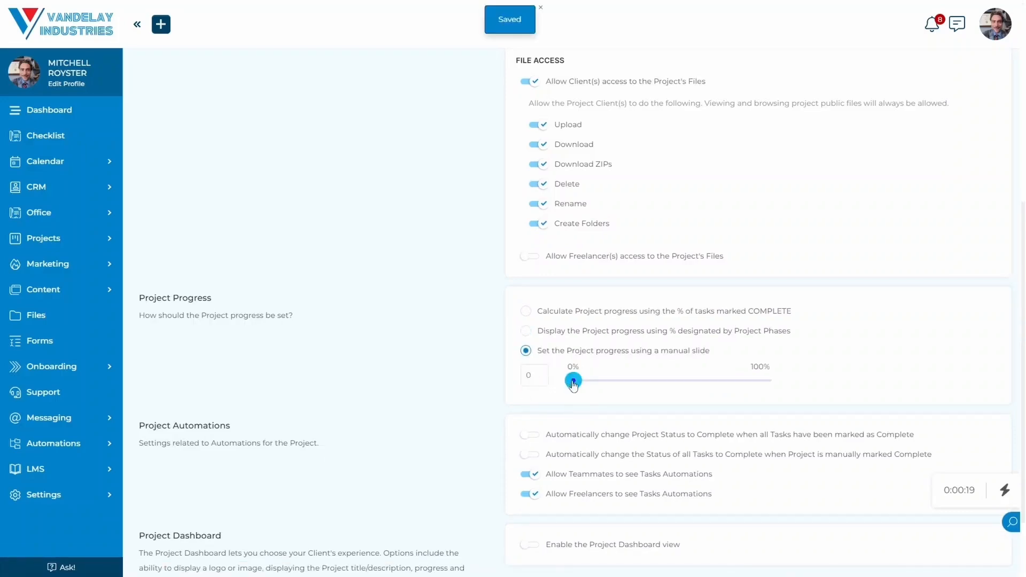
left_click_drag(573, 385, 647, 386)
double_click(526, 374)
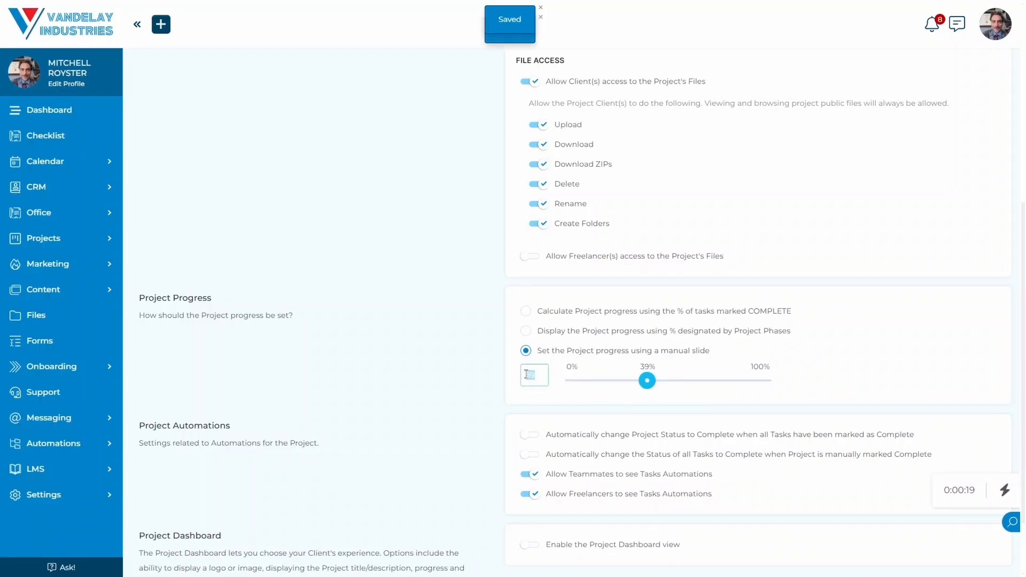
type("50")
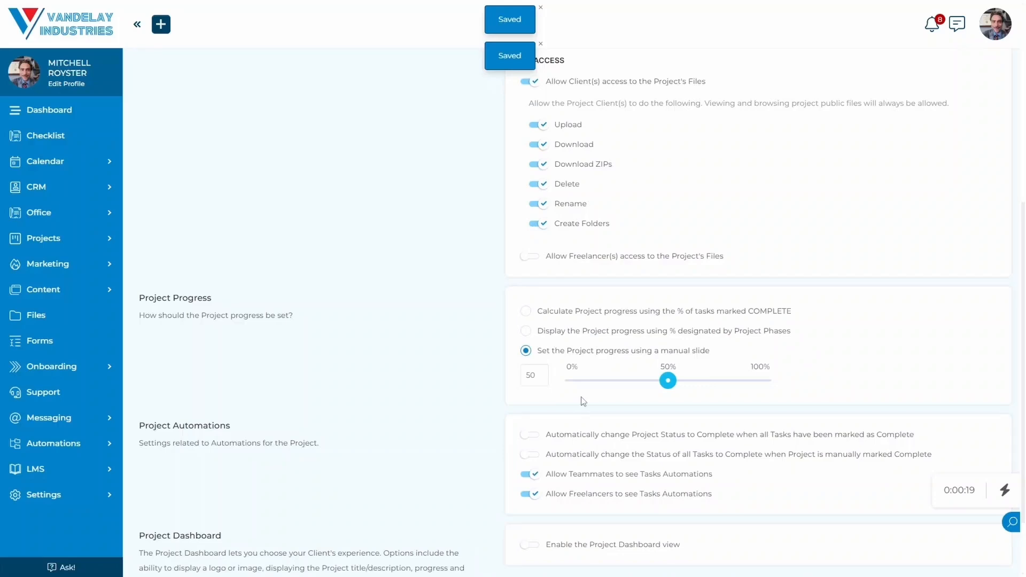
scroll(583, 401, "down", 1)
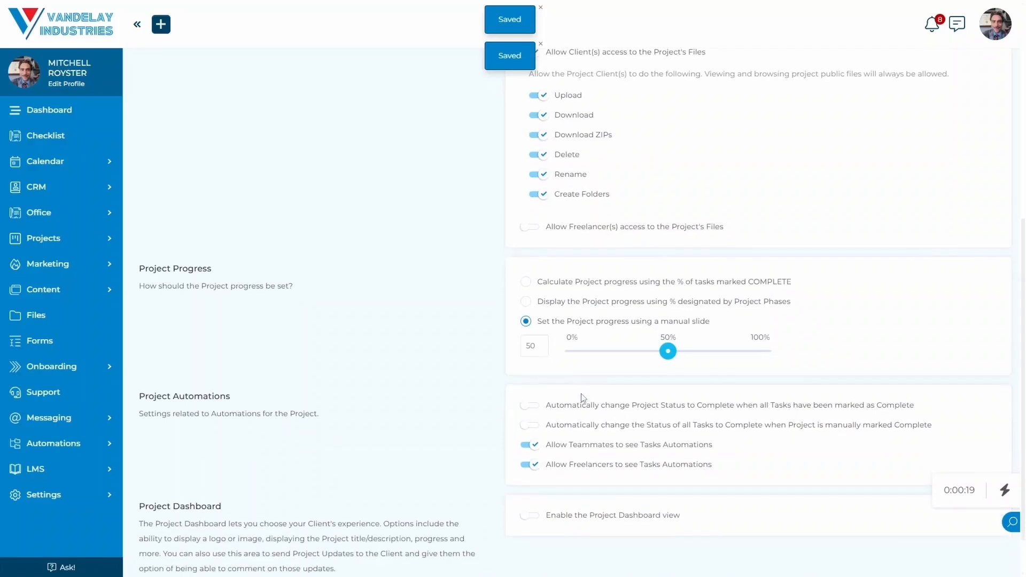
Enable the Project Dashboard view and display the client logo on the Project Dashboard.
scroll(583, 398, "down", 2)
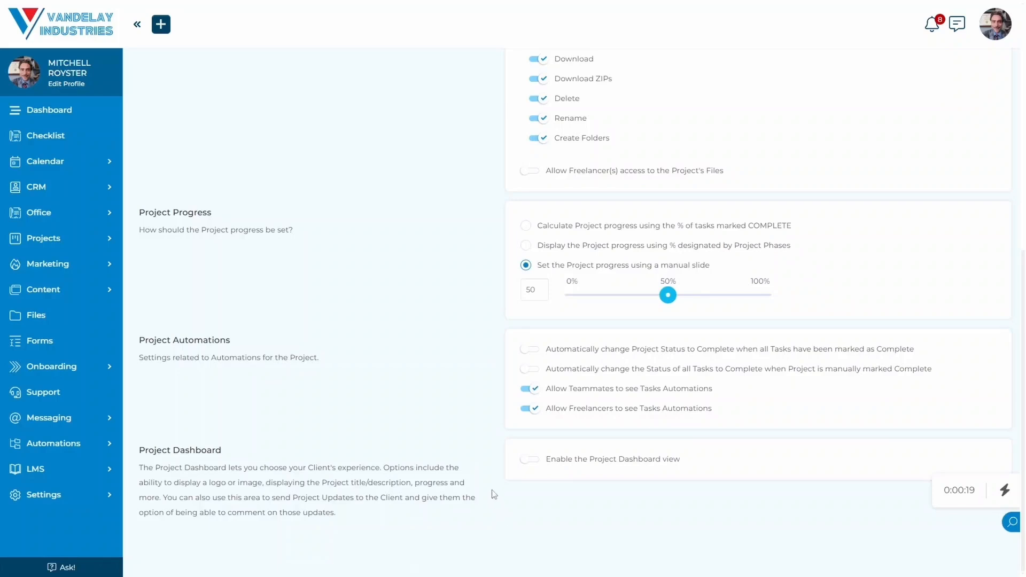
left_click(535, 462)
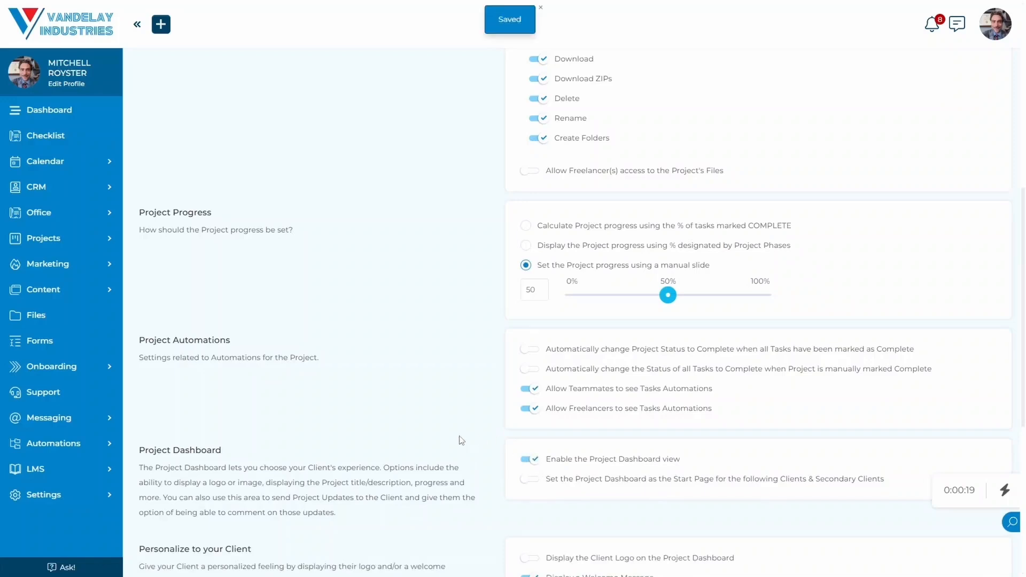
scroll(462, 440, "down", 4)
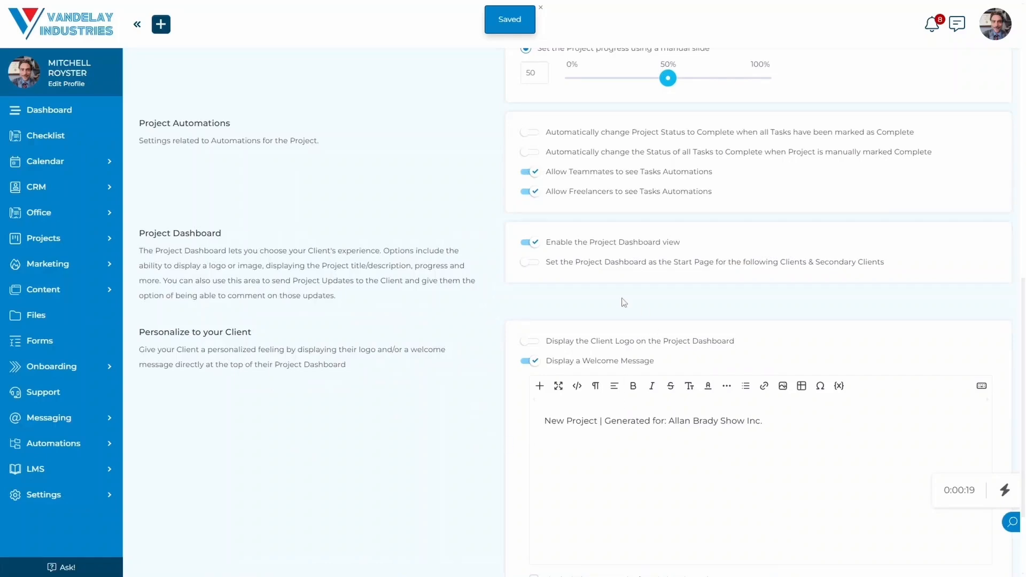
left_click(536, 342)
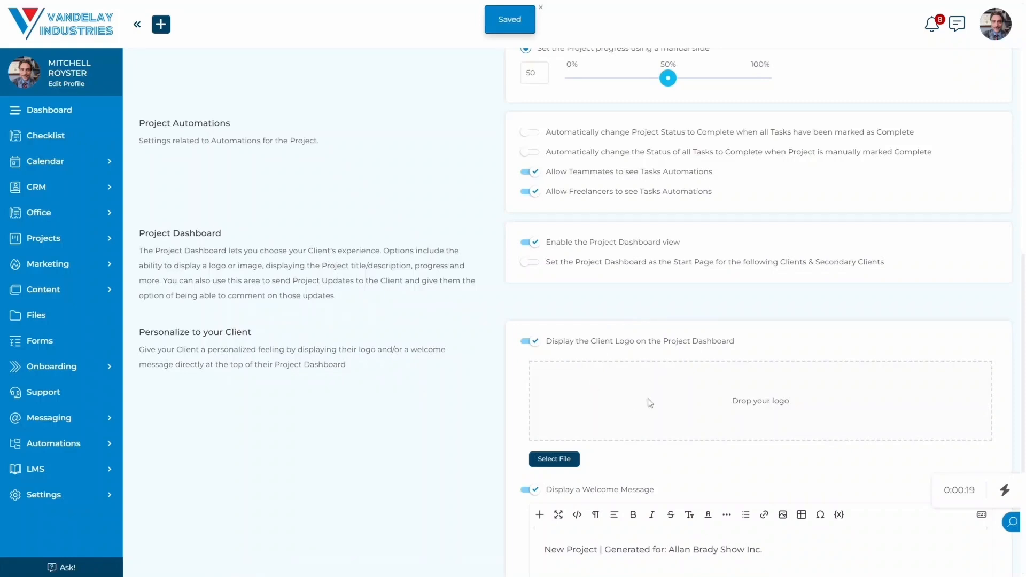
Replace the dashboard welcome message with "WELCOME" and include a paragraph below it reading "Here are some project details".
scroll(380, 379, "down", 3)
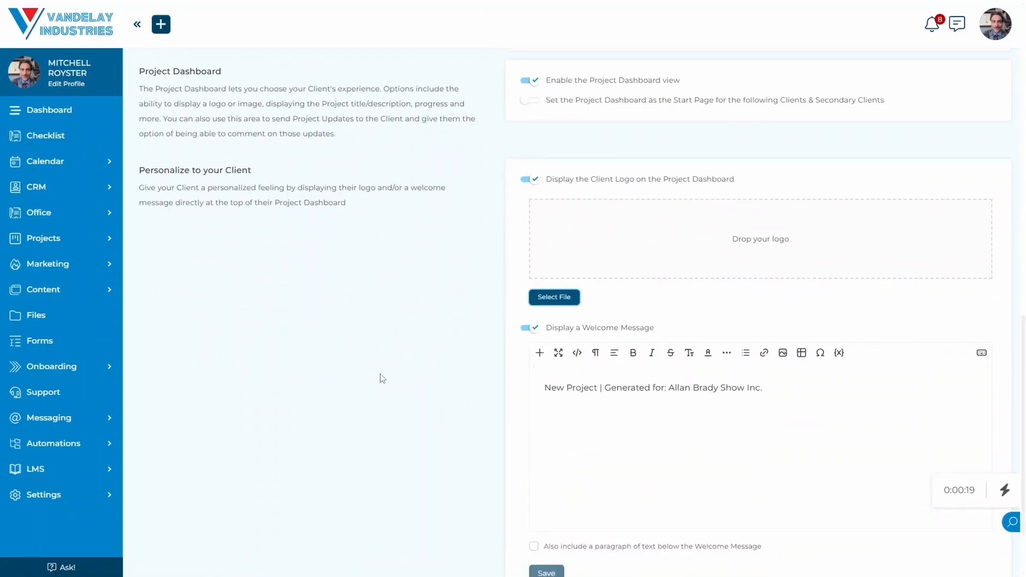
scroll(383, 378, "down", 2)
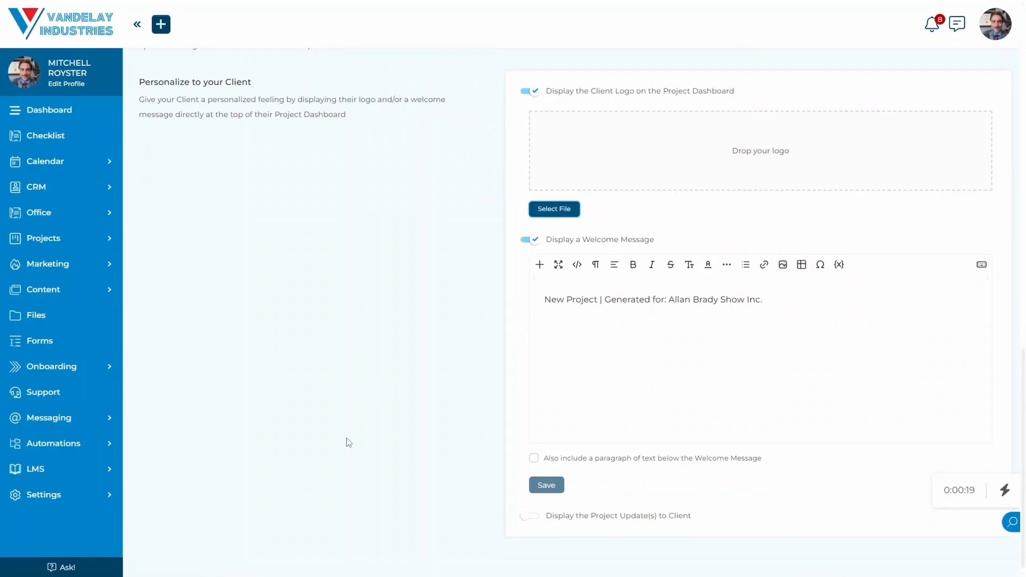
left_click(534, 459)
scroll(460, 463, "down", 3)
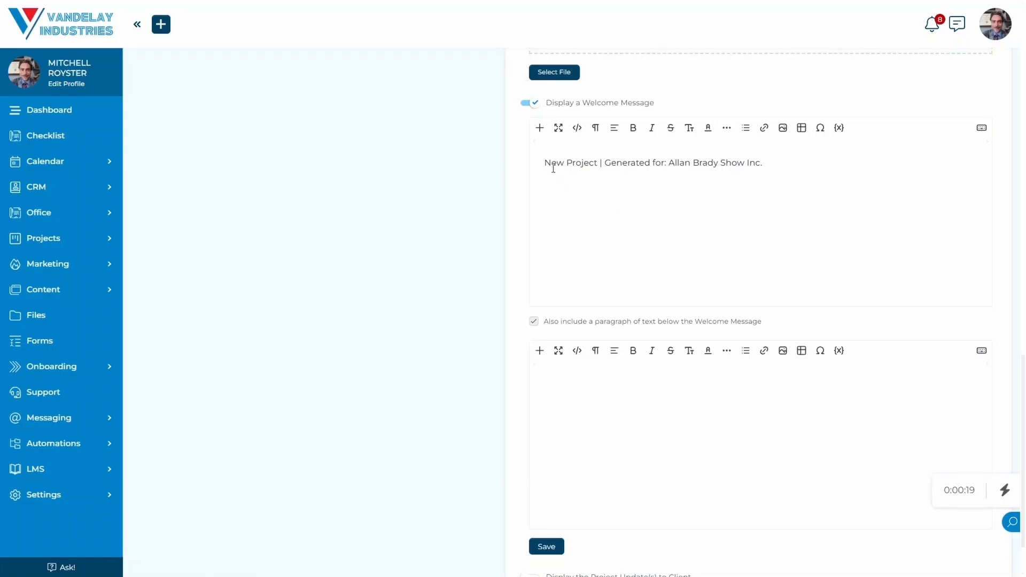
left_click_drag(545, 163, 796, 174)
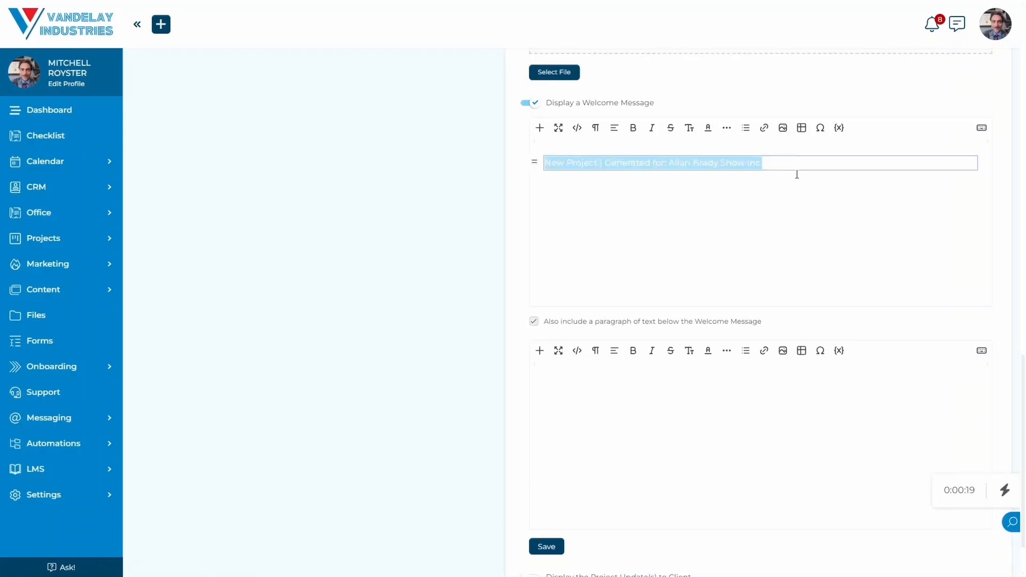
type("WELCOME")
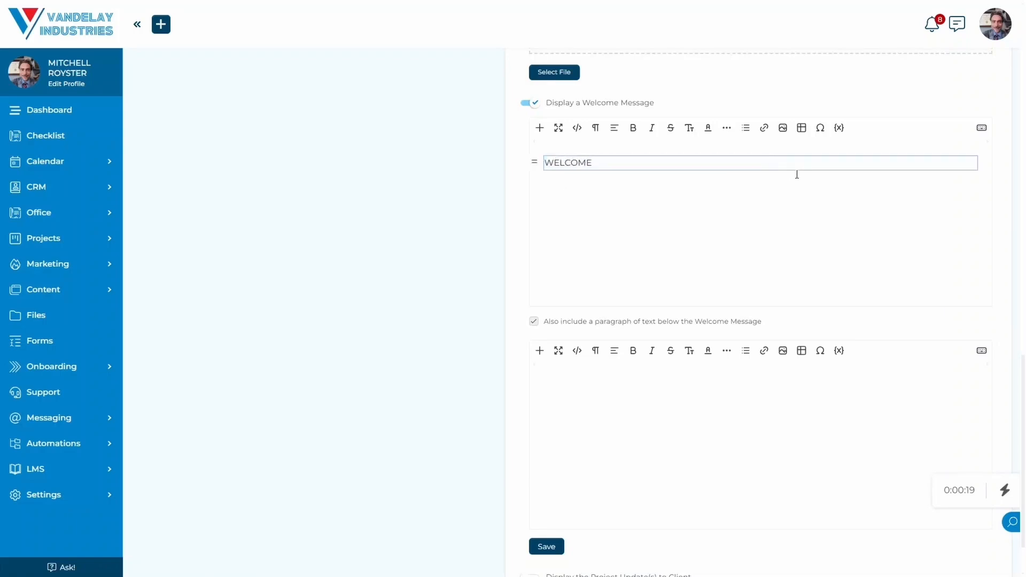
left_click(646, 429)
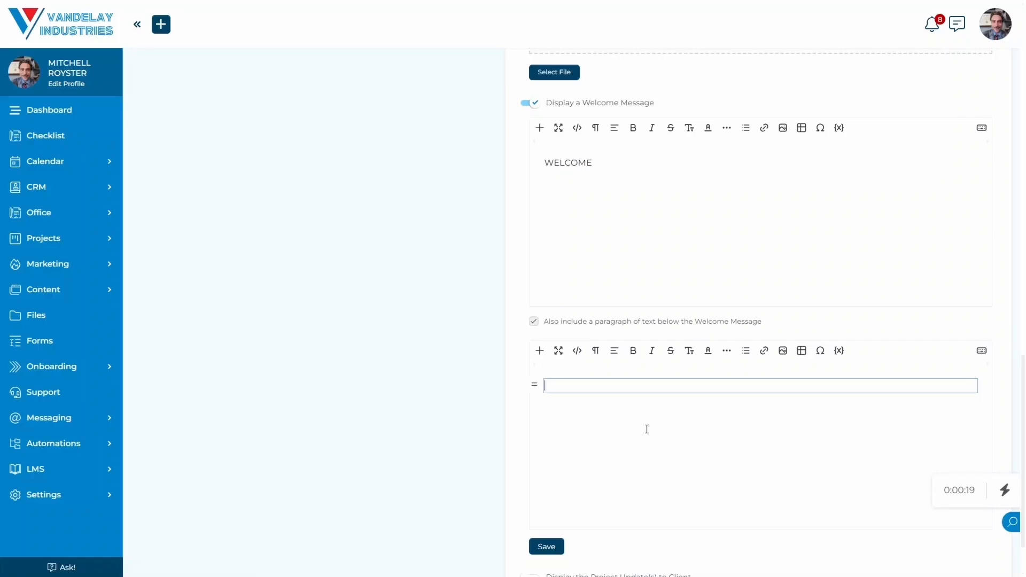
type("Here are some project details")
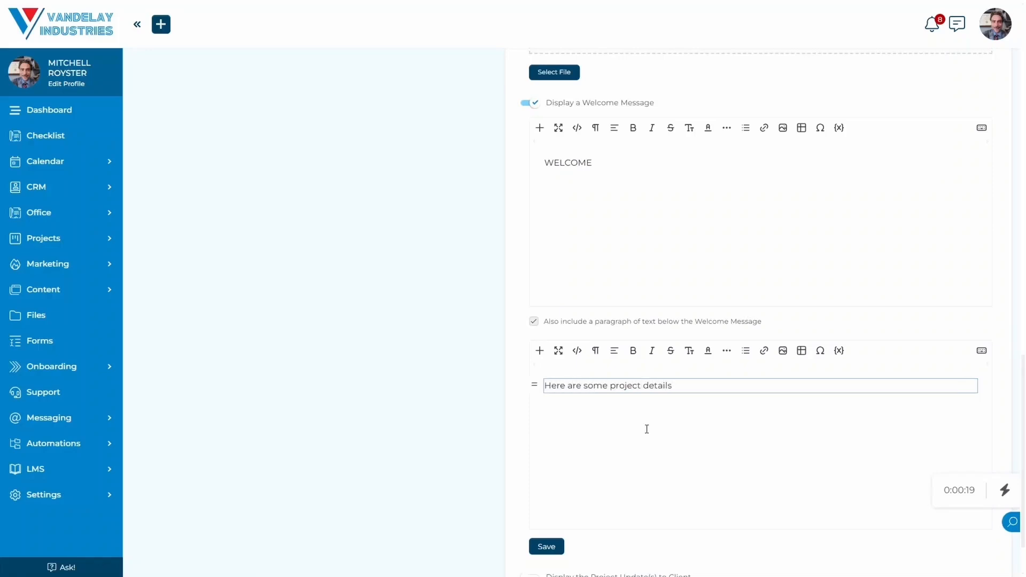
Turn on the display of project updates to the client.
scroll(647, 429, "down", 1)
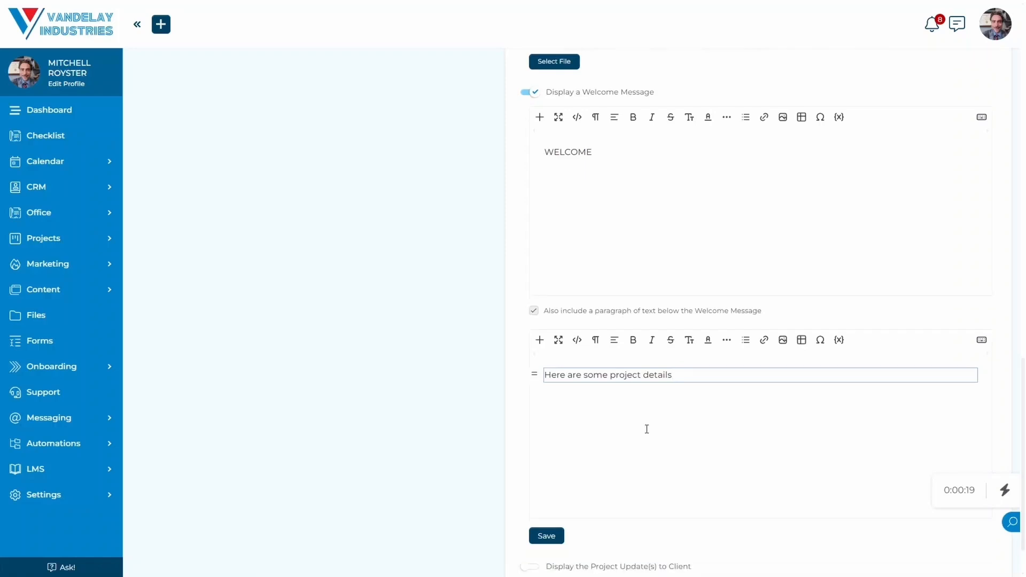
scroll(646, 429, "down", 1)
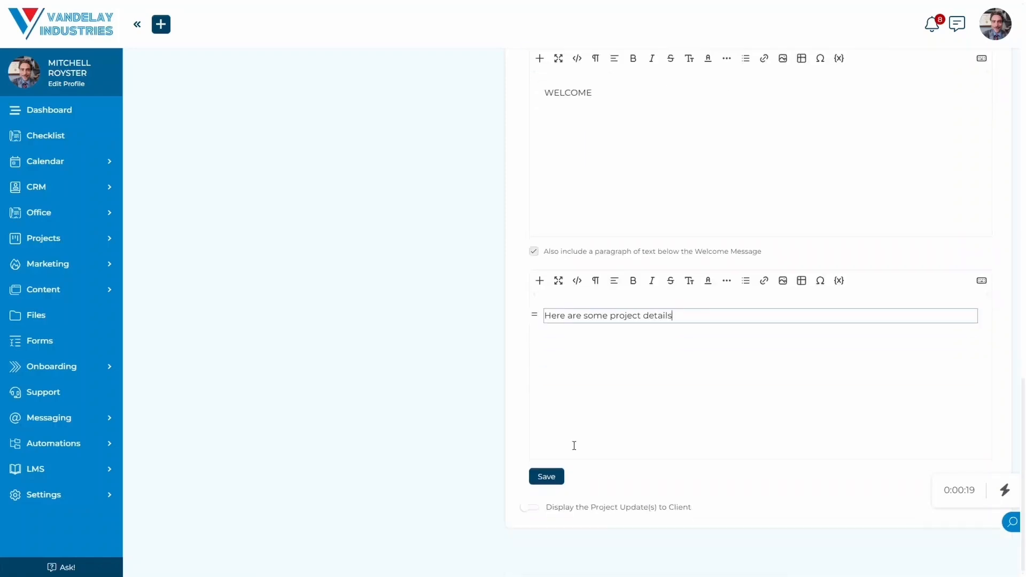
left_click(529, 512)
scroll(657, 494, "down", 3)
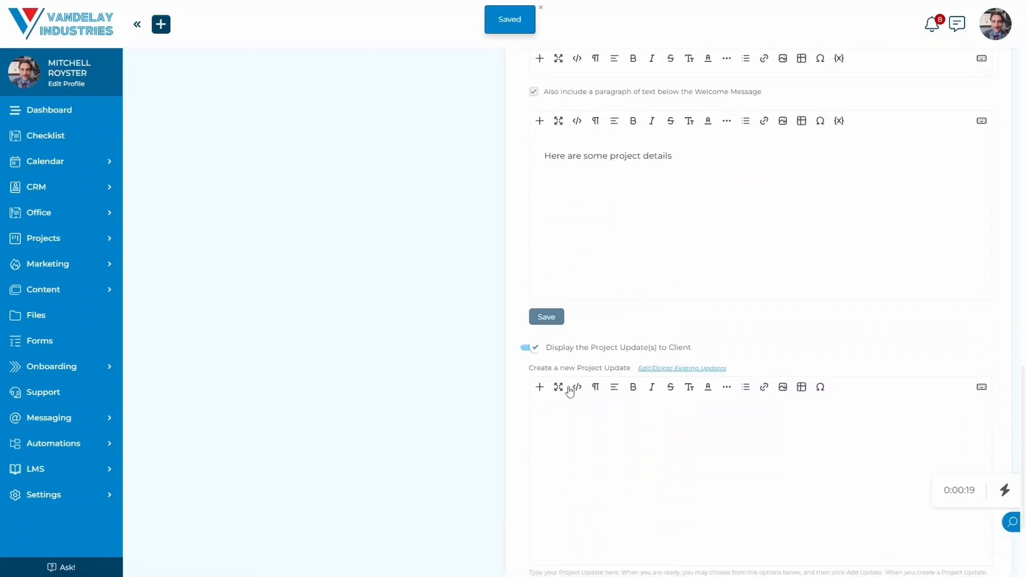
Draft a new project update reading "Update project" and check the existing project updates, without adding the draft.
scroll(677, 457, "down", 3)
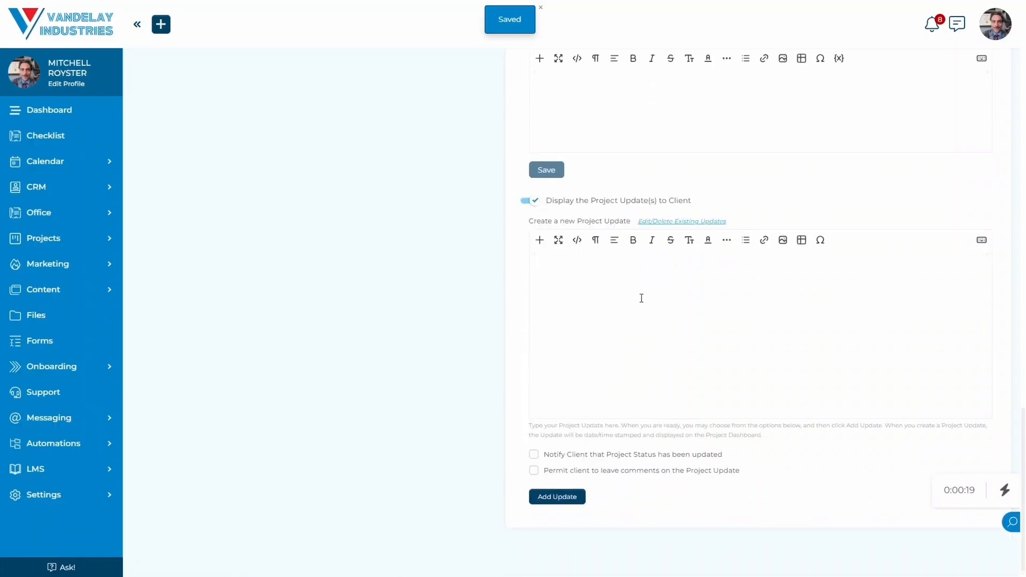
left_click(641, 298)
type("U")
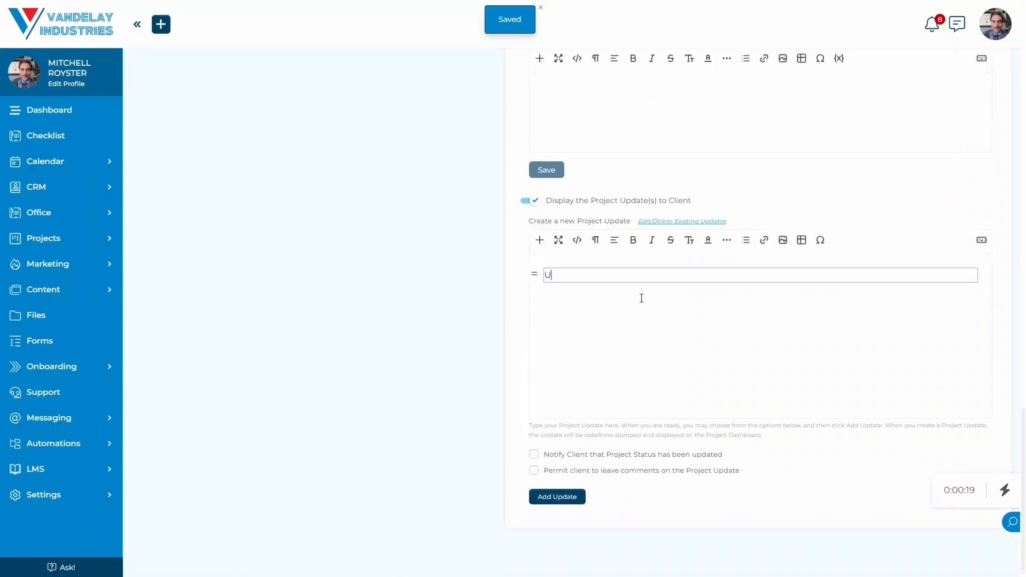
type("pdate project")
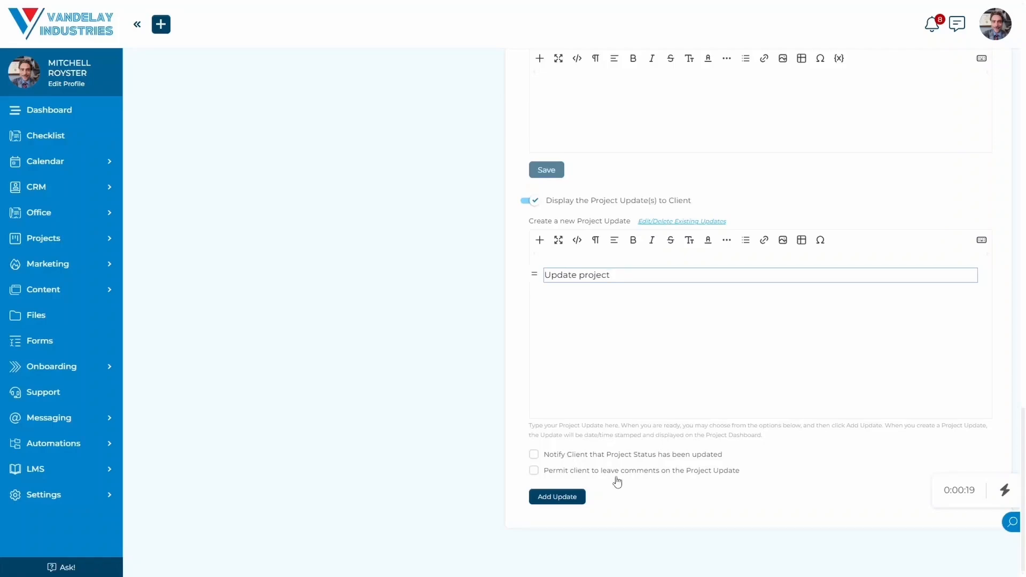
left_click(692, 225)
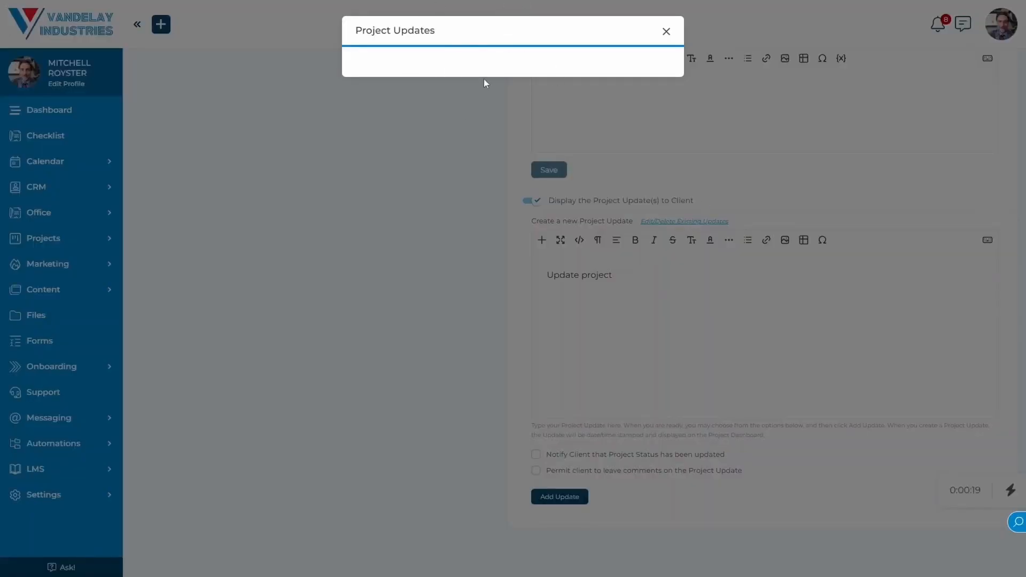
left_click(666, 32)
Open the project for editing and examine its details, project information, value, automation and custom field sections.
scroll(664, 227, "up", 15)
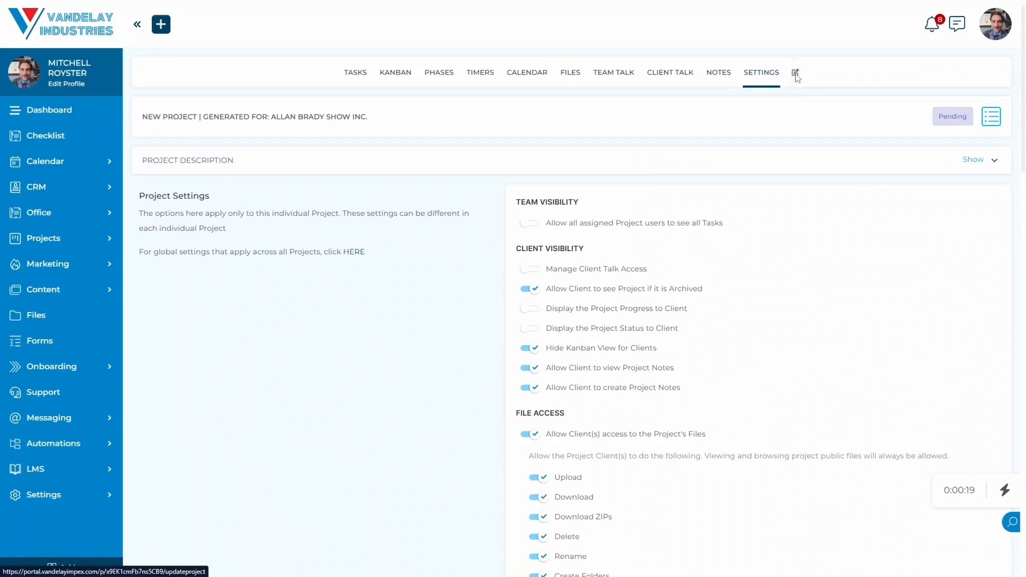
left_click(795, 74)
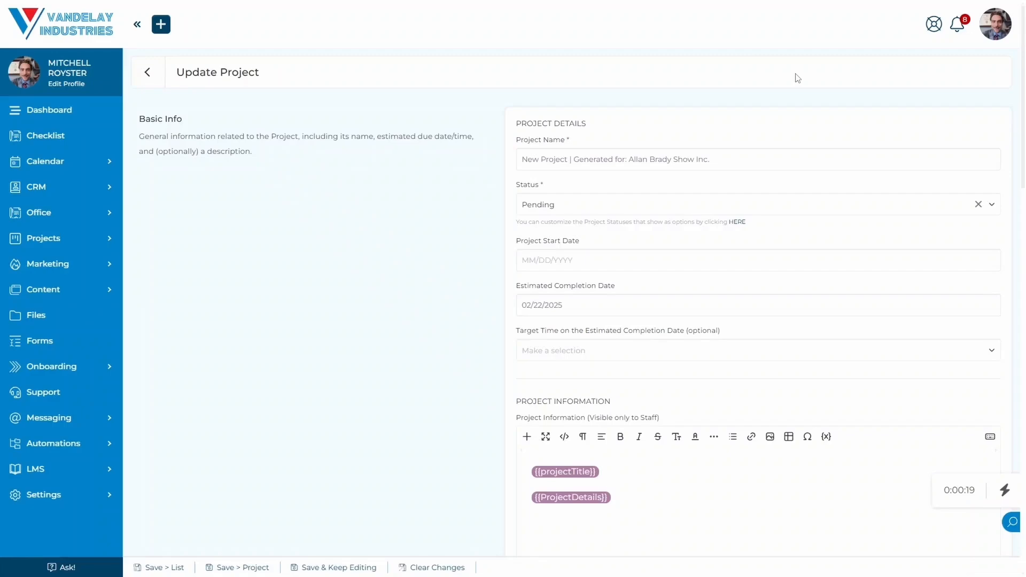
scroll(534, 265, "down", 9)
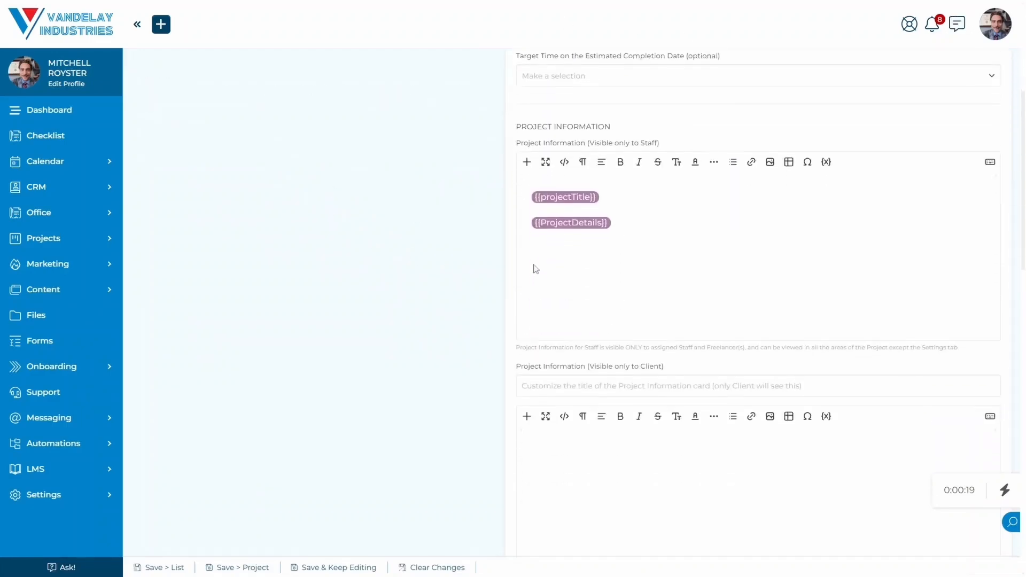
scroll(535, 264, "down", 10)
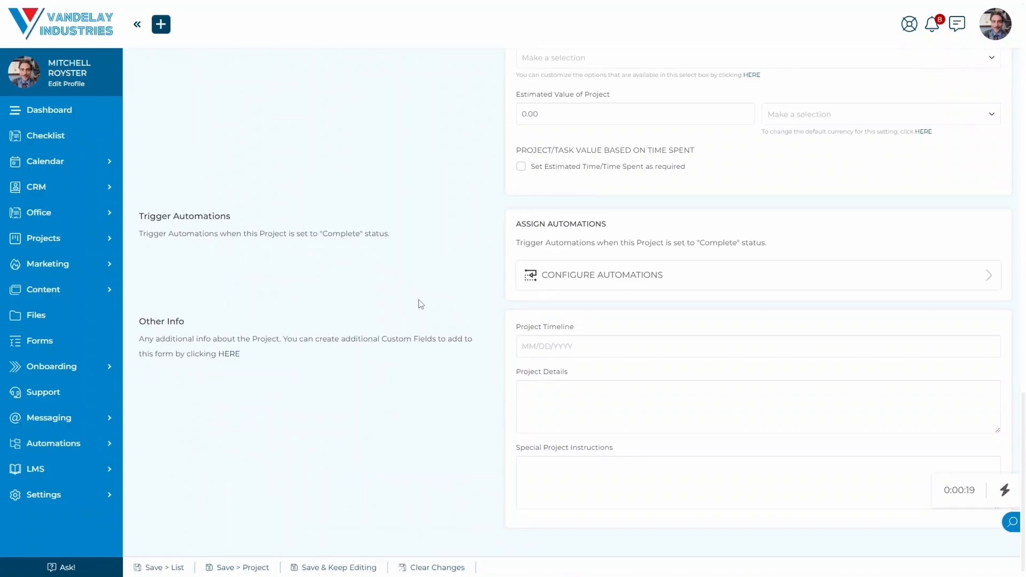
scroll(487, 515, "up", 1)
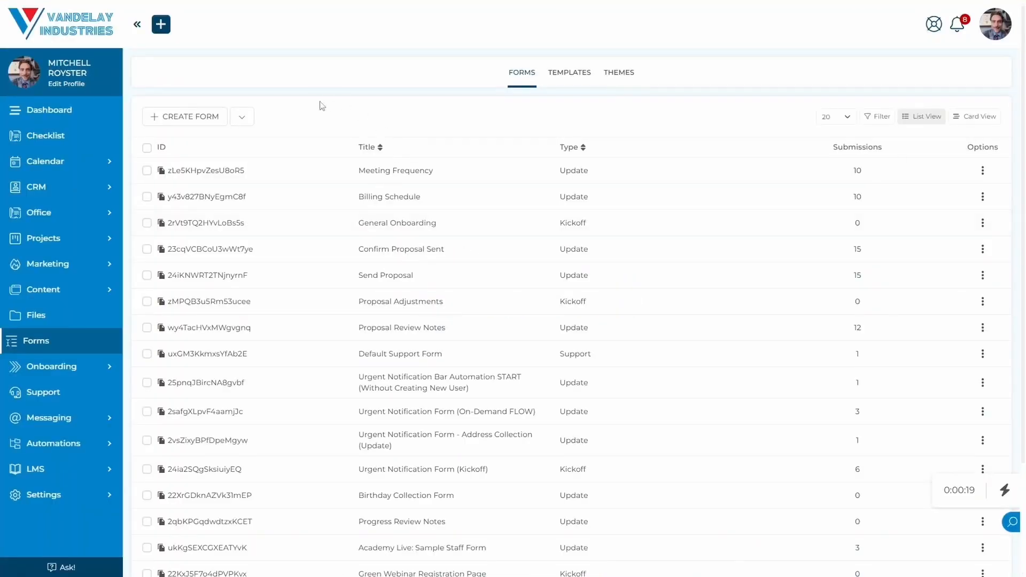
Create a new Update Form for CRM Targets titled "Project Requirements".
left_click(243, 117)
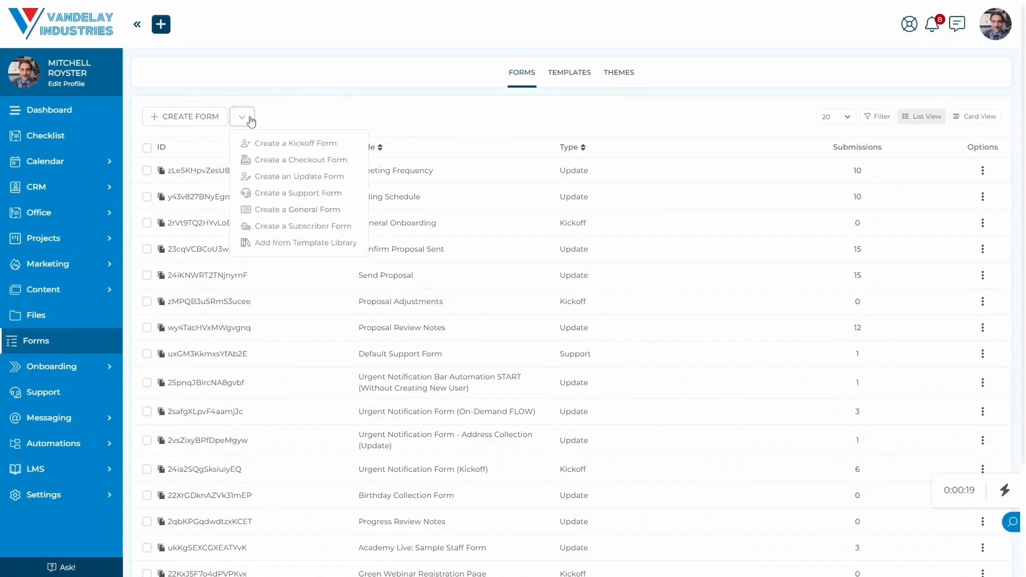
left_click(313, 177)
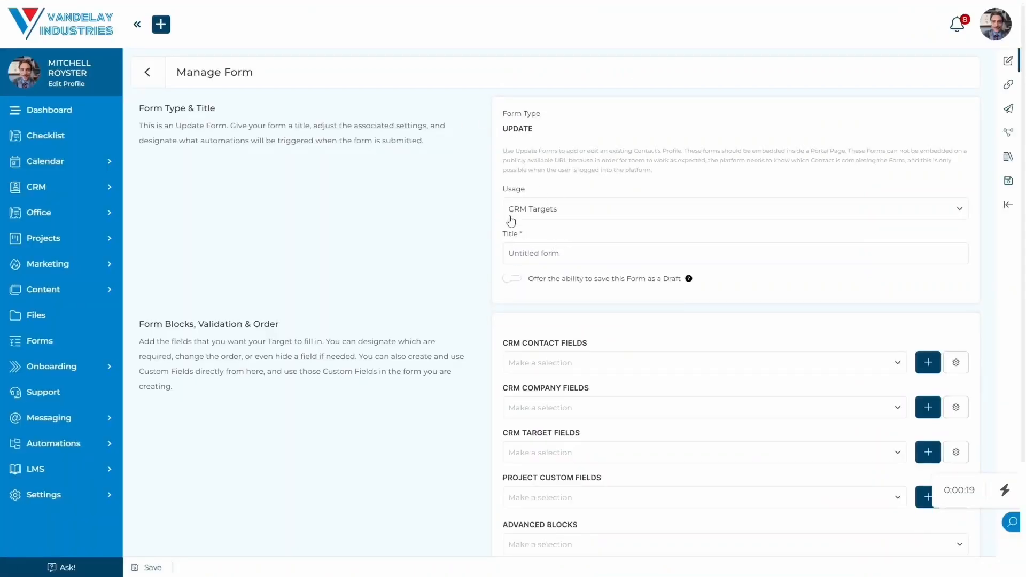
left_click(512, 258)
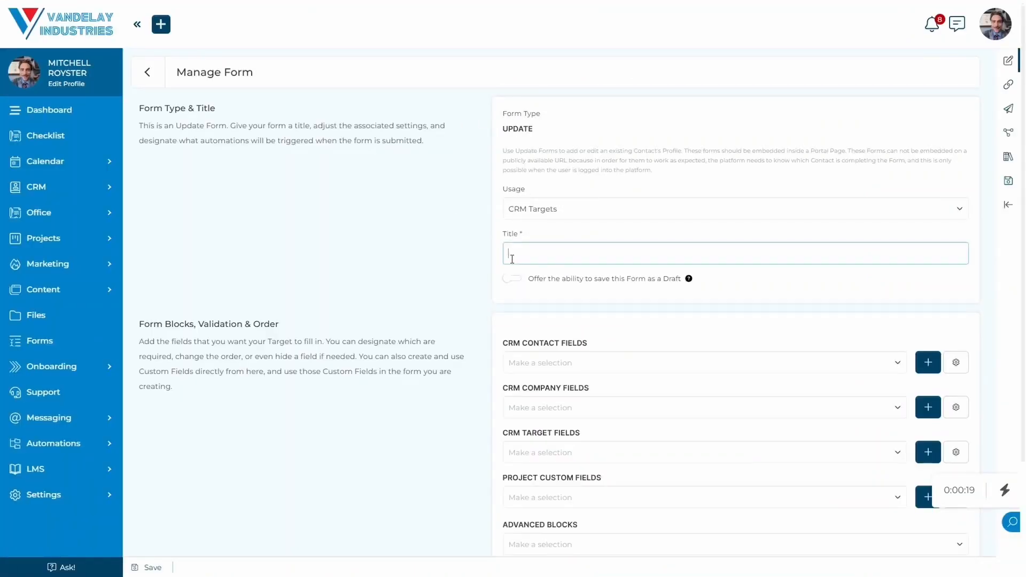
type("Project Requirements")
left_click(476, 269)
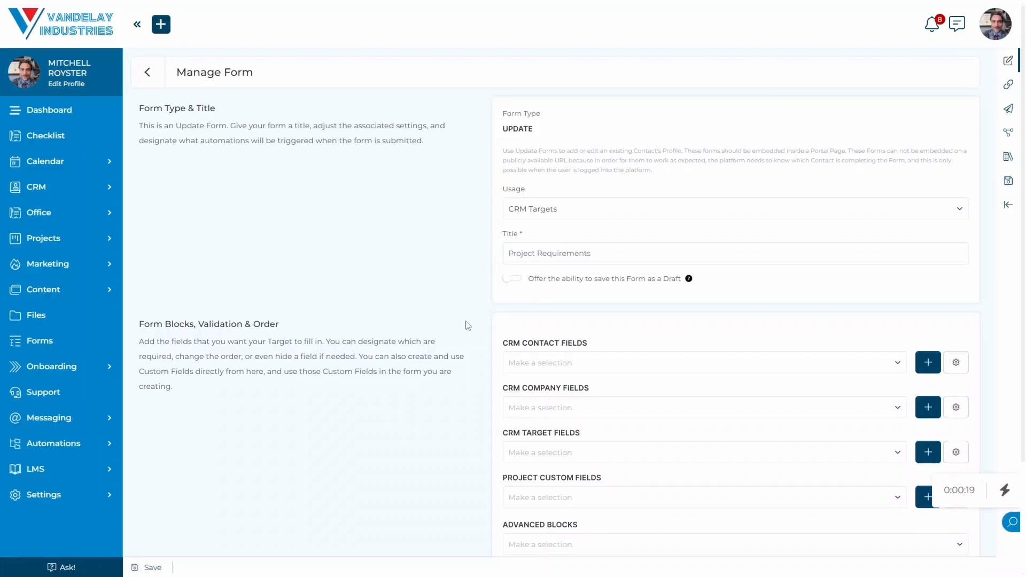
Add the Company Name contact field to the form and enable its Pre-Fill Value option with the value left blank.
scroll(467, 325, "down", 2)
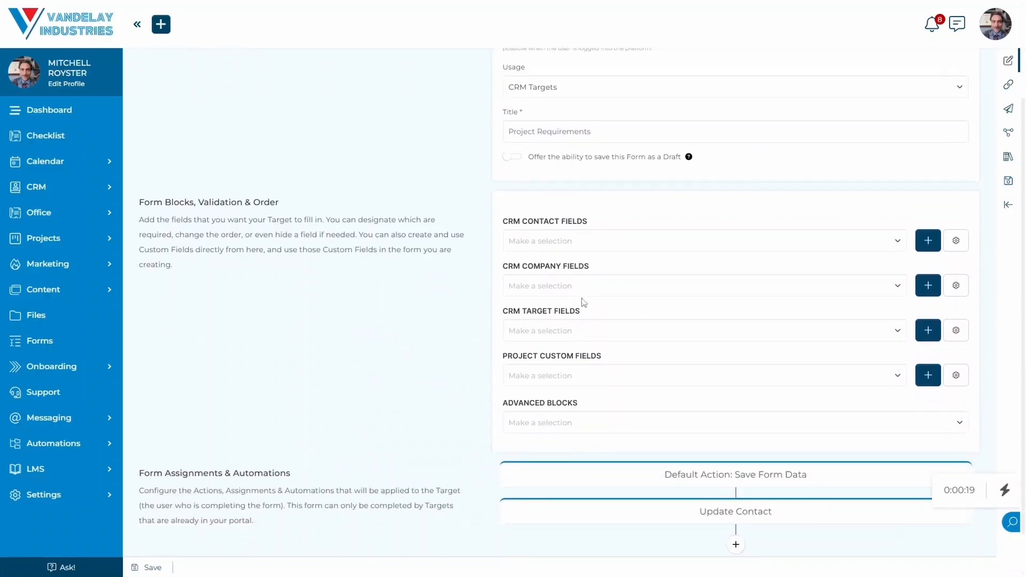
left_click(624, 250)
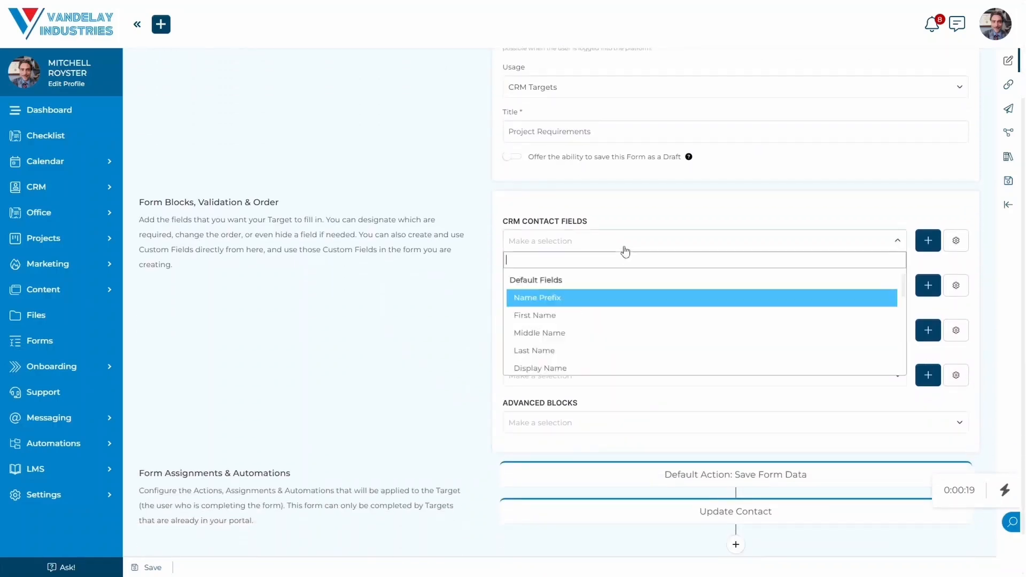
type("comp")
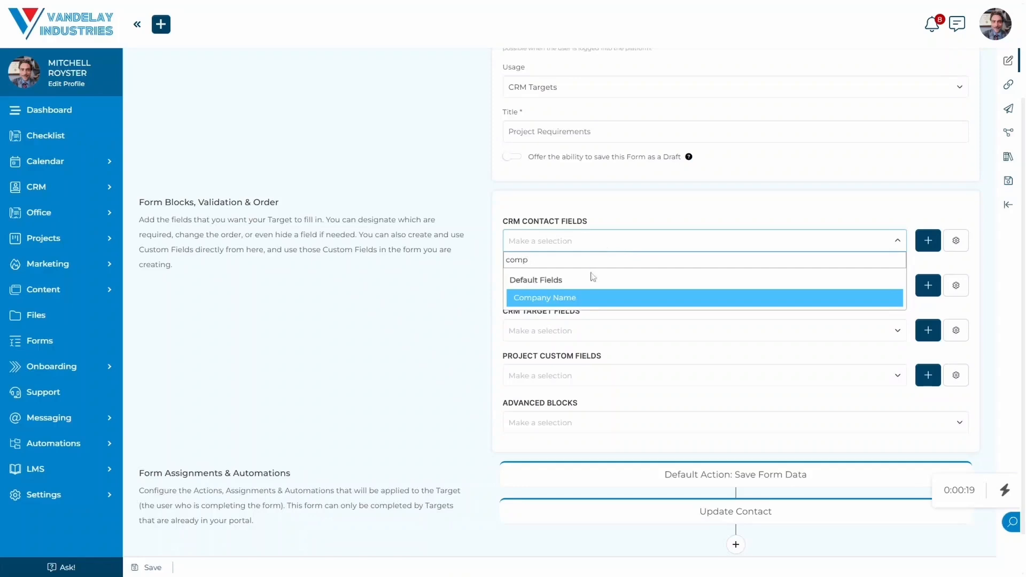
left_click(592, 302)
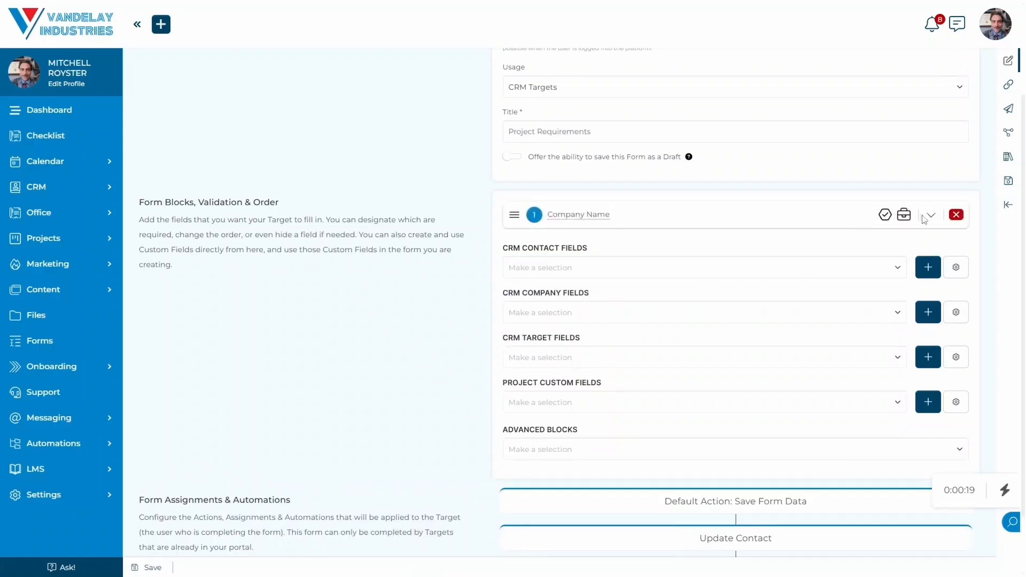
left_click(931, 215)
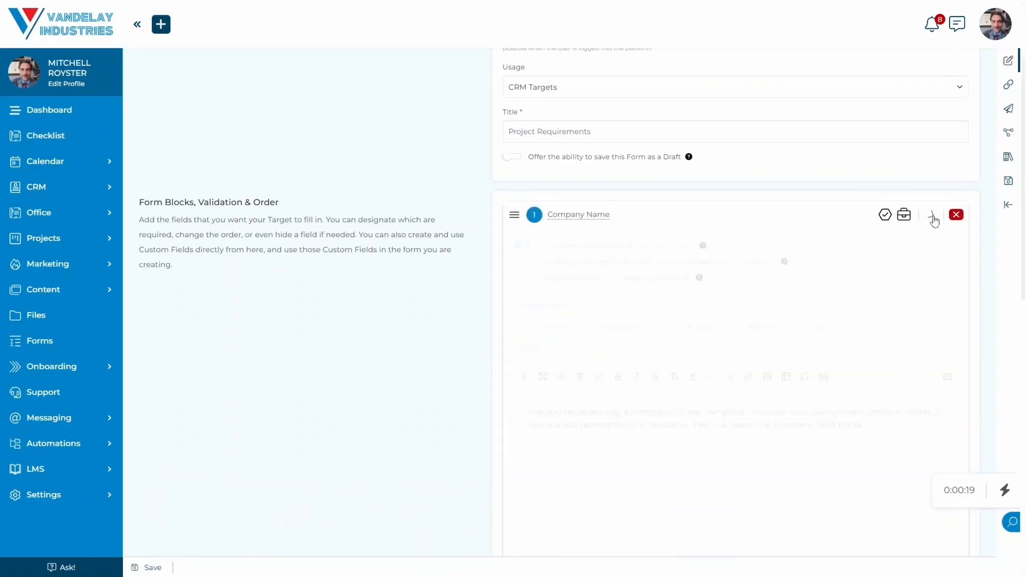
left_click(659, 328)
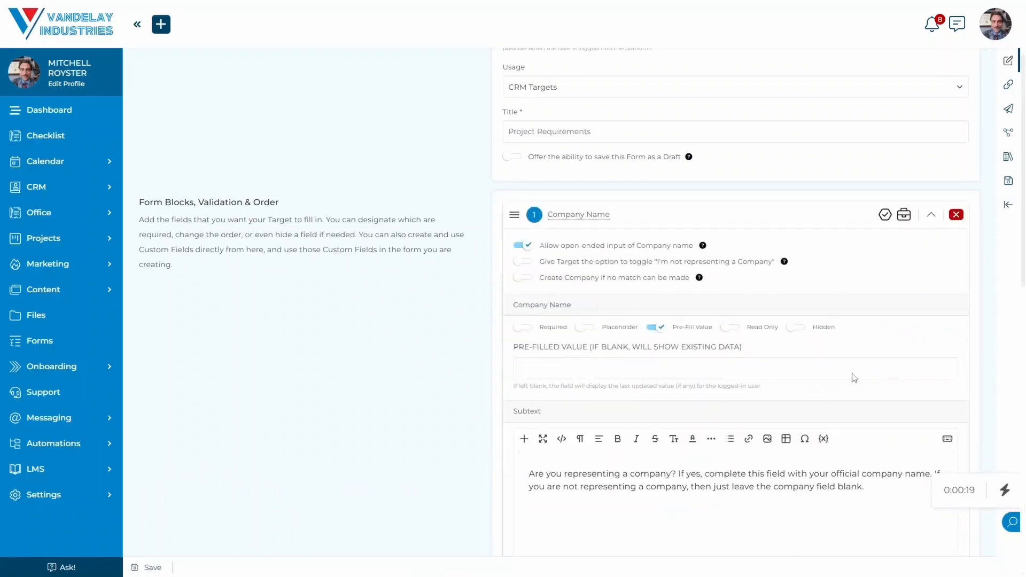
left_click(931, 215)
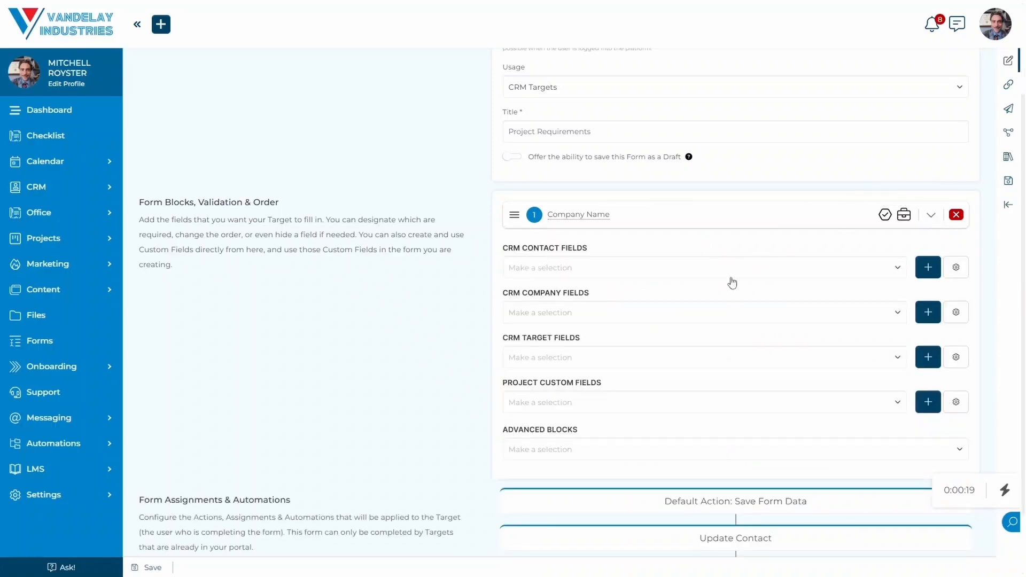
scroll(733, 282, "down", 1)
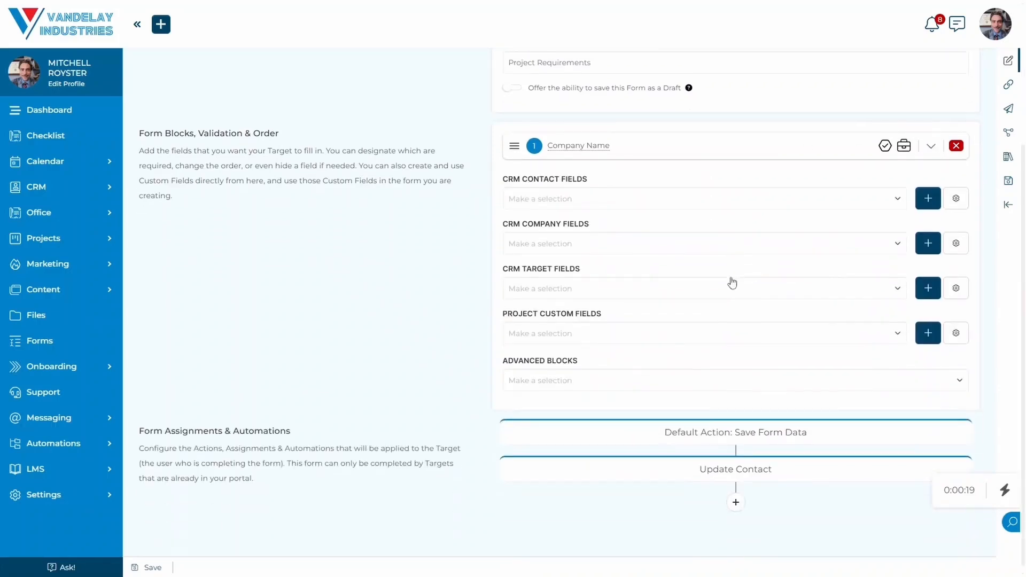
Add the project custom fields Project Timeline, Project Details and Special Project Instructions to the form, in that order.
left_click(593, 337)
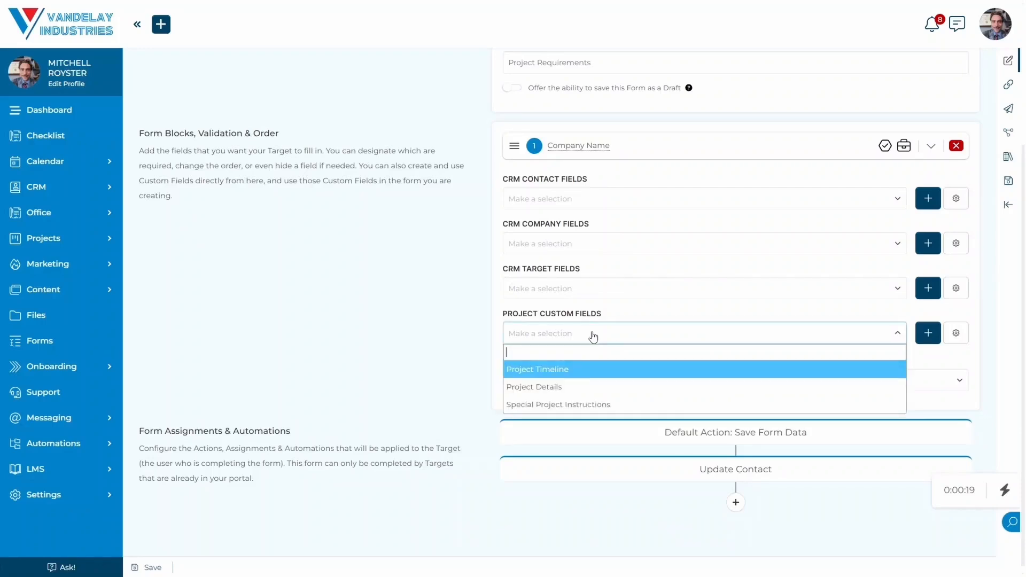
left_click(581, 378)
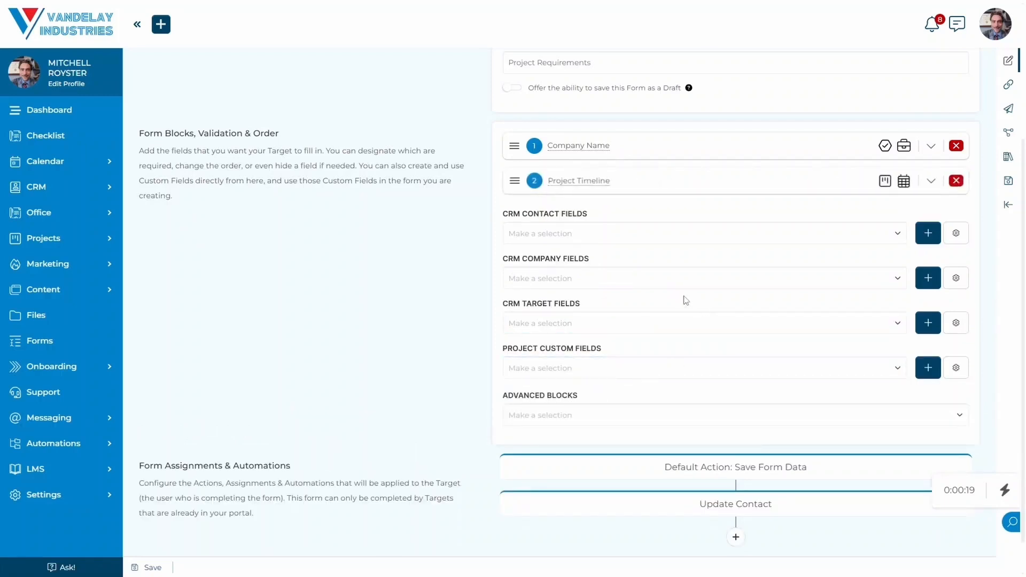
left_click(632, 368)
left_click(598, 421)
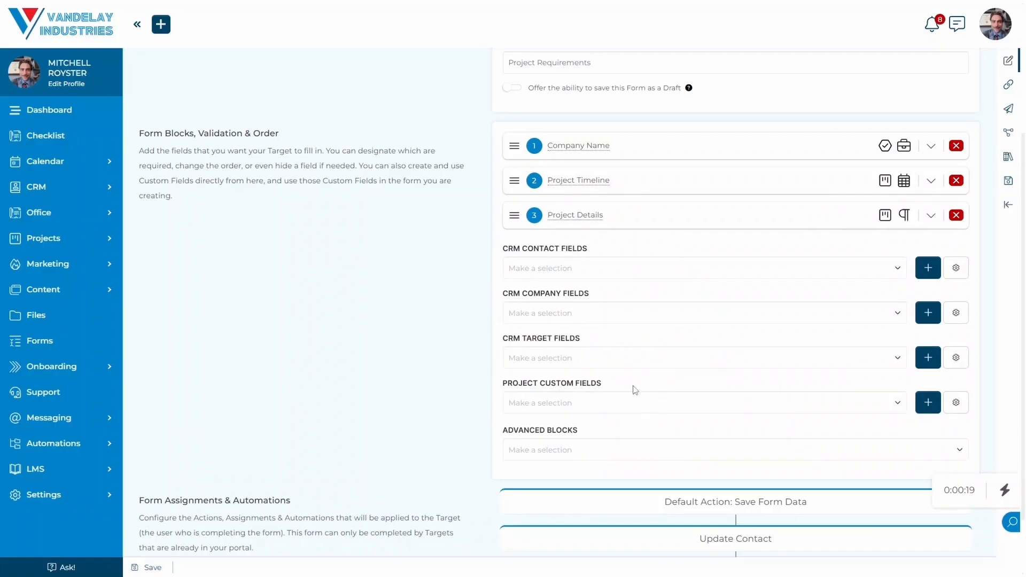
left_click(634, 402)
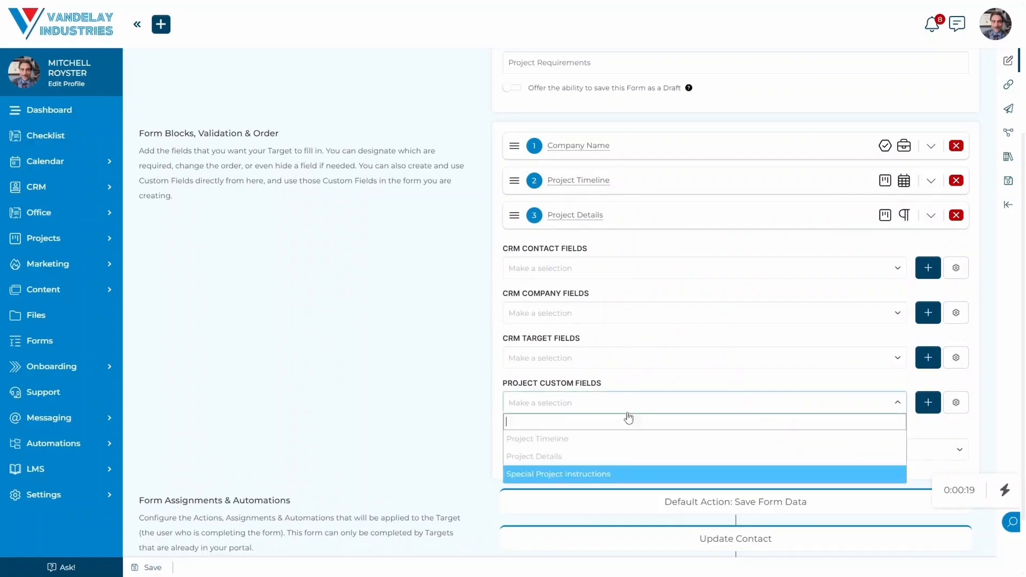
left_click(602, 473)
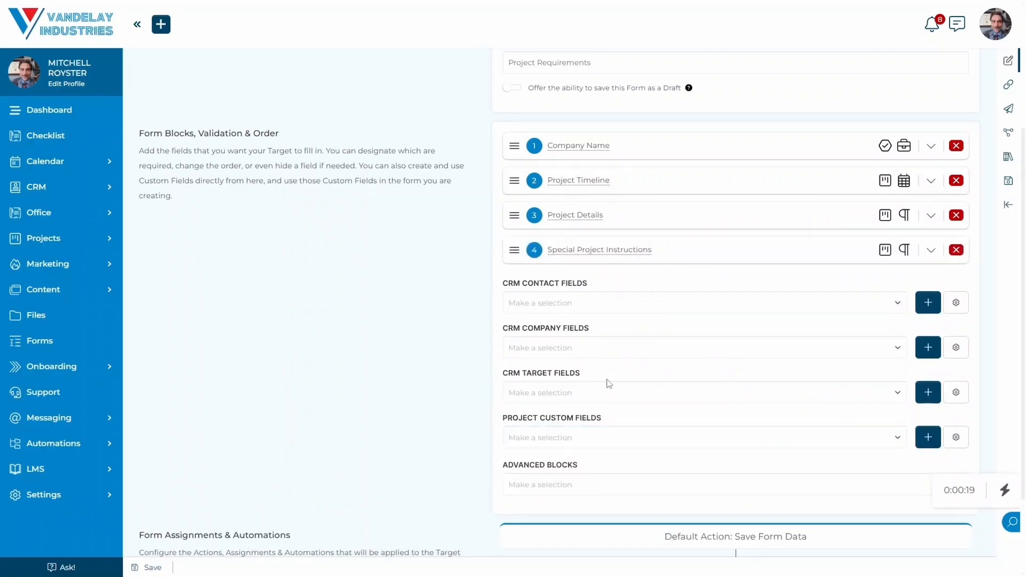
Add a Trigger Automations action after Update Contact in the form's assignments and expand its settings.
scroll(458, 414, "down", 2)
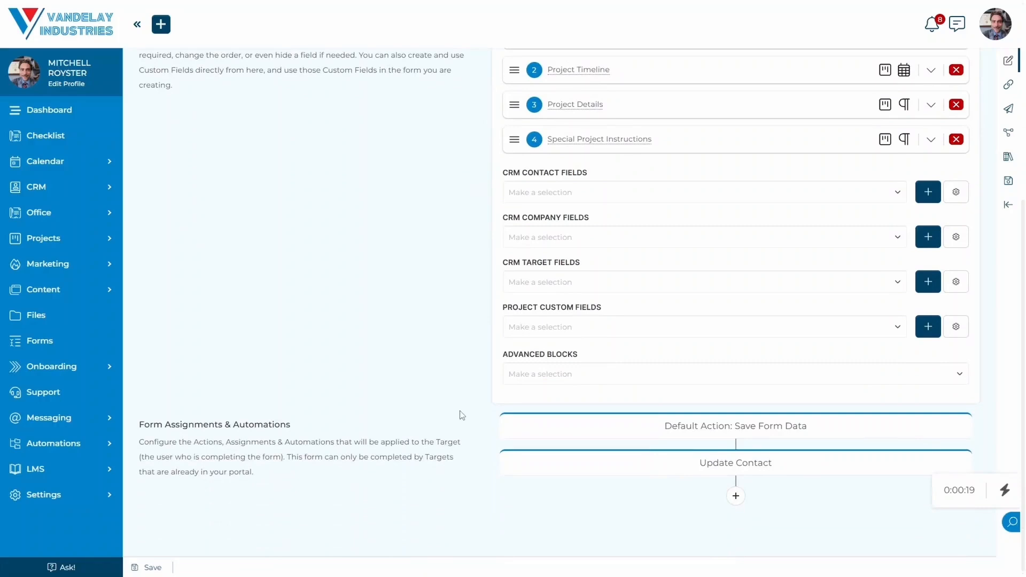
left_click(735, 495)
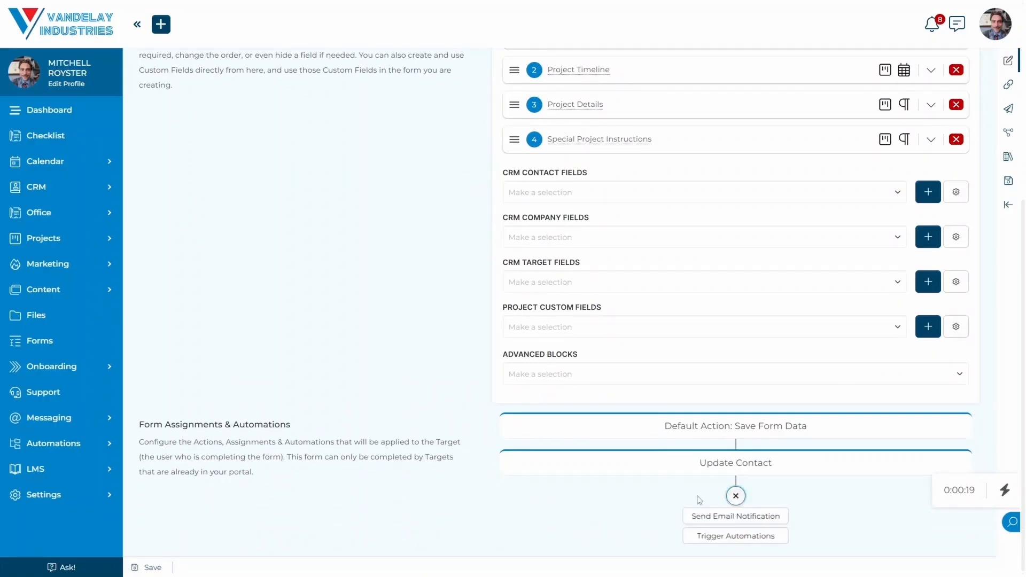
left_click(725, 538)
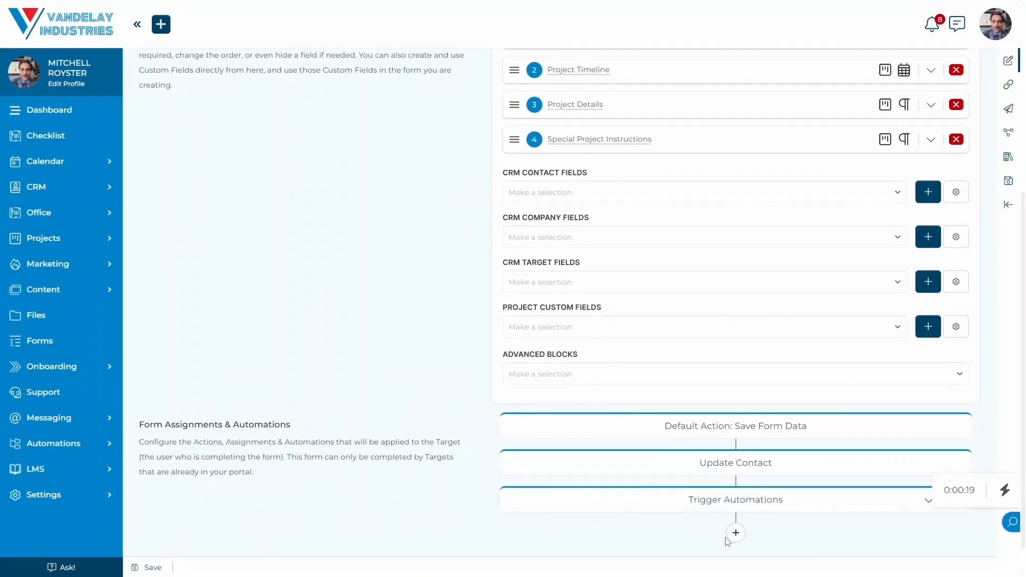
left_click(925, 504)
scroll(807, 514, "down", 2)
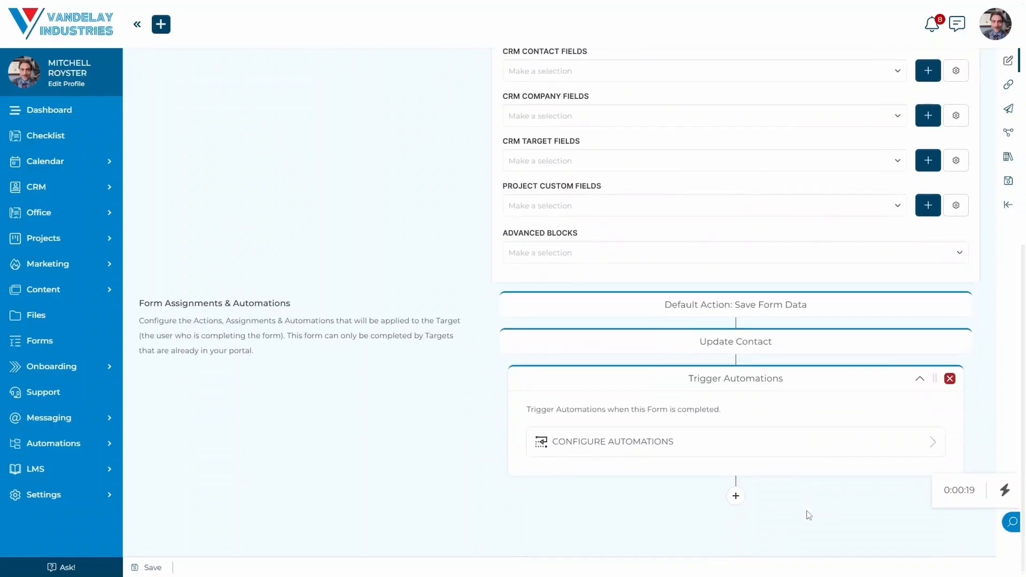
Configure an Apply Project Generator automation using the "Quarterly Export Documentation + Compliance Project" generator and save the automation setup.
left_click(705, 453)
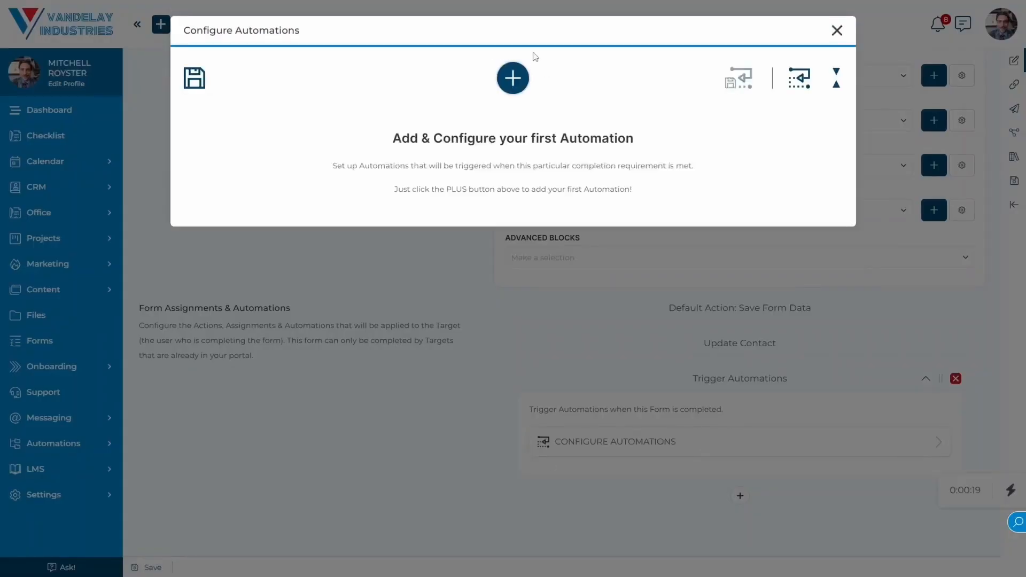
left_click(506, 84)
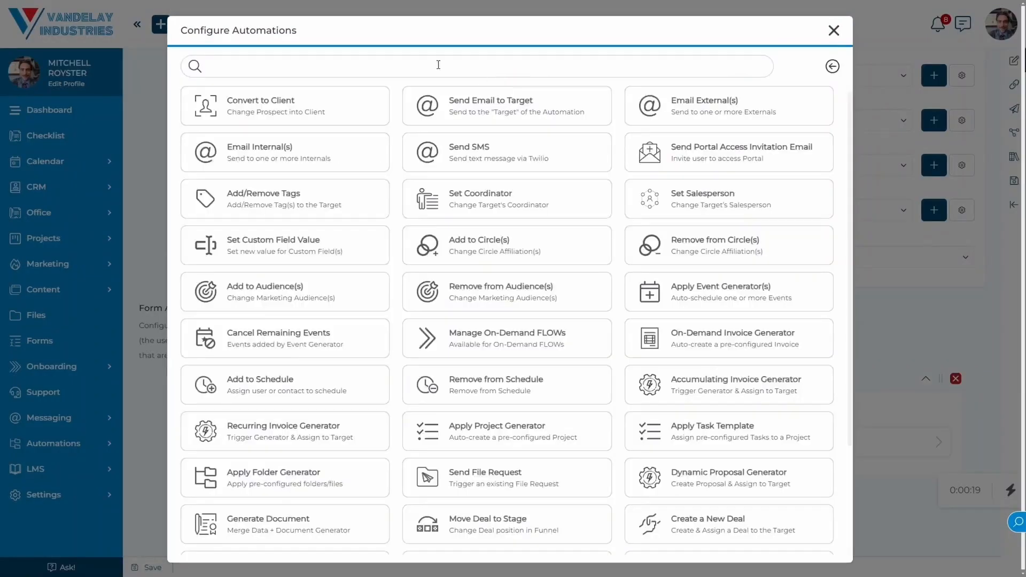
left_click(439, 65)
type("gen")
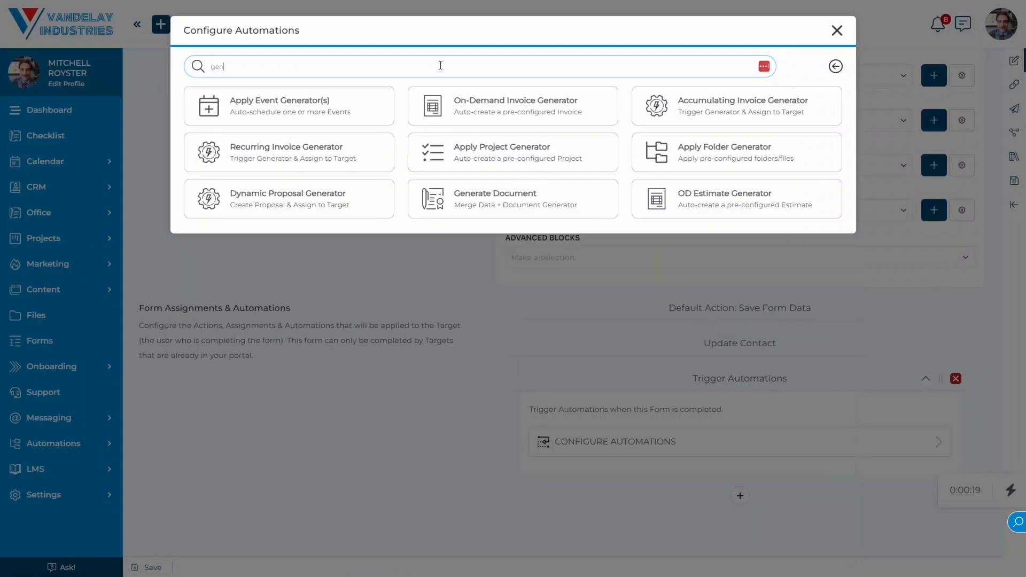
left_click(576, 154)
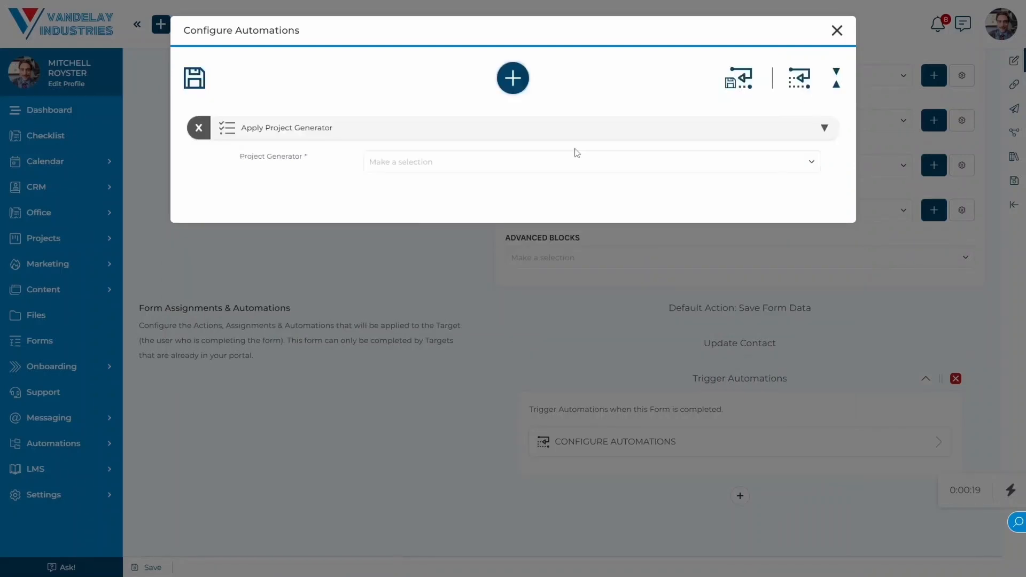
left_click(509, 164)
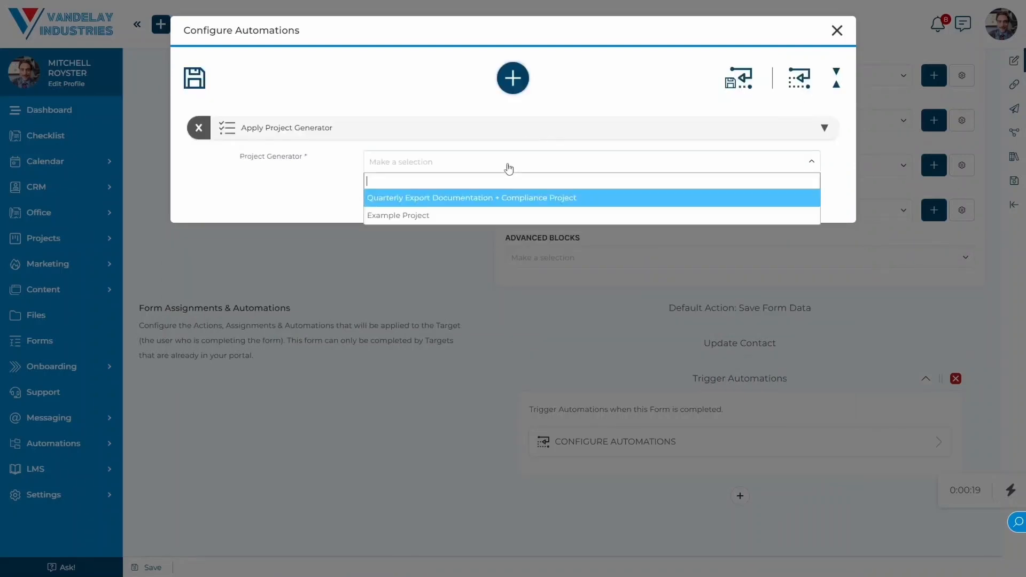
left_click(455, 199)
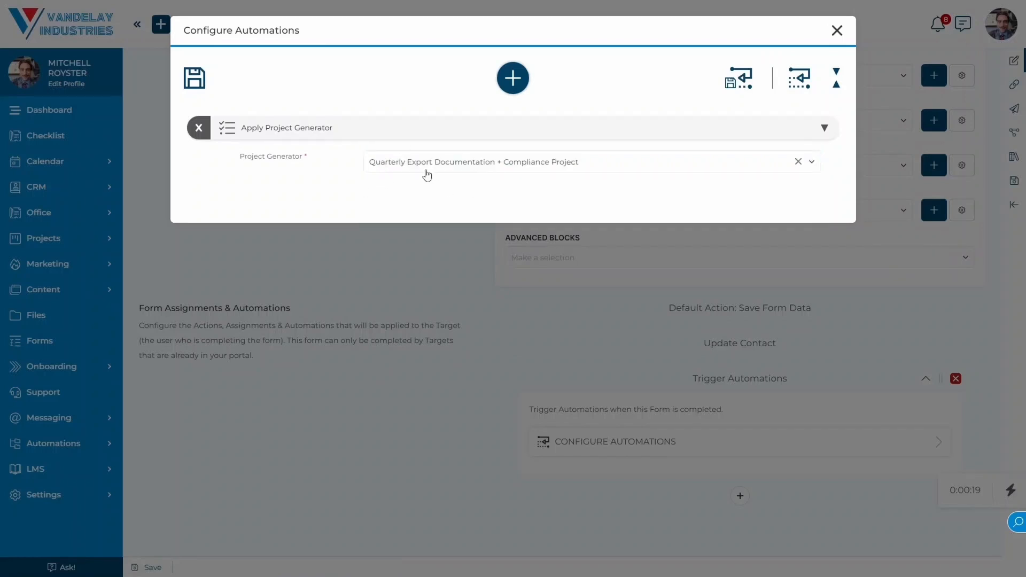
left_click(195, 79)
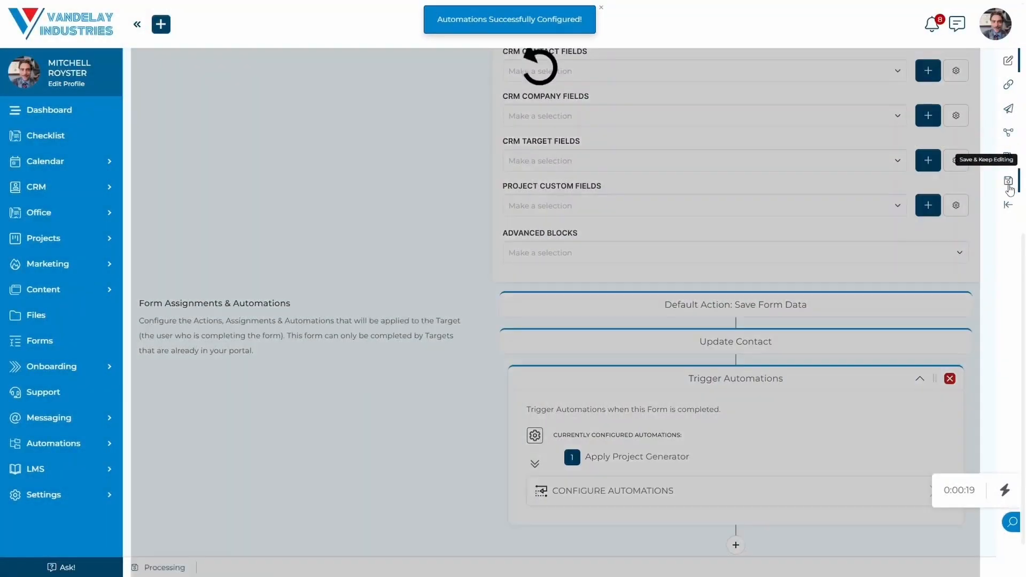
Save the form while keeping it open for editing, and review its field blocks and configured automation.
left_click(1009, 184)
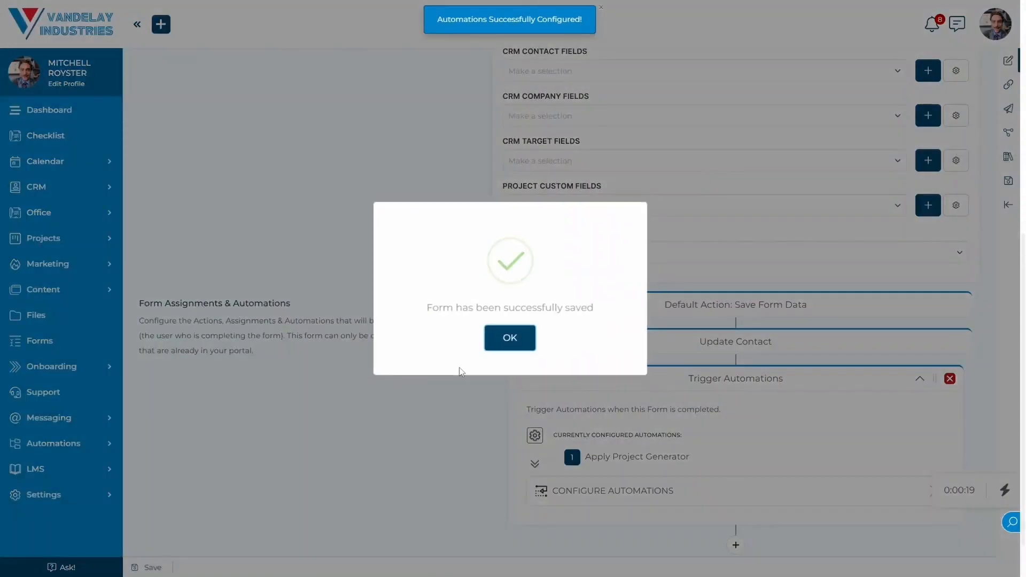
scroll(375, 298, "up", 6)
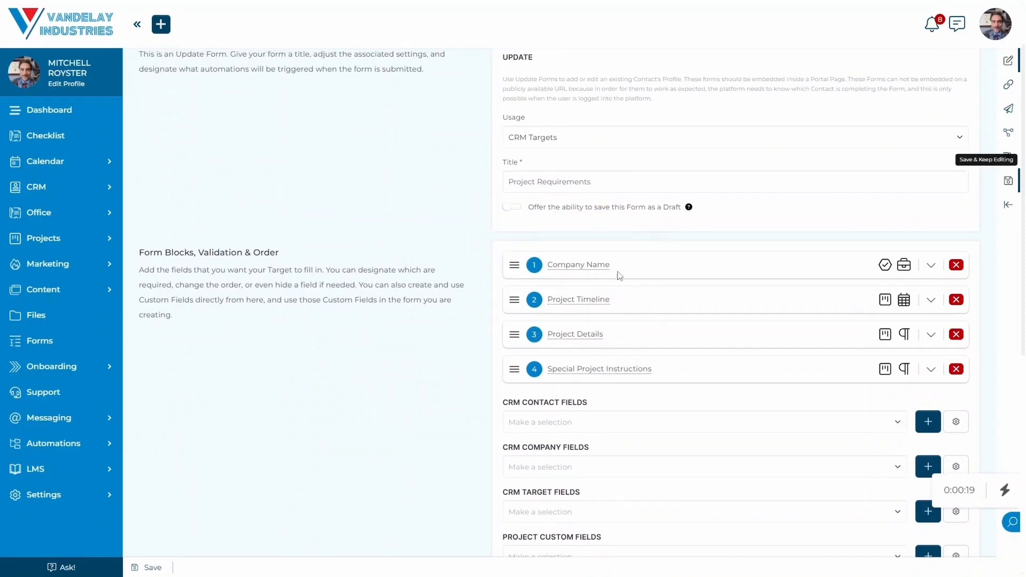
scroll(418, 348, "down", 1)
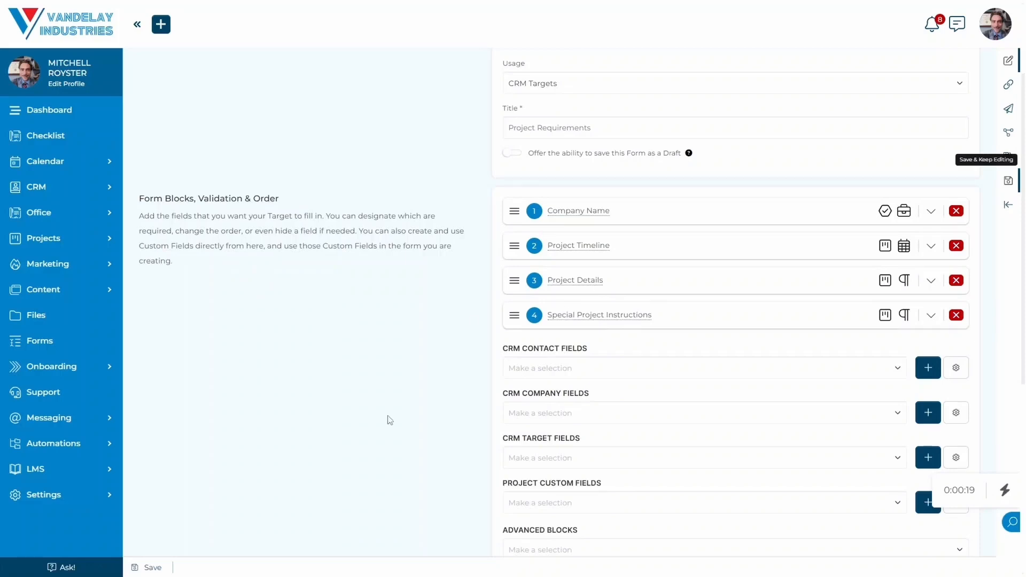
scroll(389, 420, "down", 5)
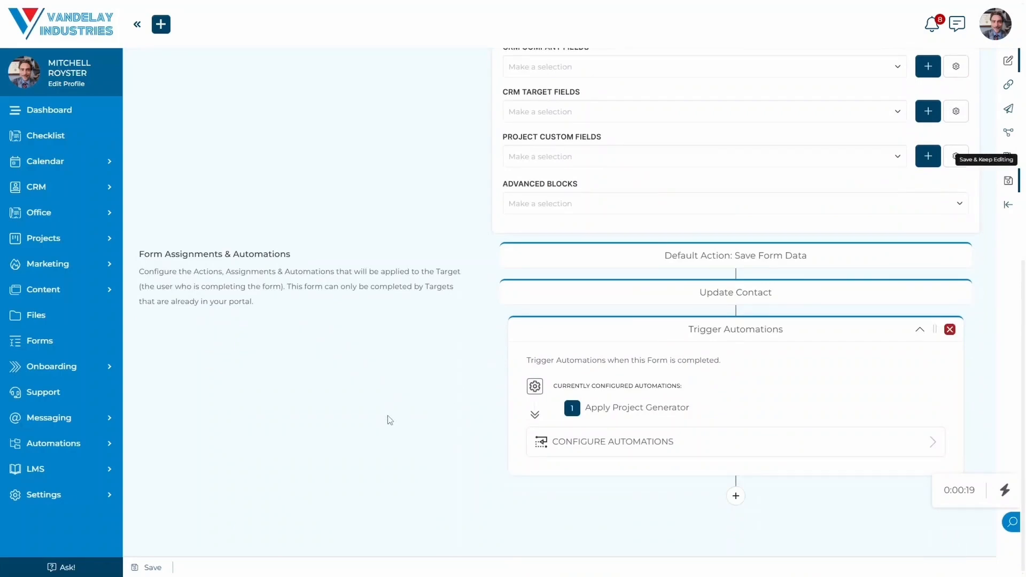